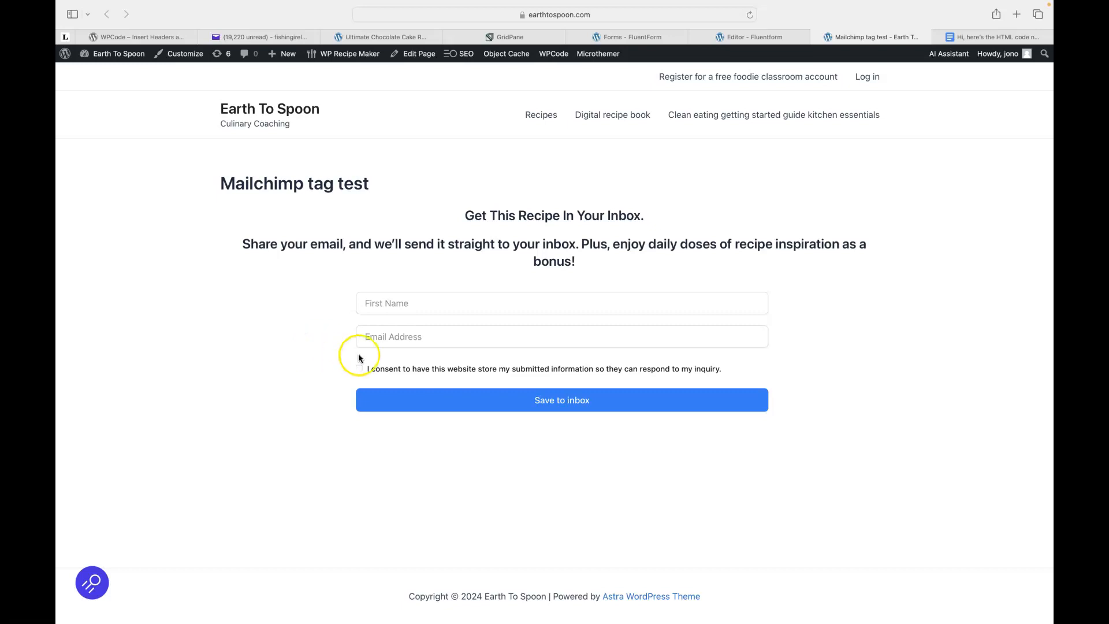
Tick the data-storage consent checkbox below Email Address on the Mailchimp tag test form.
left_click(359, 369)
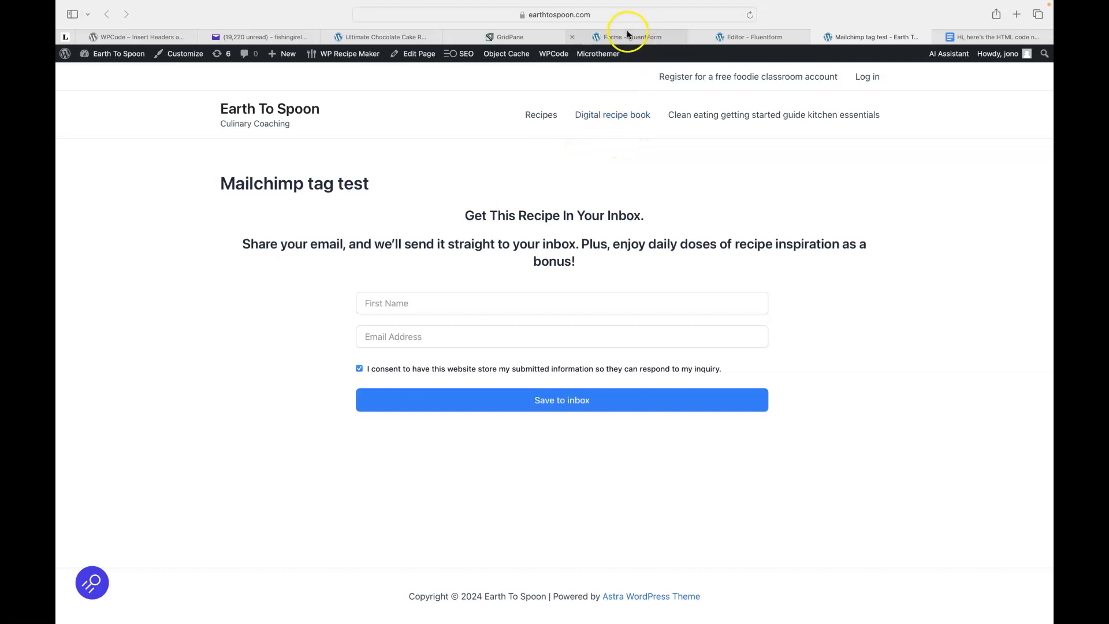
mouse_move(624, 32)
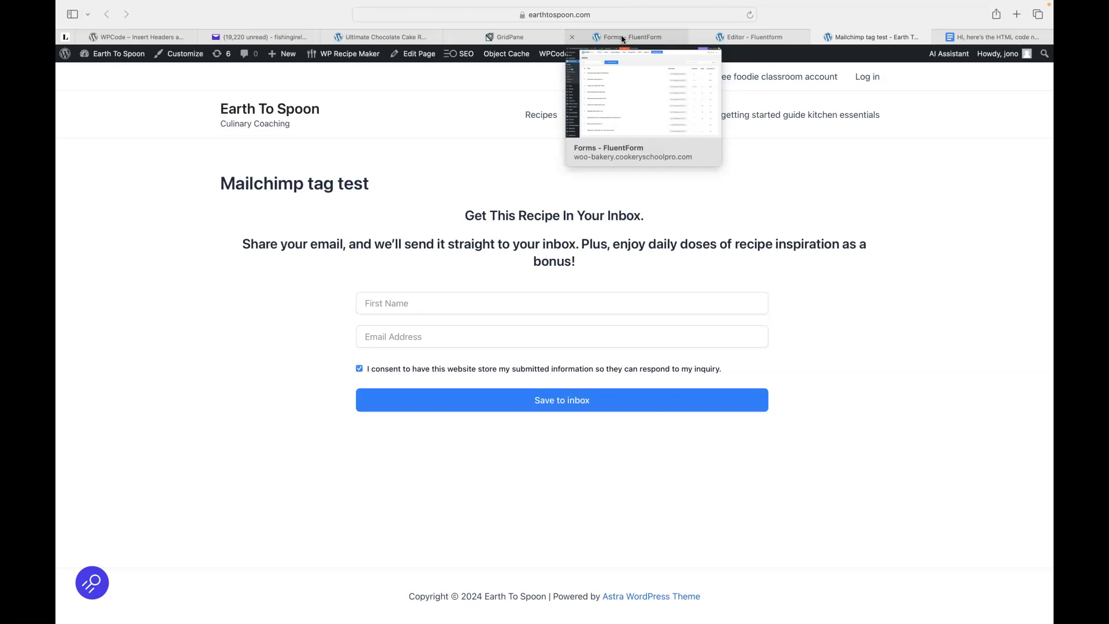
Start a new blank form from the Fluent Forms forms list.
left_click(624, 38)
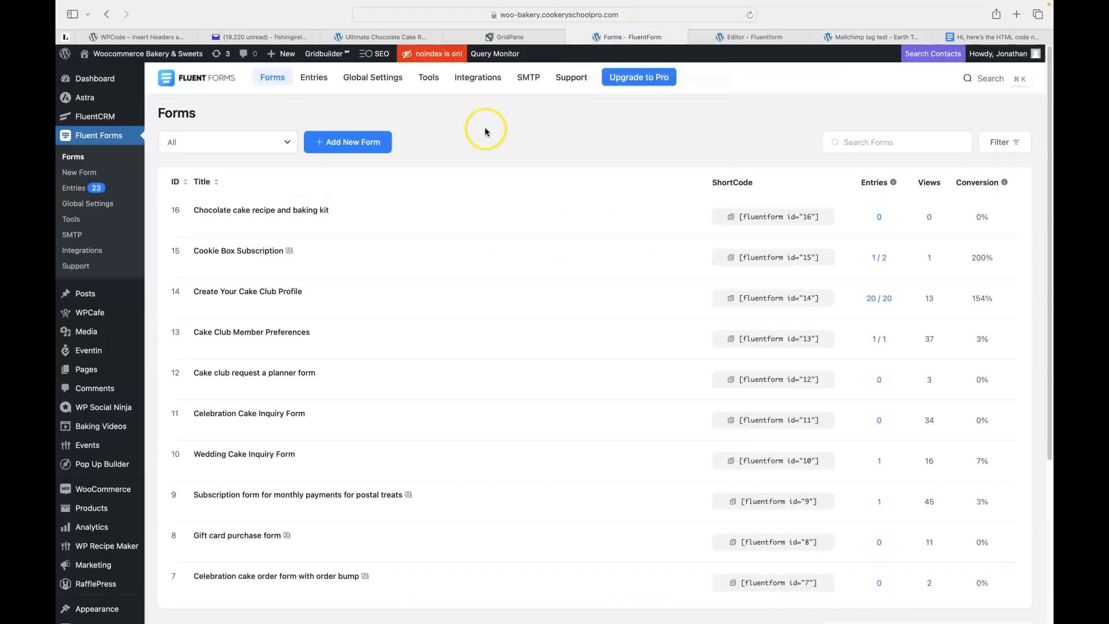
left_click(340, 146)
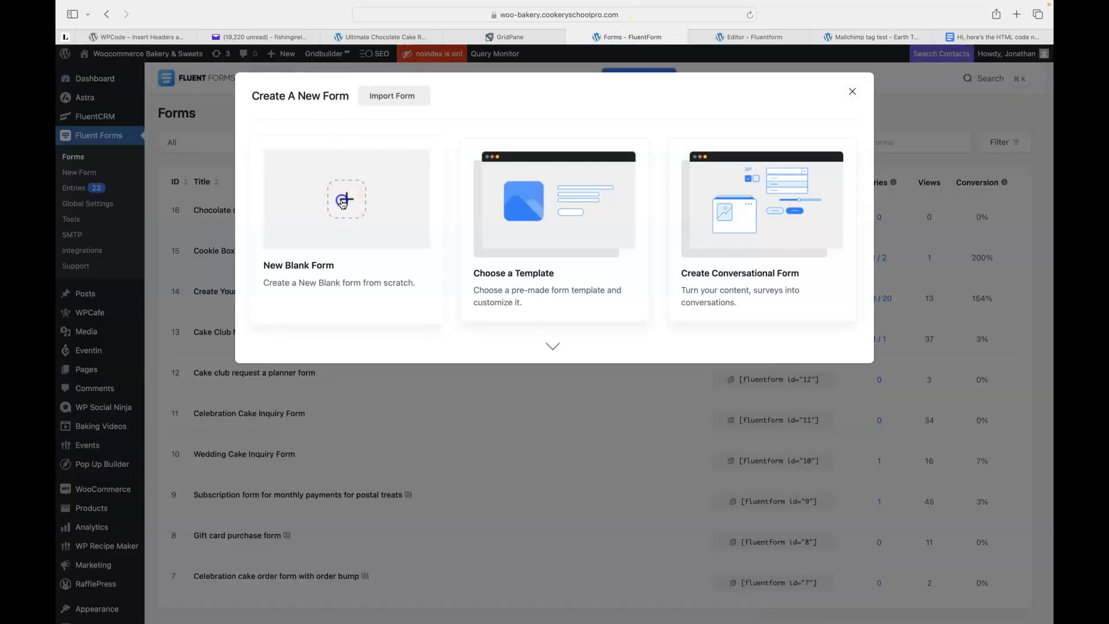
left_click(342, 202)
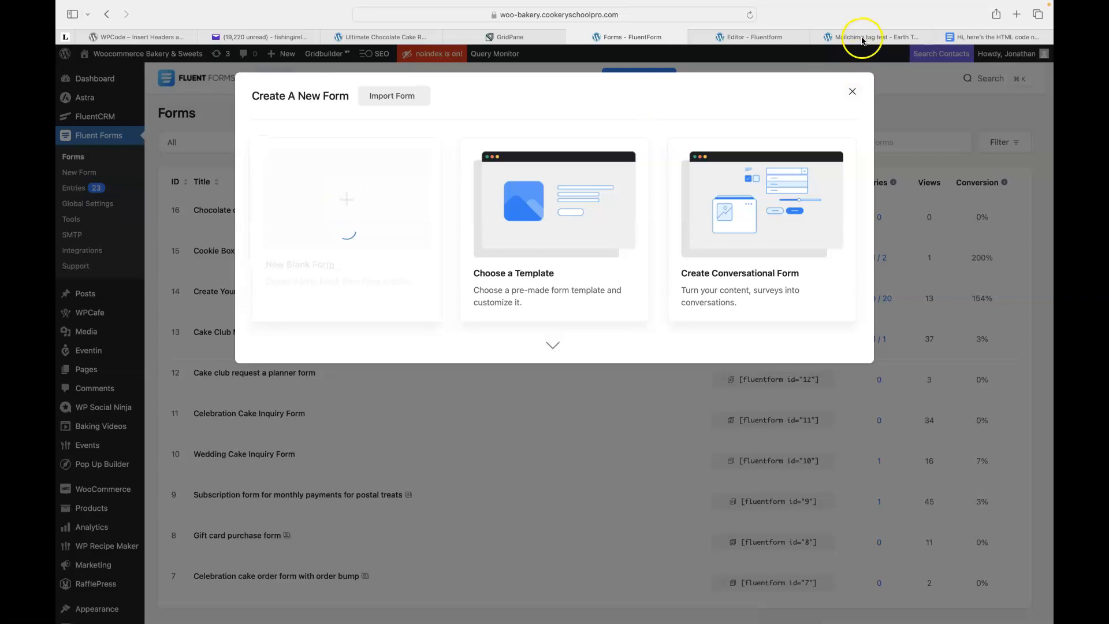
Select the recipe heading and intro paragraph on the Earth To Spoon signup page.
left_click(861, 36)
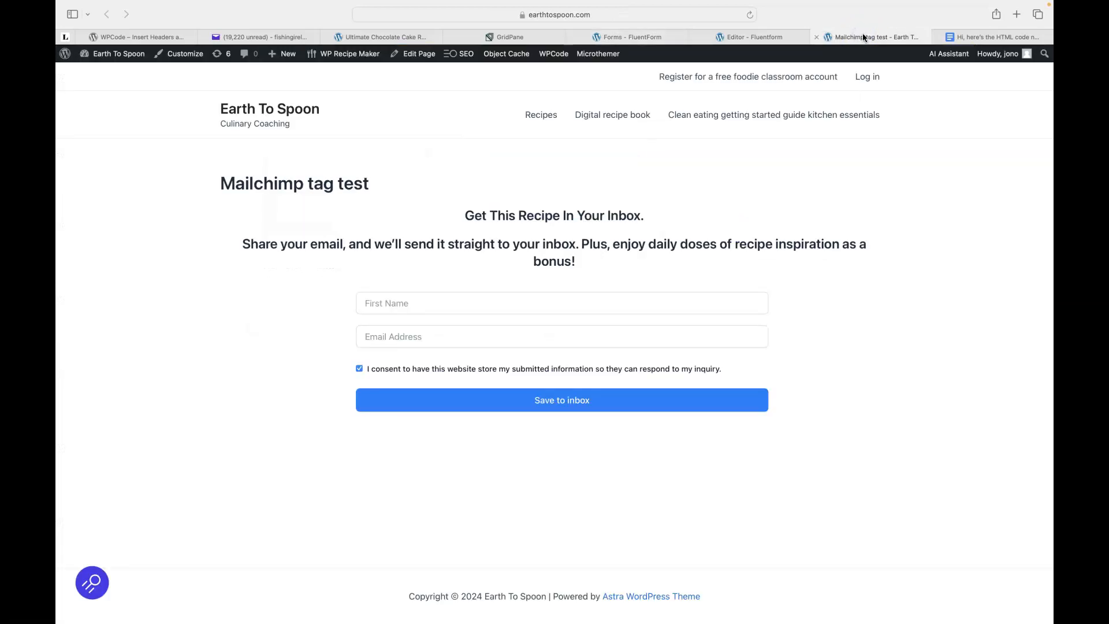
left_click_drag(475, 213, 597, 258)
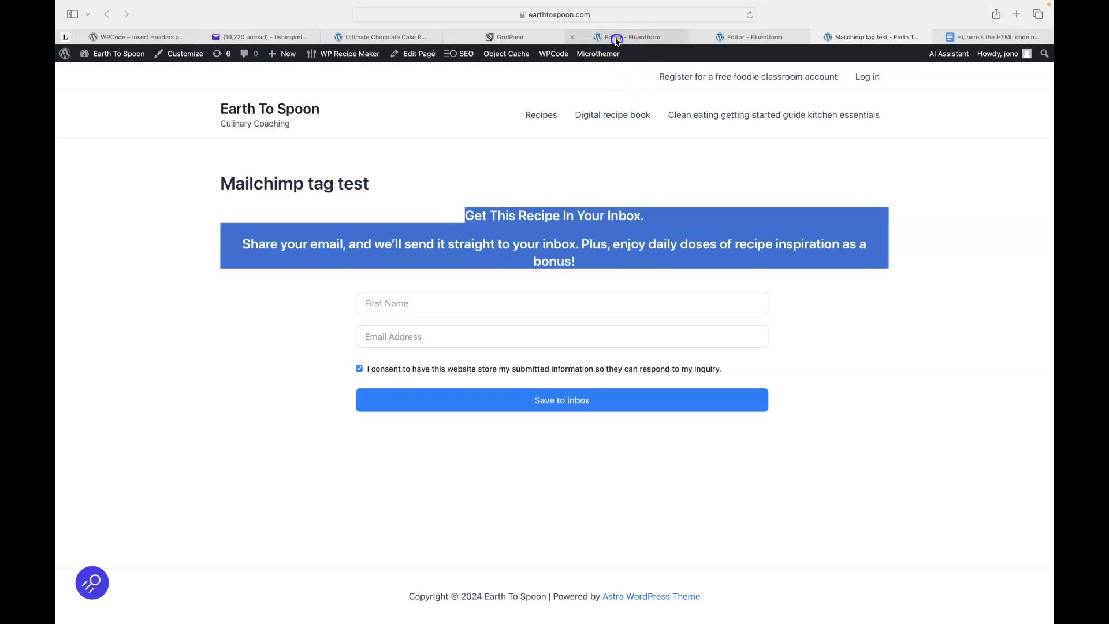
left_click(619, 37)
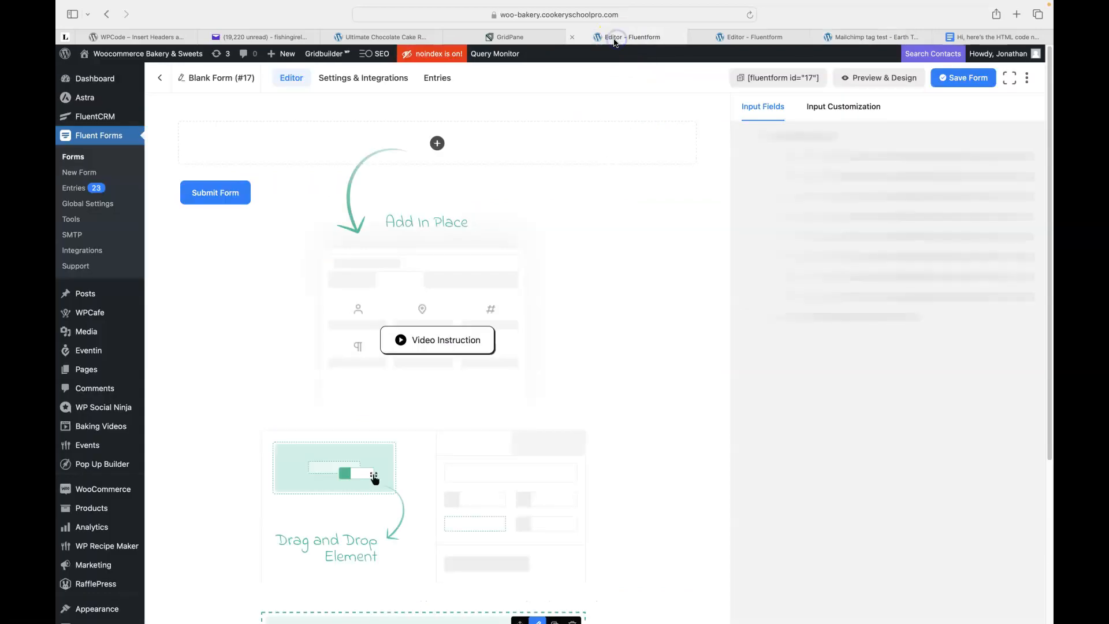
Search 'html' in the block picker and add a Custom HTML block to the form.
left_click(437, 143)
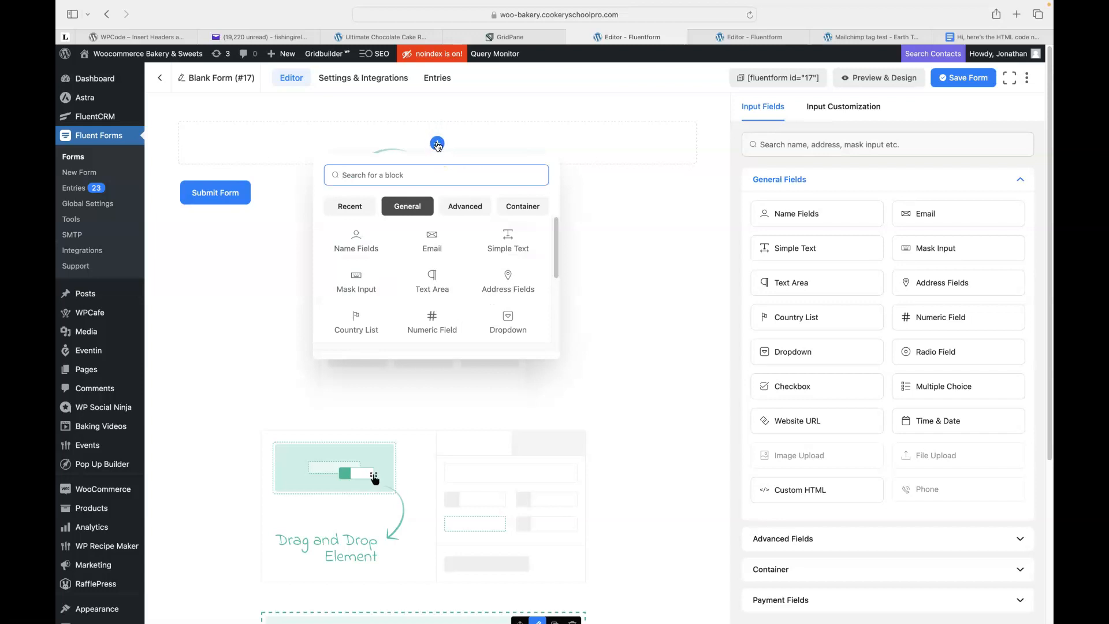
type("h")
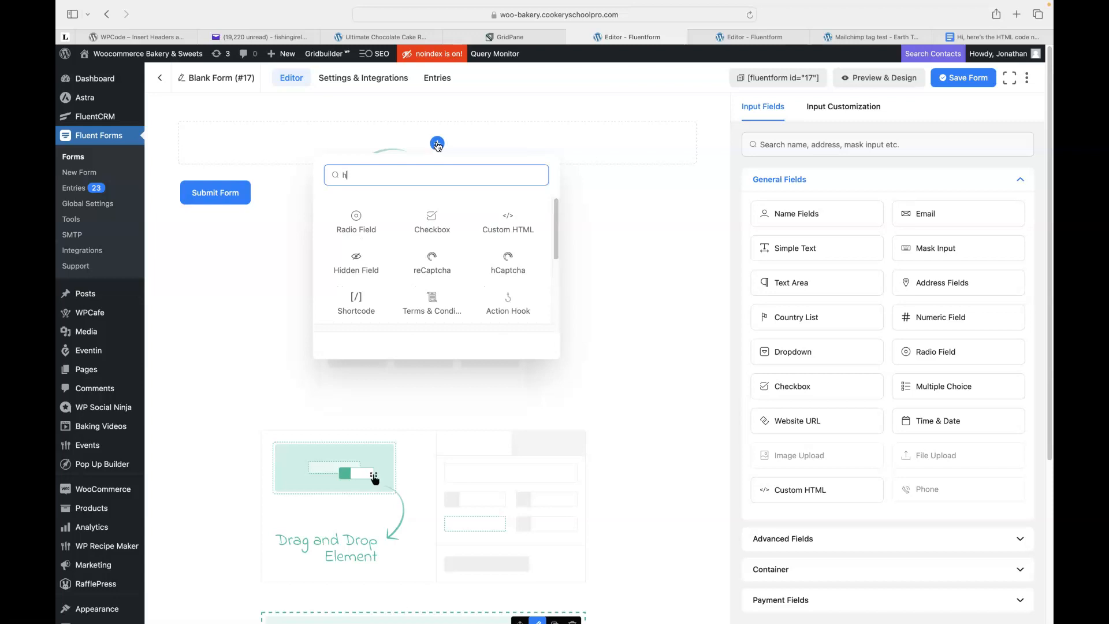
type("tml")
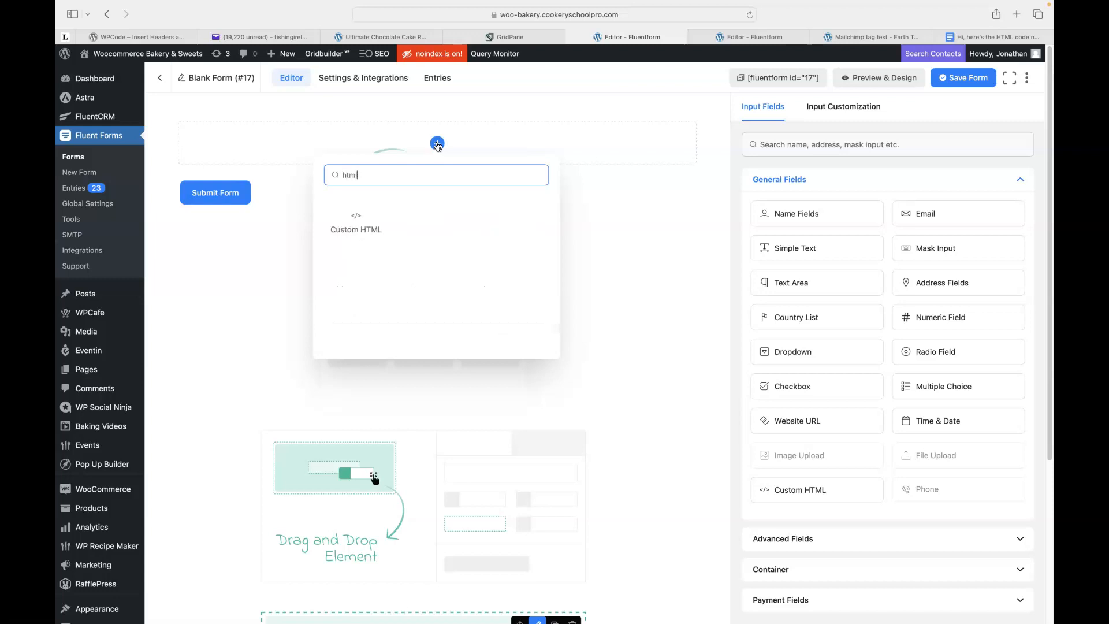
left_click(354, 221)
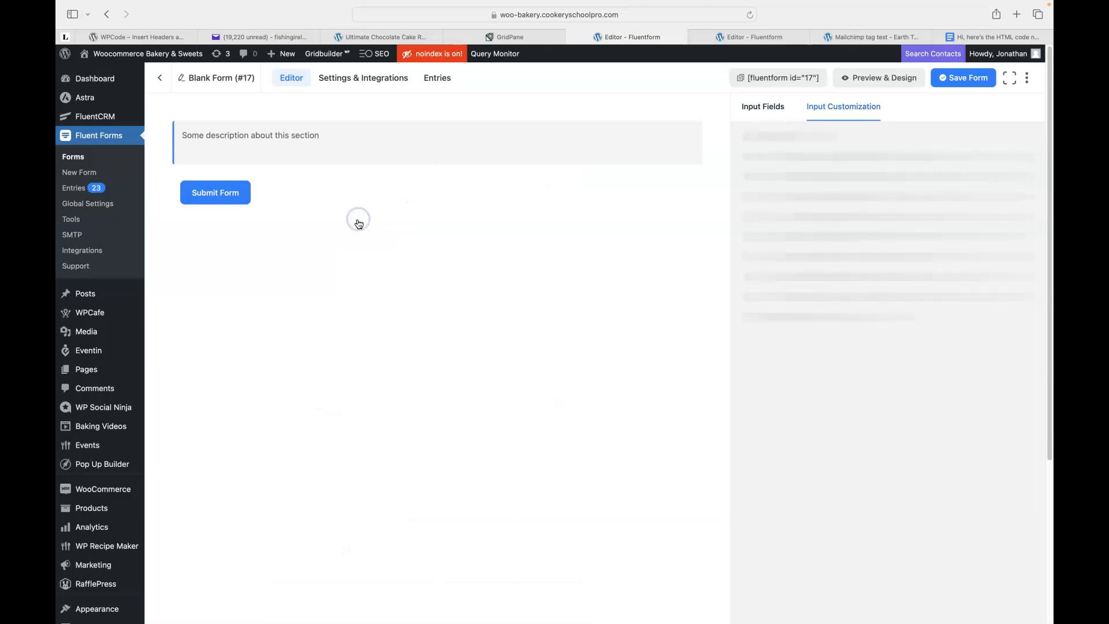
Copy the signup page's recipe heading and intro, then select the Custom HTML placeholder text.
left_click(327, 155)
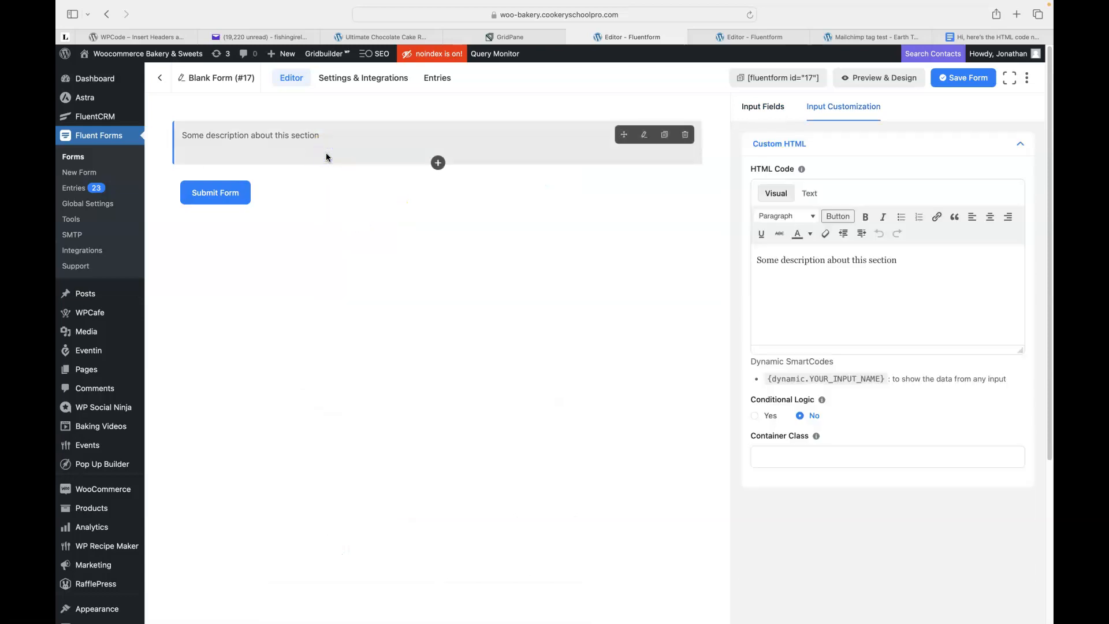
left_click_drag(757, 260, 893, 266)
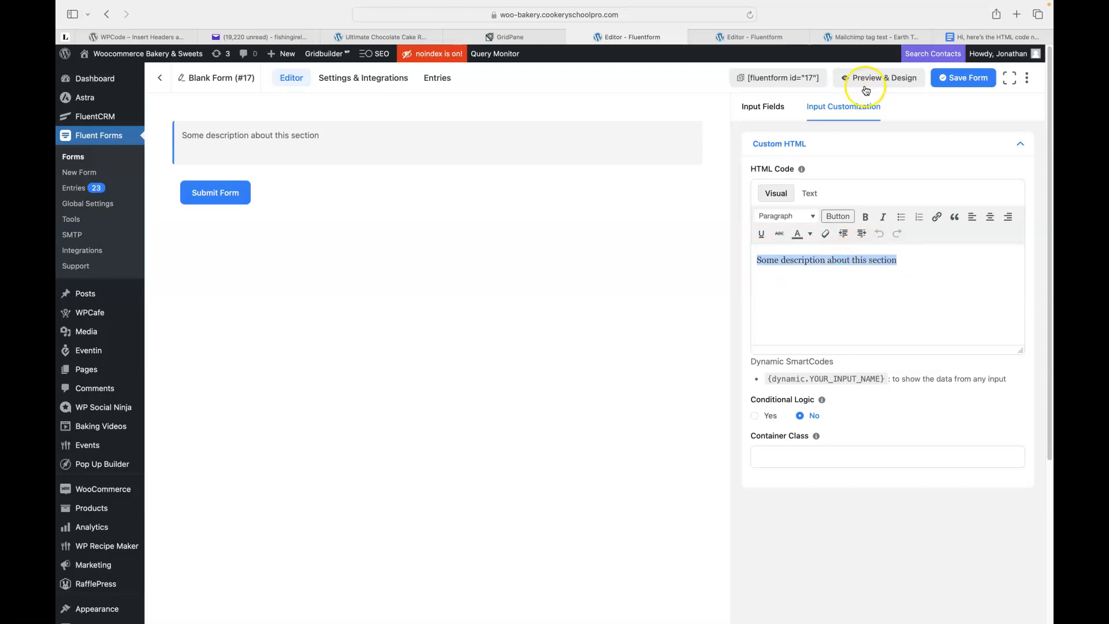
left_click(861, 37)
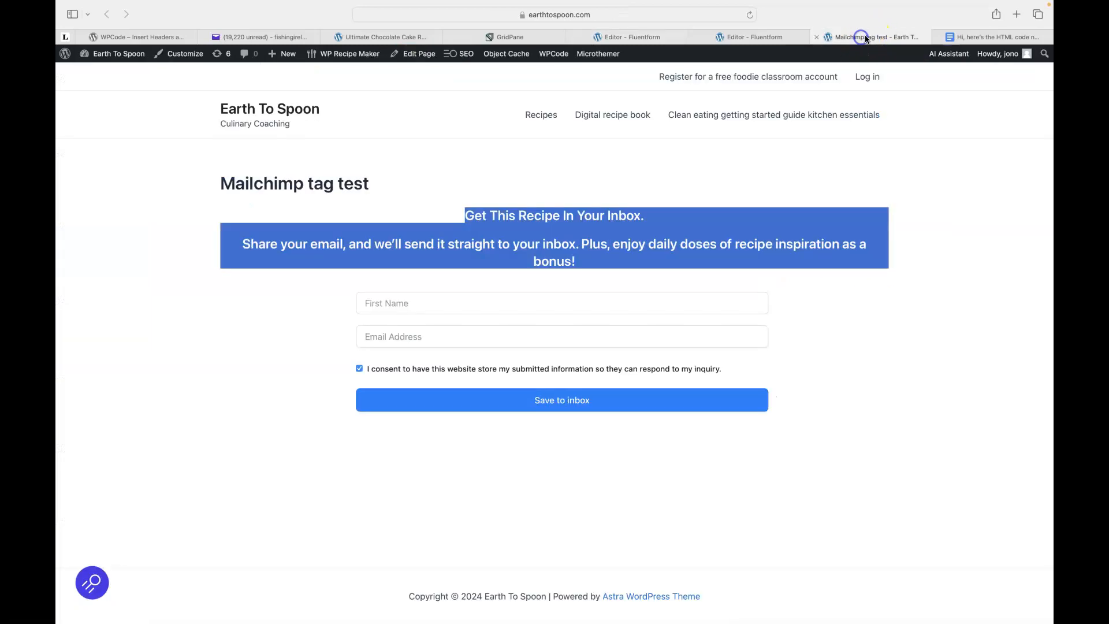
right_click(475, 215)
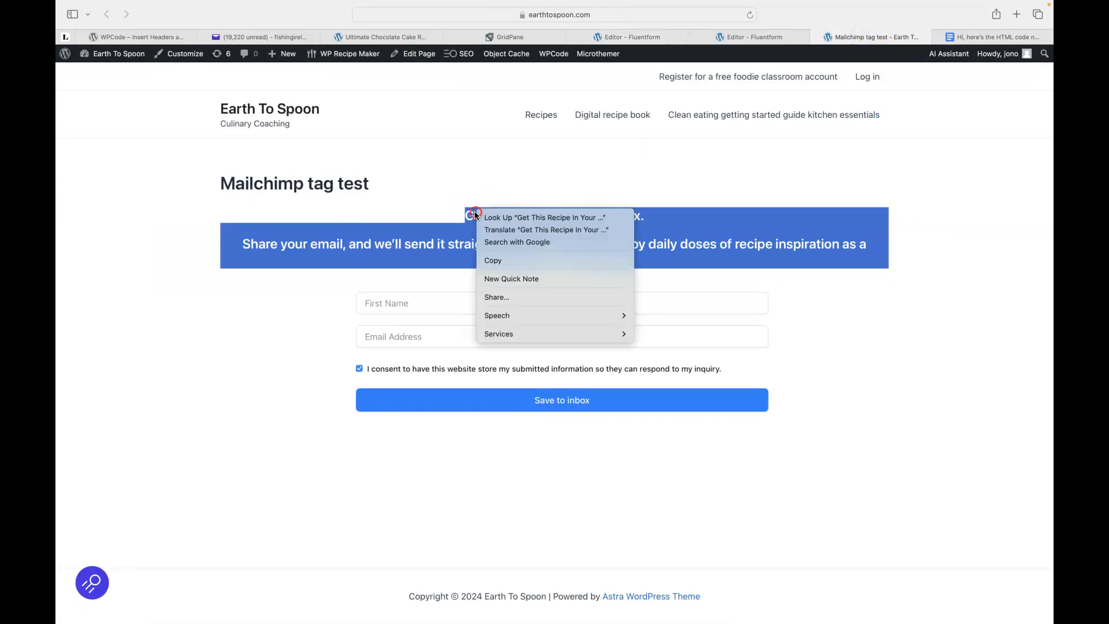
left_click(507, 258)
left_click(613, 38)
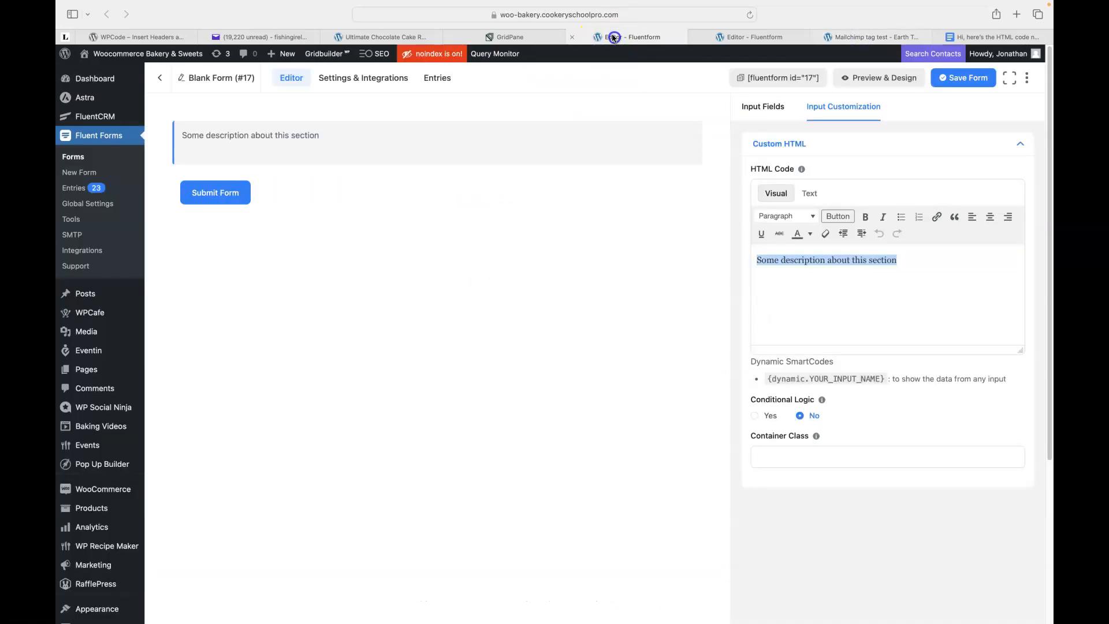
left_click(764, 260)
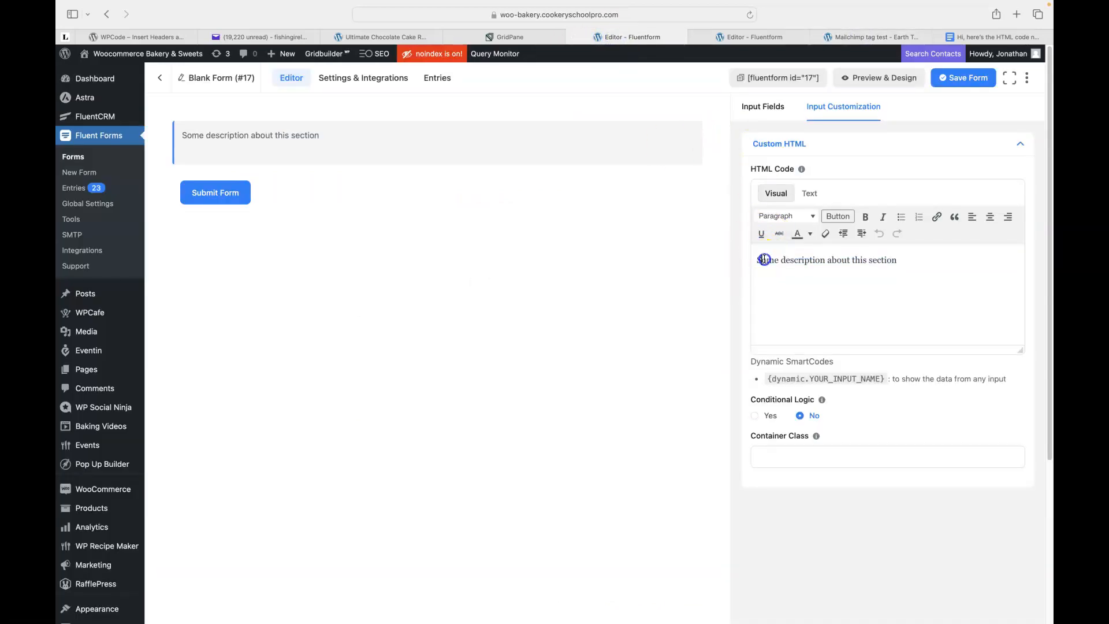
left_click_drag(766, 260, 902, 268)
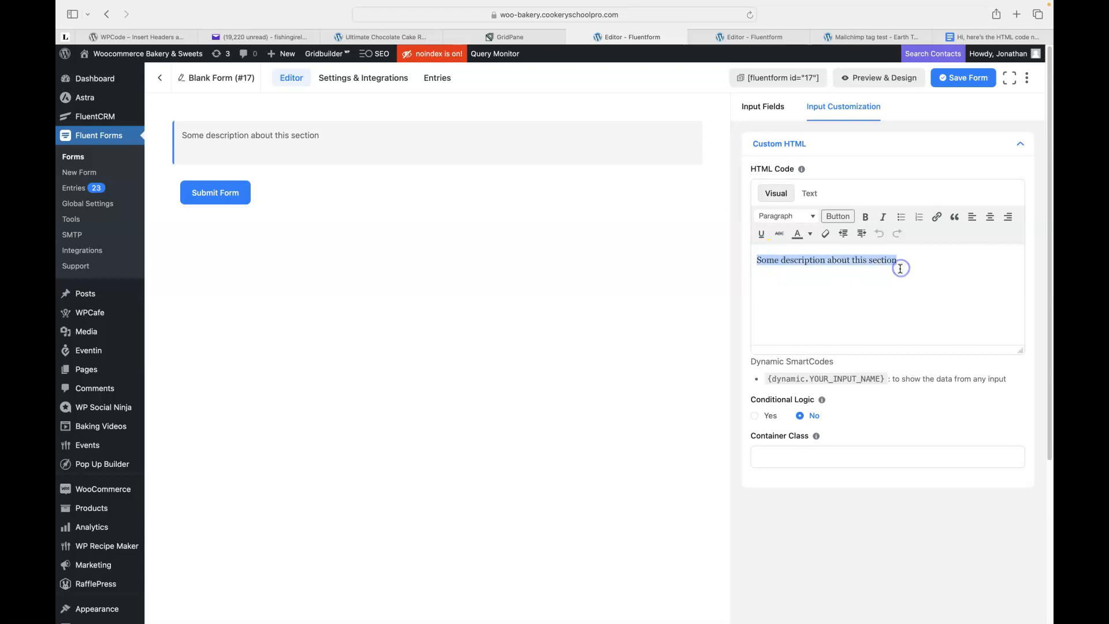
Paste the recipe heading and intro over the placeholder and centre the text.
key("super+v")
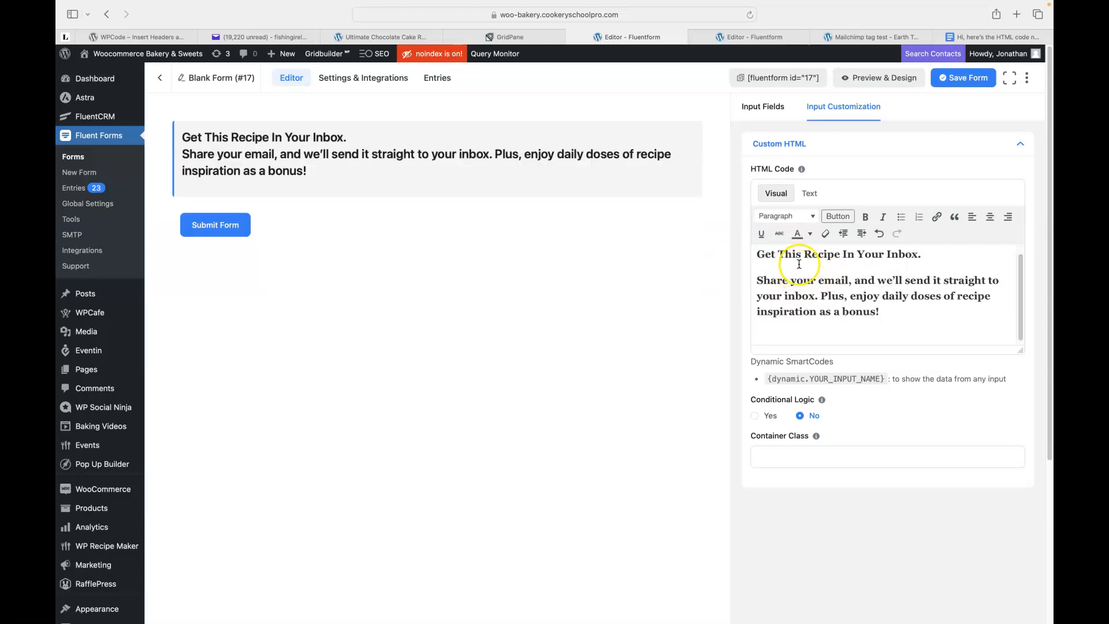
left_click(881, 312)
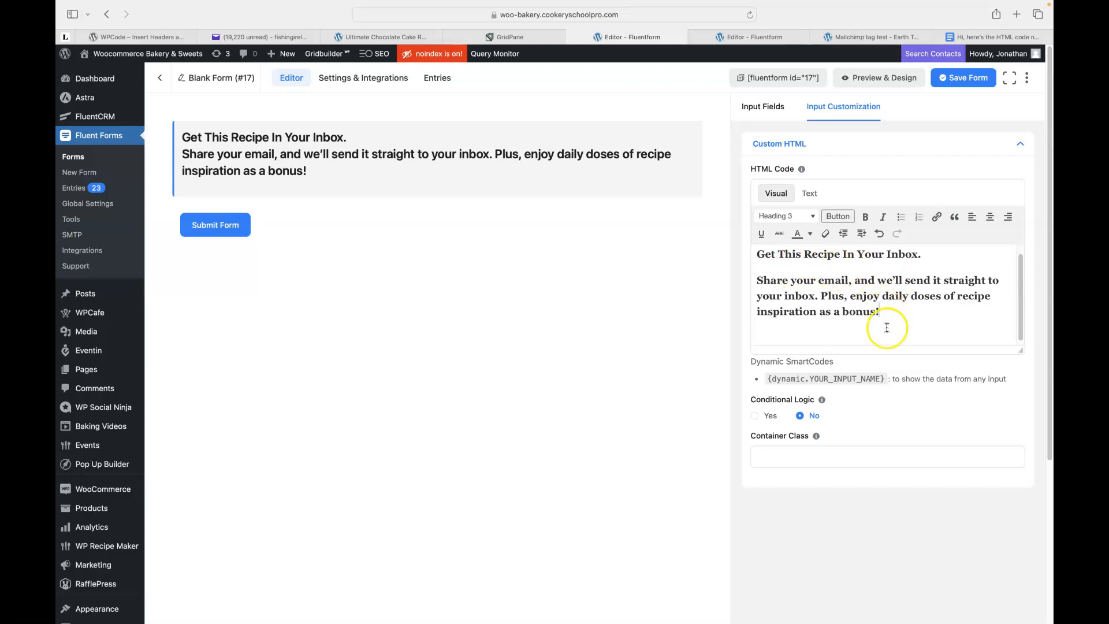
key("Delete")
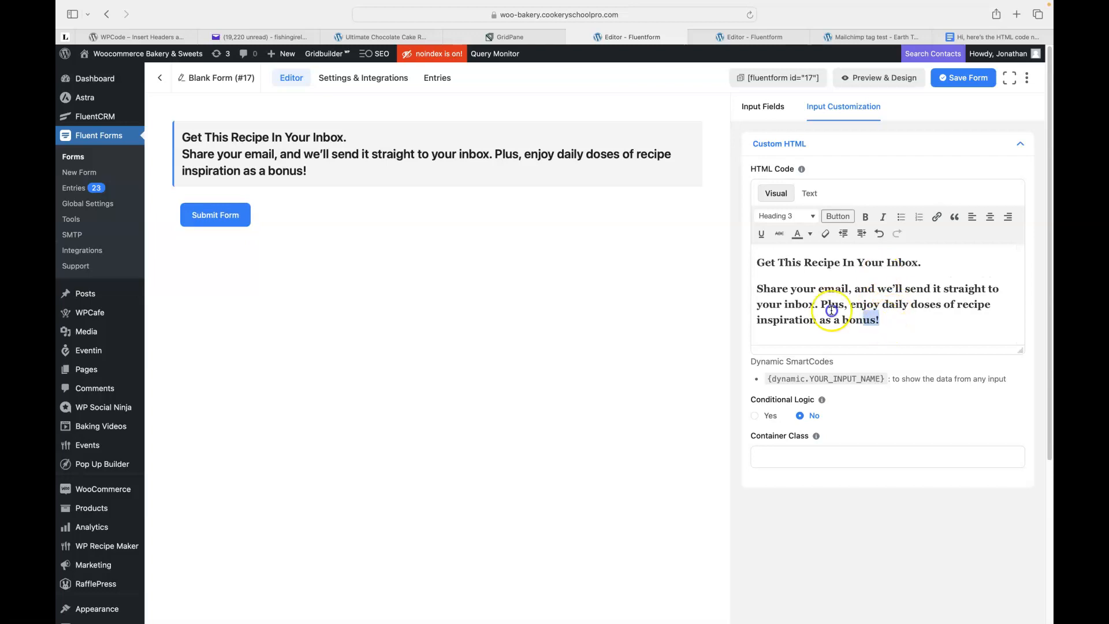
left_click_drag(878, 324, 750, 261)
left_click(990, 217)
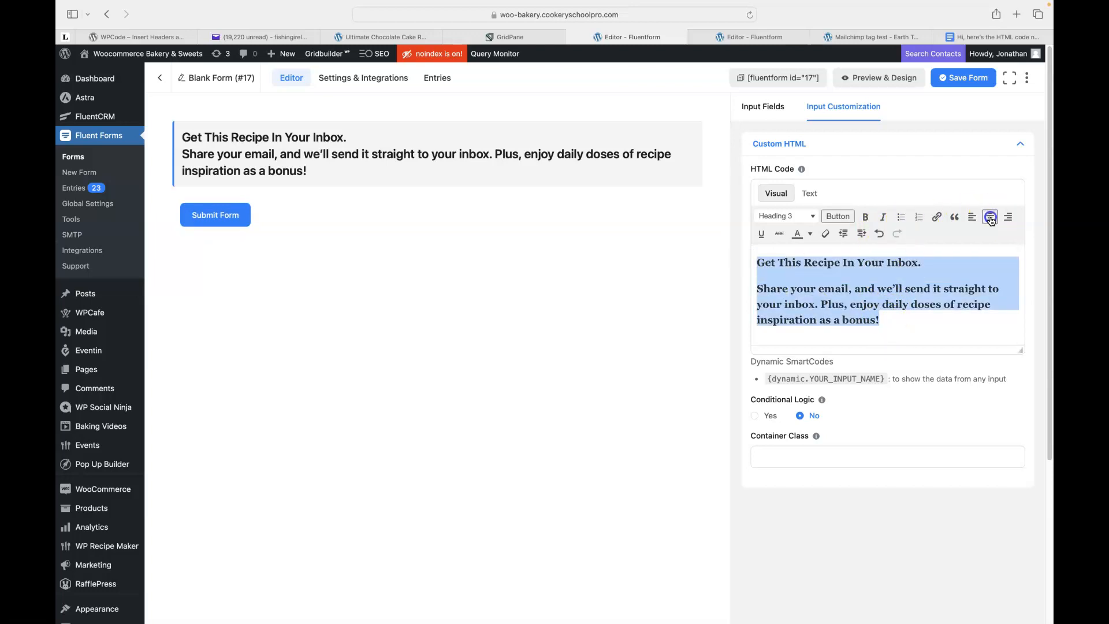
Put the intro starting 'Share' on its own line below the heading with a line break.
left_click(765, 289)
key("BackSpace")
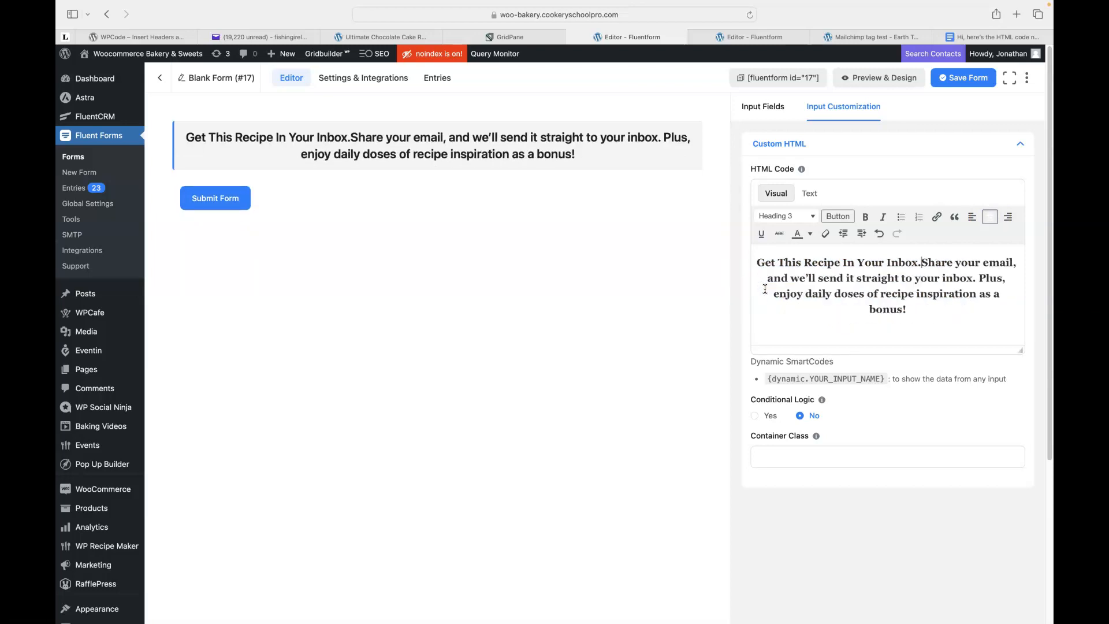
key("shift+Return")
key("Return")
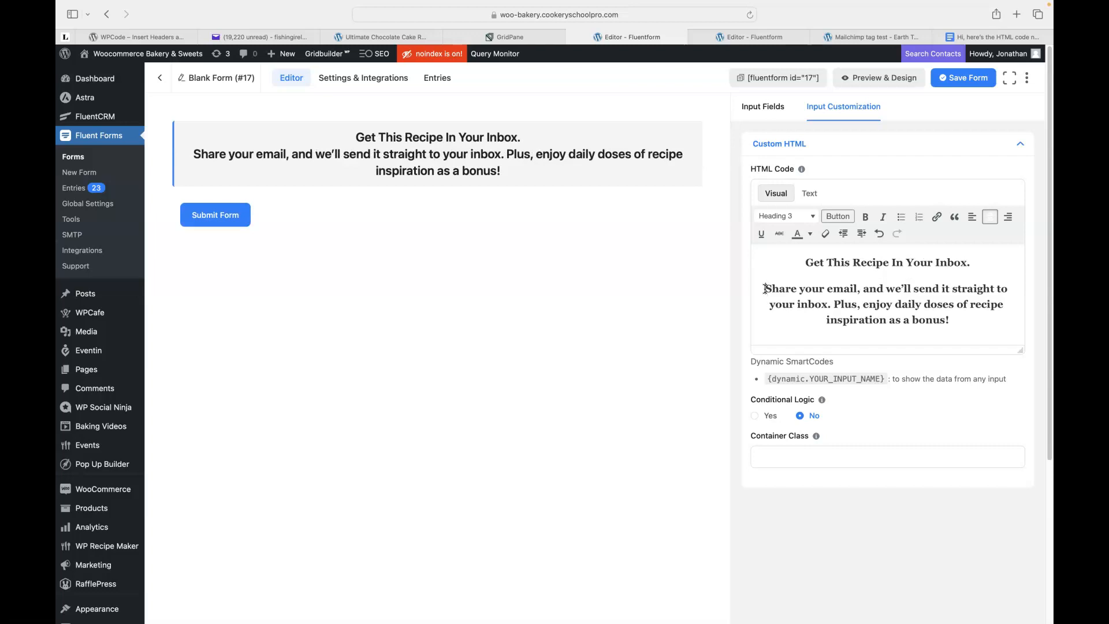
key("BackSpace")
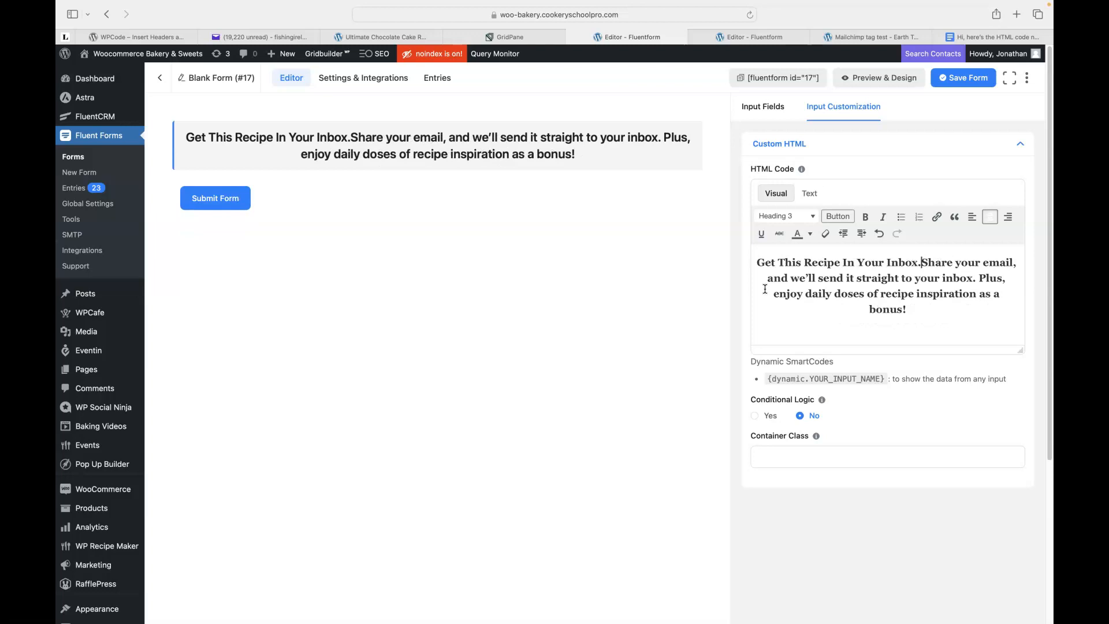
key("shift+Return")
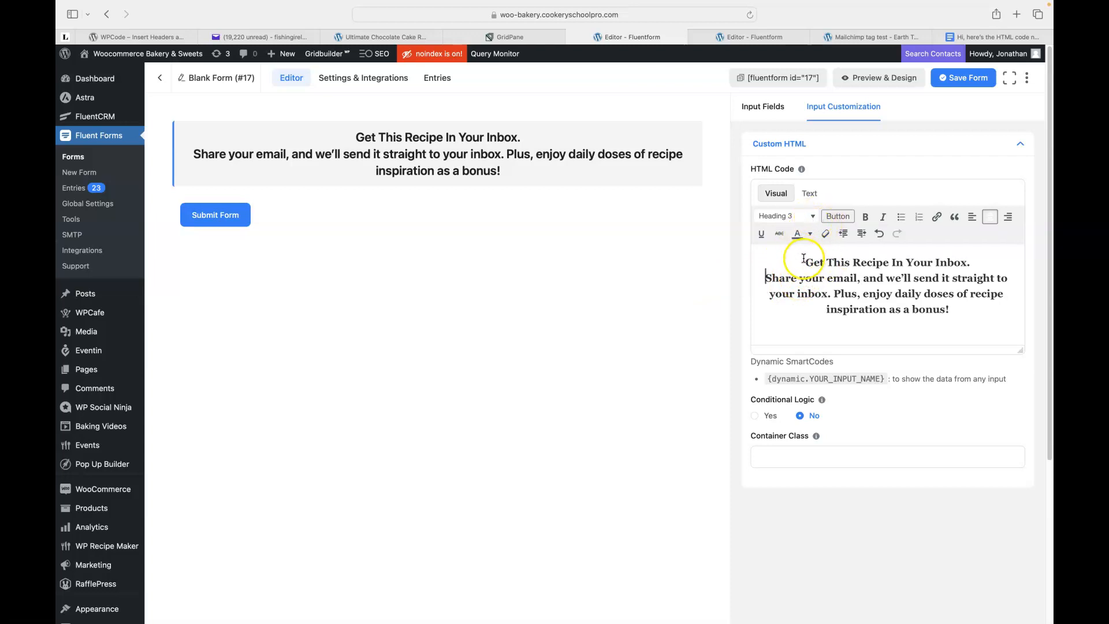
Keep the selected heading and intro text at Heading 3.
left_click_drag(805, 262, 959, 312)
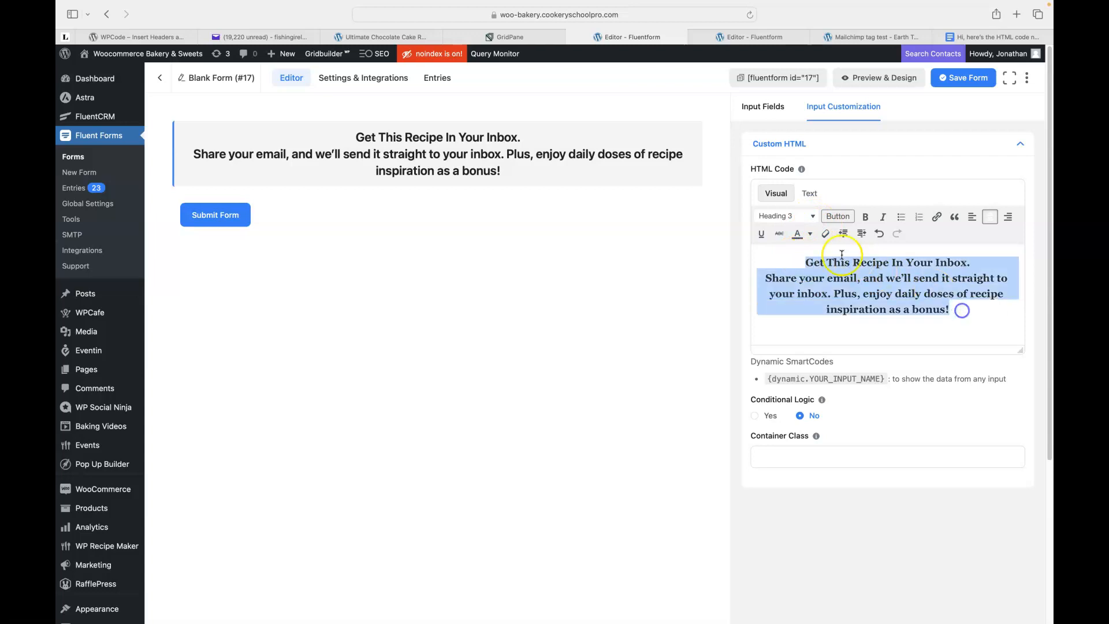
left_click(813, 217)
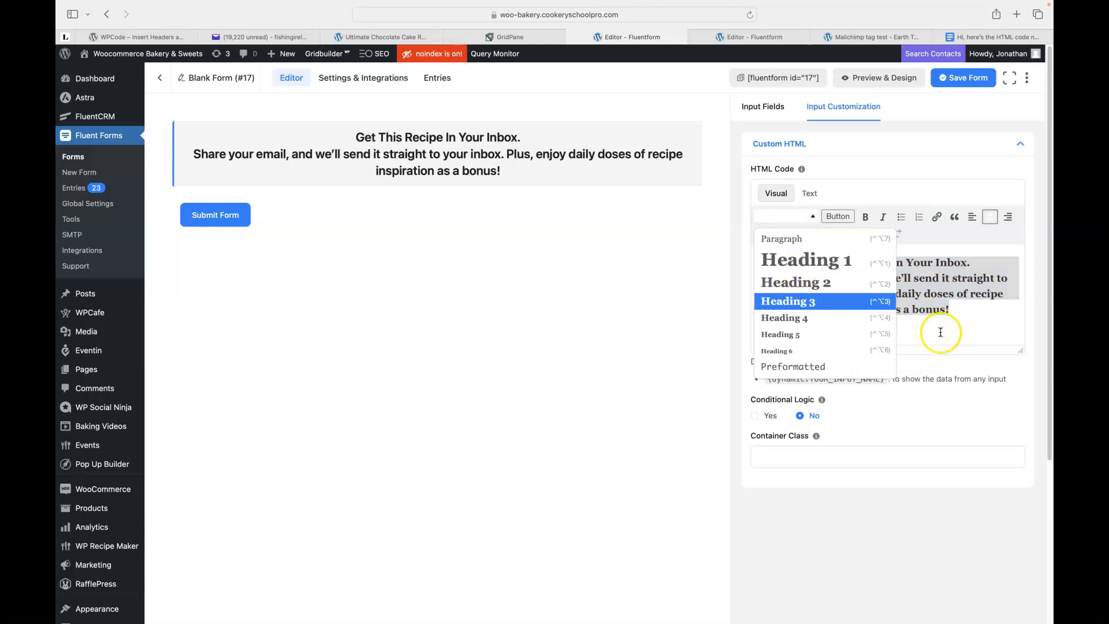
left_click(881, 188)
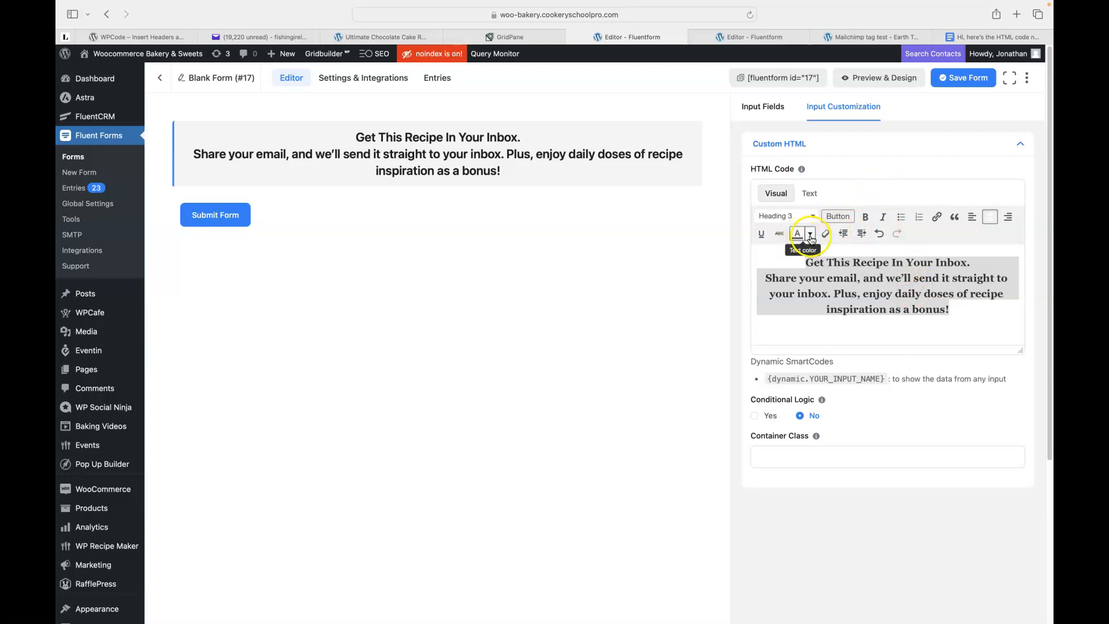
left_click(969, 312)
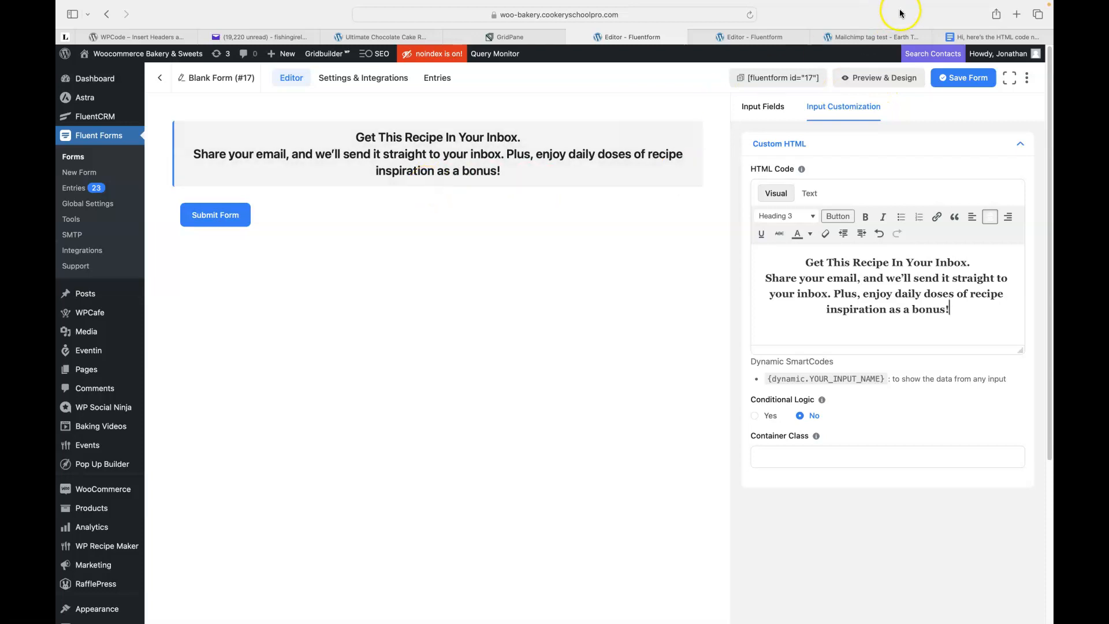
Compare with the live signup page, then open the add-field picker below the heading block.
left_click(855, 37)
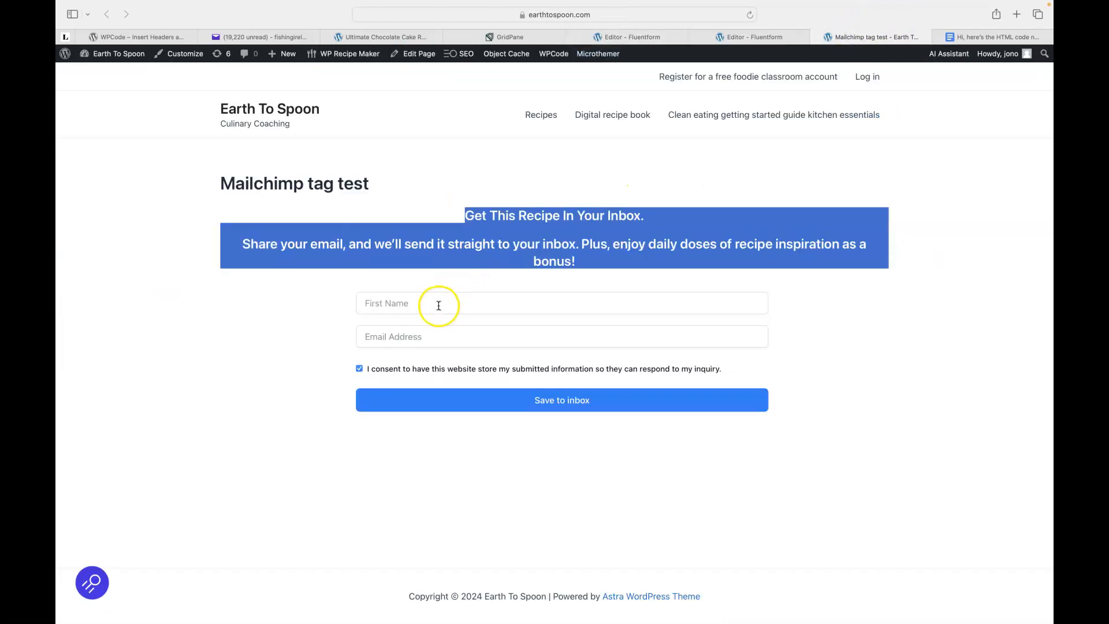
left_click(629, 37)
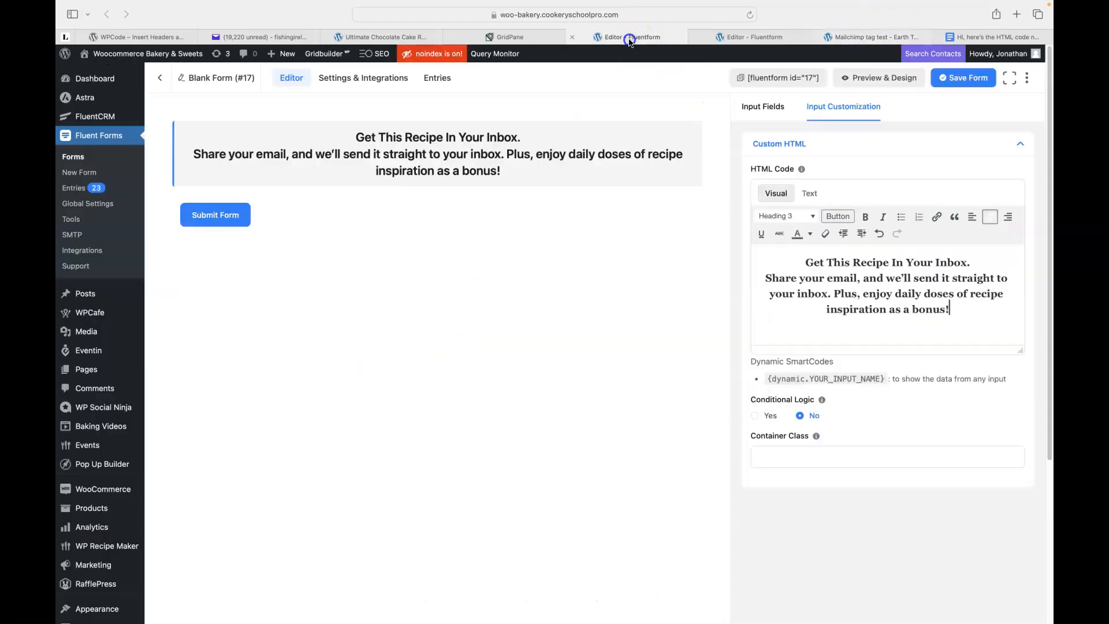
left_click(437, 187)
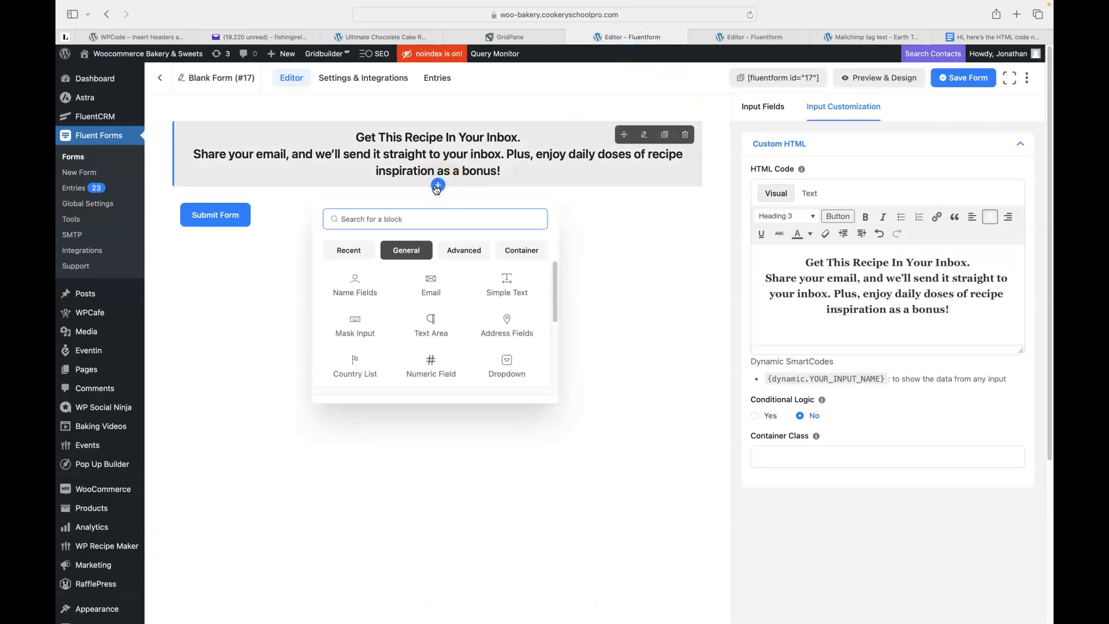
Add a Name Fields block with First Name and Last Name inputs below the recipe heading.
left_click(763, 107)
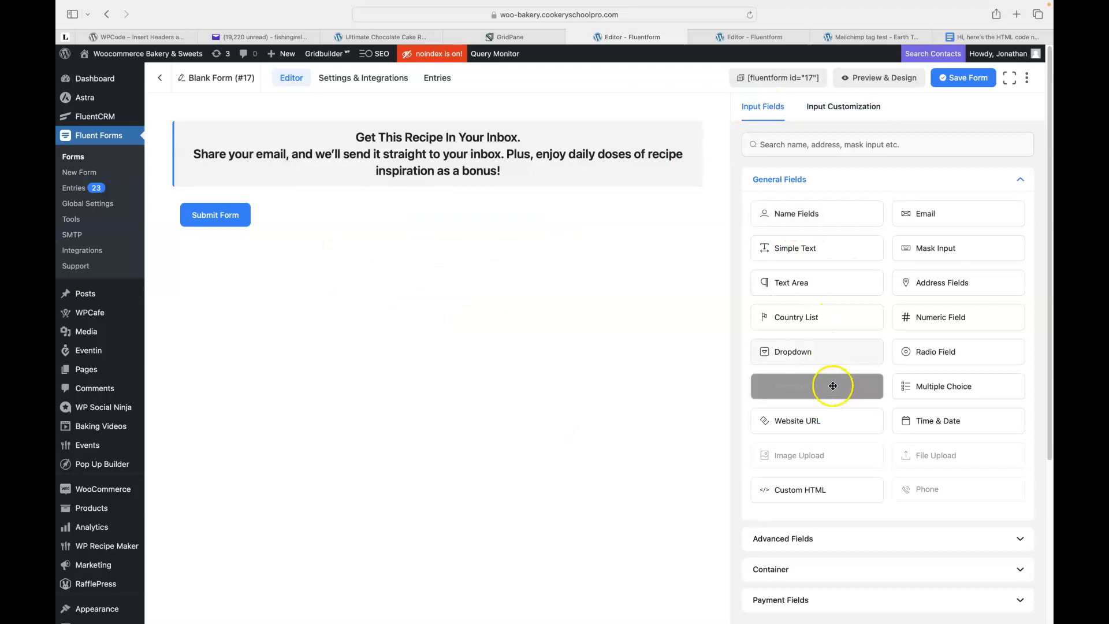
scroll(848, 462, "down", 2)
scroll(848, 483, "down", 2)
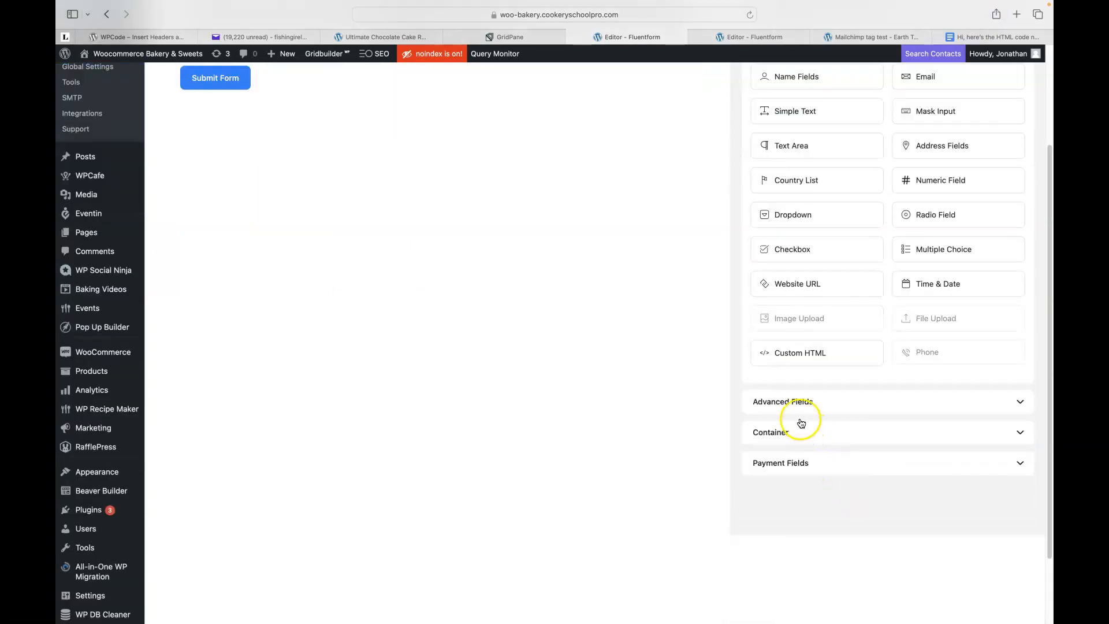
scroll(842, 402, "up", 2)
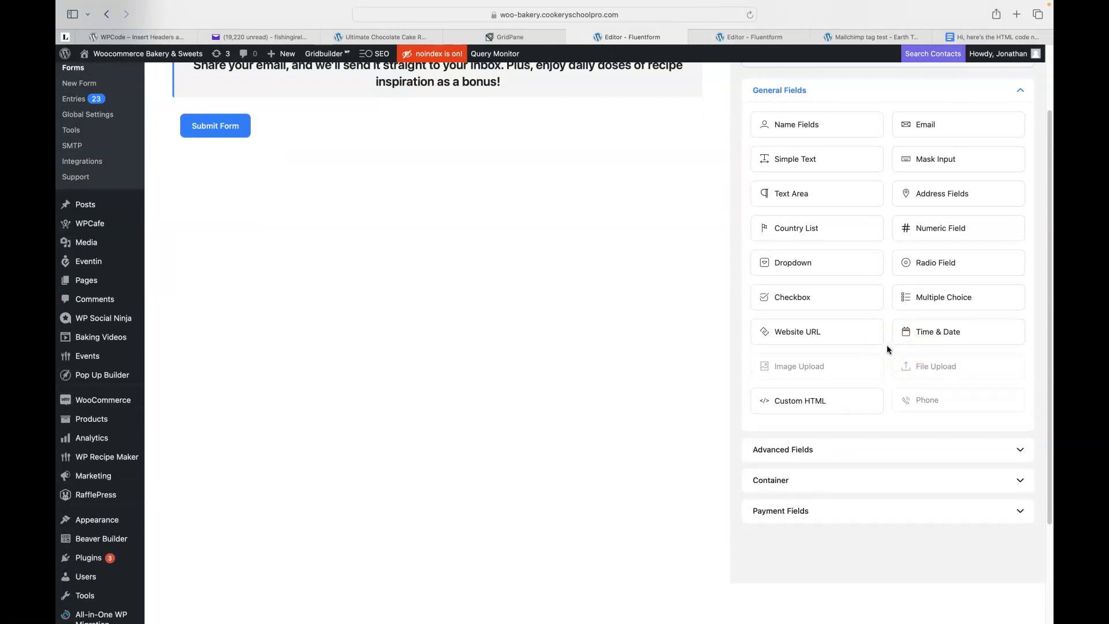
scroll(886, 344, "up", 2)
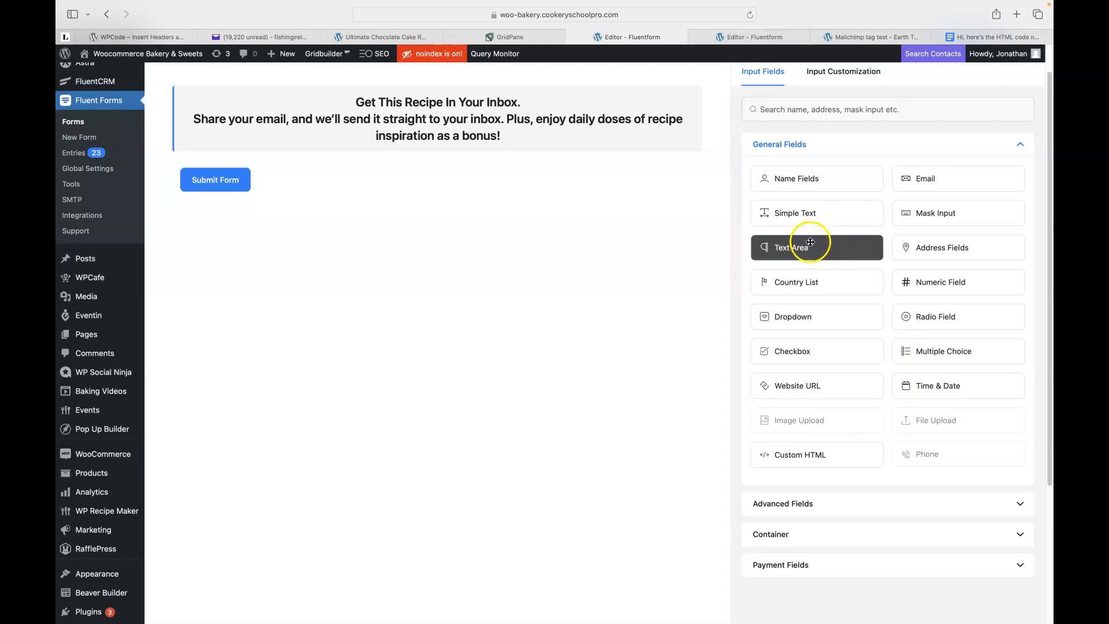
left_click_drag(815, 237, 415, 184)
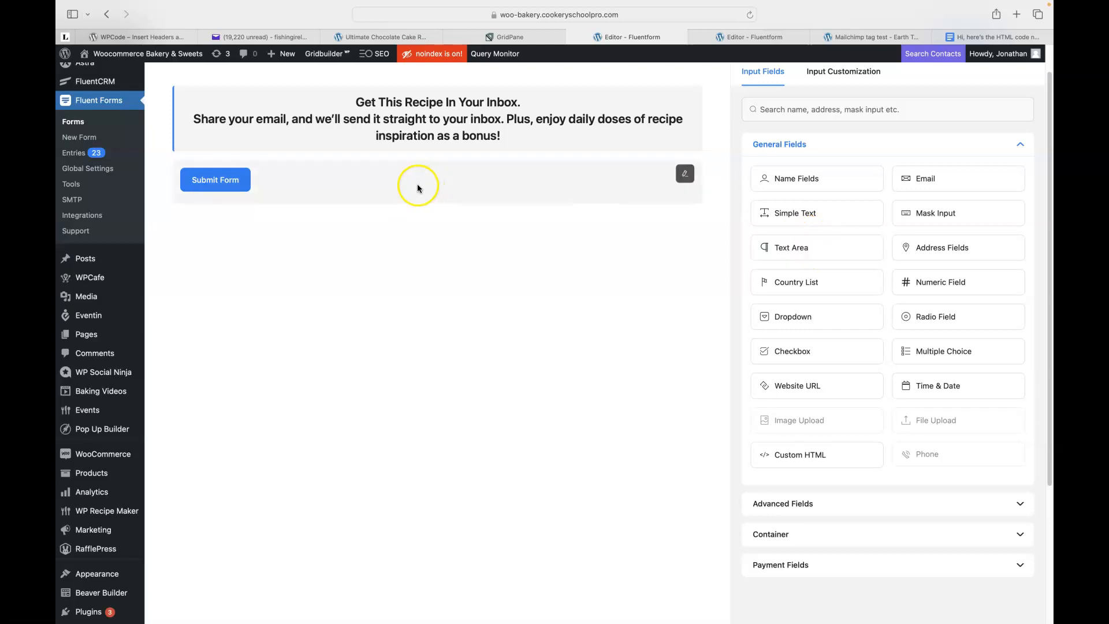
left_click(792, 174)
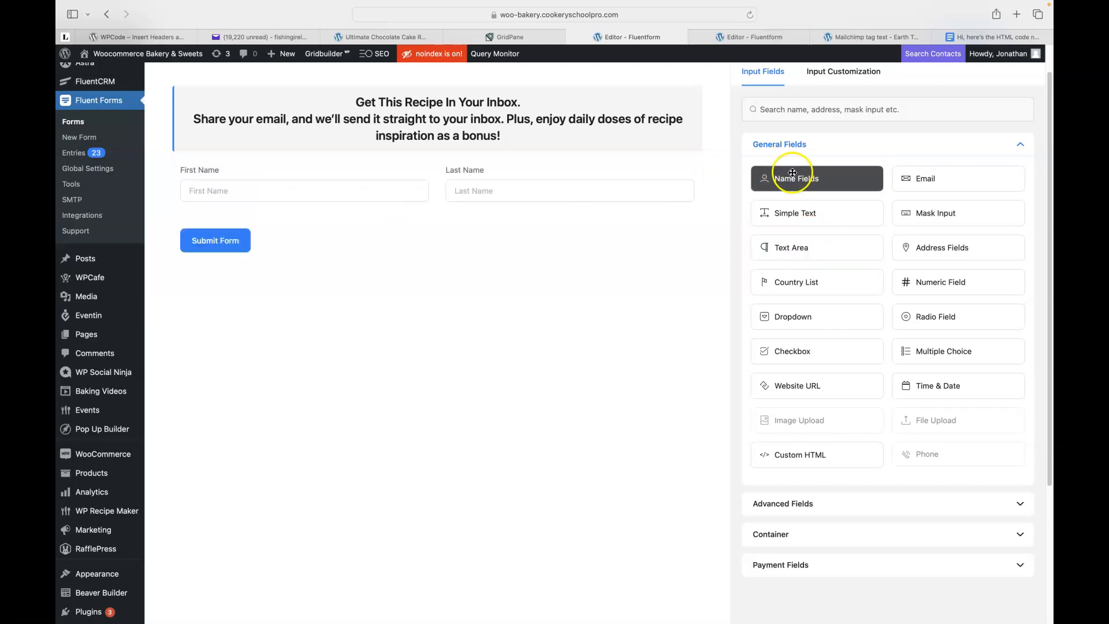
left_click(503, 168)
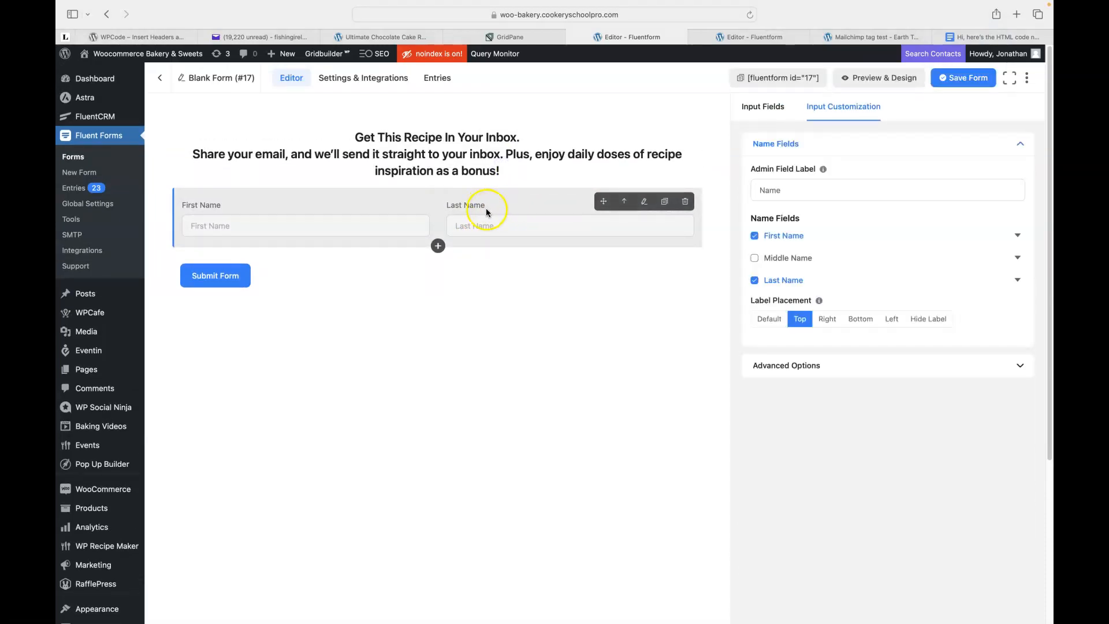
Remove Last Name from the name field and set the First Name label to Hide Label.
left_click(756, 281)
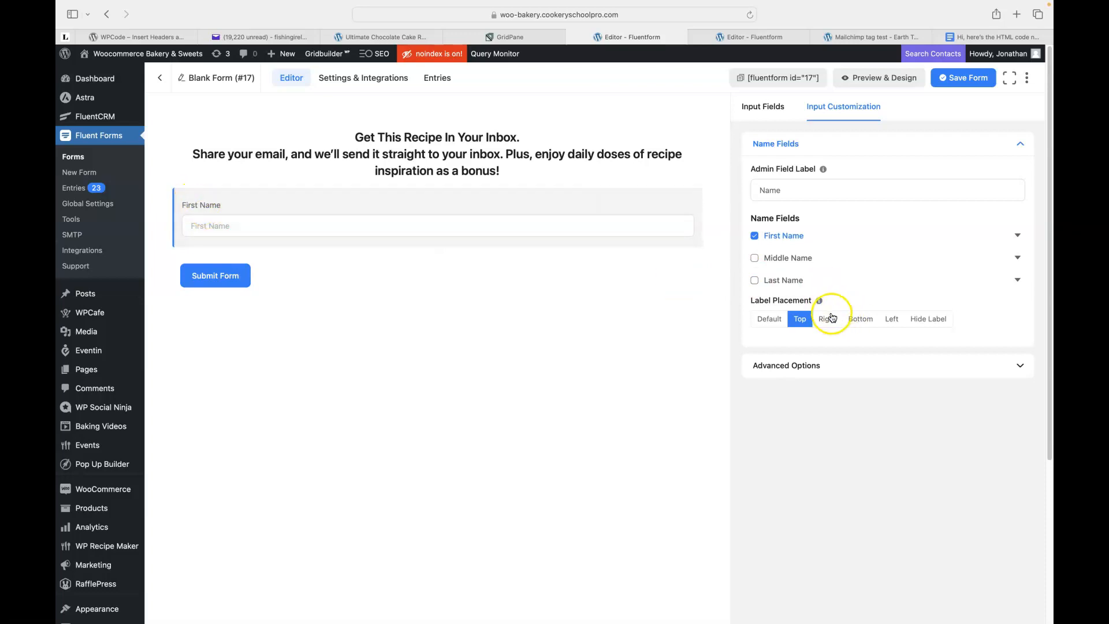
left_click(862, 321)
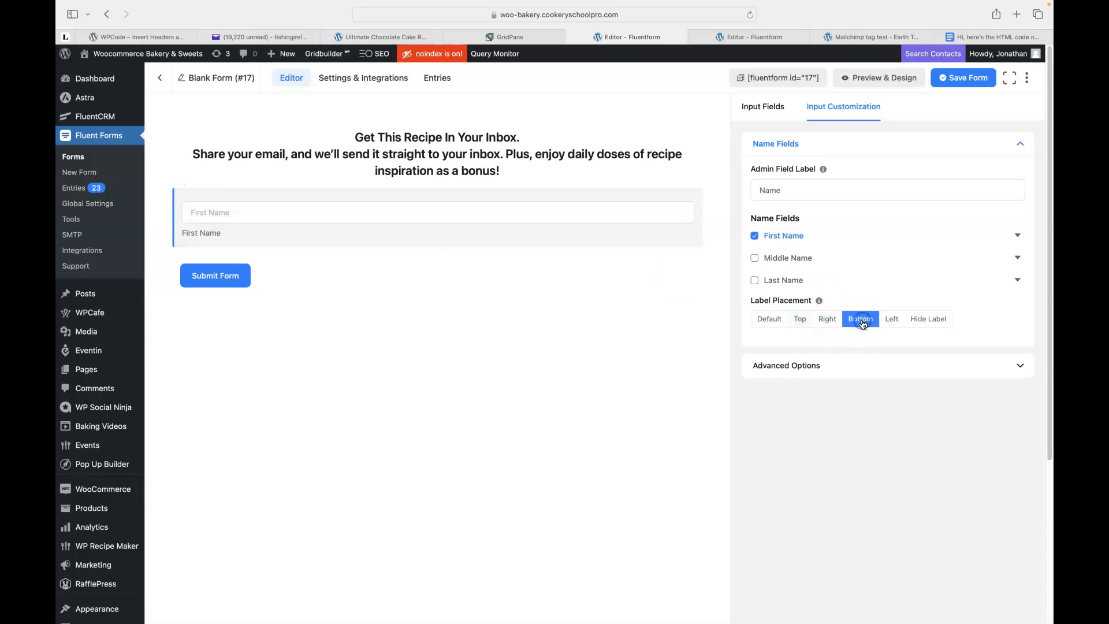
left_click(926, 322)
left_click(933, 326)
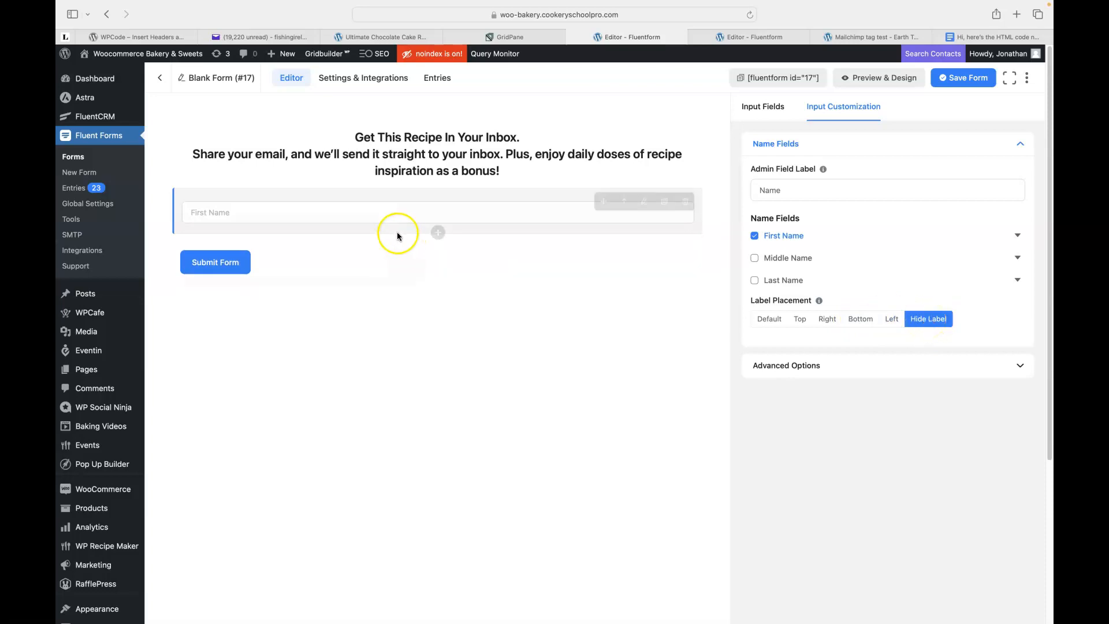
left_click(438, 232)
Add an Email field below First Name with its label hidden.
left_click(431, 329)
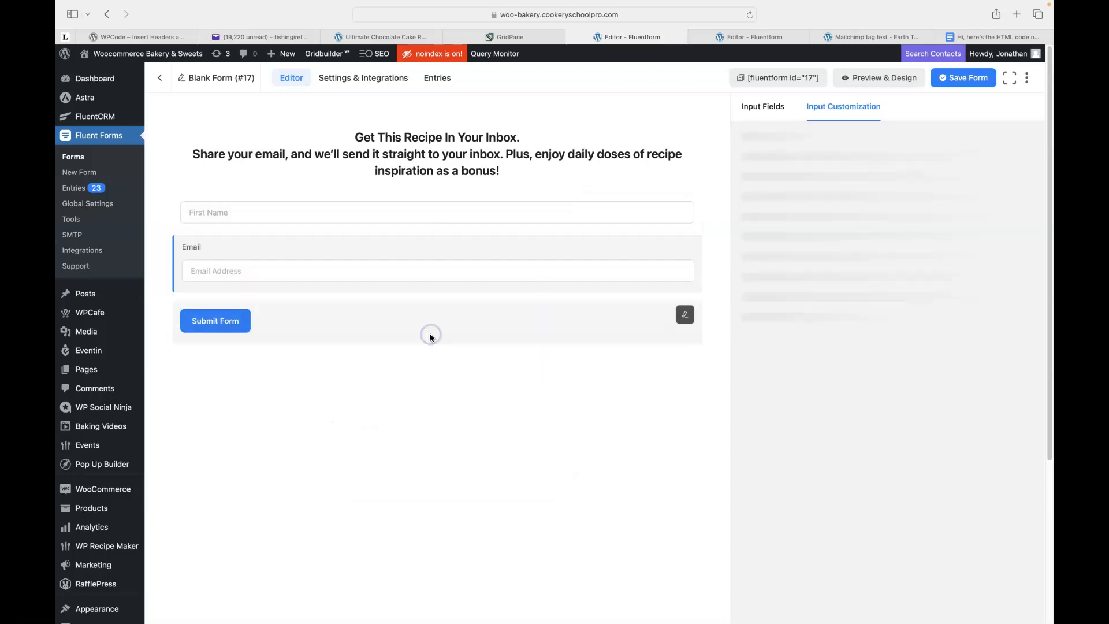
left_click(837, 323)
left_click(932, 233)
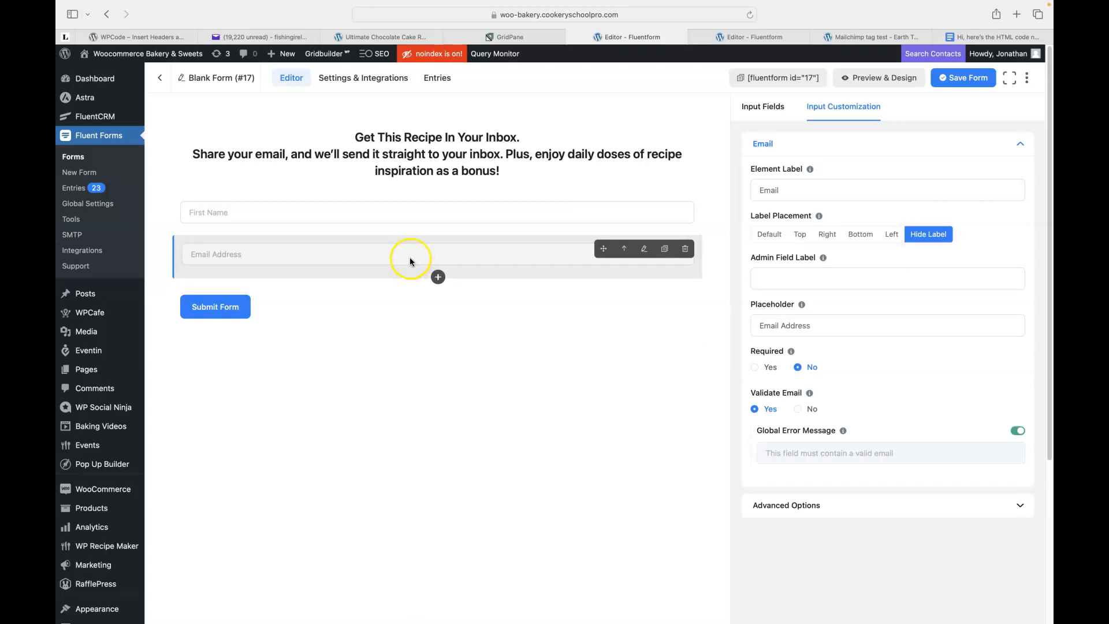
Search 'gd' and add a GDPR Agreement consent checkbox below the Email field.
left_click(438, 277)
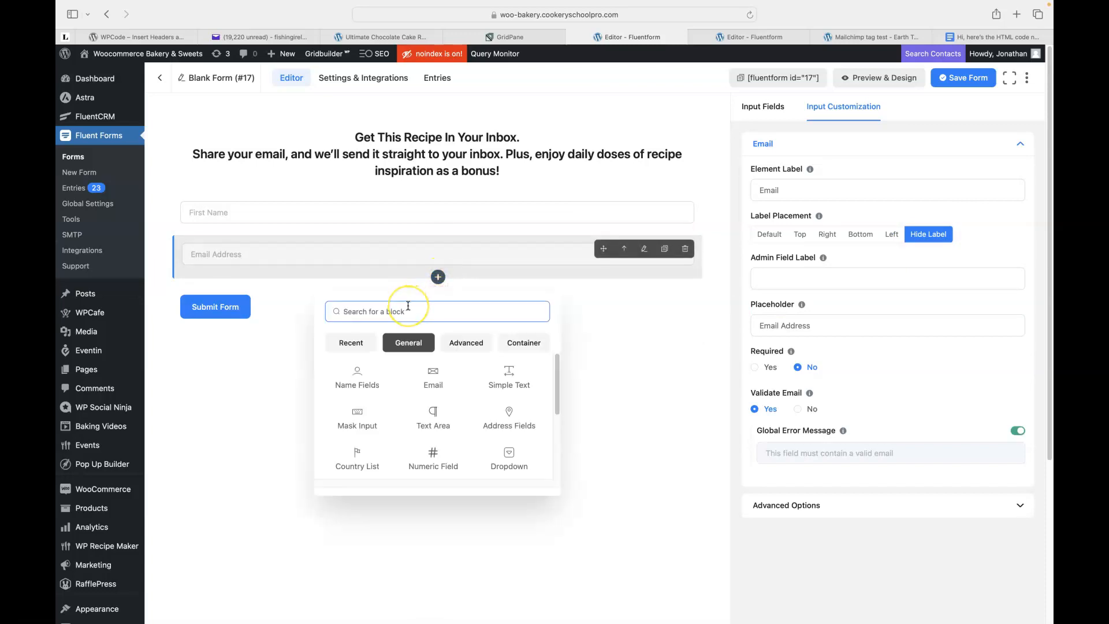
type("gpe")
key("BackSpace")
key("BackSpace")
type("d")
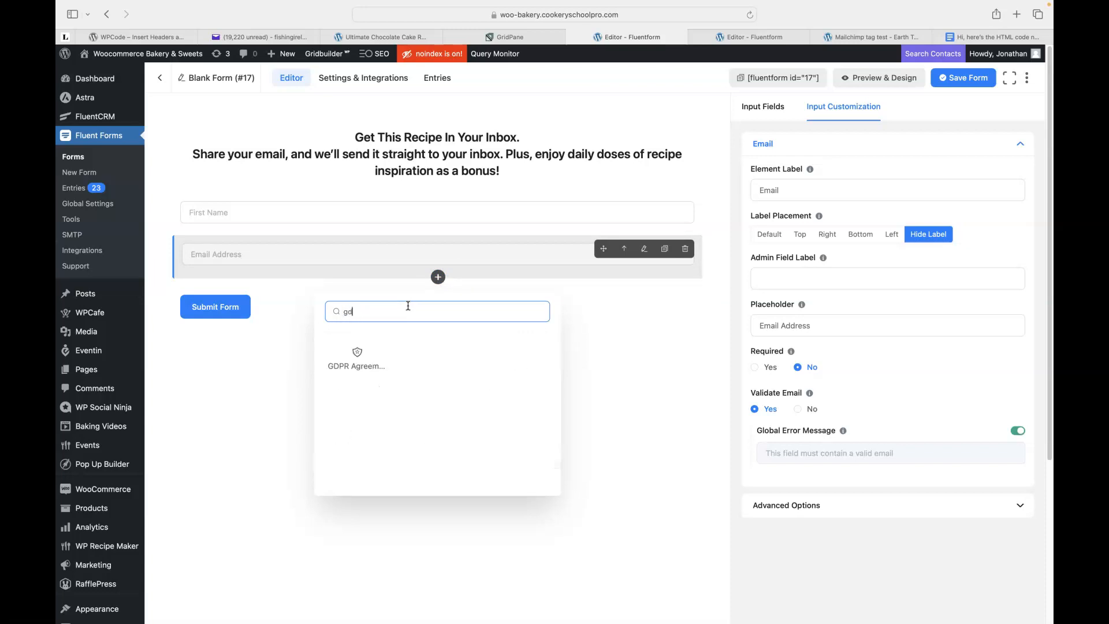
left_click(358, 358)
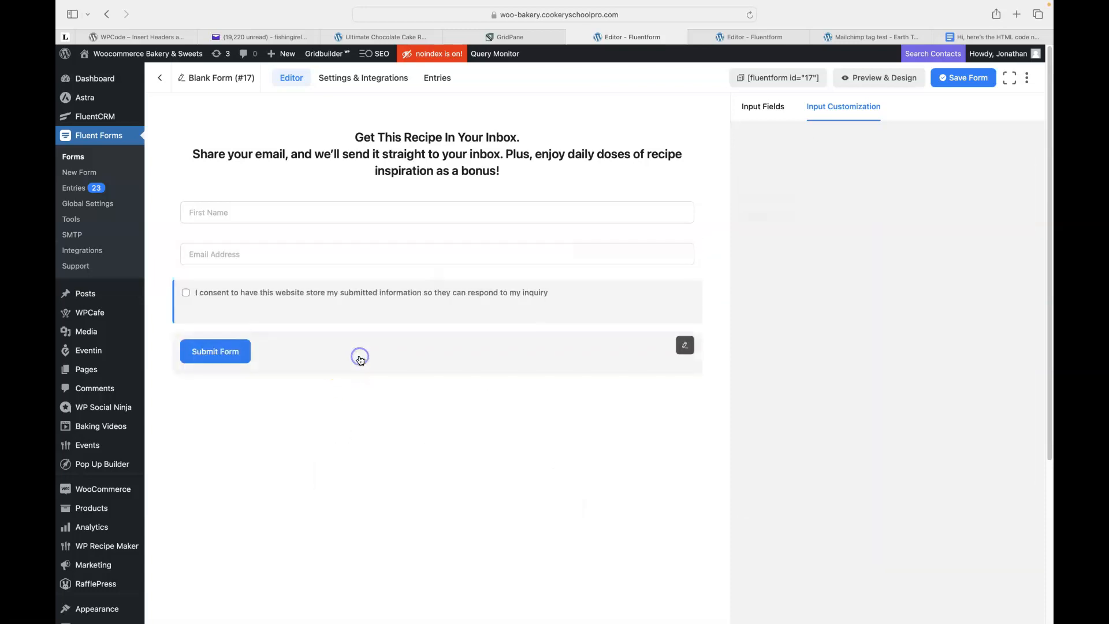
left_click(359, 357)
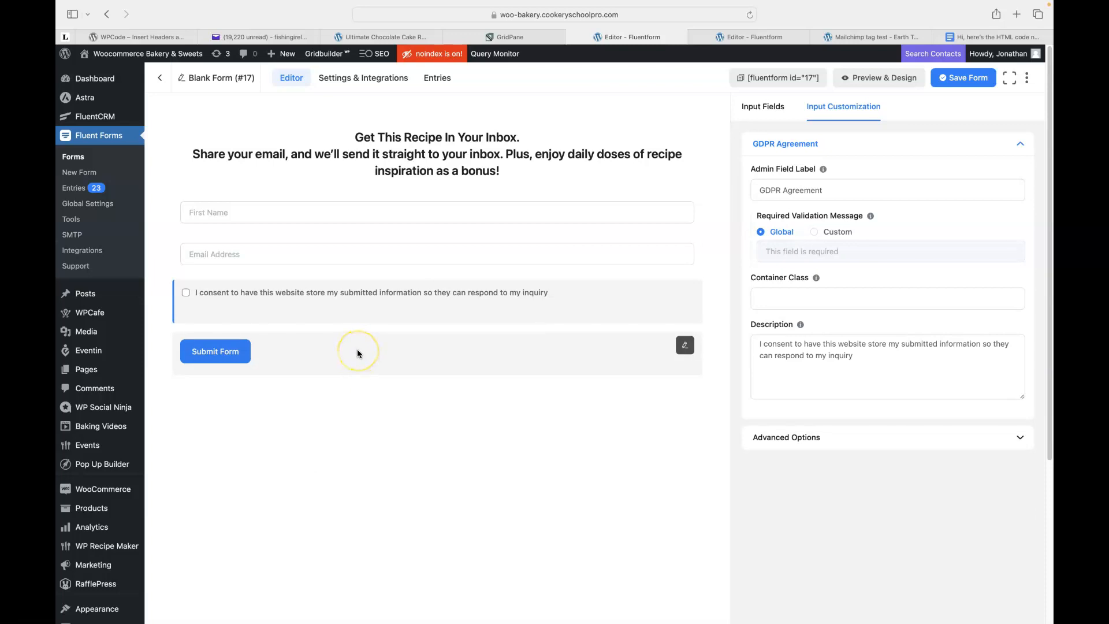
Open the form preview in a new tab and select the Submit Form button's settings.
left_click(888, 78)
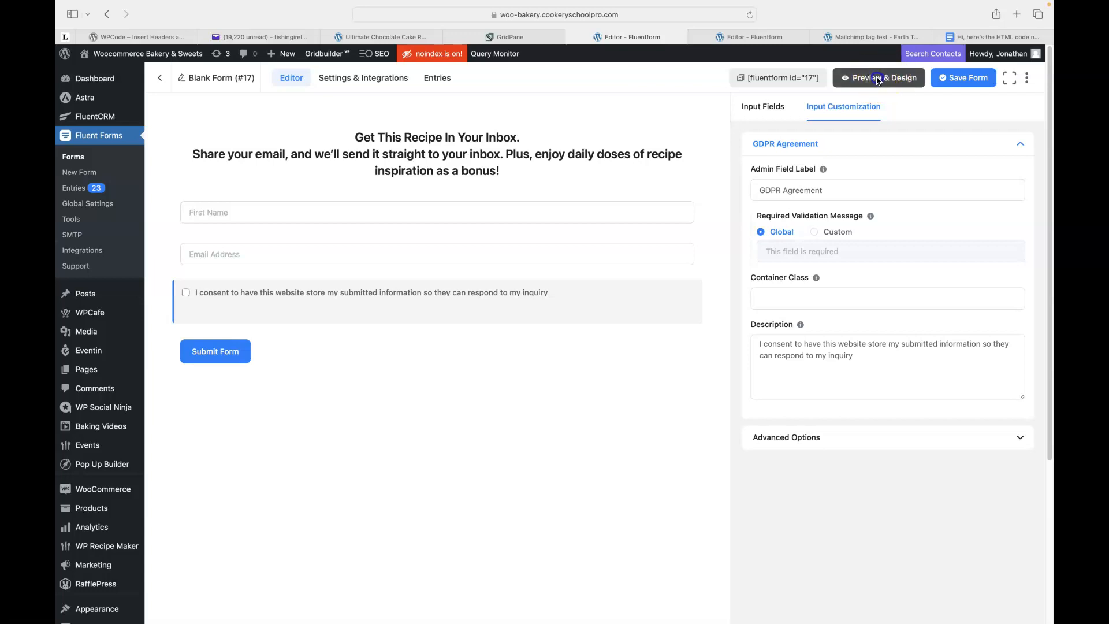
left_click(569, 39)
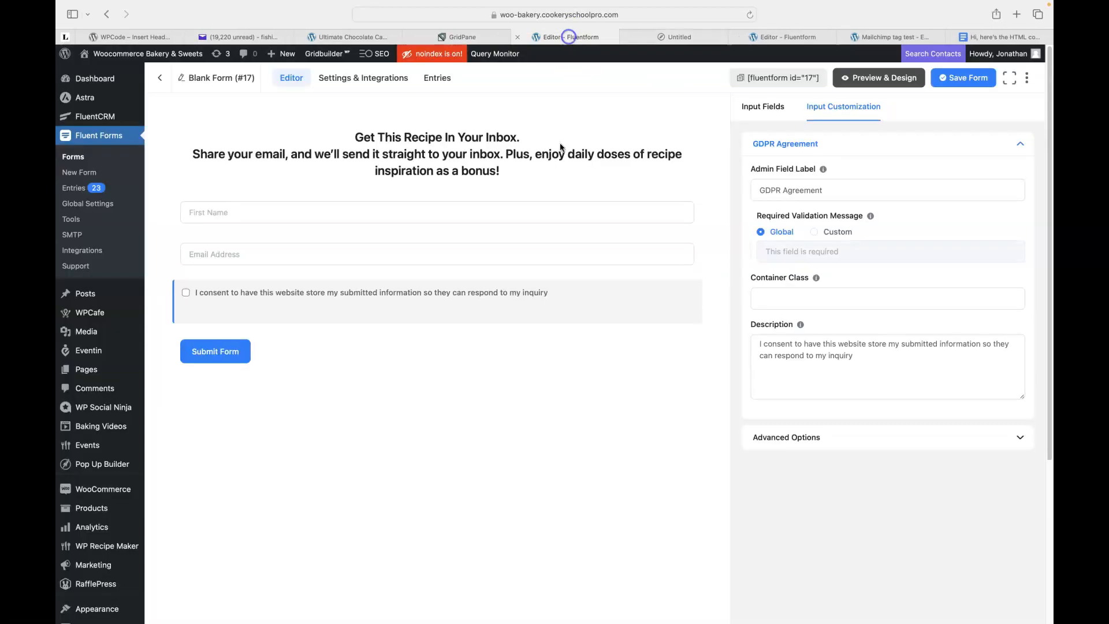
left_click(318, 349)
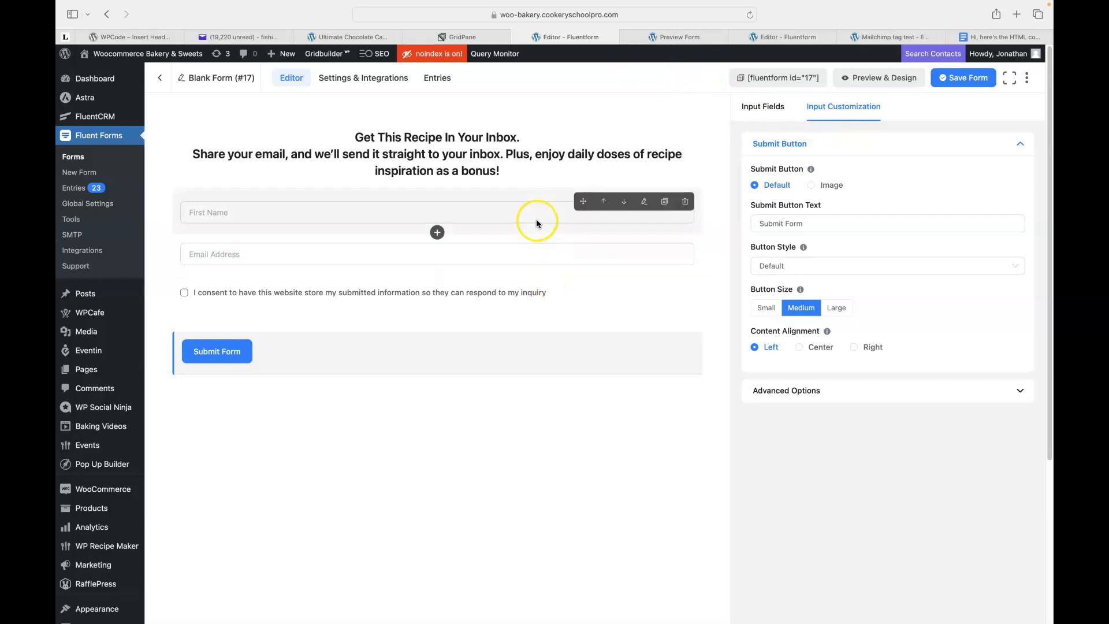
left_click(678, 38)
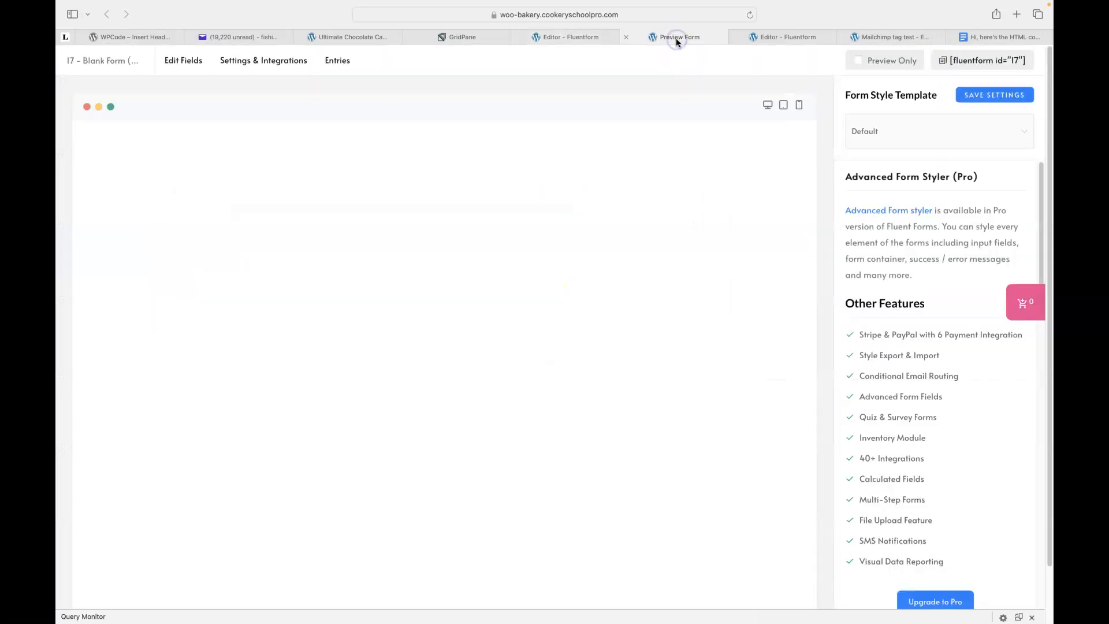
left_click(555, 36)
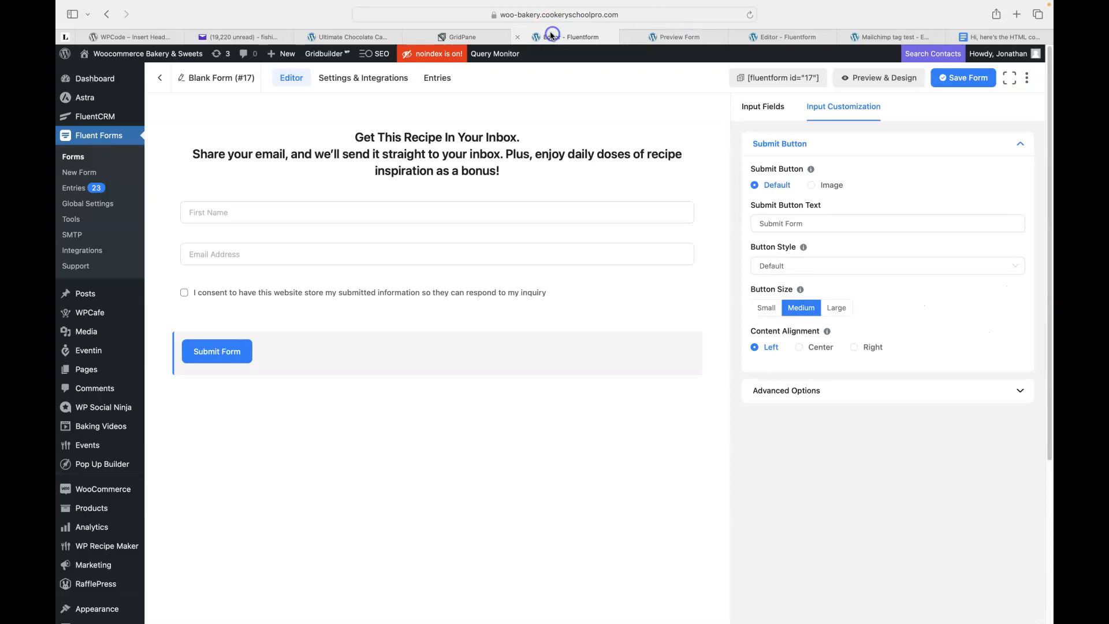
Switch the Submit Form button to the Custom style and set its normal-state border radius to 0 px.
left_click(569, 348)
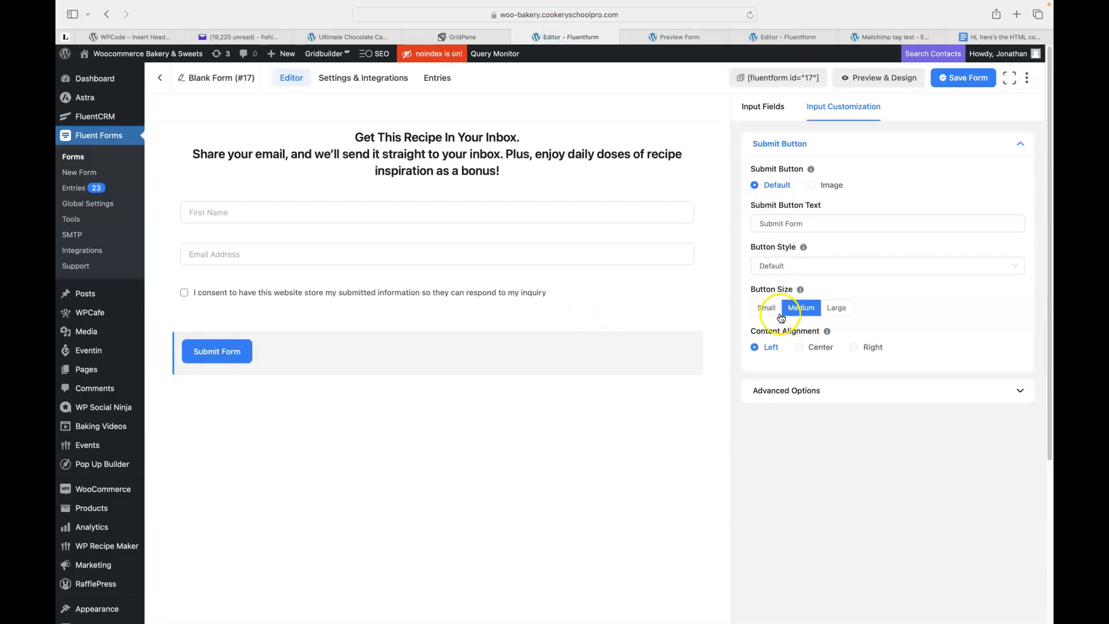
left_click(779, 267)
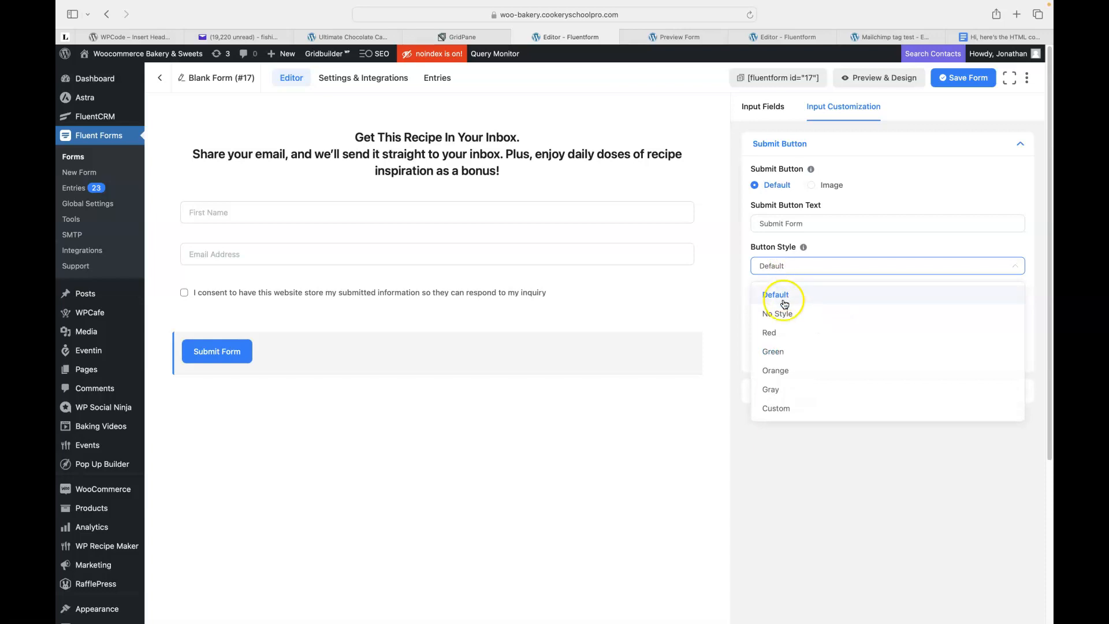
left_click(777, 334)
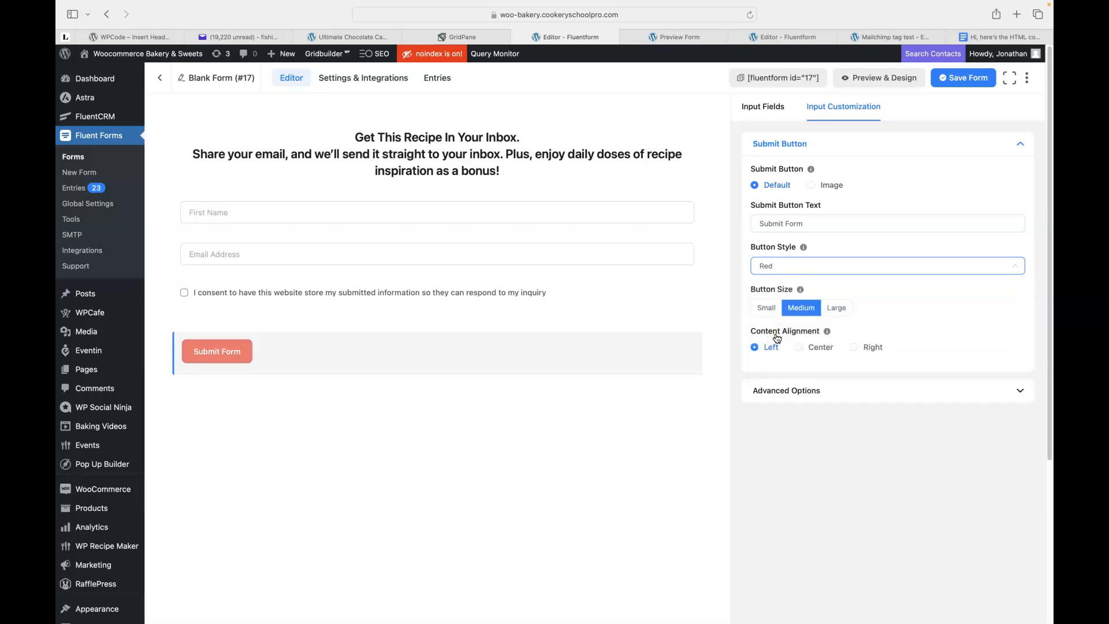
left_click(787, 267)
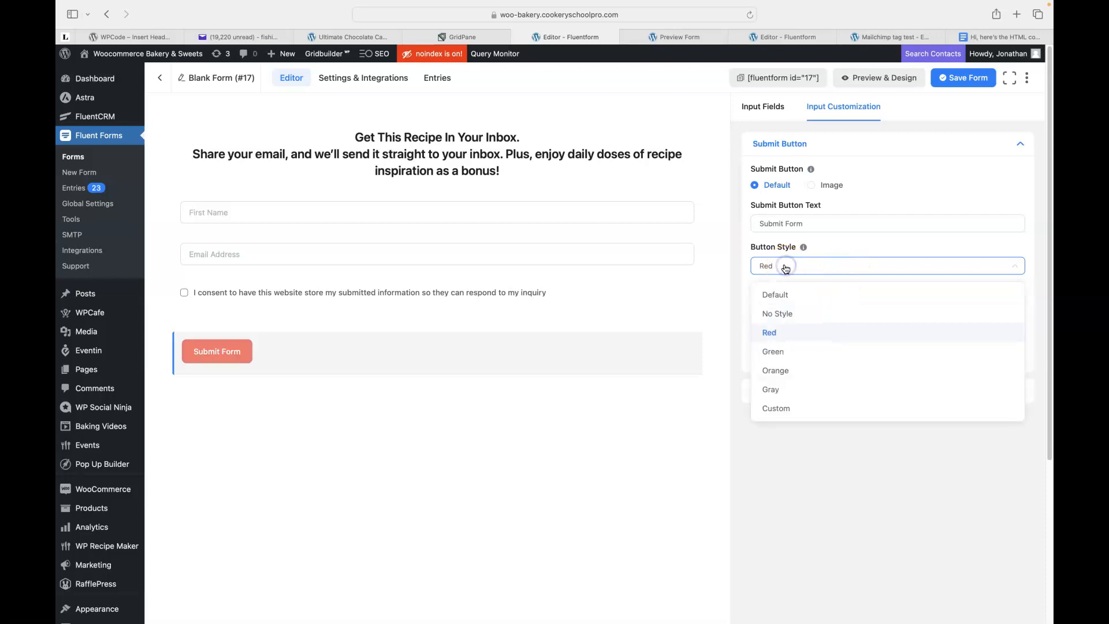
left_click(777, 408)
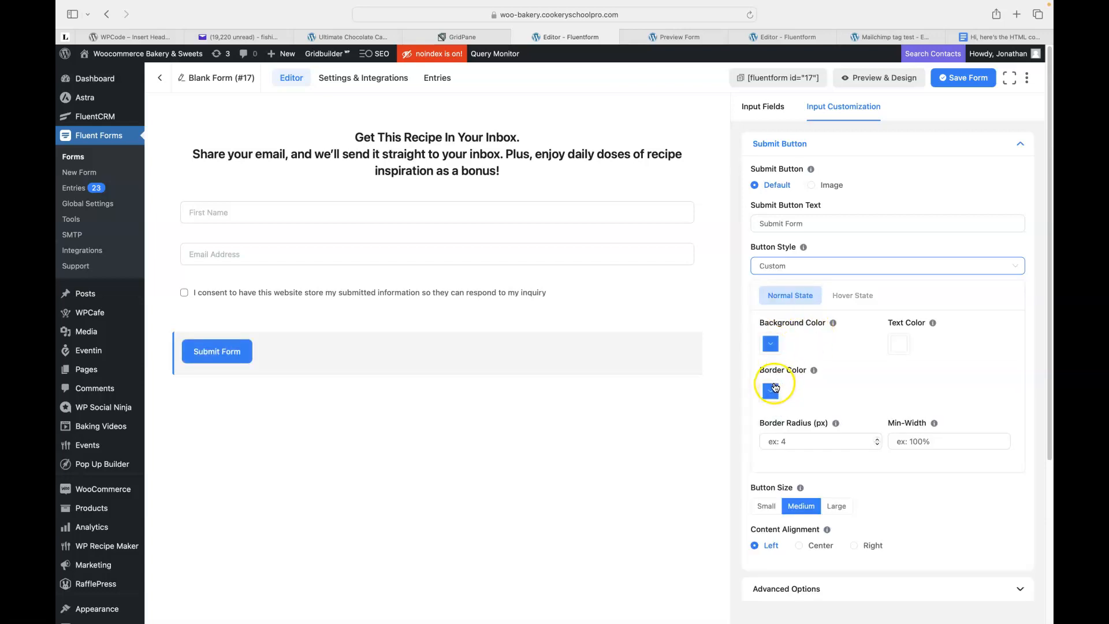
left_click(771, 440)
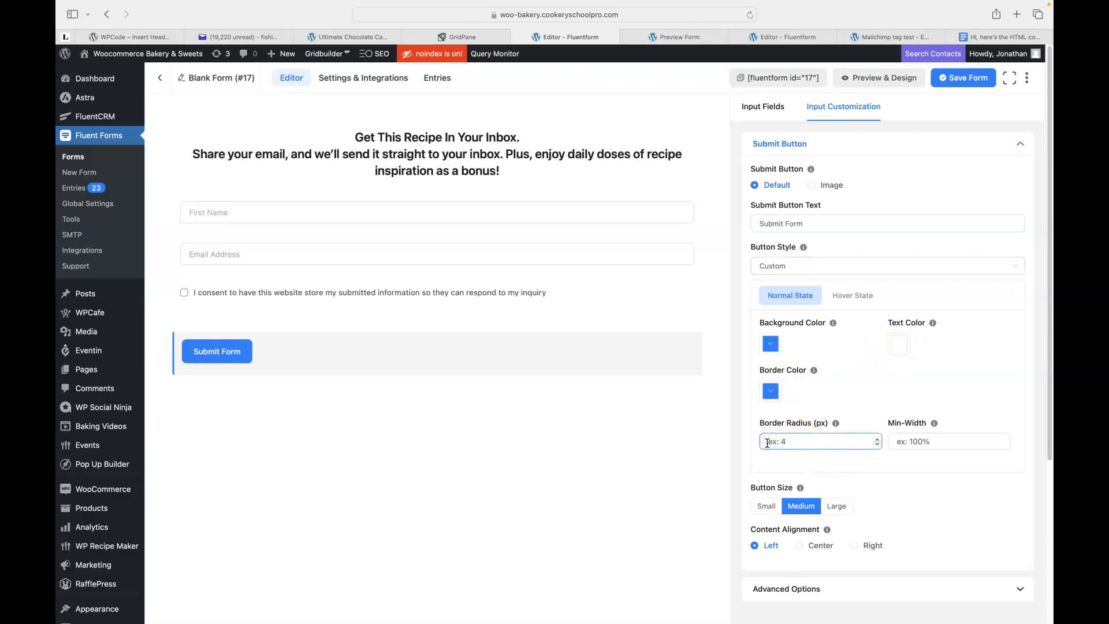
left_click(871, 390)
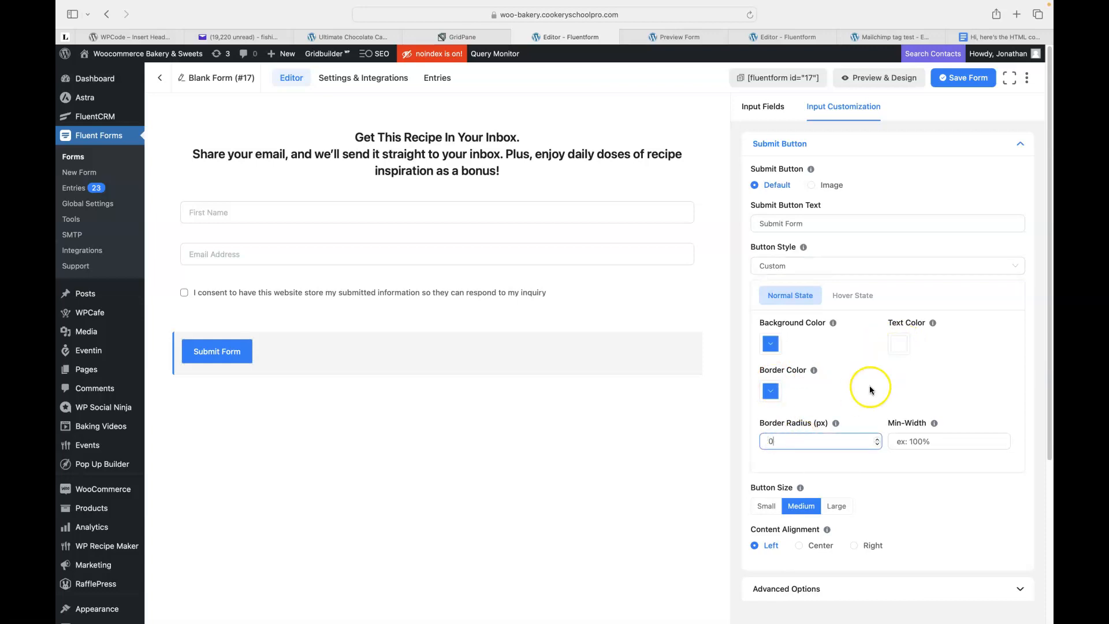
Set the submit button's hover-state background colour to red.
left_click(853, 295)
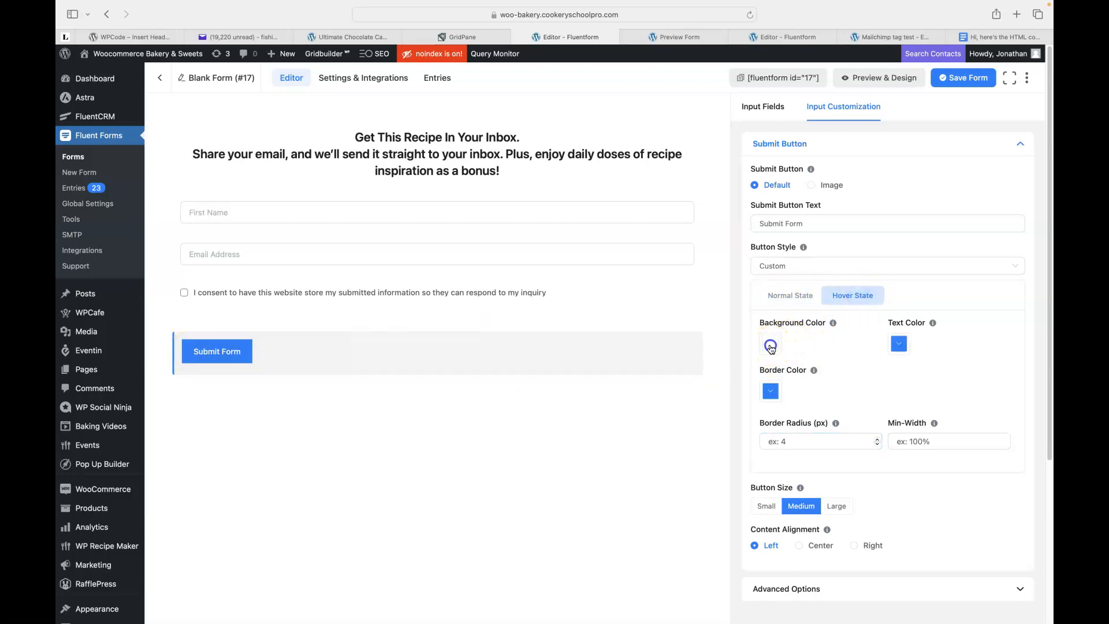
left_click(770, 345)
left_click_drag(803, 376, 843, 360)
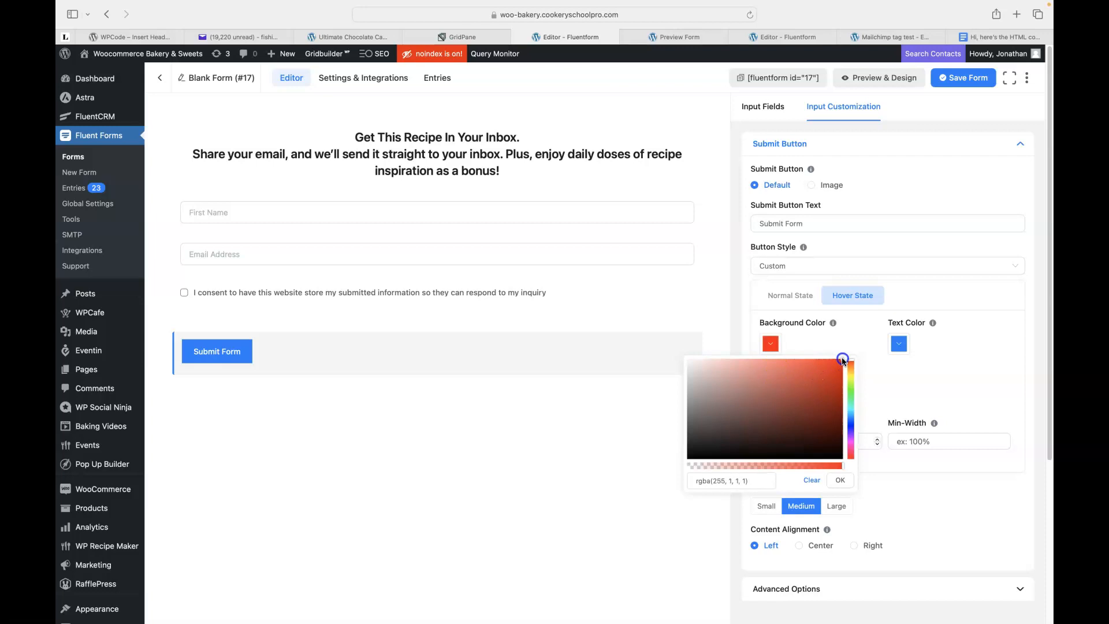
left_click(851, 341)
left_click(899, 345)
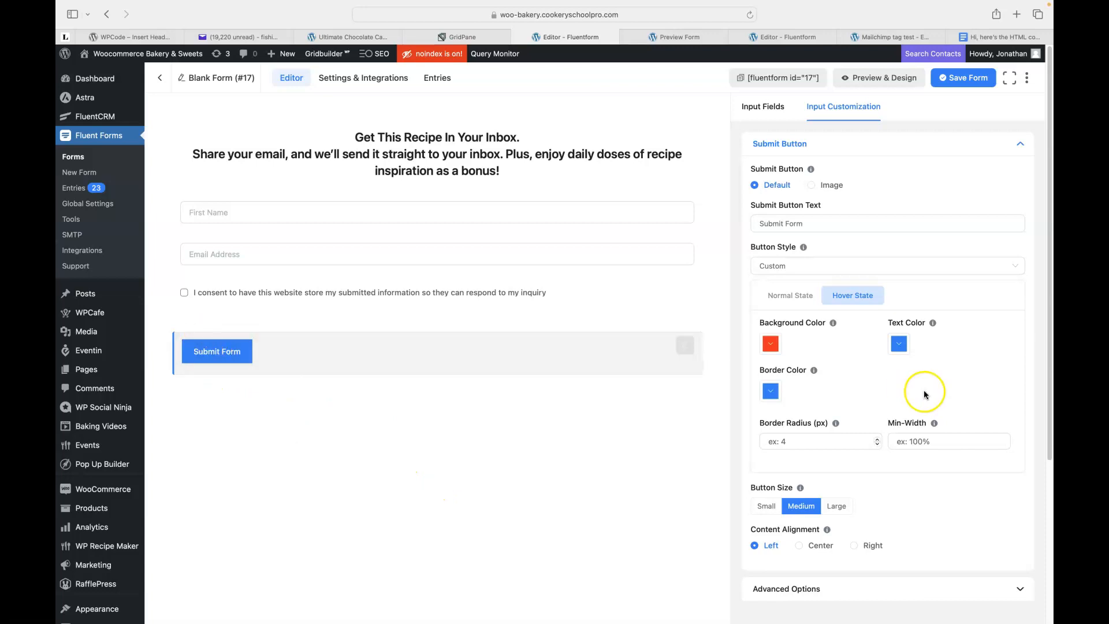
Set the hover-state border colour to red, leaving the hover text colour unchanged.
left_click(899, 345)
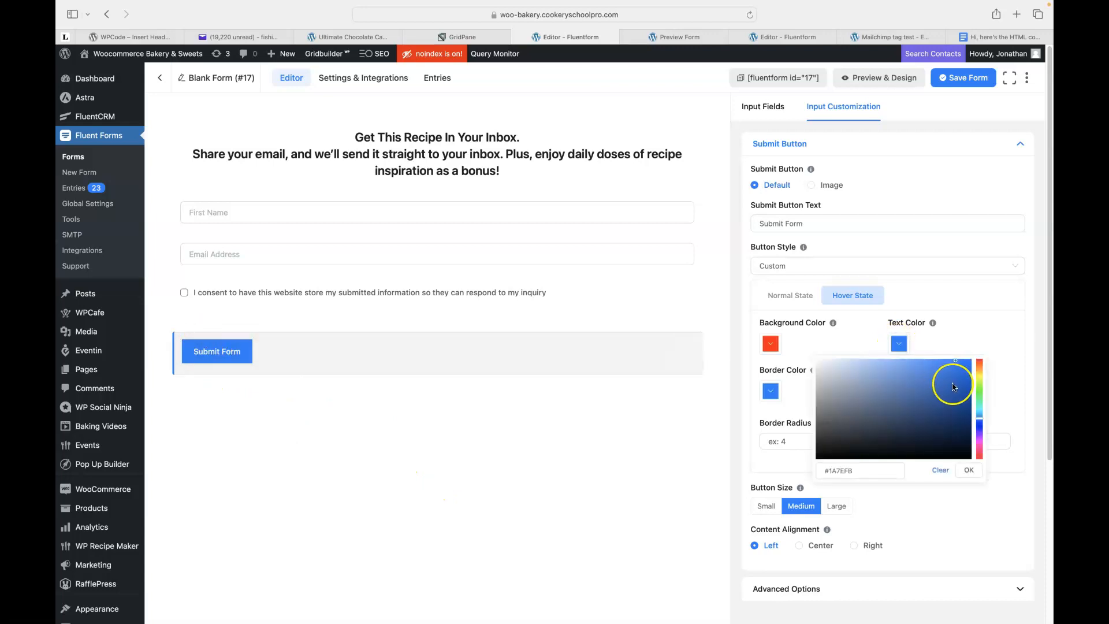
left_click(813, 339)
left_click(772, 394)
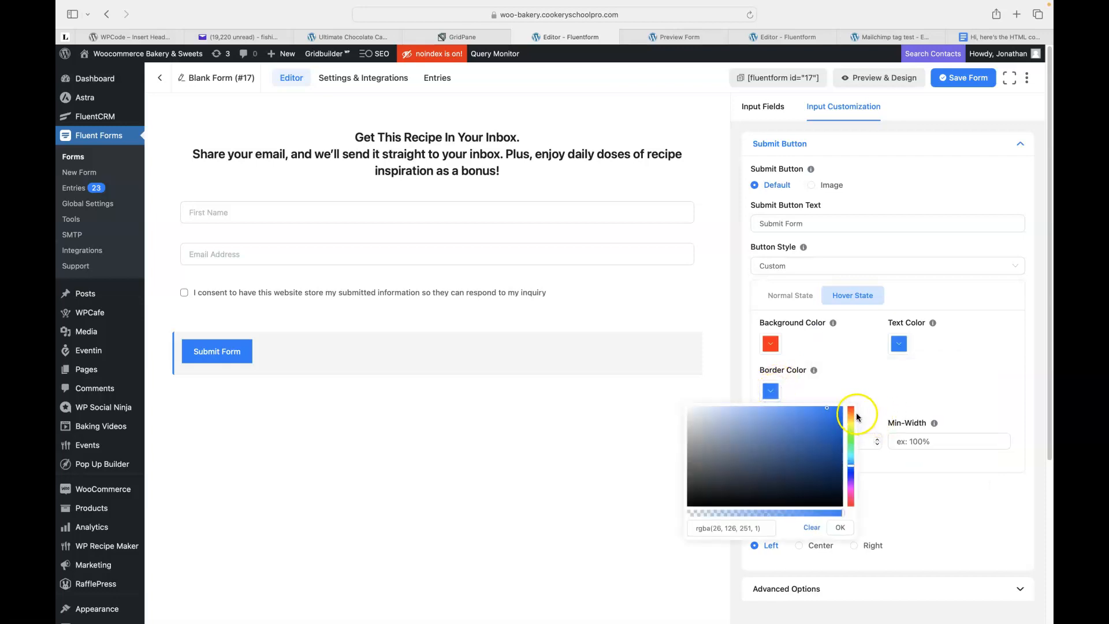
left_click(852, 411)
left_click(852, 382)
left_click(806, 436)
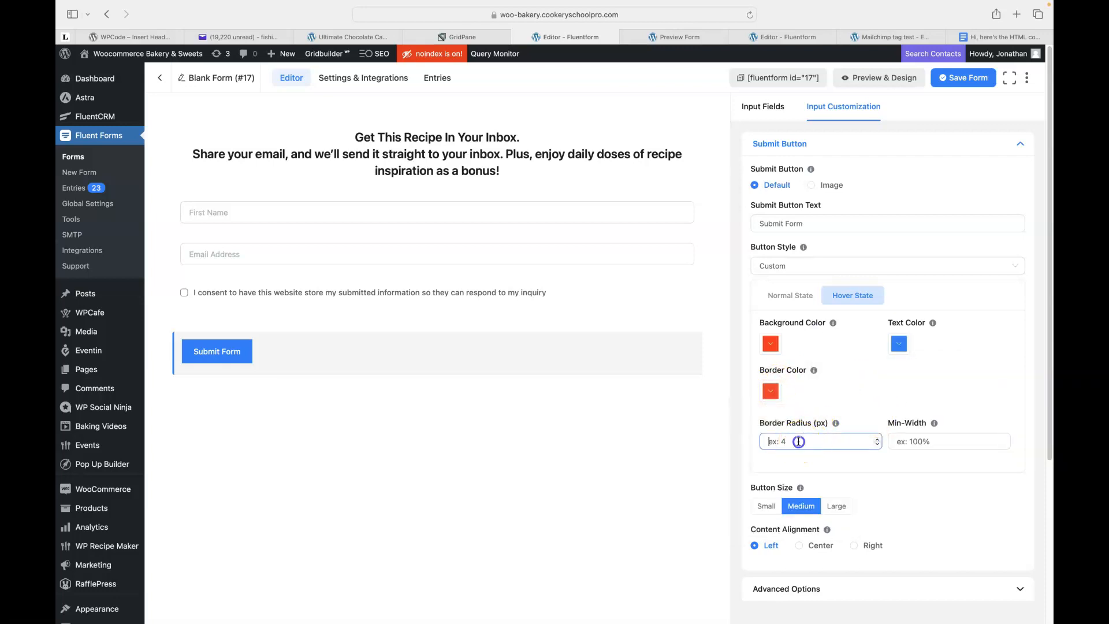
Set the hover-state border radius to 0 after checking the normal-state radius.
left_click(788, 298)
left_click(782, 443)
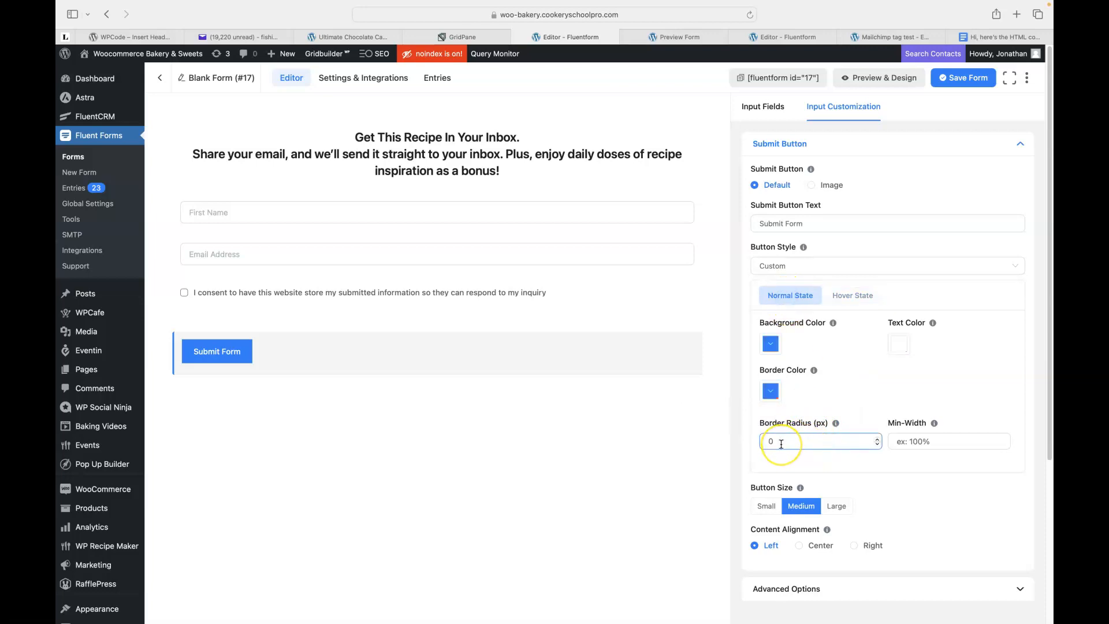
left_click(855, 298)
left_click(801, 441)
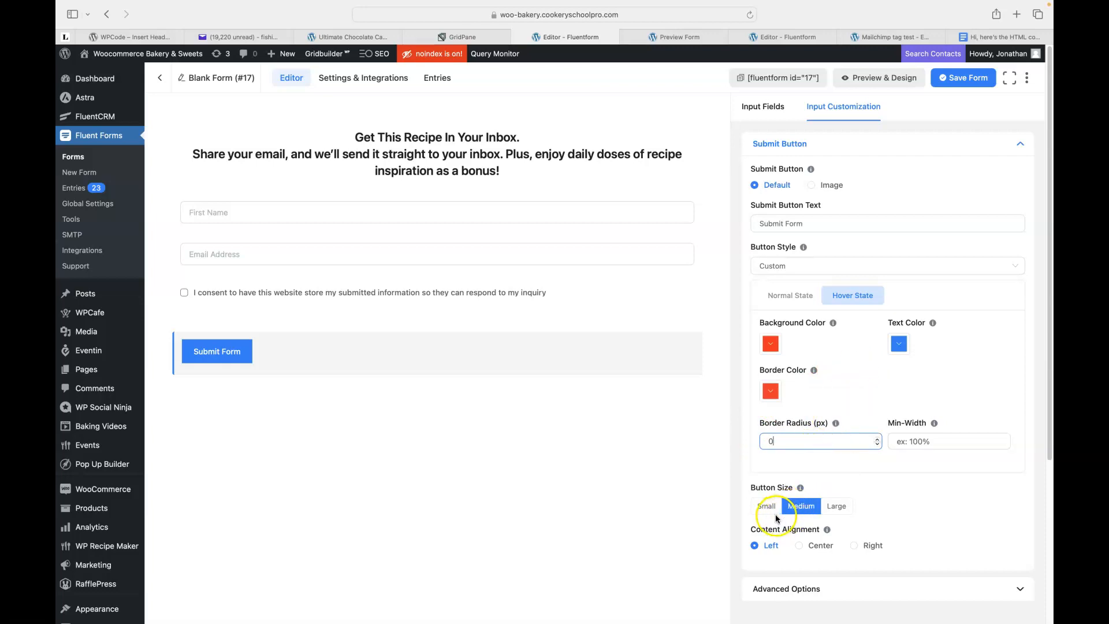
Keep the button left-aligned, make it Large, and open Preview & Design.
left_click(799, 545)
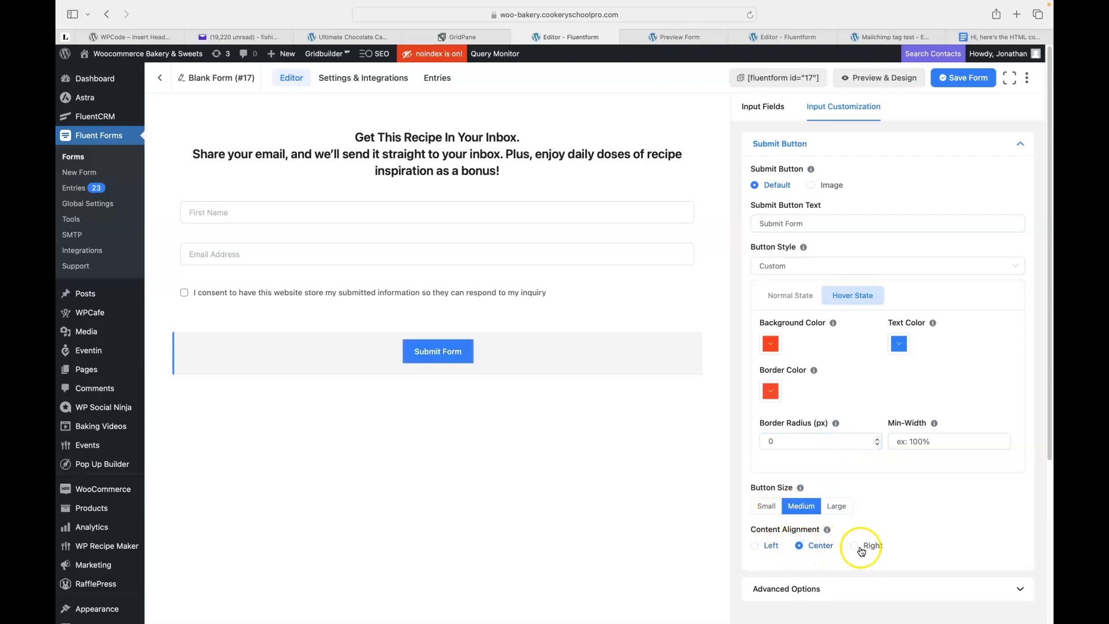
left_click(755, 546)
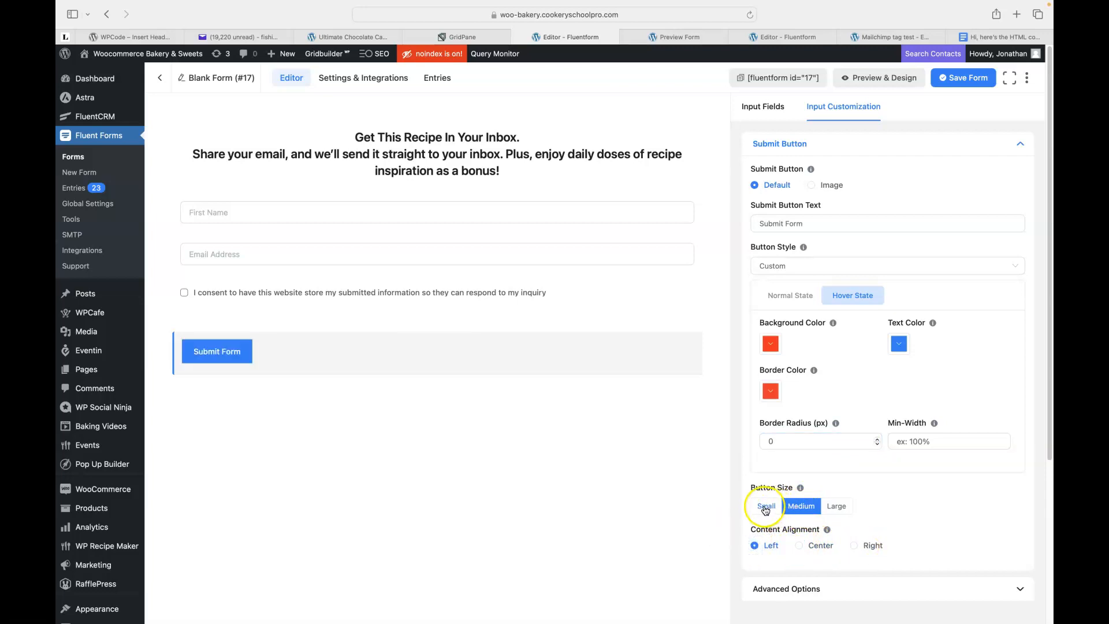
left_click(766, 508)
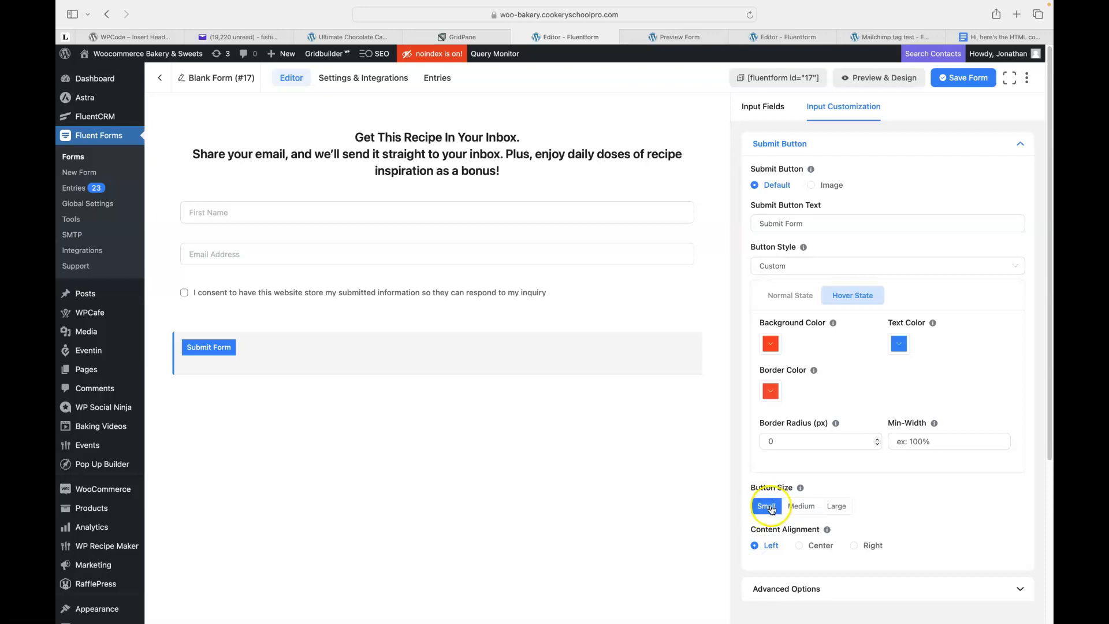
left_click(801, 507)
left_click(836, 508)
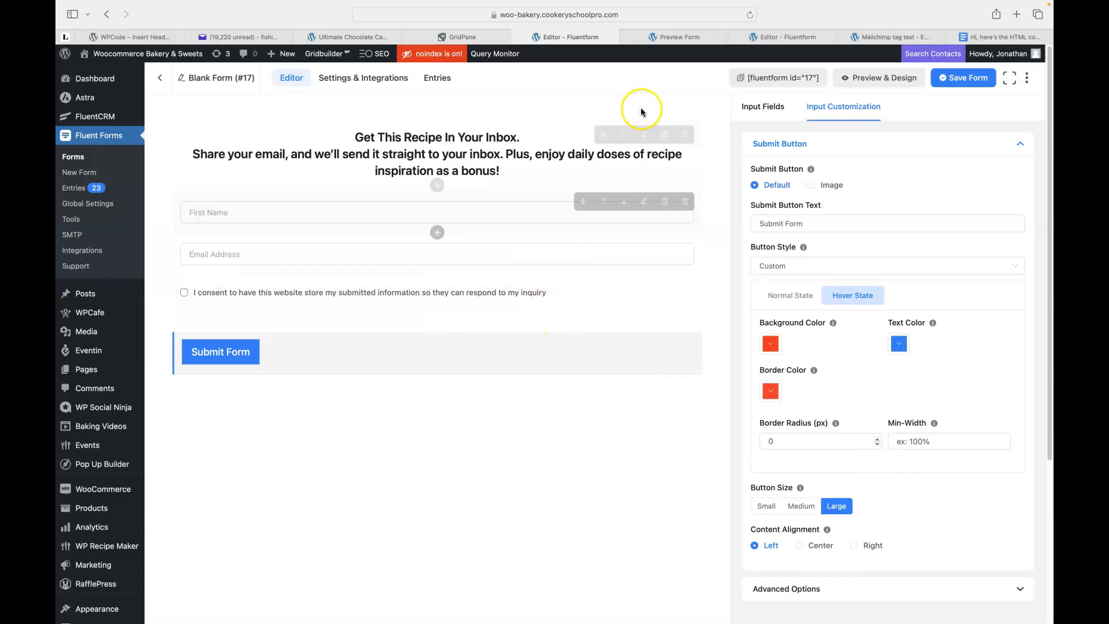
left_click(866, 77)
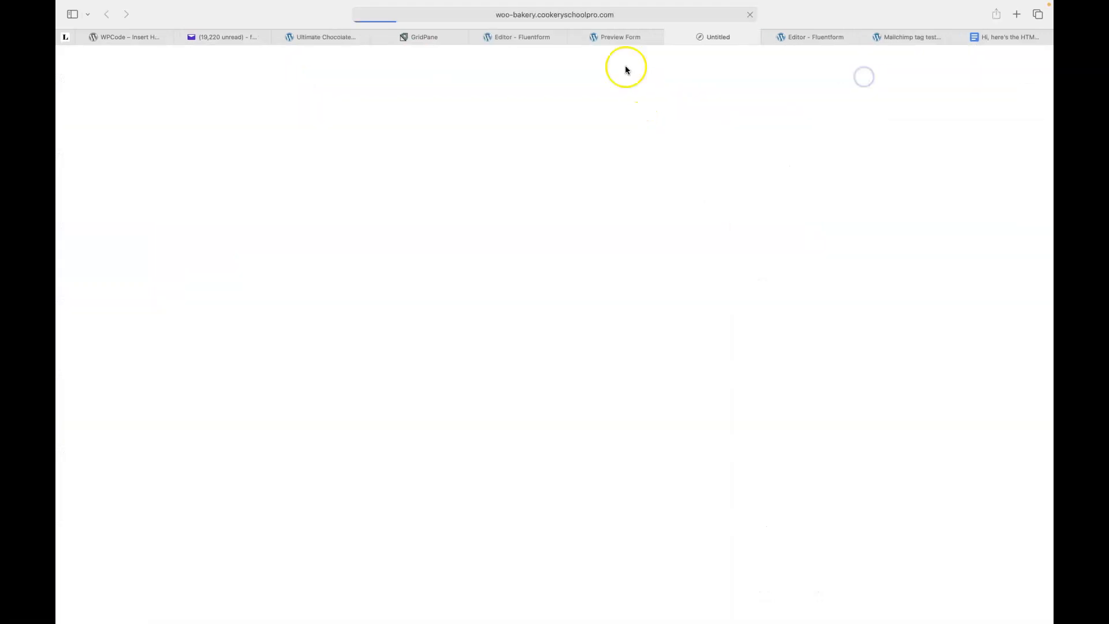
Close the old preview tab, try Inherit Theme Style, revert to the Default template, and return to the editor.
left_click(571, 37)
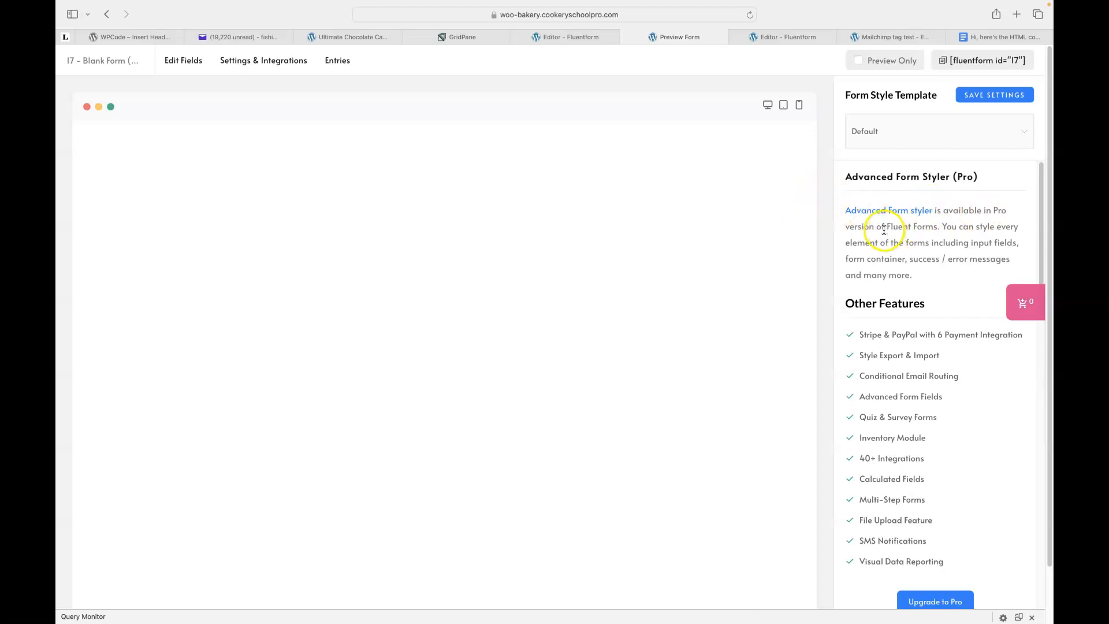
left_click(998, 137)
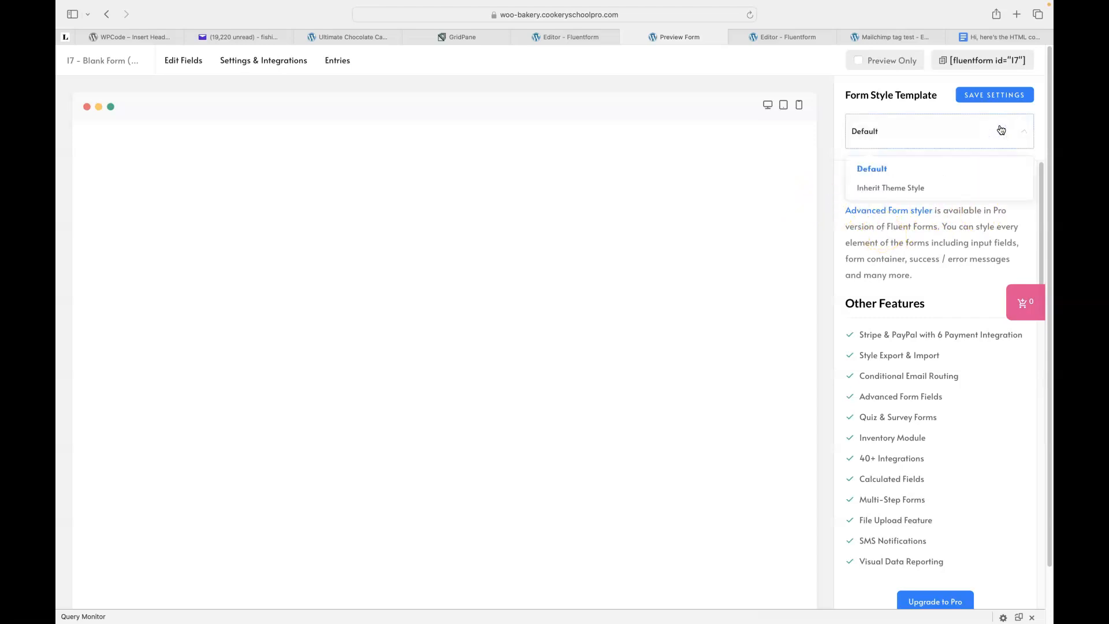
left_click(893, 189)
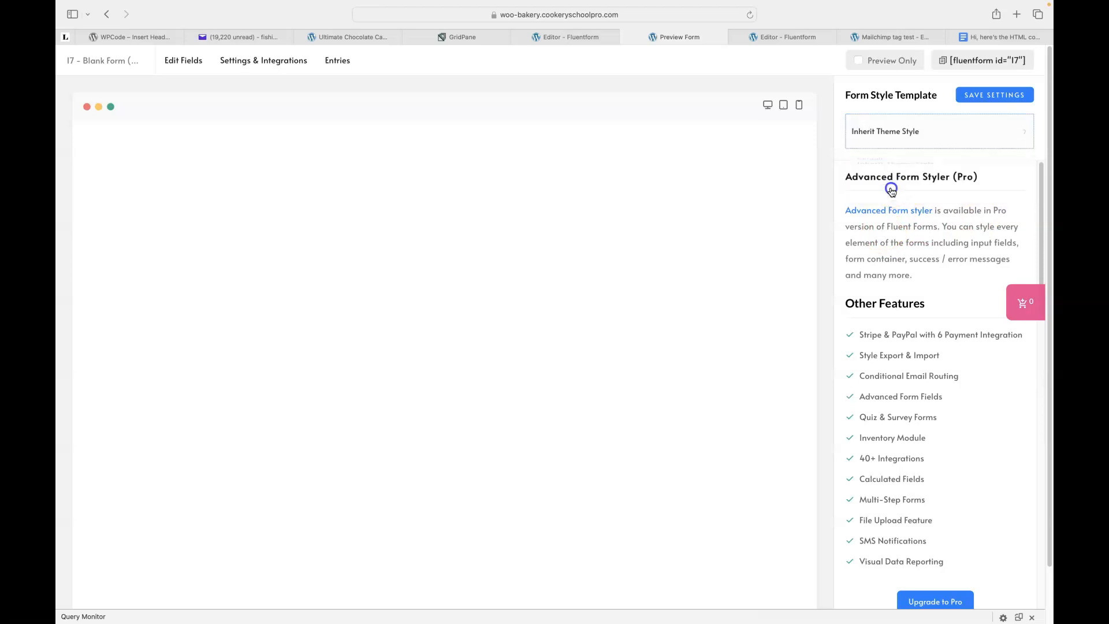
left_click(874, 137)
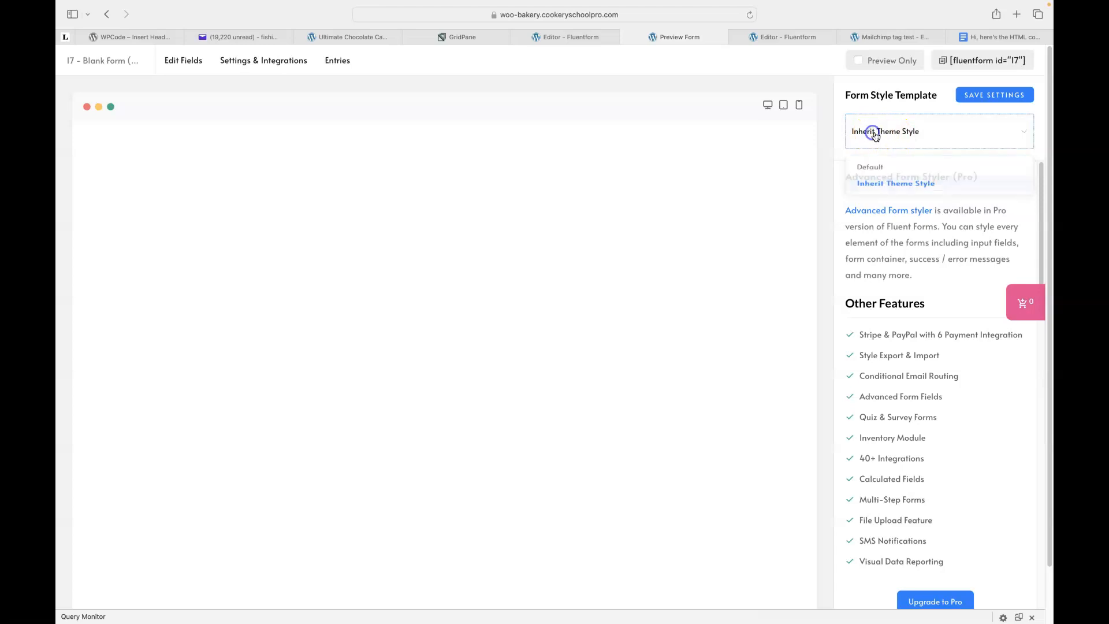
left_click(873, 171)
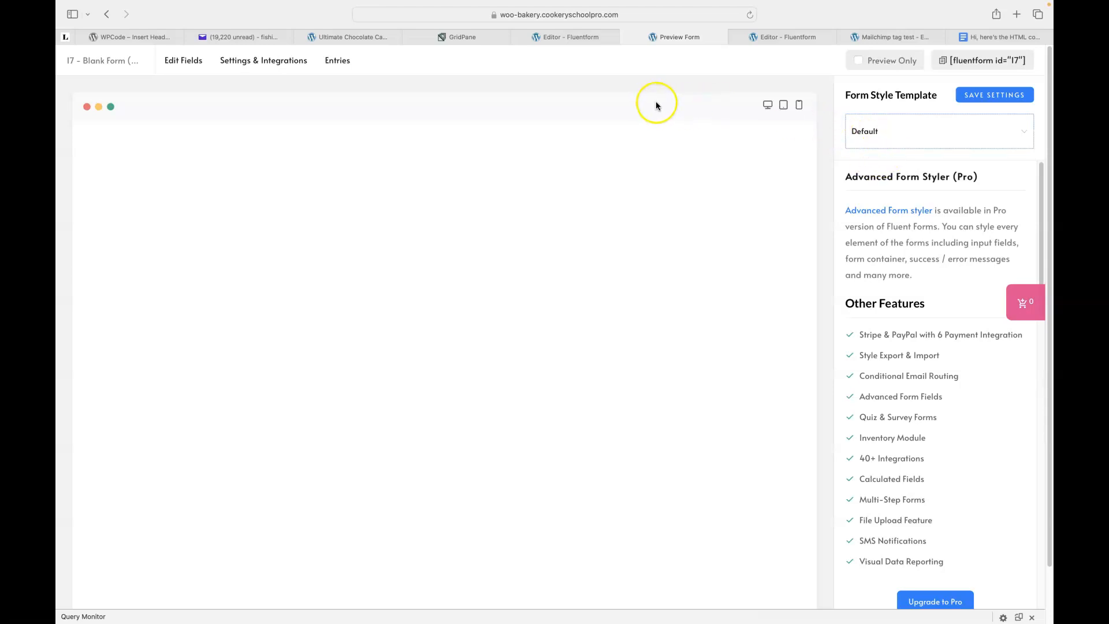
left_click(569, 39)
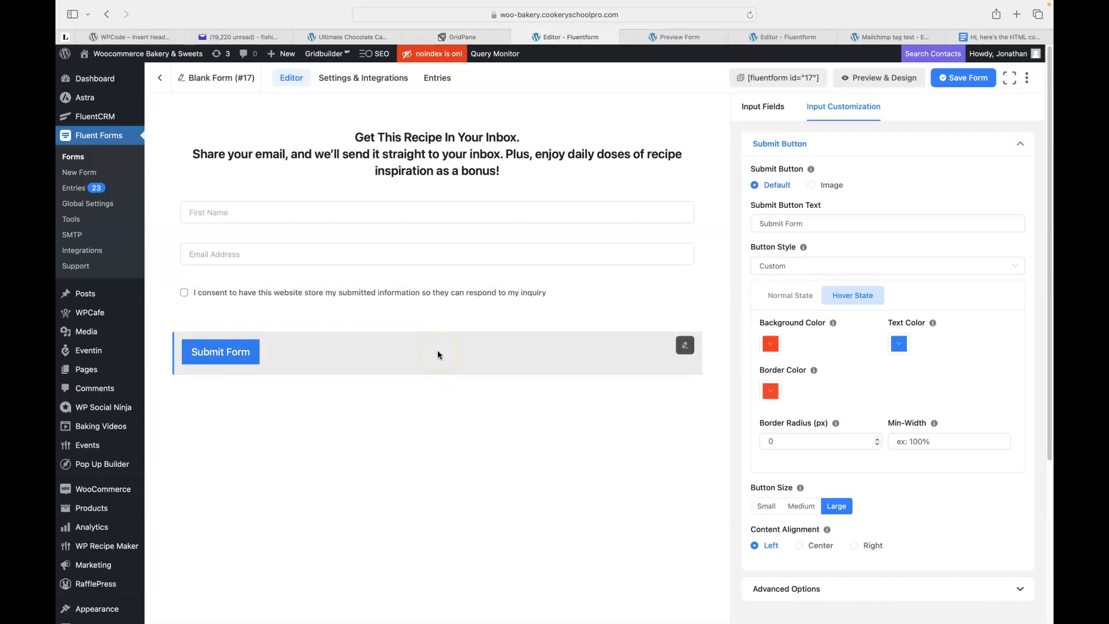
left_click(435, 429)
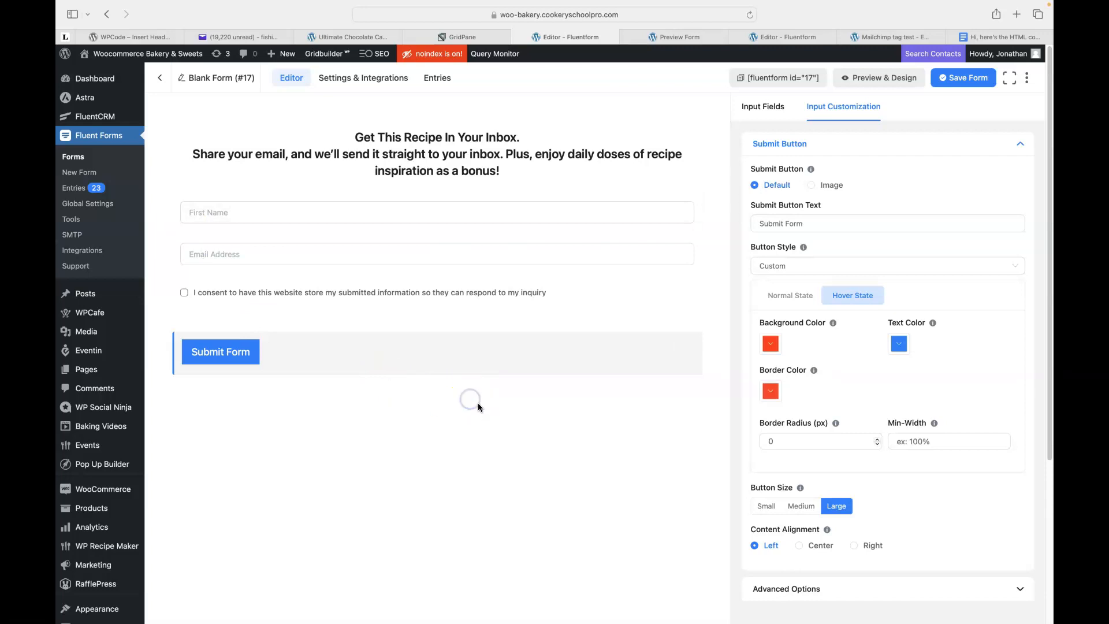
Search fields for 'Hi', add two Hidden Fields above Submit, and select the first one.
left_click(756, 107)
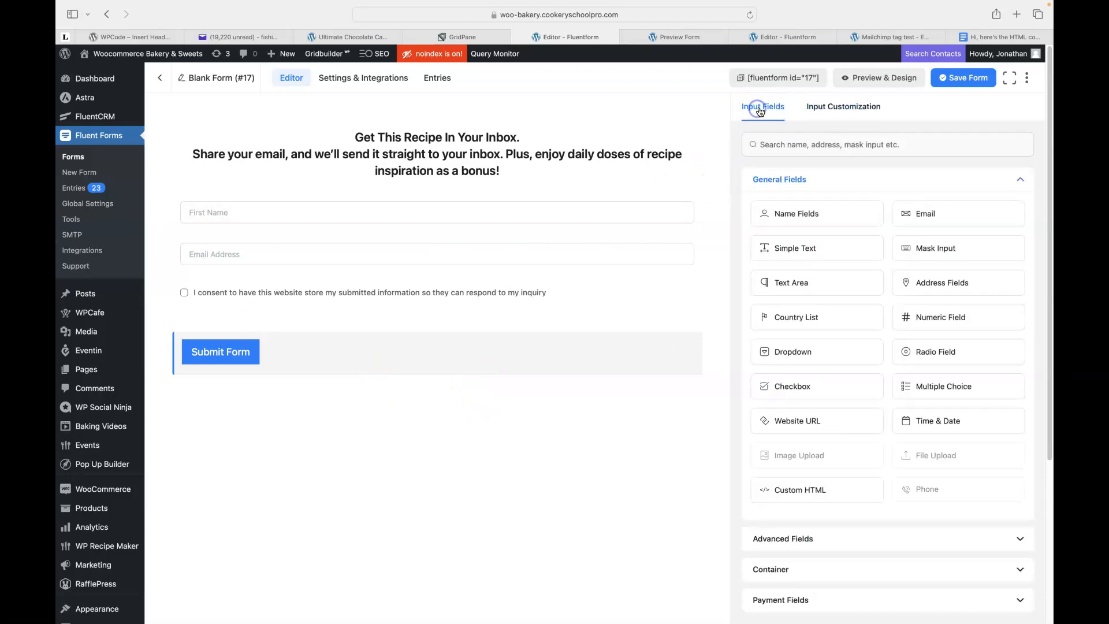
left_click(783, 141)
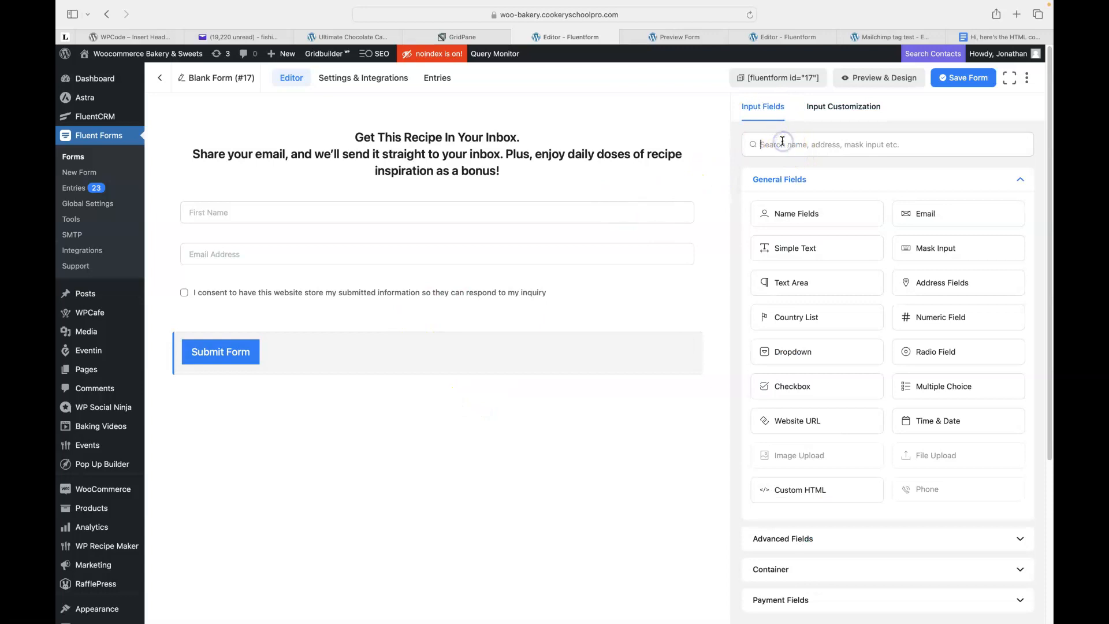
type("Hi")
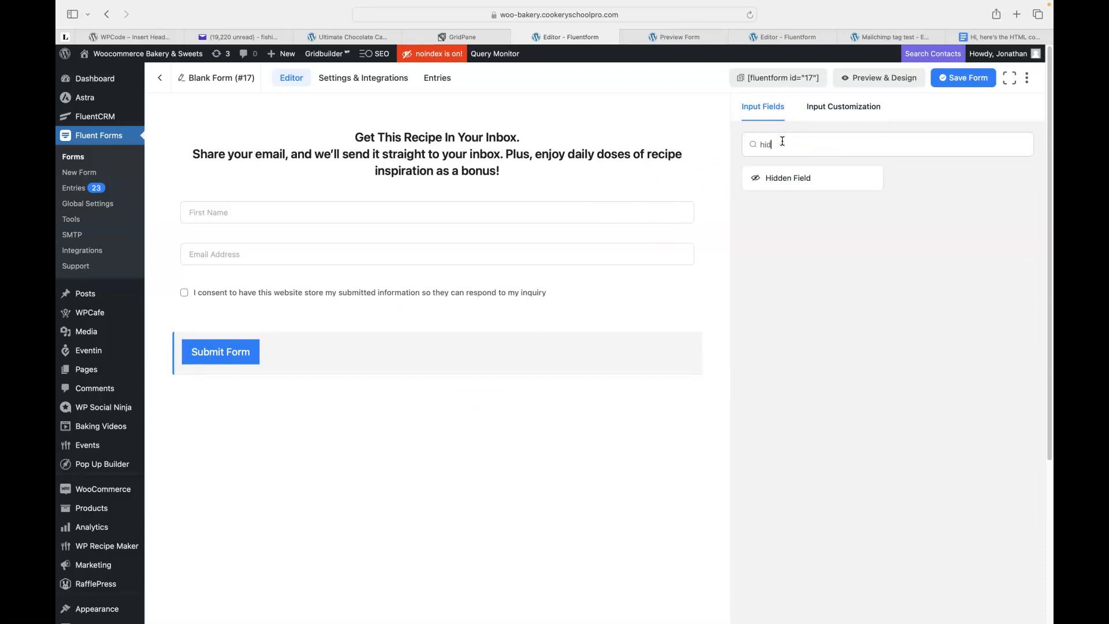
left_click(777, 184)
left_click(780, 180)
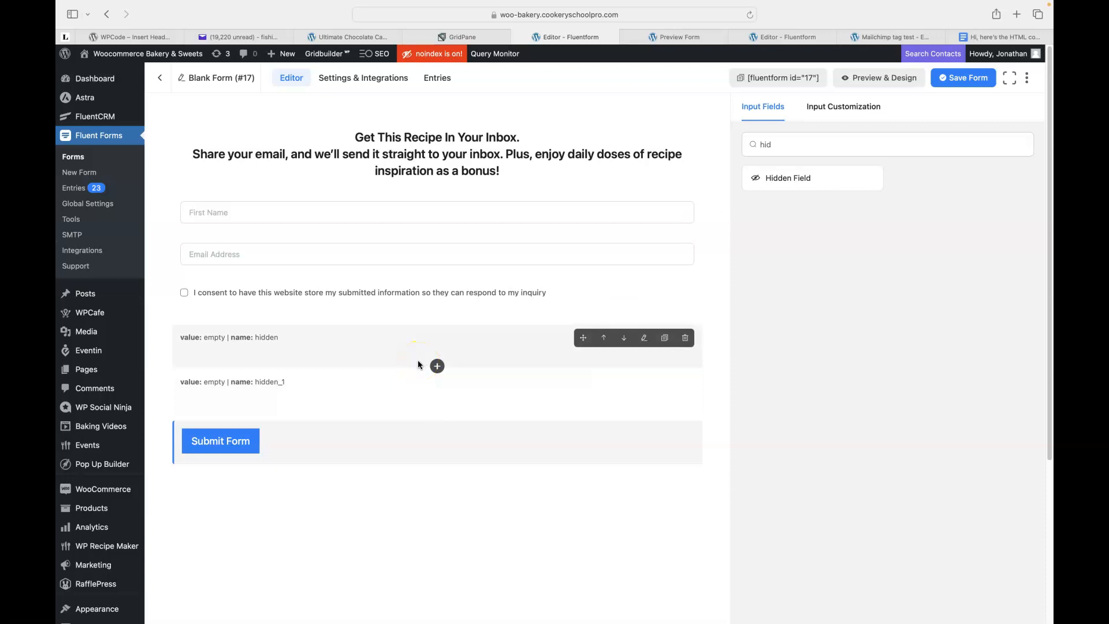
left_click(358, 353)
left_click(341, 345)
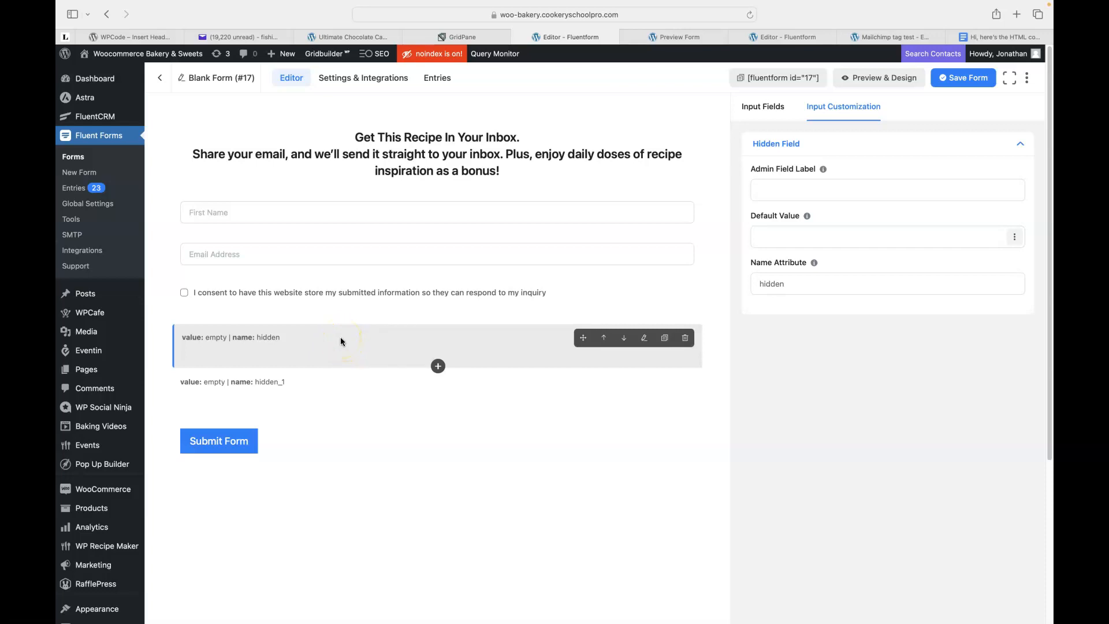
Open Monday's Curried Lentils recipe email in Yahoo Mail and scroll to its 'YesChef' 20% discount offer.
left_click(238, 36)
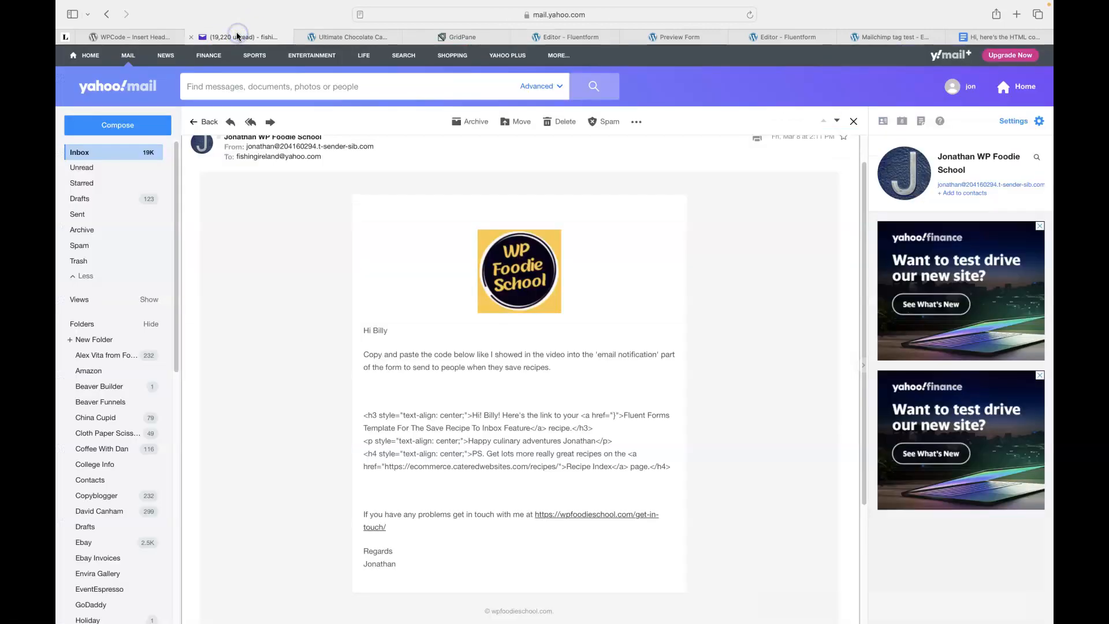
left_click(81, 154)
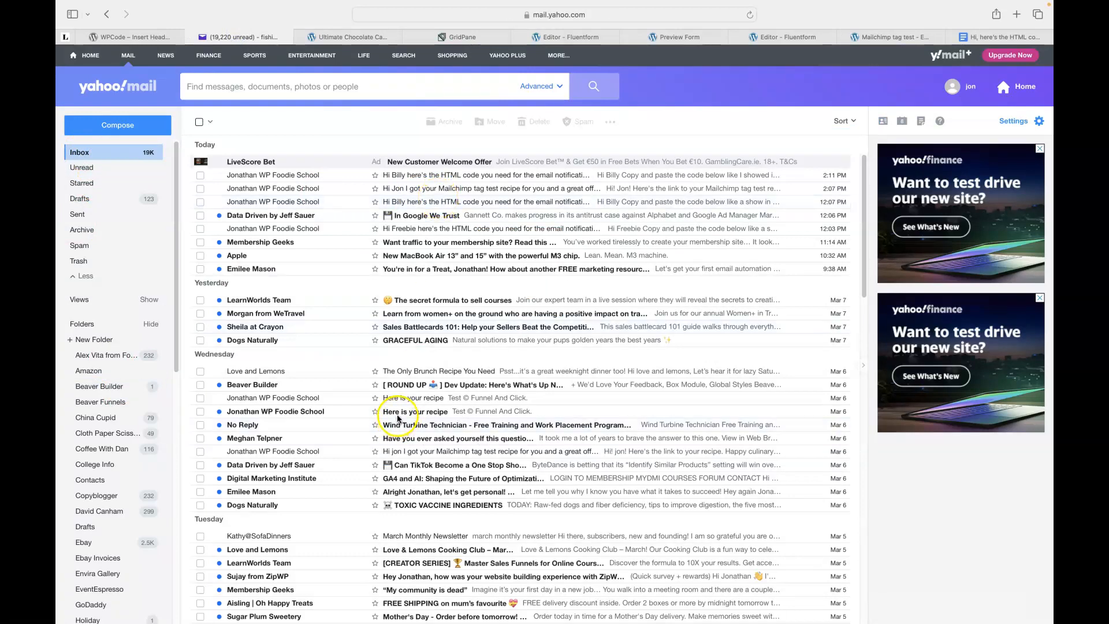
left_click(420, 398)
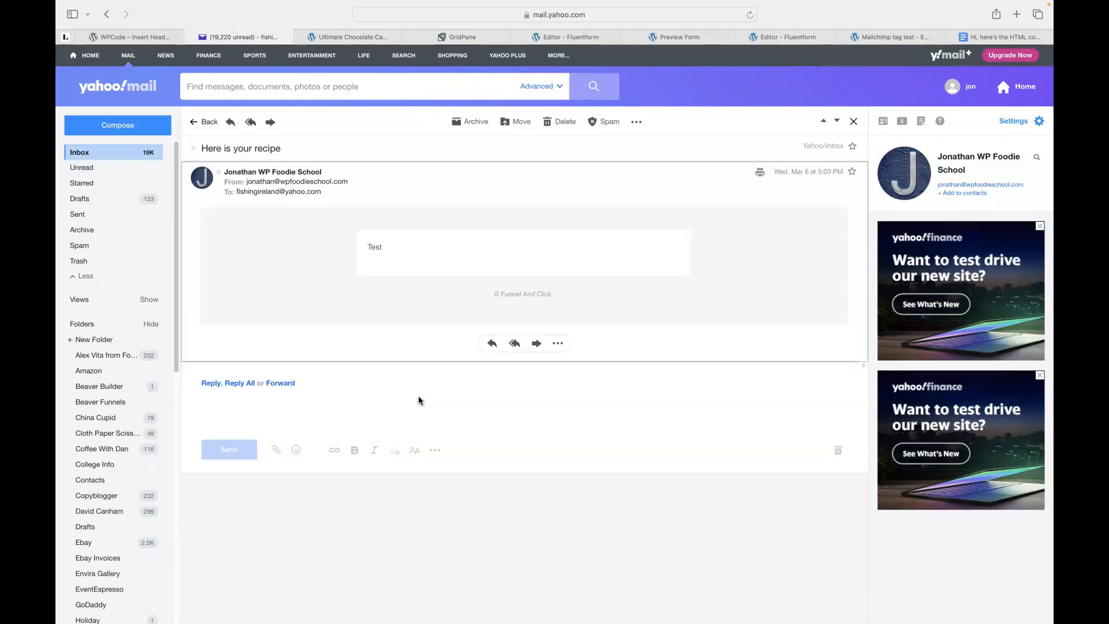
left_click(76, 155)
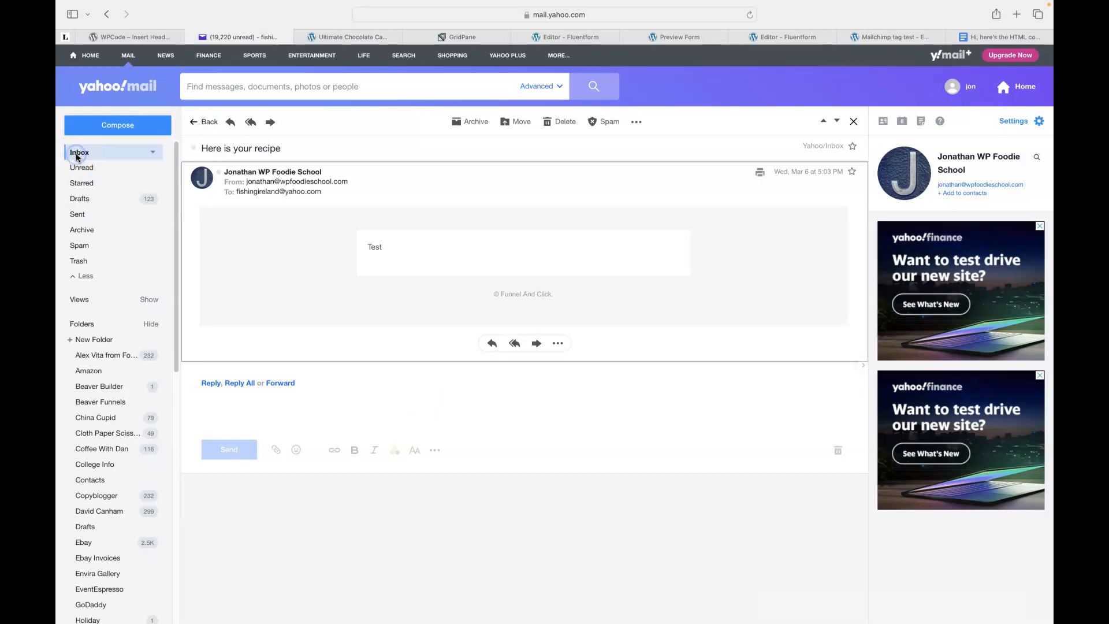
scroll(321, 330, "down", 7)
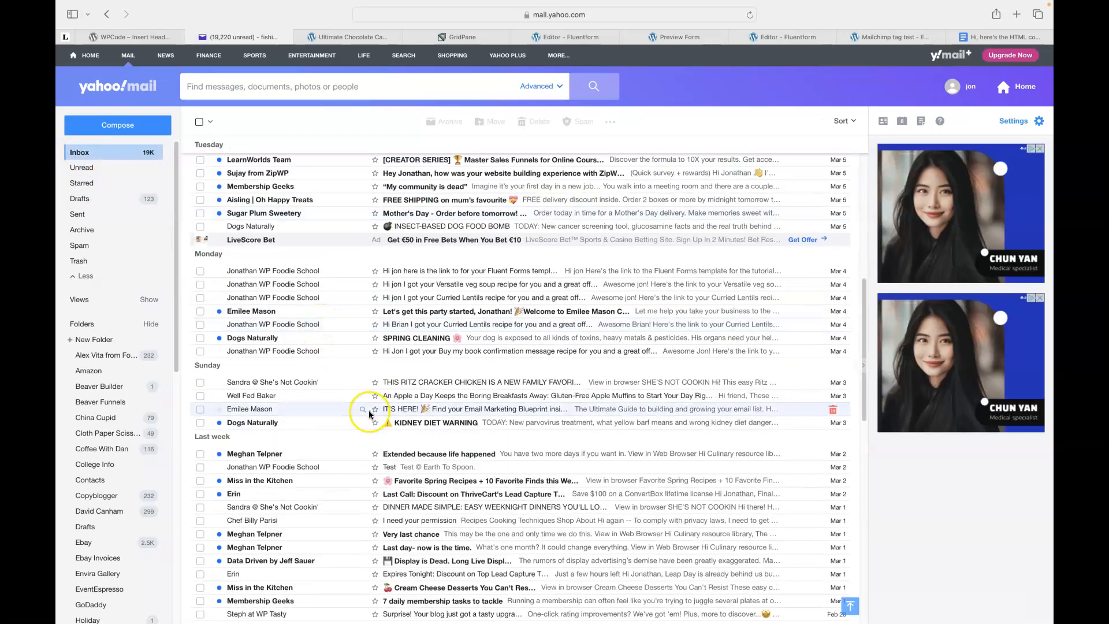
left_click(427, 301)
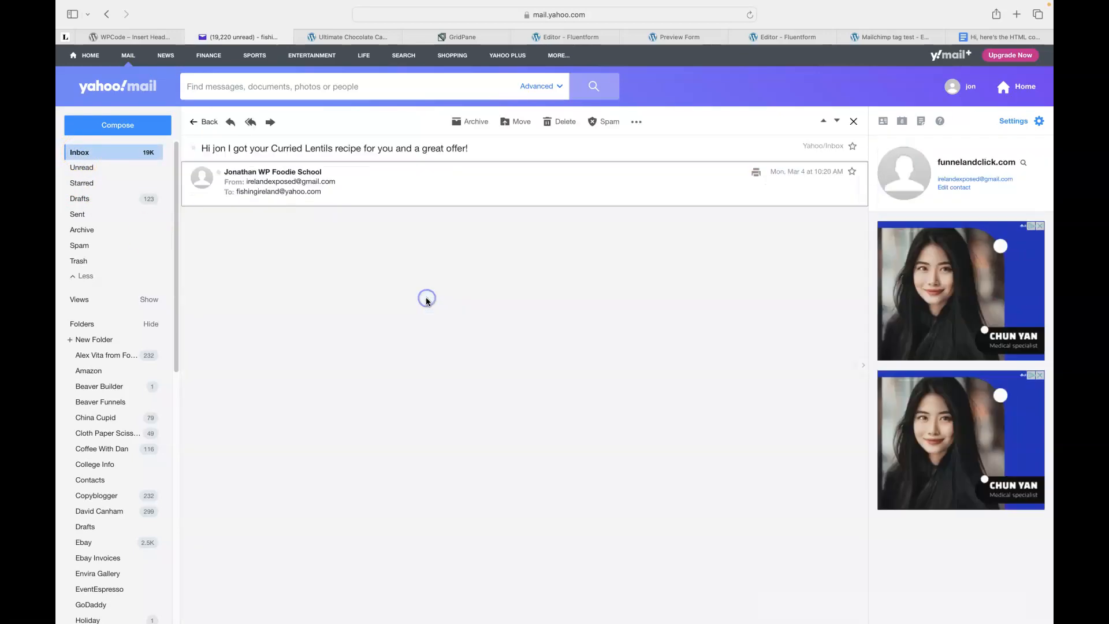
scroll(305, 311, "down", 2)
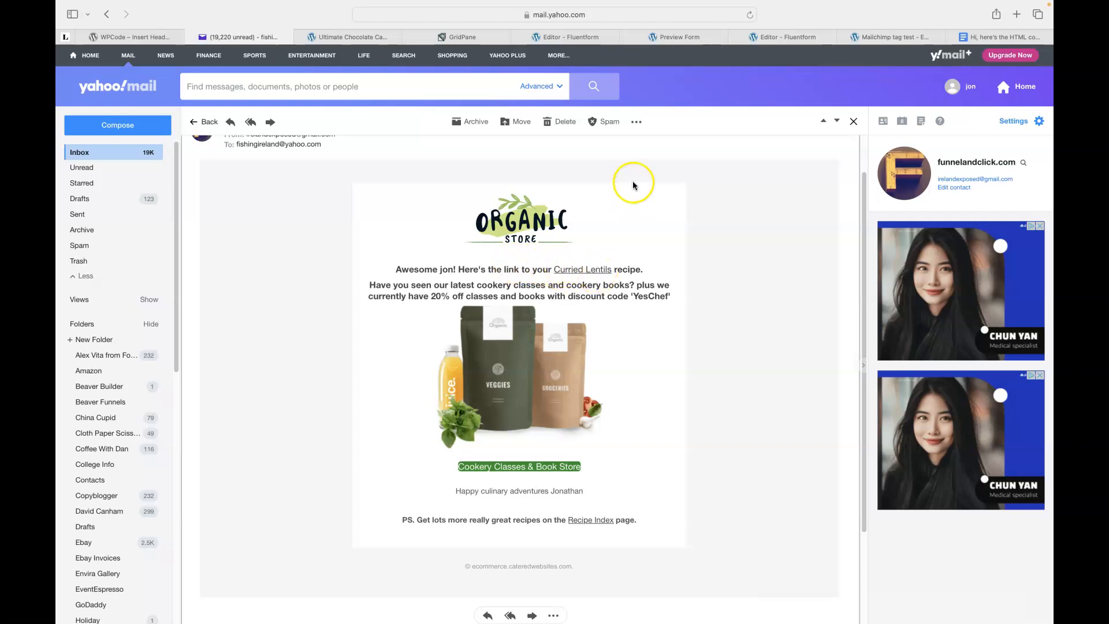
Set the first hidden field's default value to Embedded Post/Page Title, {embed_post.post_title}.
left_click(568, 40)
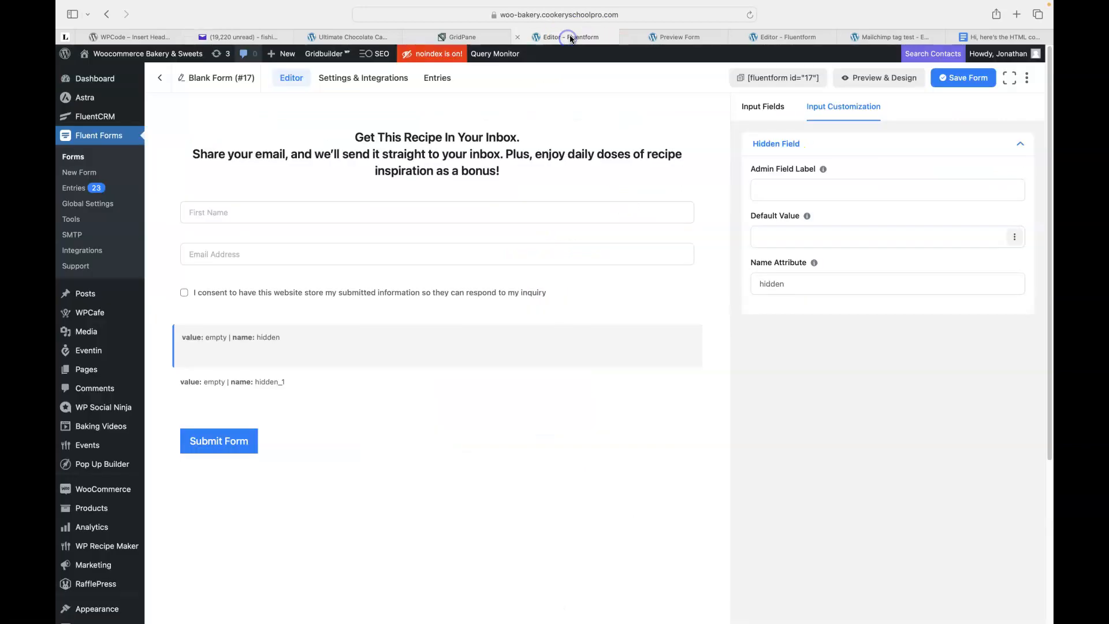
left_click(462, 344)
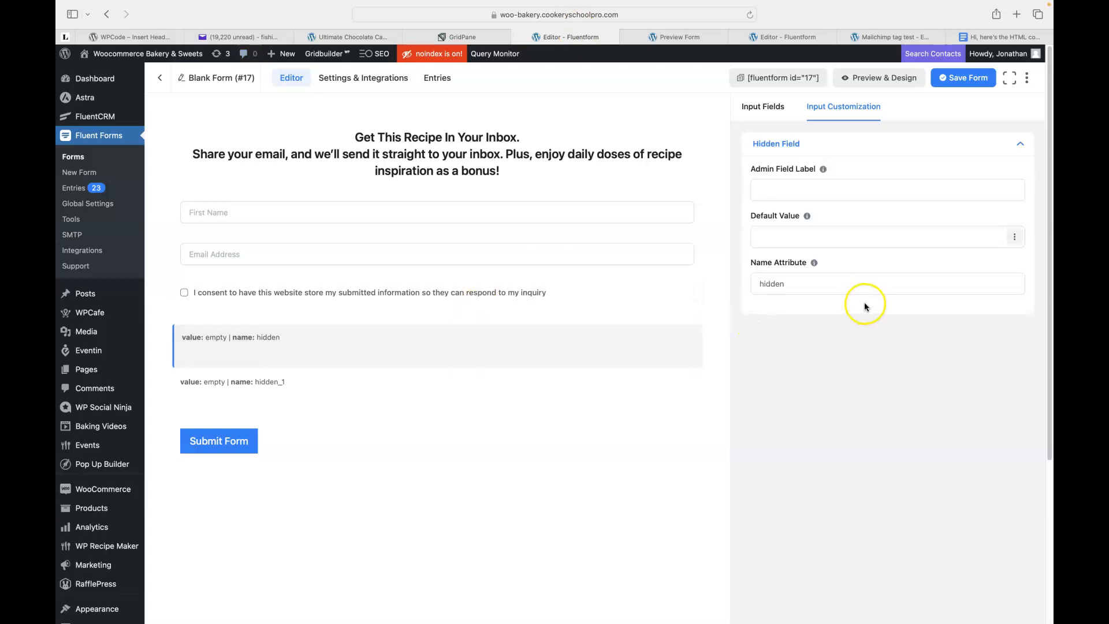
left_click(1015, 239)
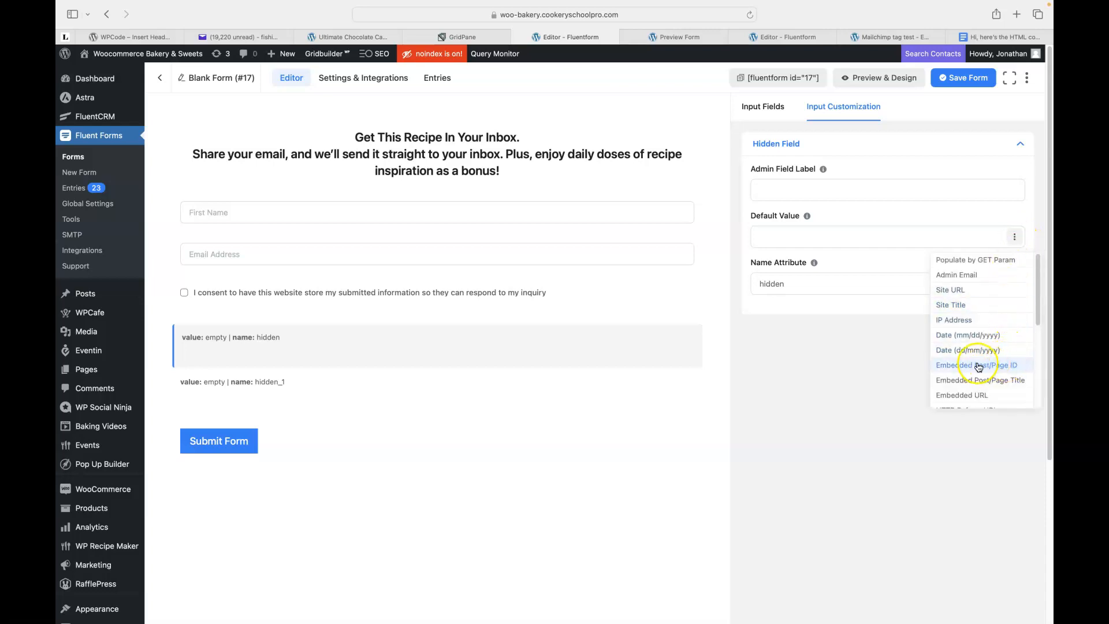
left_click(985, 384)
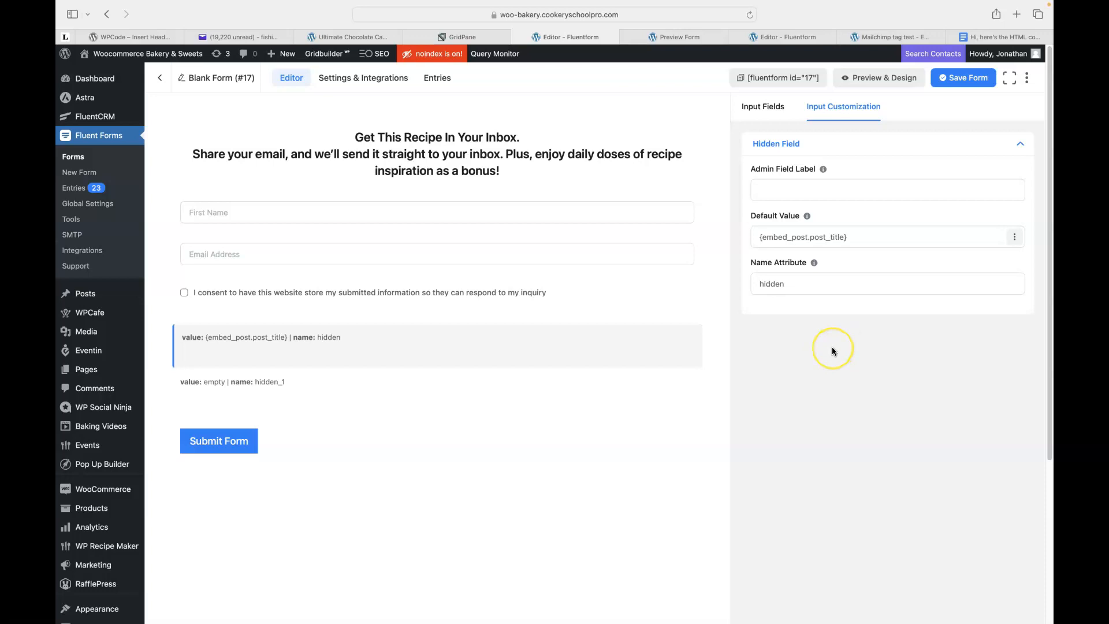
left_click(773, 285)
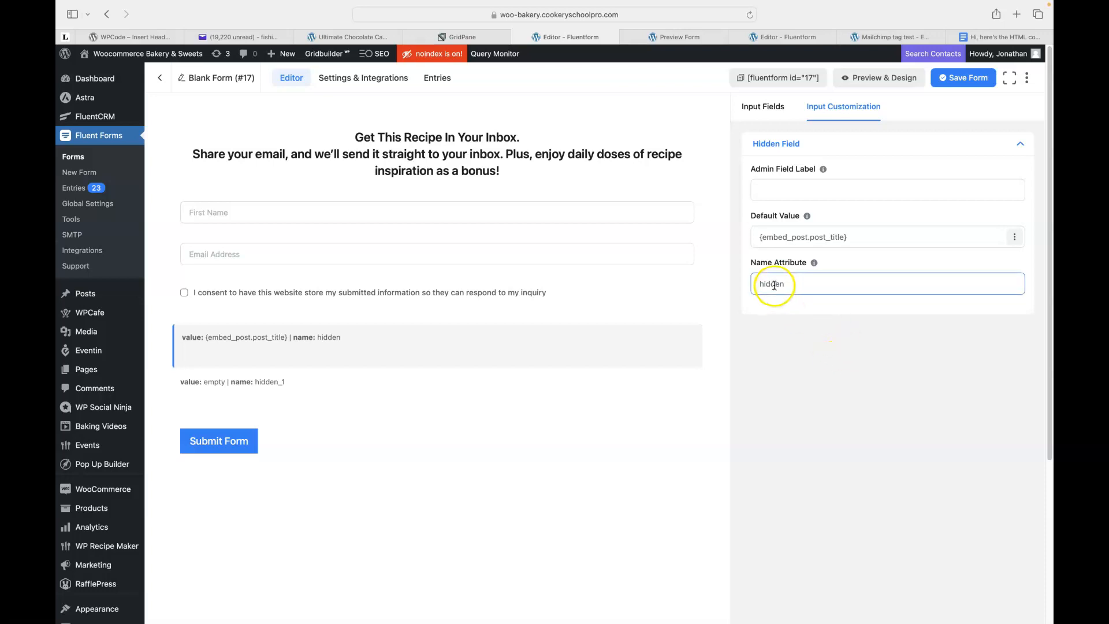
double_click(771, 284)
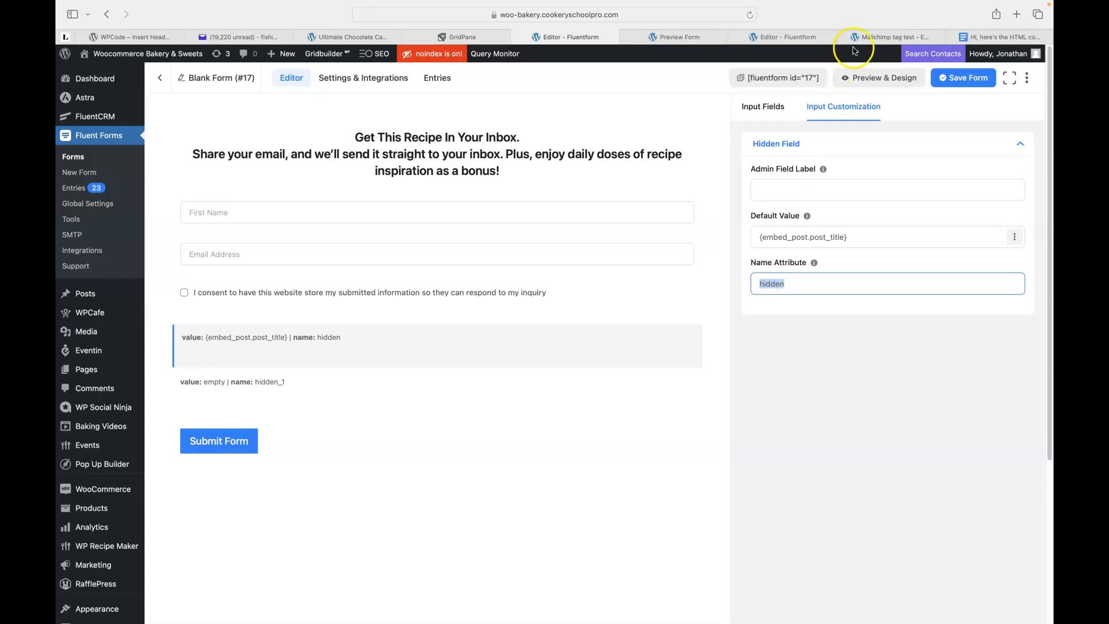
Review the Earth To Spoon form's post_title hidden field, then open the confirmation-HTML Google Doc.
left_click(775, 37)
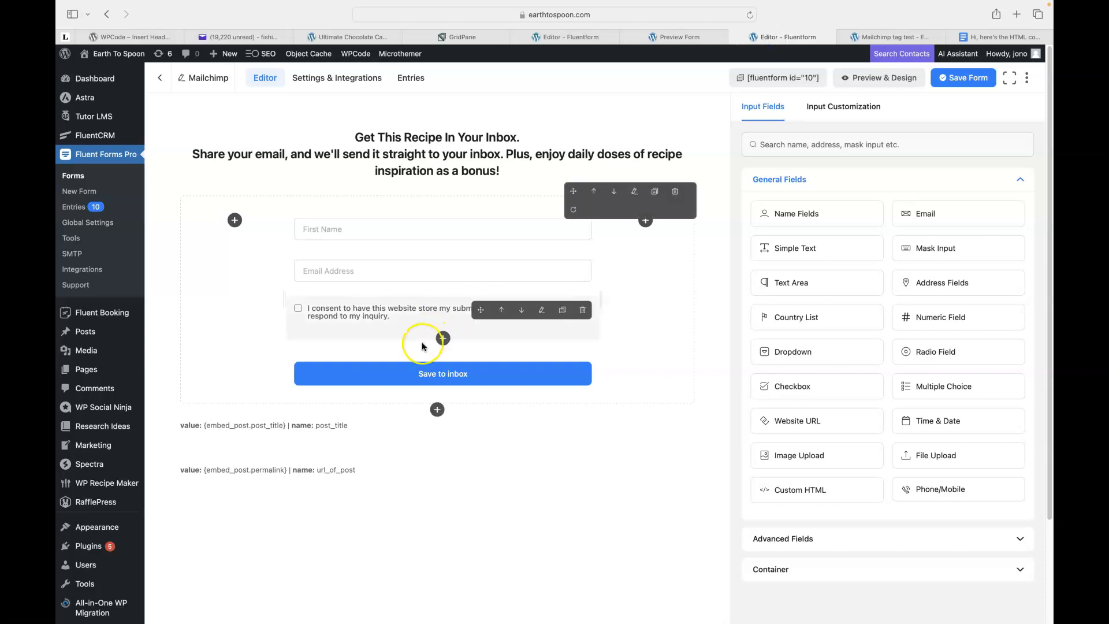
left_click(364, 429)
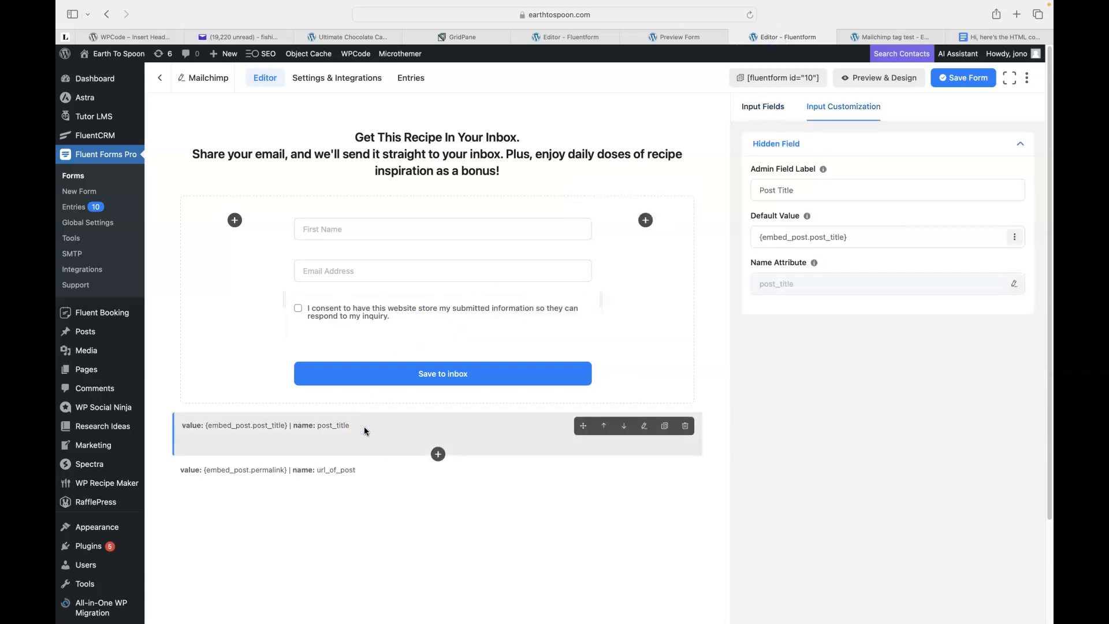
left_click(791, 184)
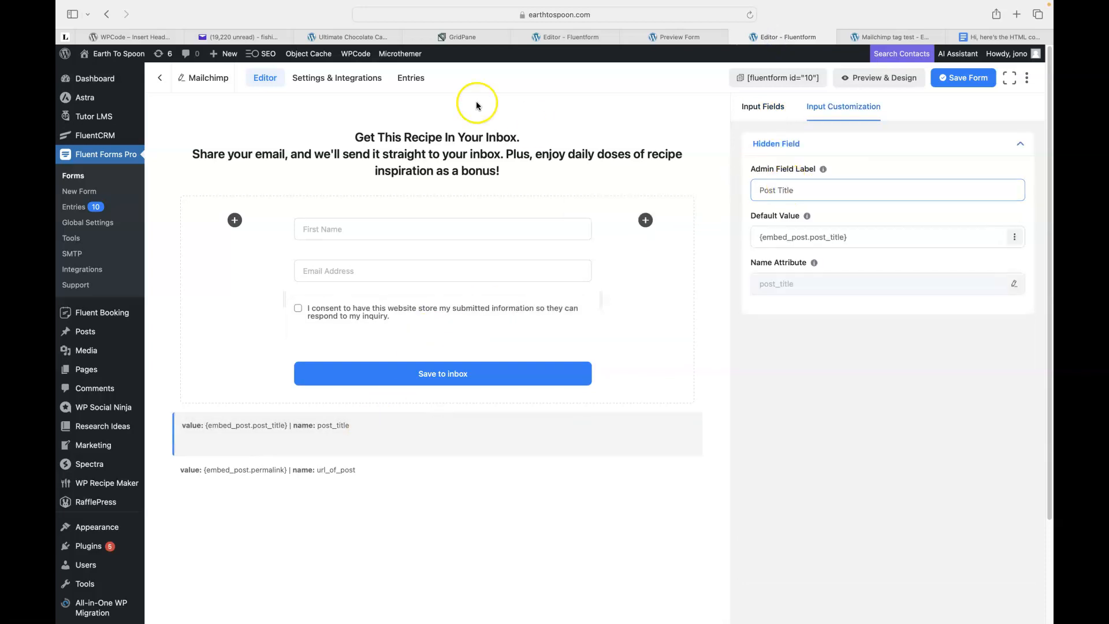
left_click(565, 37)
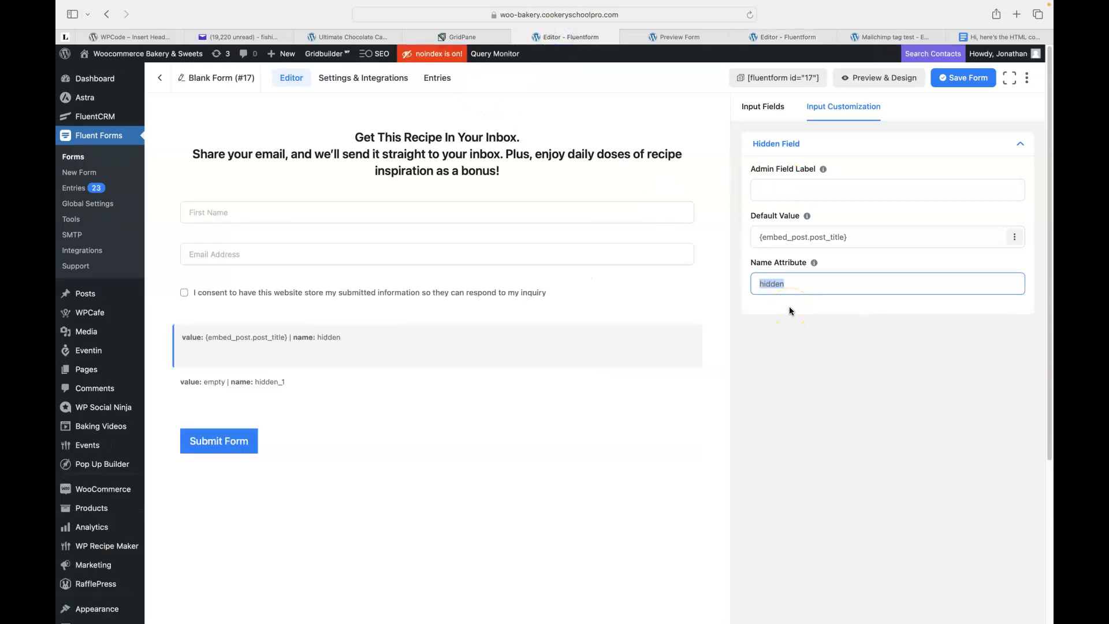
left_click(891, 55)
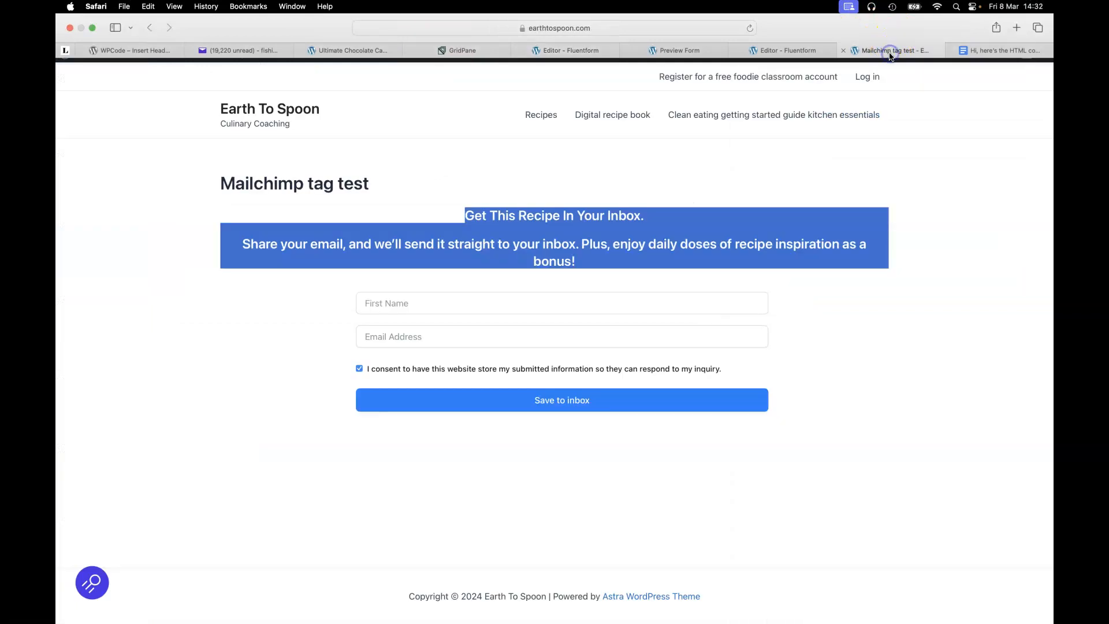
left_click(1008, 53)
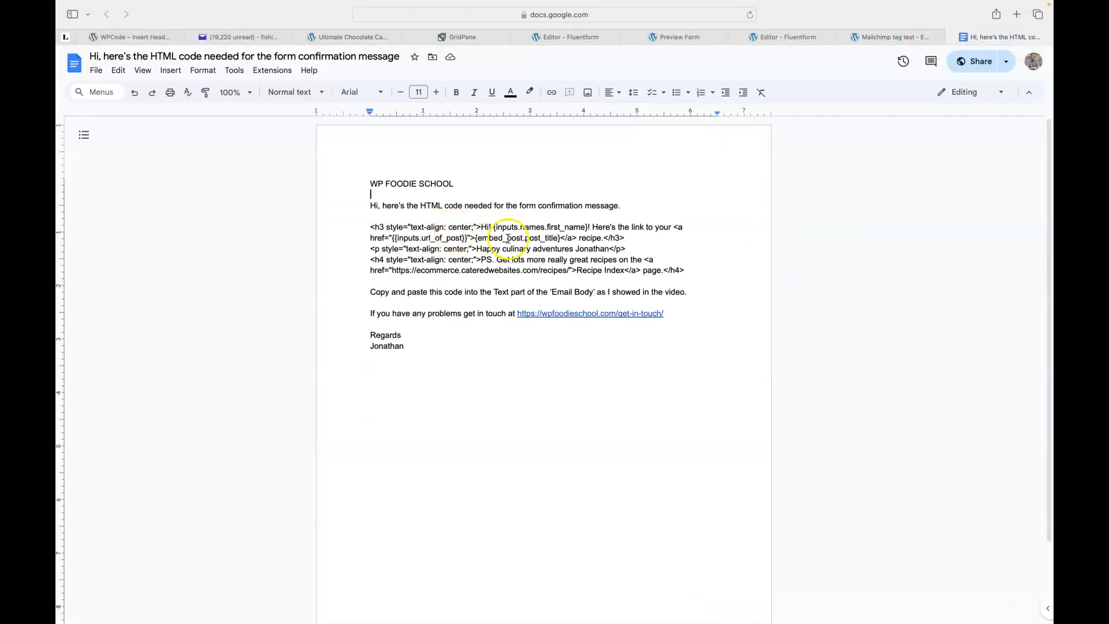
Select post_title in the HTML href line and return to the Blank Form (#17) editor.
double_click(546, 239)
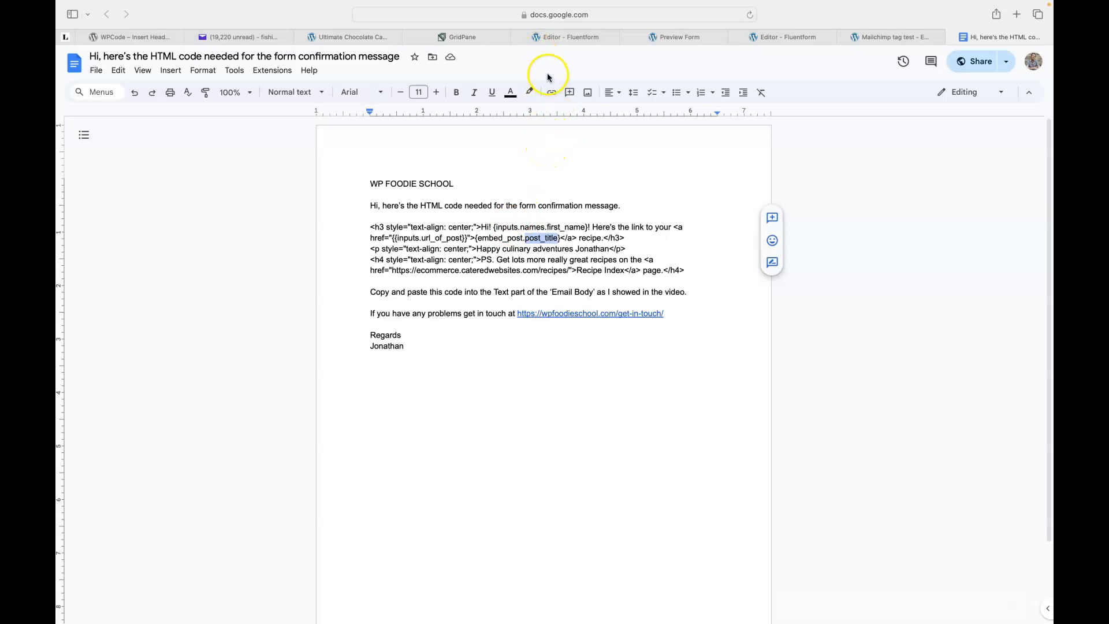
left_click(552, 37)
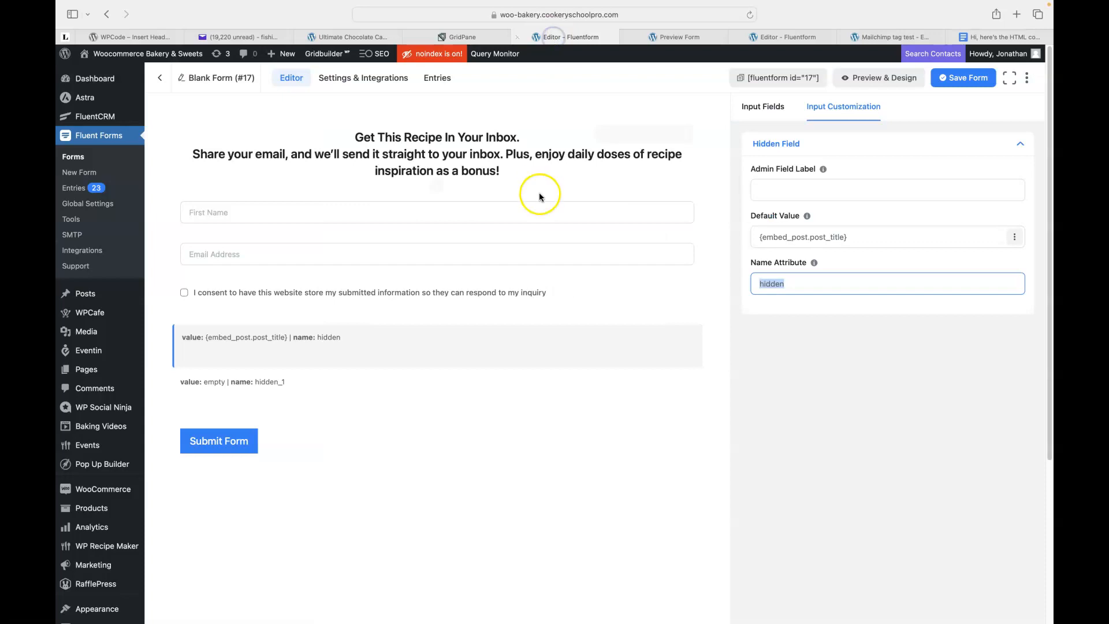
Label the first hidden field Post Title, rechecking the Earth To Spoon field for reference.
left_click(777, 192)
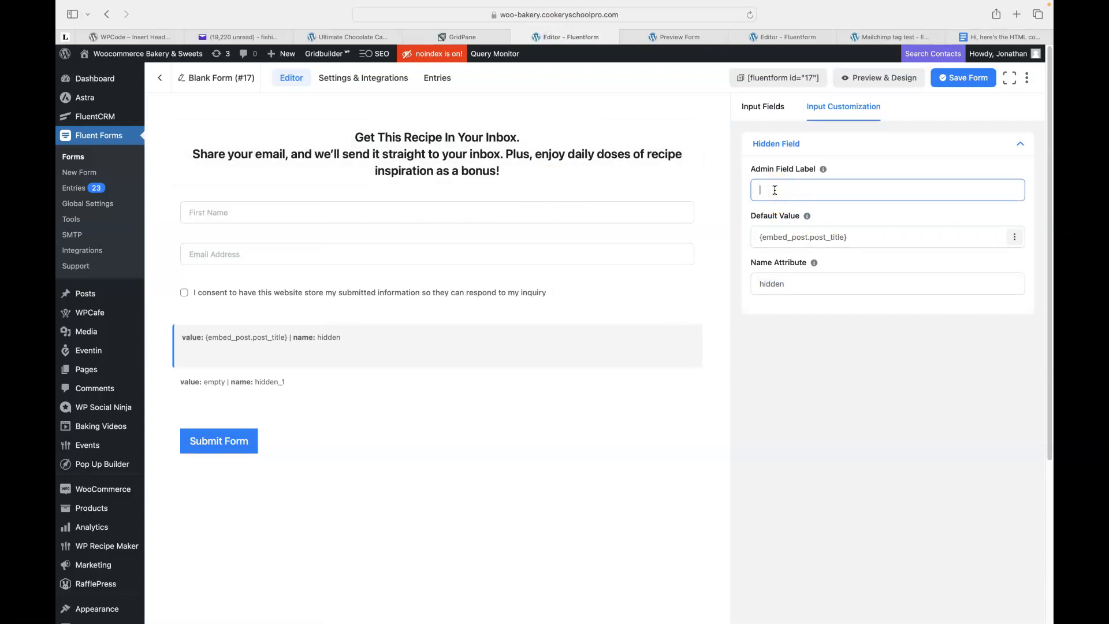
left_click(787, 38)
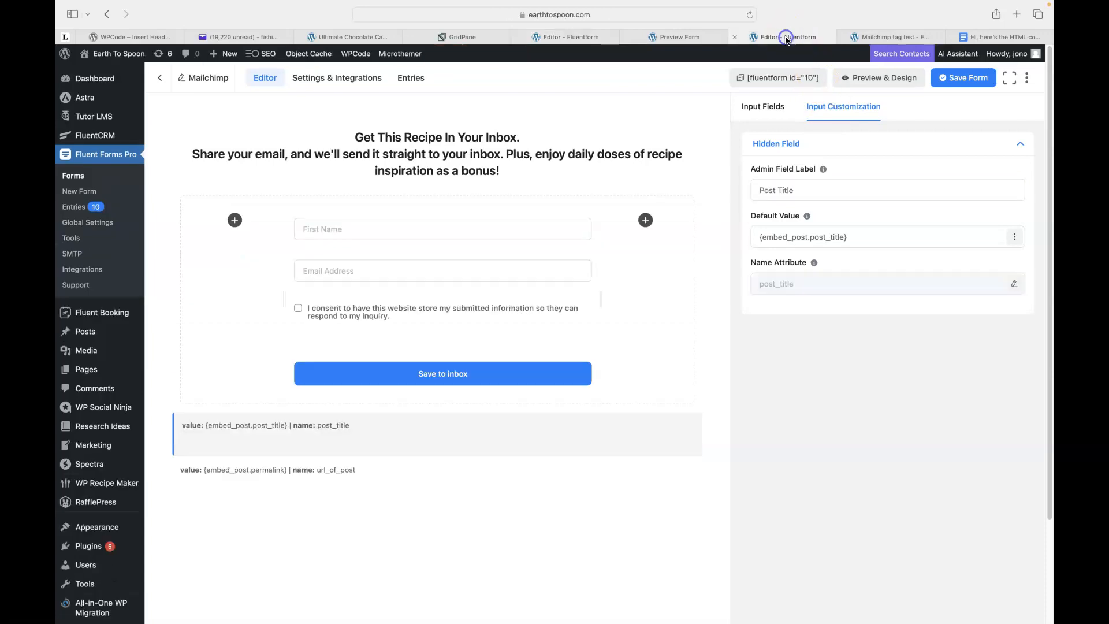
left_click(564, 37)
left_click(764, 175)
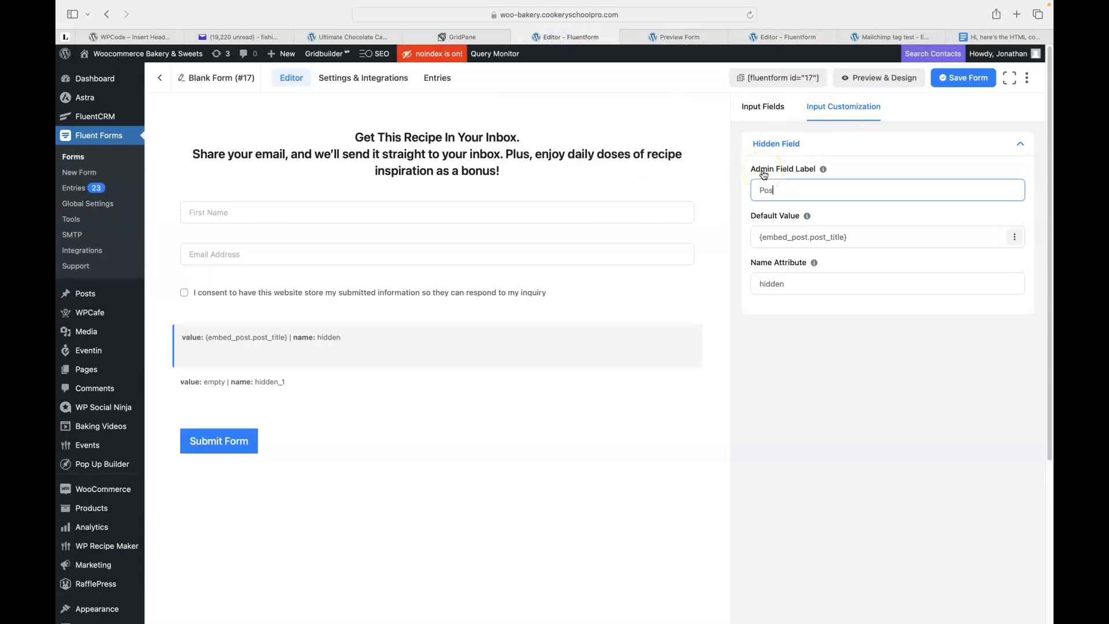
left_click(825, 236)
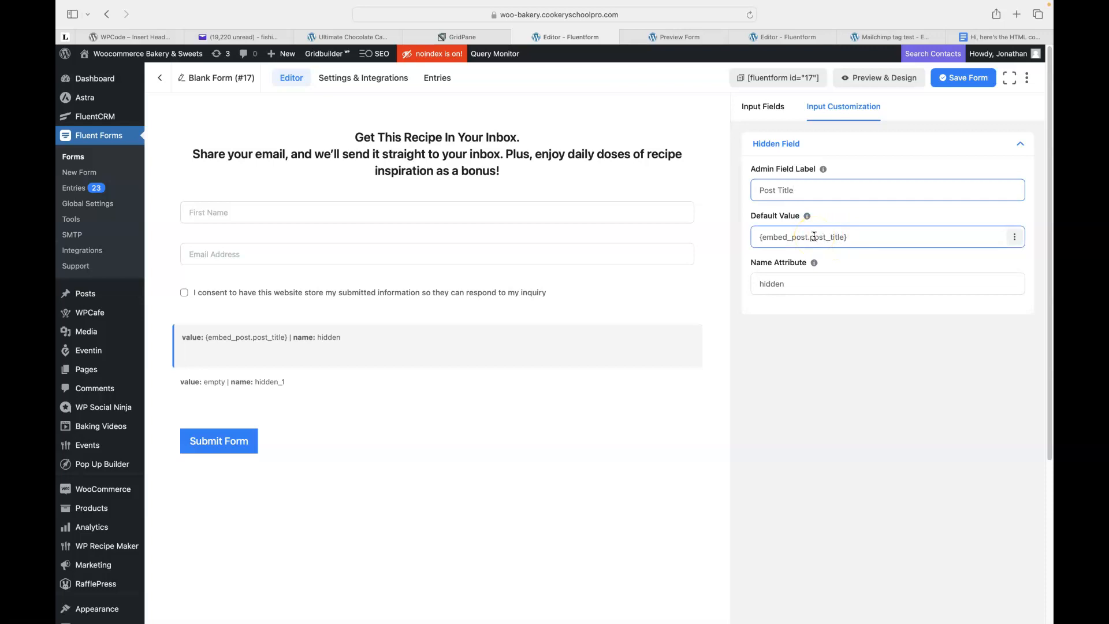
mouse_move(815, 265)
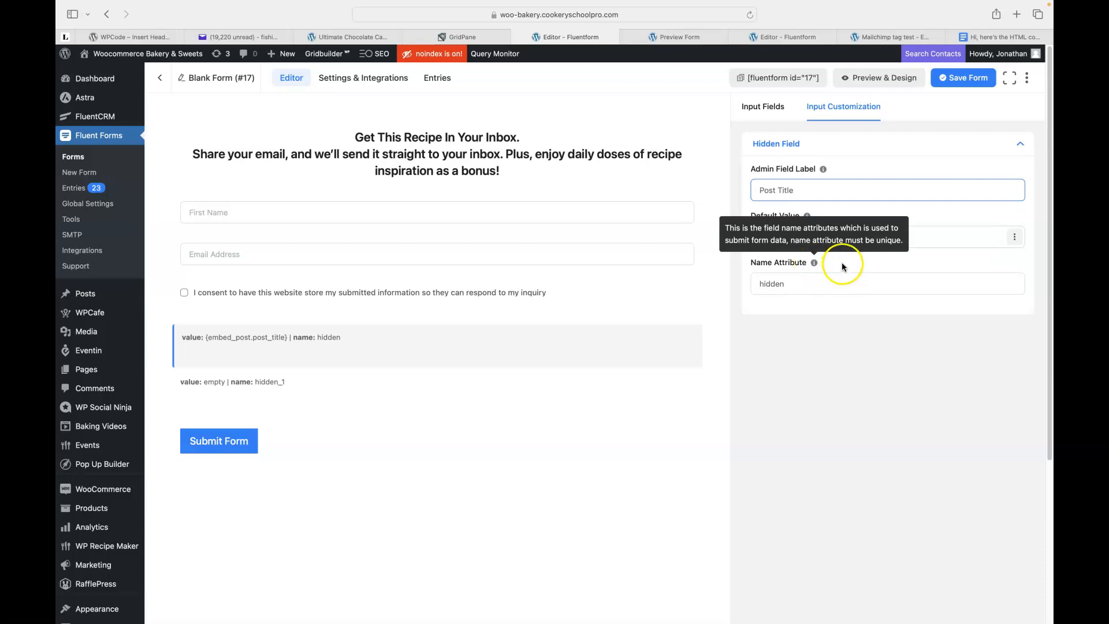
Replace the first hidden field's name attribute 'hidden' with lowercase post_title.
left_click(800, 283)
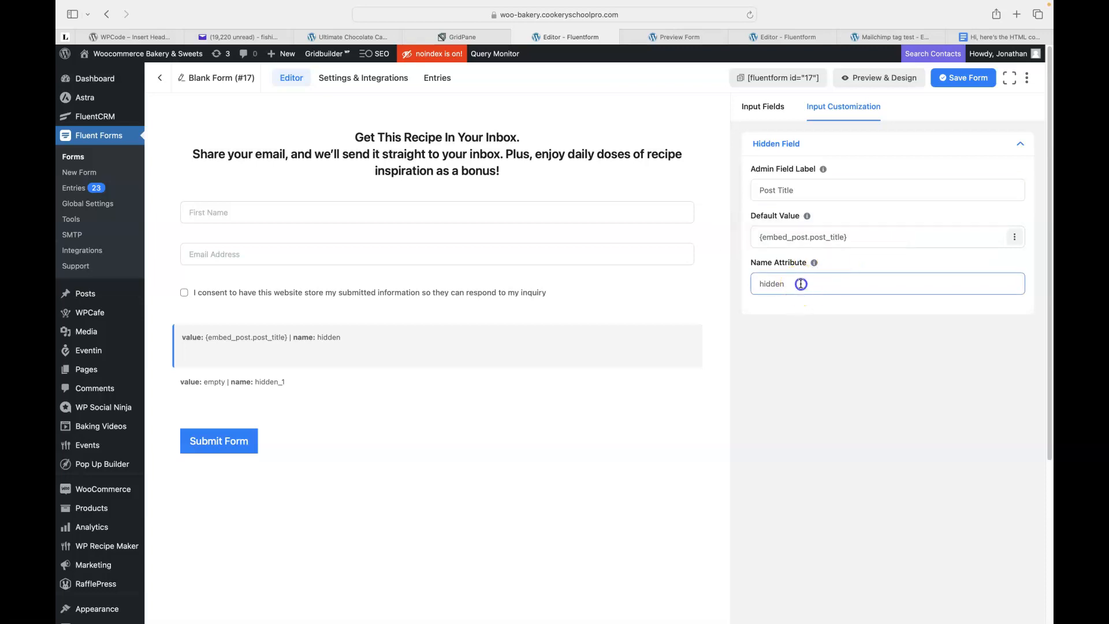
left_click(795, 333)
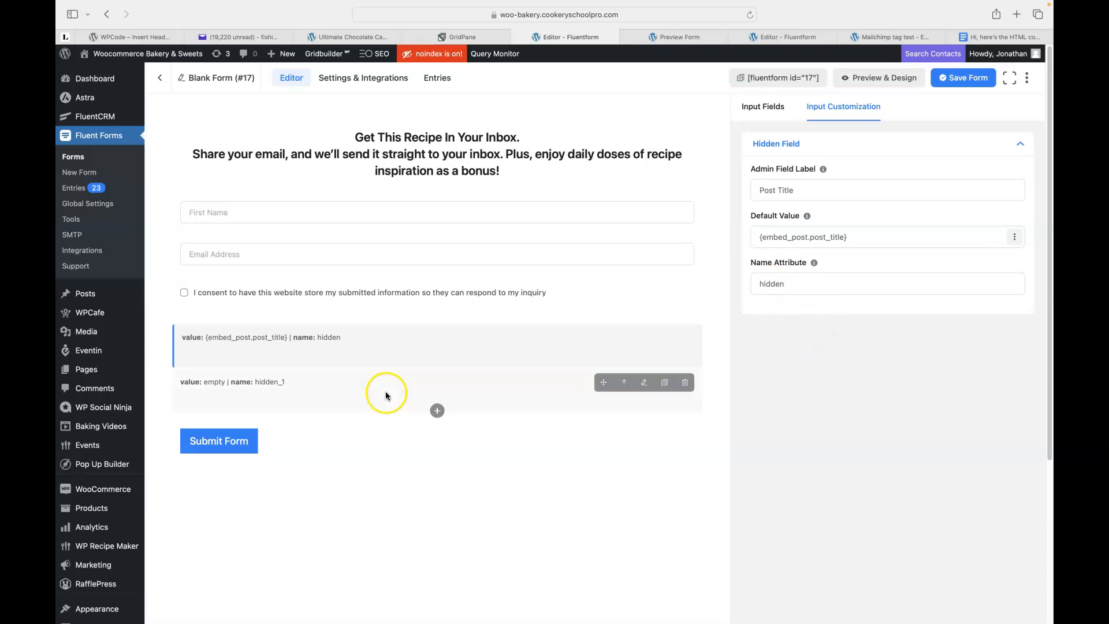
double_click(769, 283)
type("Po")
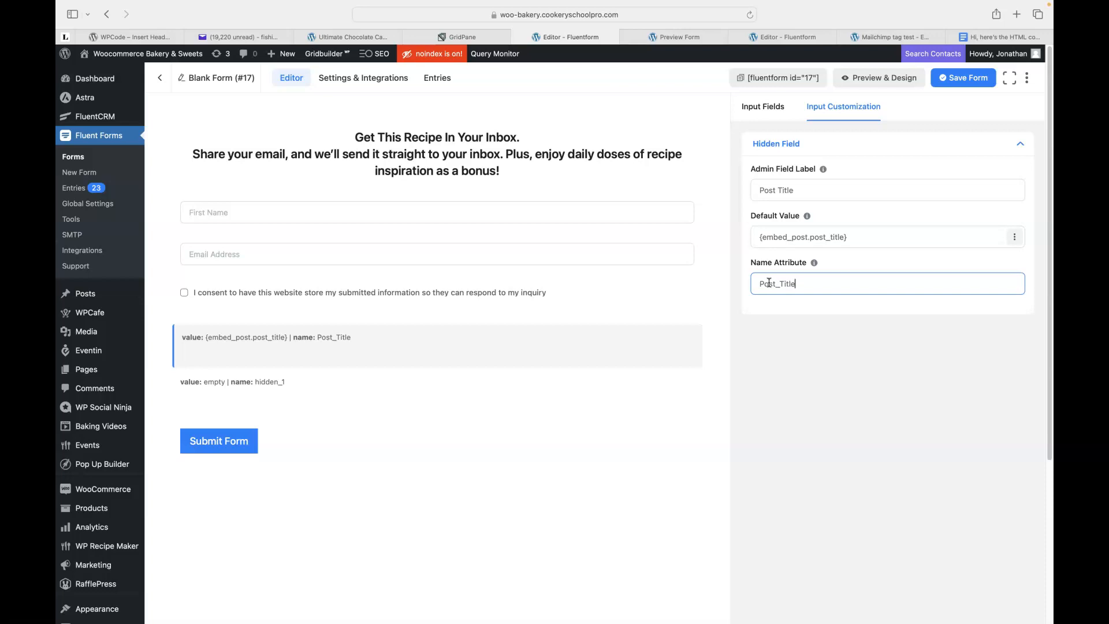
type("st_Title")
left_click_drag(944, 280, 750, 285)
type("p")
left_click(320, 383)
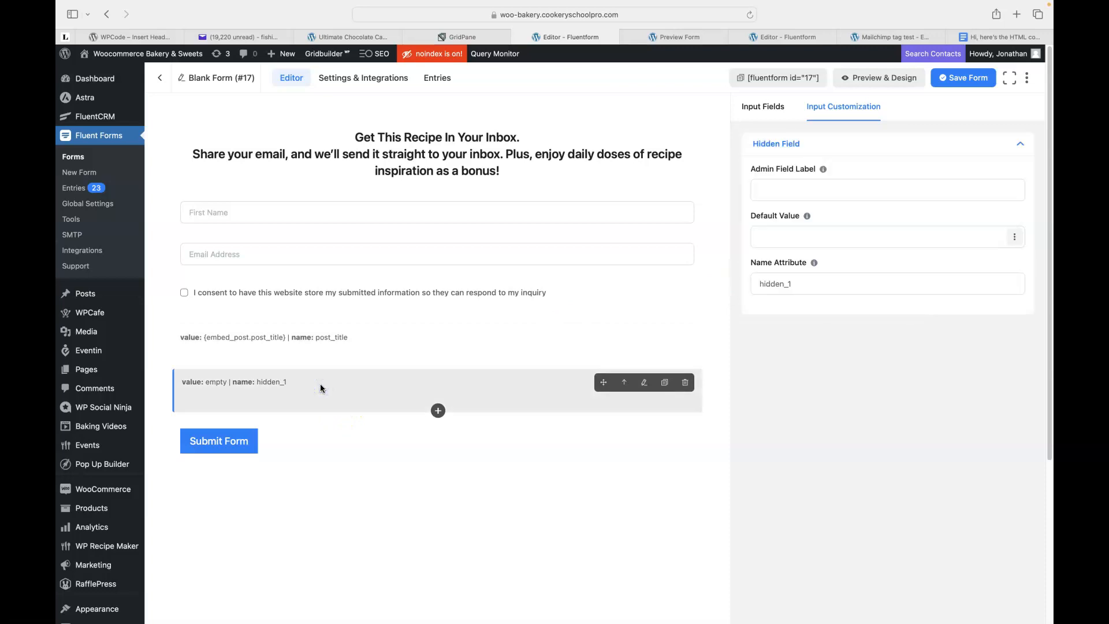
Label the second hidden field 'URL of post' by pasting the name from the reference form.
left_click(781, 189)
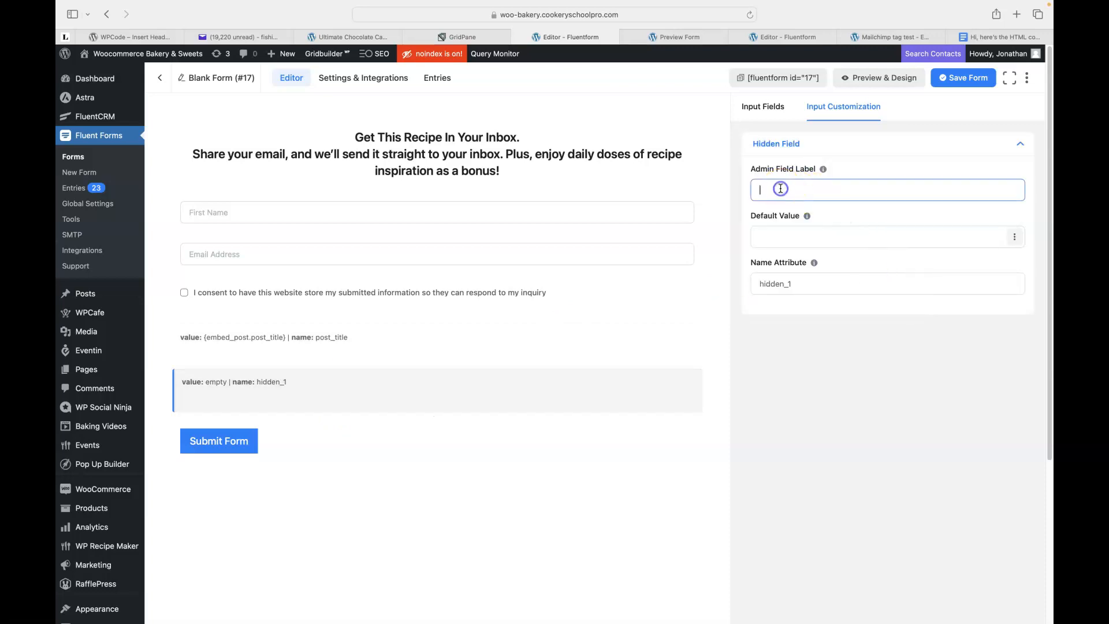
left_click(883, 36)
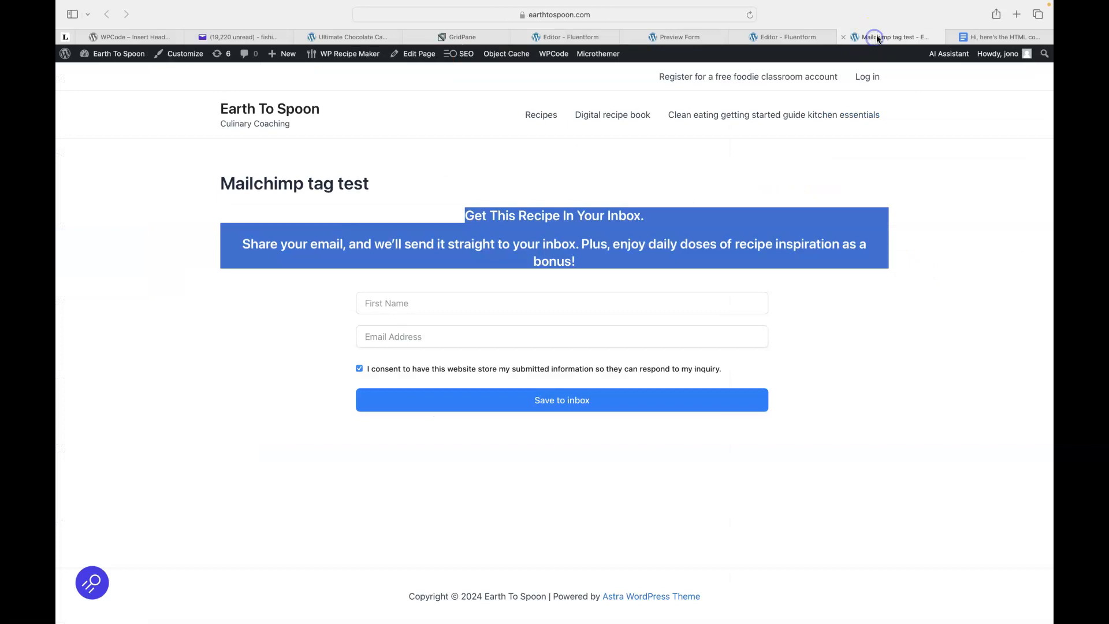
left_click(806, 38)
left_click(394, 461)
left_click_drag(825, 182, 749, 181)
key("super+c")
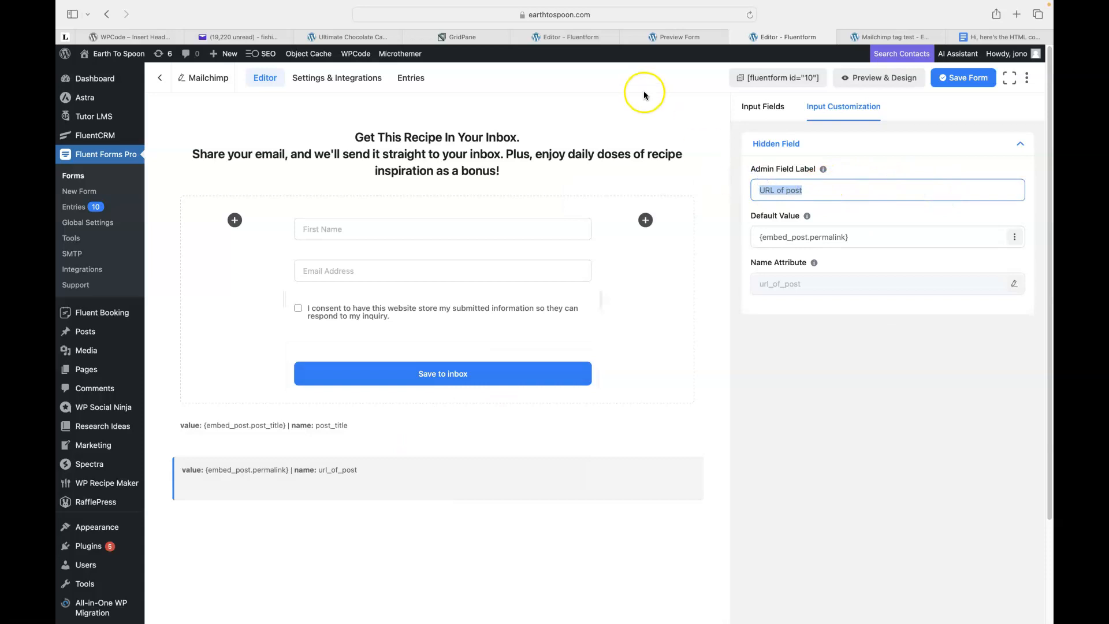
left_click(563, 35)
left_click(795, 184)
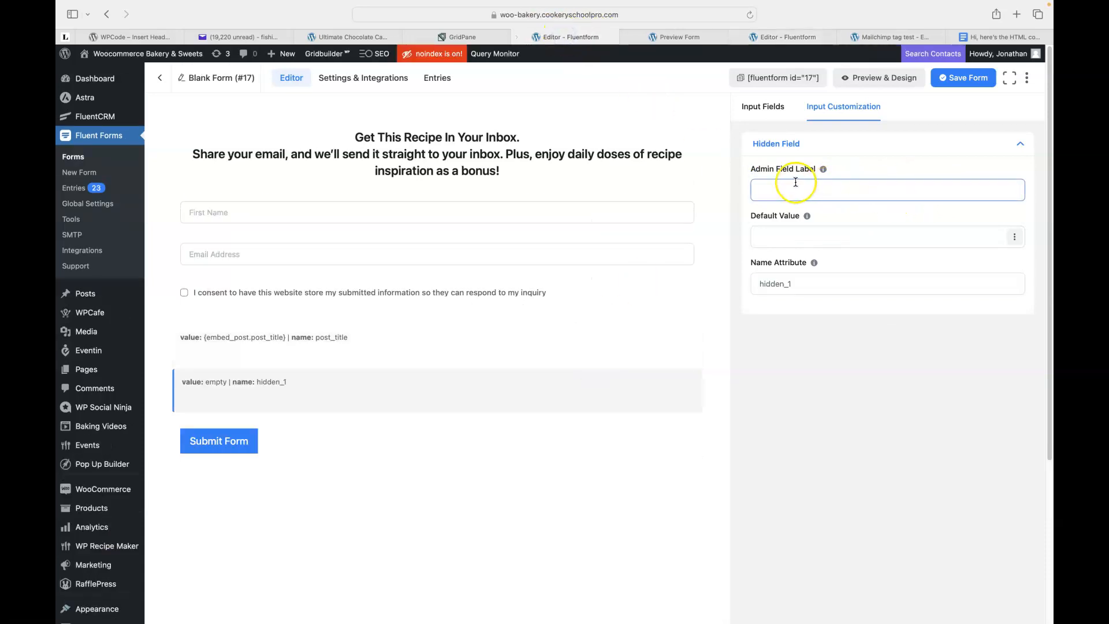
key("super+v")
Set the hidden field's default value to the Embedded URL smart code.
left_click(1015, 237)
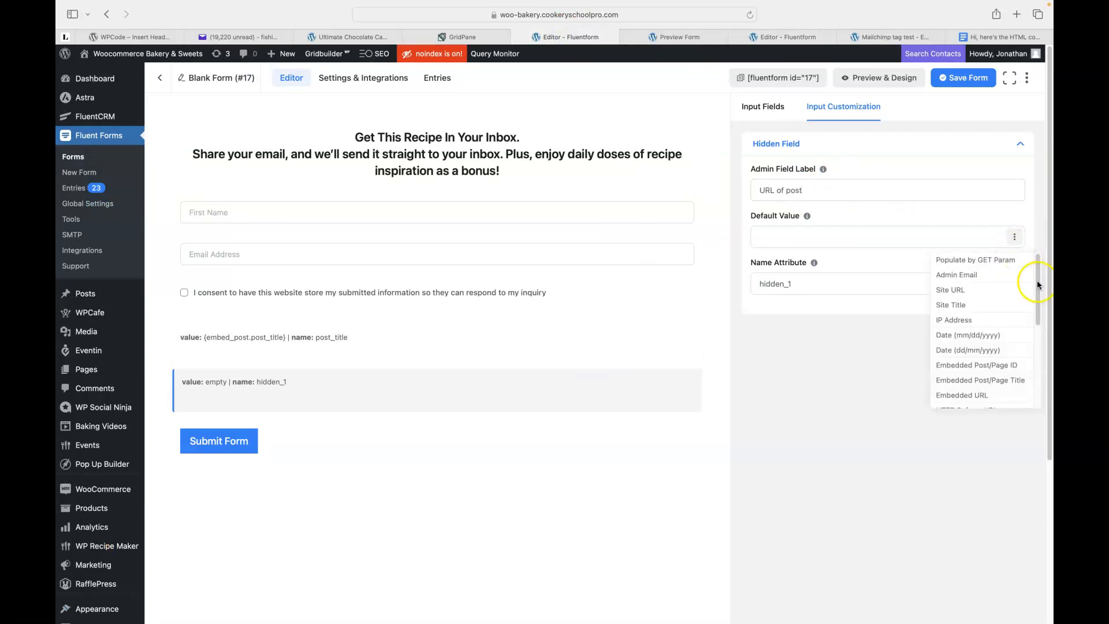
left_click_drag(1038, 284, 1038, 320)
left_click(988, 315)
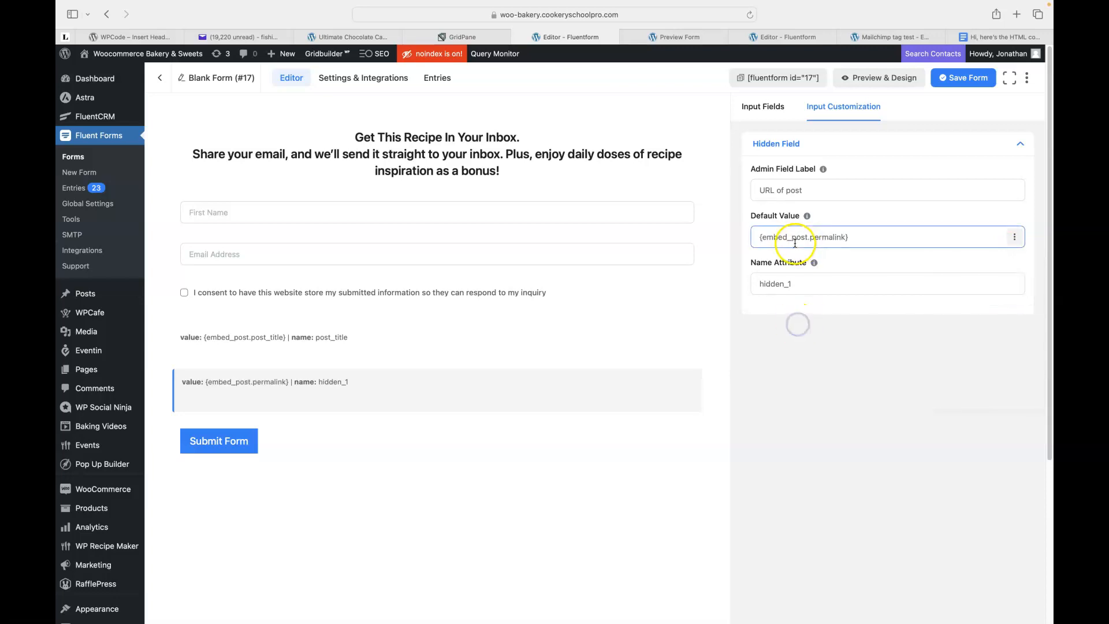
left_click(785, 39)
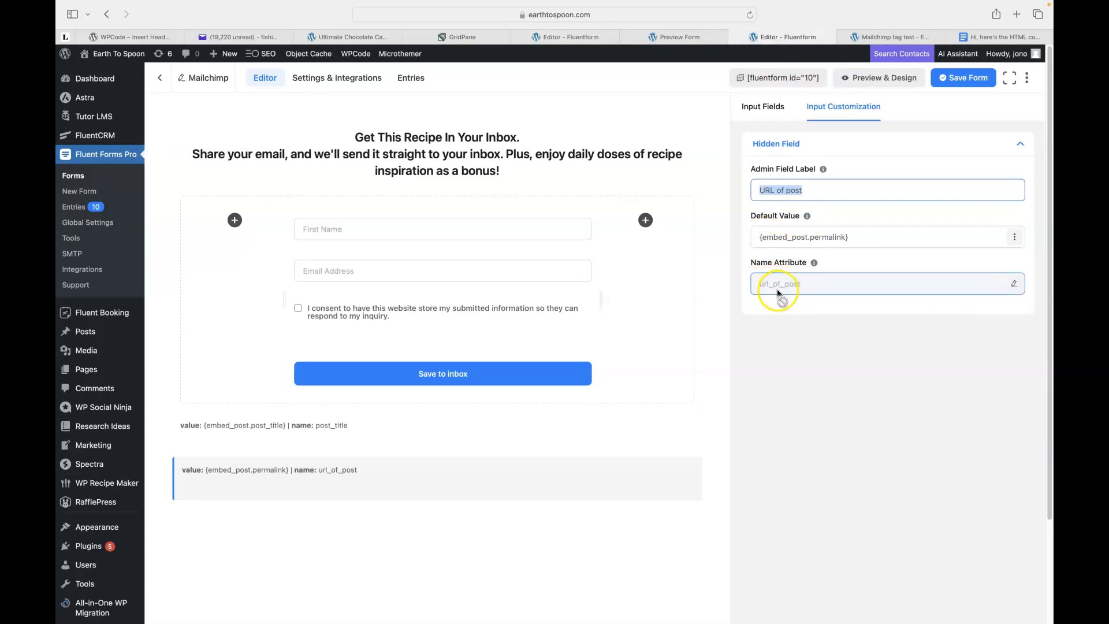
left_click(564, 37)
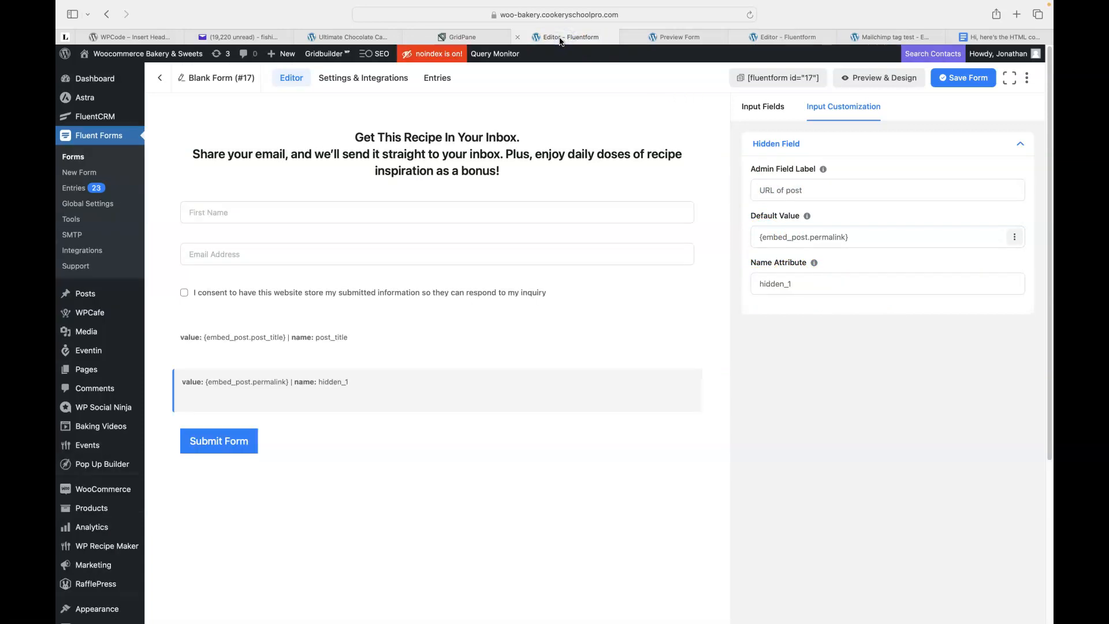
Rename the field's name attribute from hidden_1 to url_of_post and save the form.
left_click_drag(804, 284, 740, 273)
type("url_of_post")
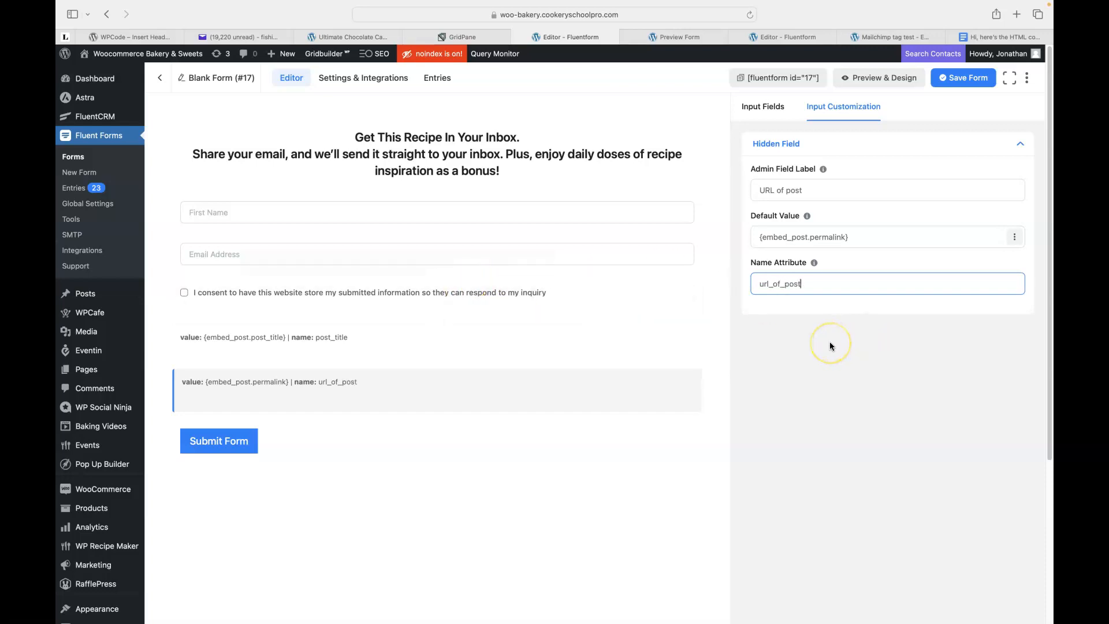
key("BackSpace")
key("BackSpace")
key("BackSpace")
key("BackSpace")
key("BackSpace")
key("BackSpace")
key("BackSpace")
key("BackSpace")
key("BackSpace")
key("BackSpace")
key("BackSpace")
type("URL_")
key("BackSpace")
key("BackSpace")
type("_")
type("L_")
type("of_post")
left_click(788, 42)
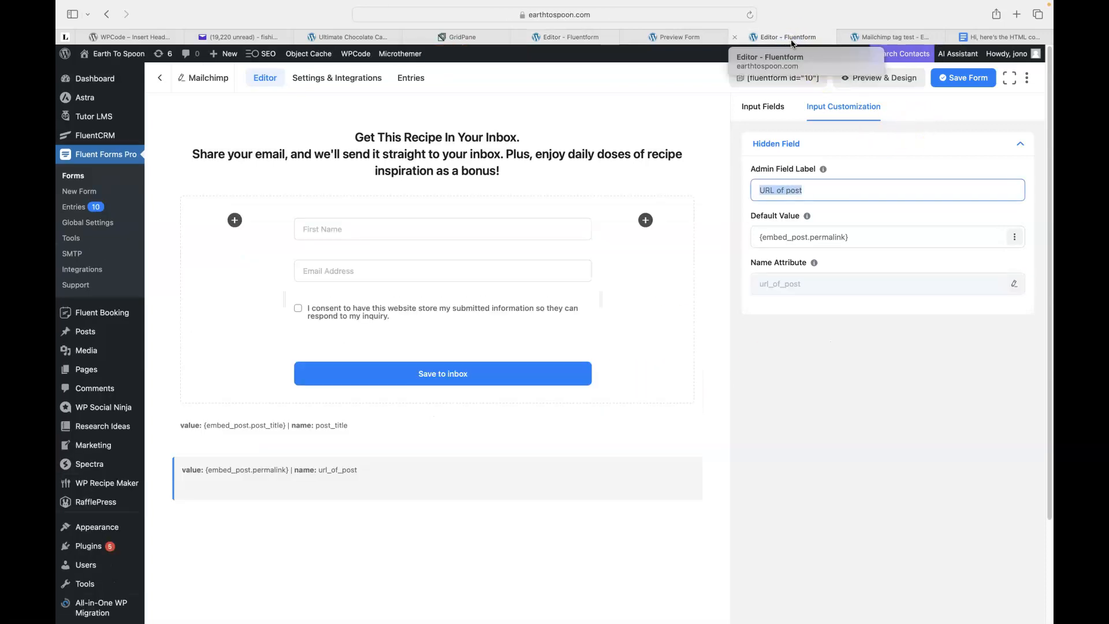
left_click(585, 42)
left_click(772, 284)
key("BackSpace")
key("BackSpace")
key("BackSpace")
type("url_of_post")
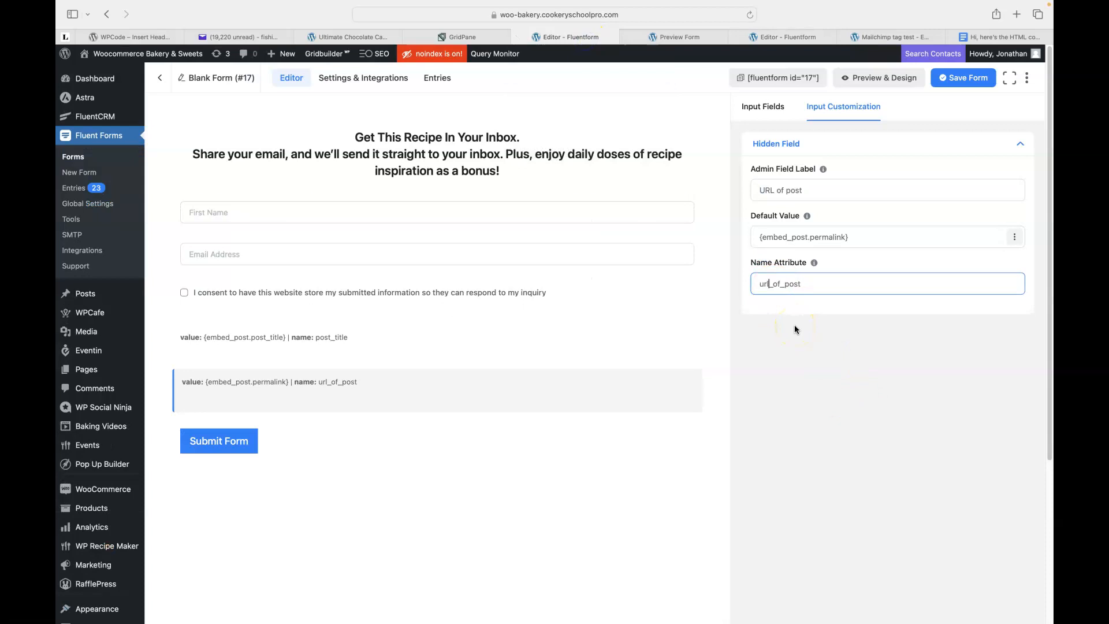
left_click(962, 80)
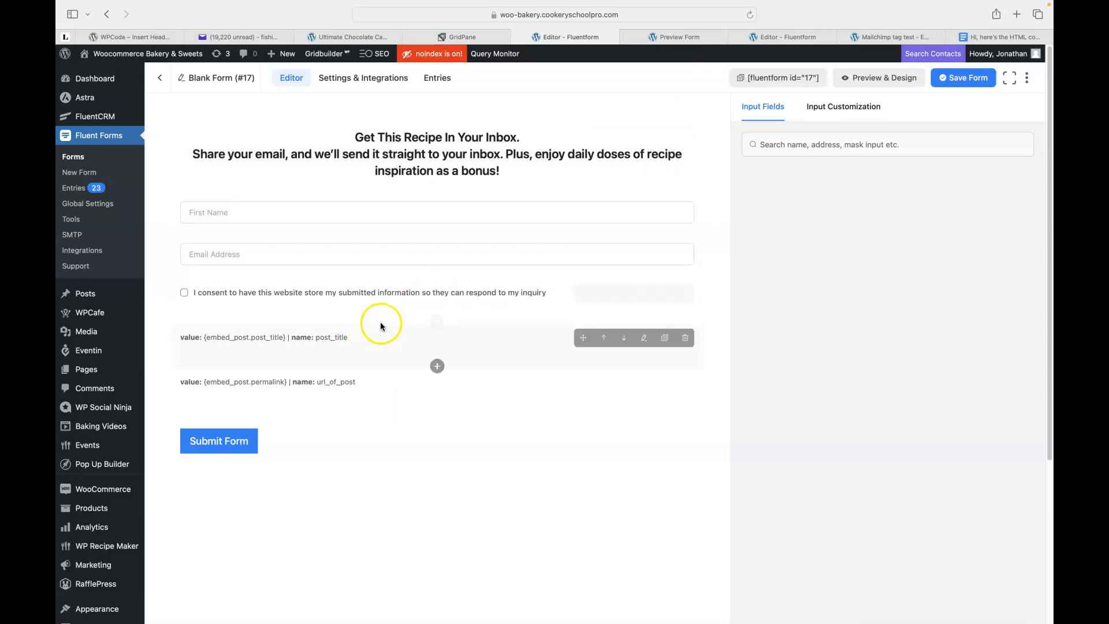
Open Confirmation Settings under Settings & Integrations, then bring up the live Mailchimp tag test page.
left_click(349, 82)
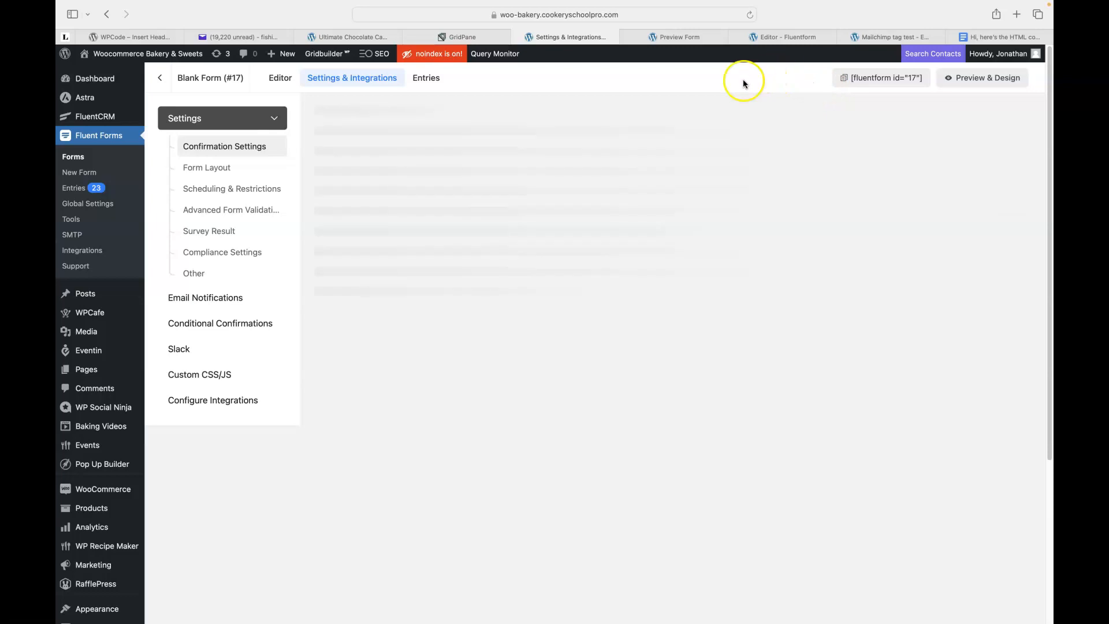
left_click(214, 148)
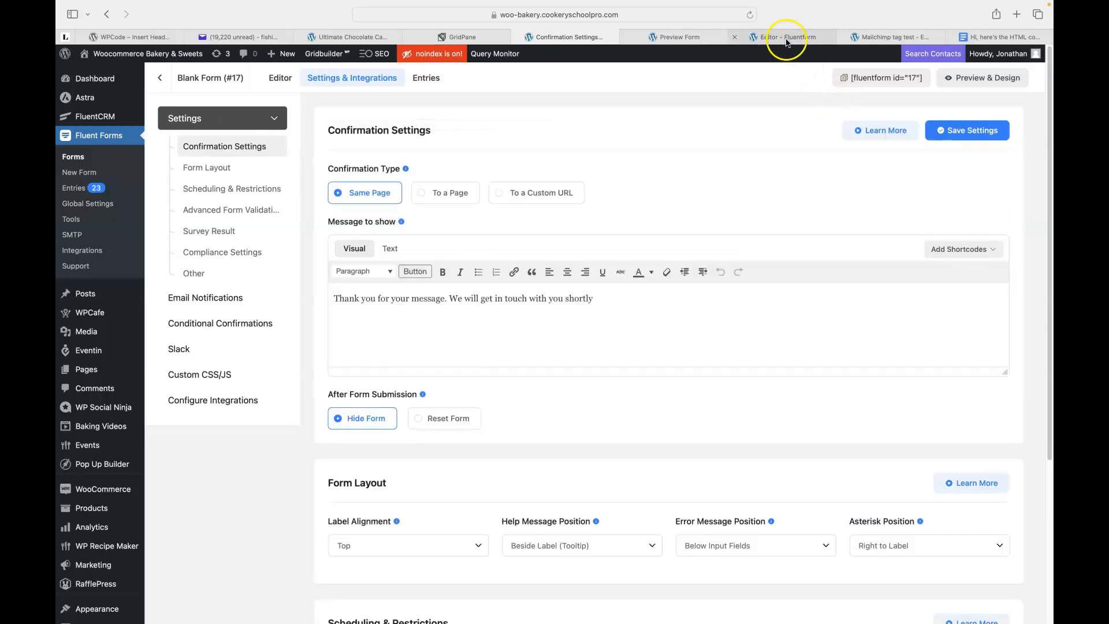
left_click(787, 40)
left_click(670, 38)
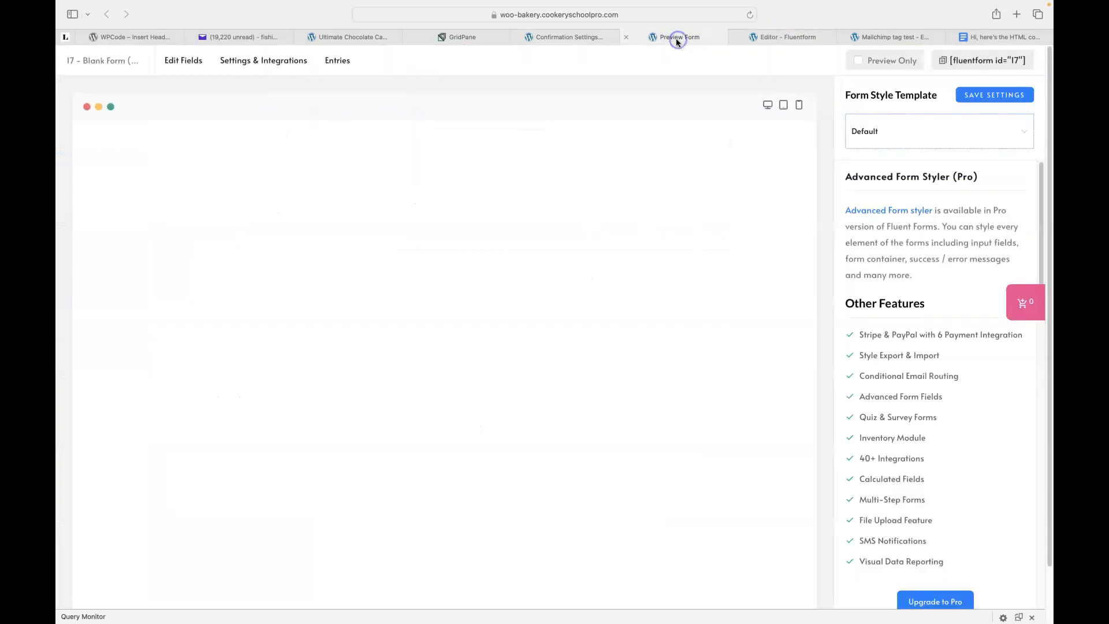
left_click(795, 38)
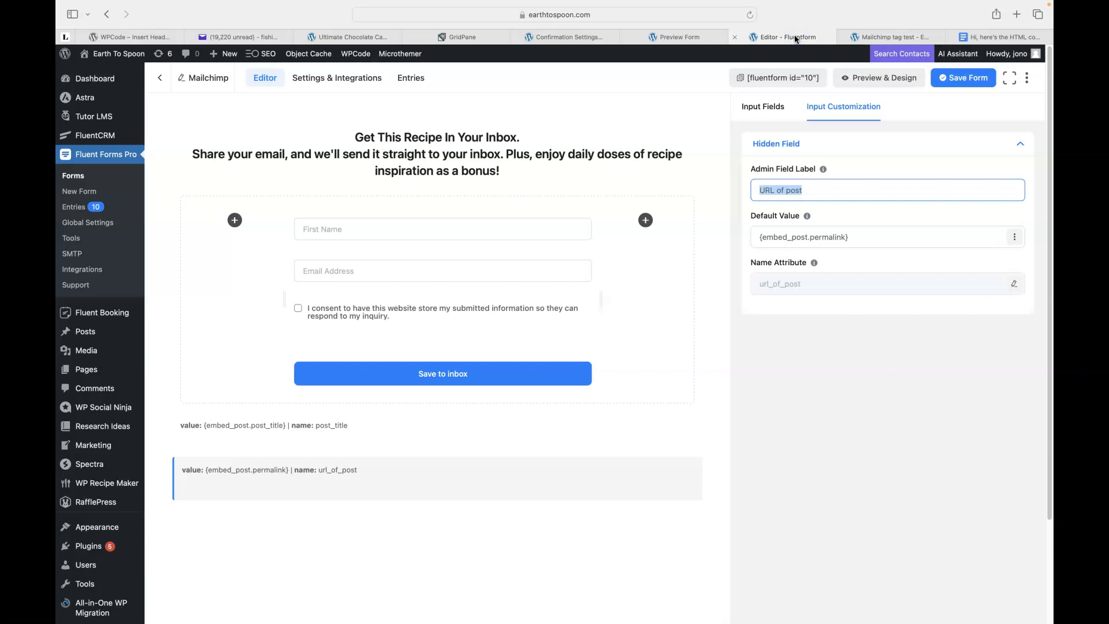
left_click(893, 36)
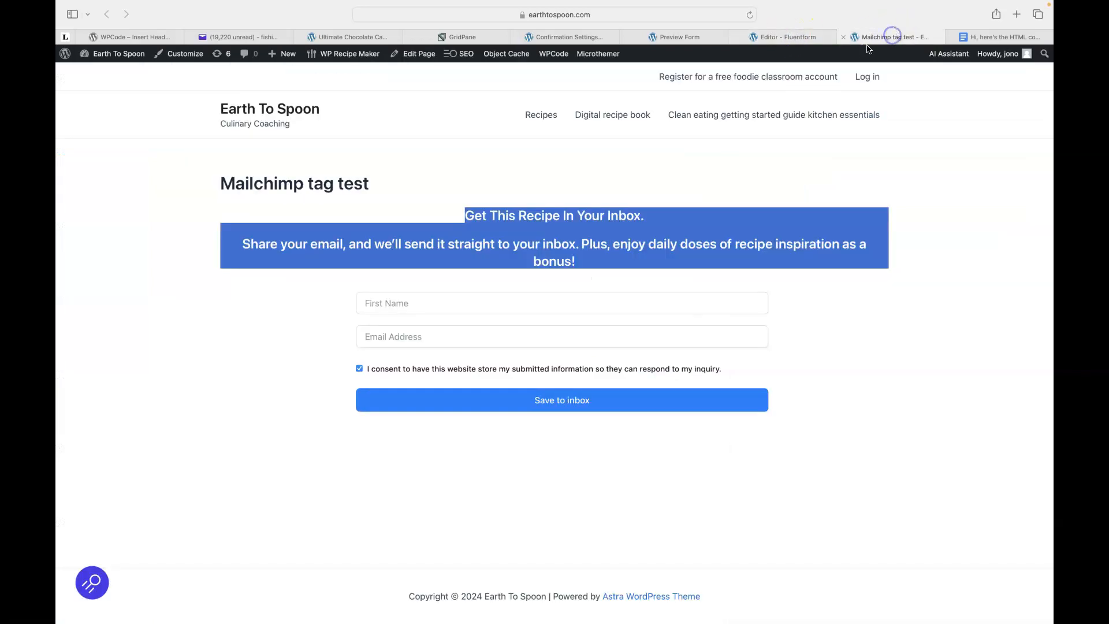
Submit the live signup form with a test first name and email, then return to Confirmation Settings.
left_click(418, 304)
type("Jon")
key("Tab")
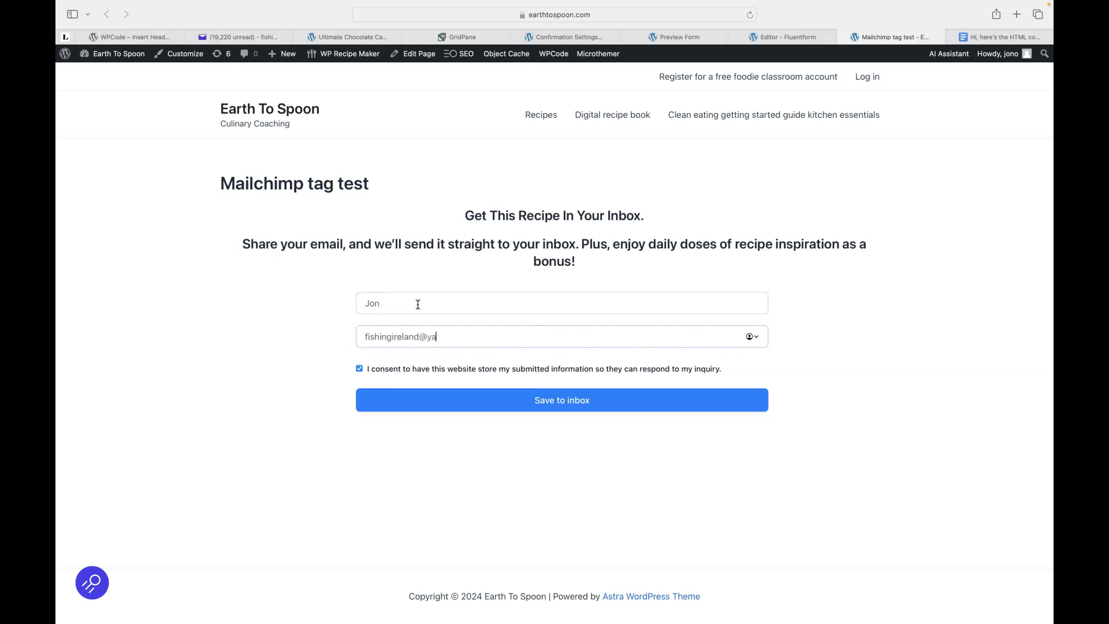
left_click(530, 393)
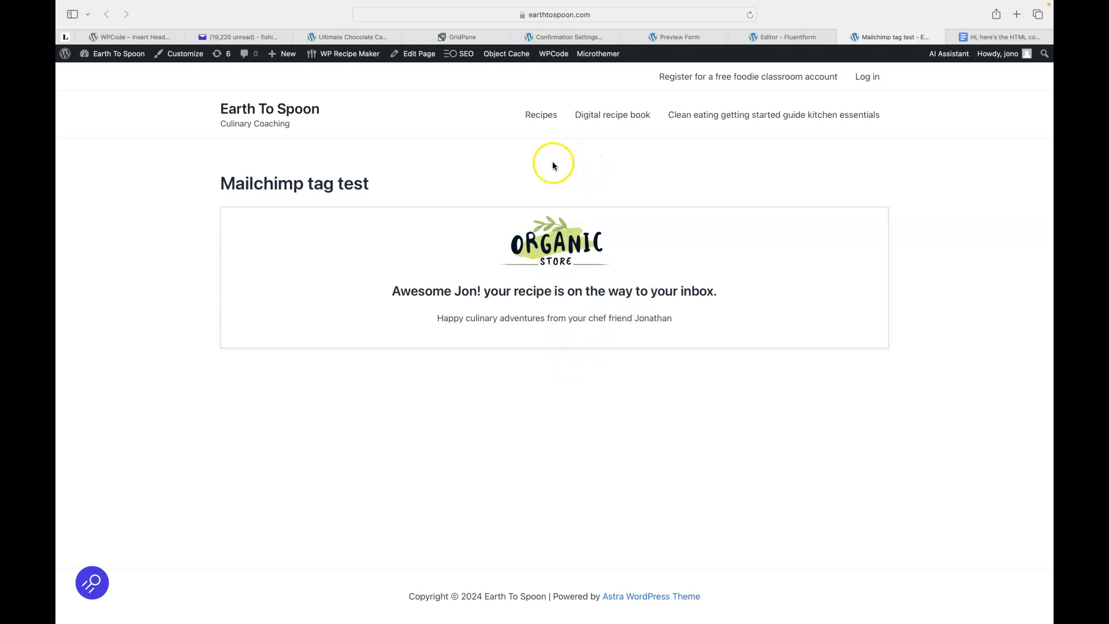
left_click(565, 39)
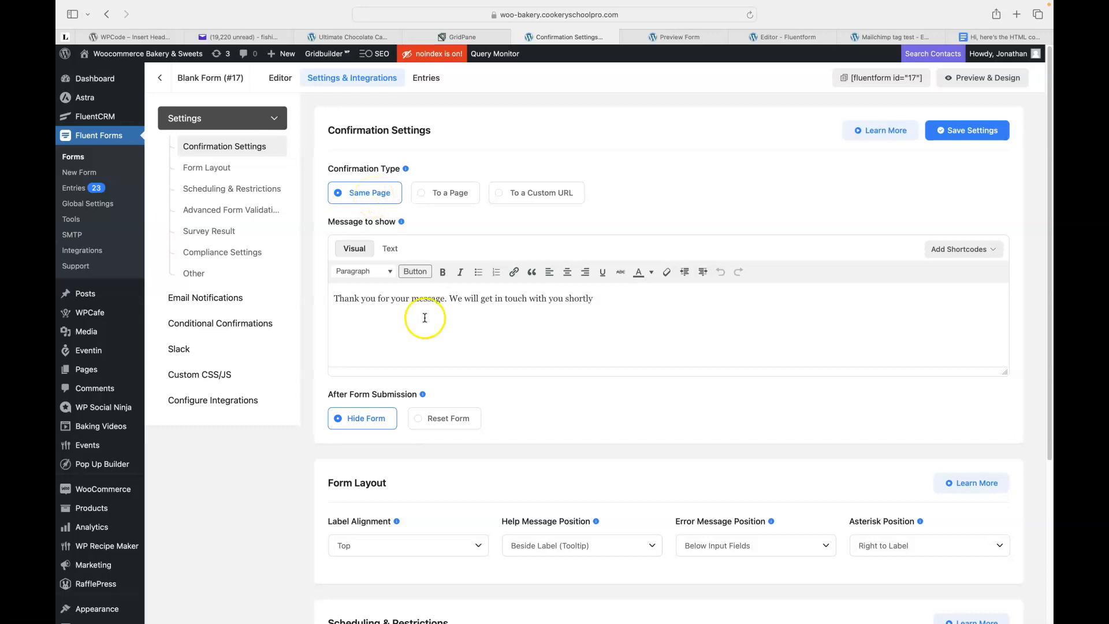
Begin the confirmation message with 'Hi' plus the First Name shortcode, lowercasing 'thank'.
double_click(349, 299)
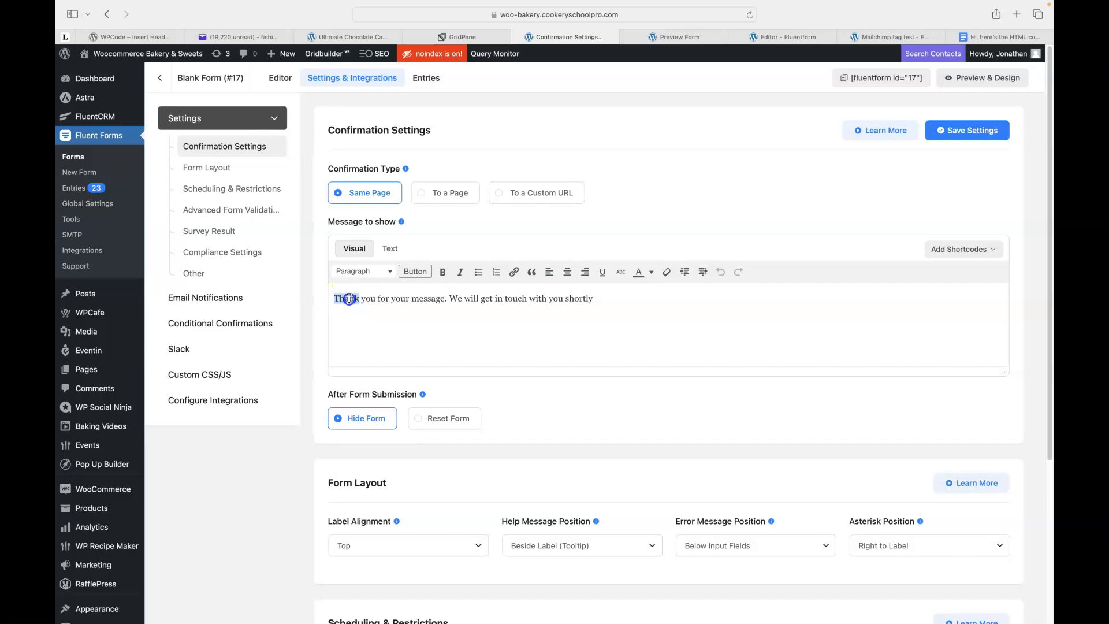
left_click(338, 298)
left_click(893, 37)
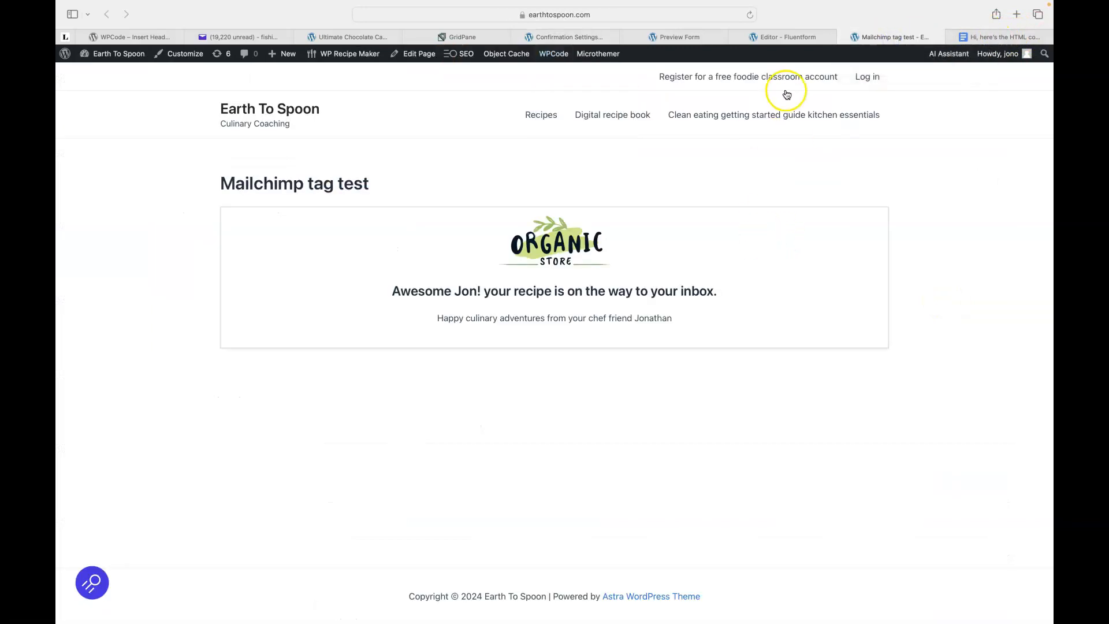
left_click(563, 38)
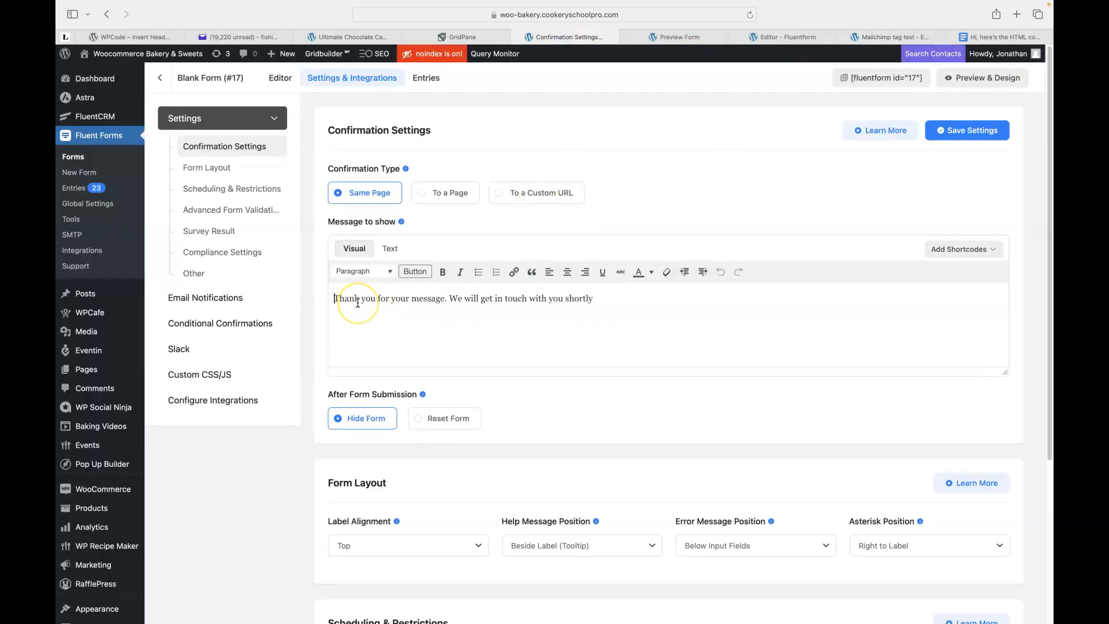
type("Hi")
left_click(934, 255)
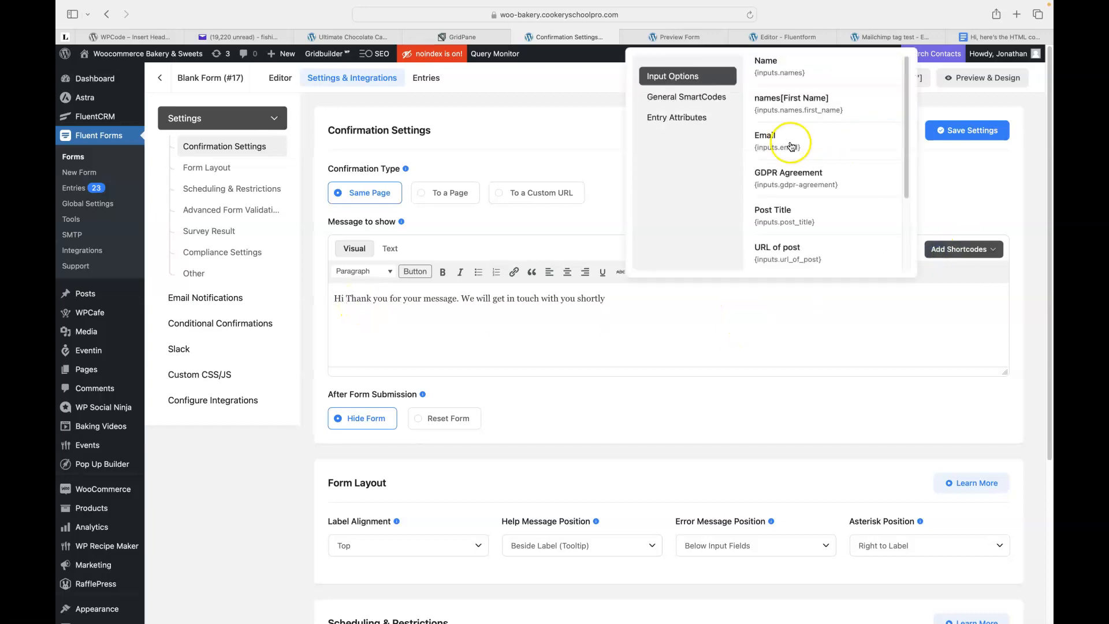
left_click(780, 109)
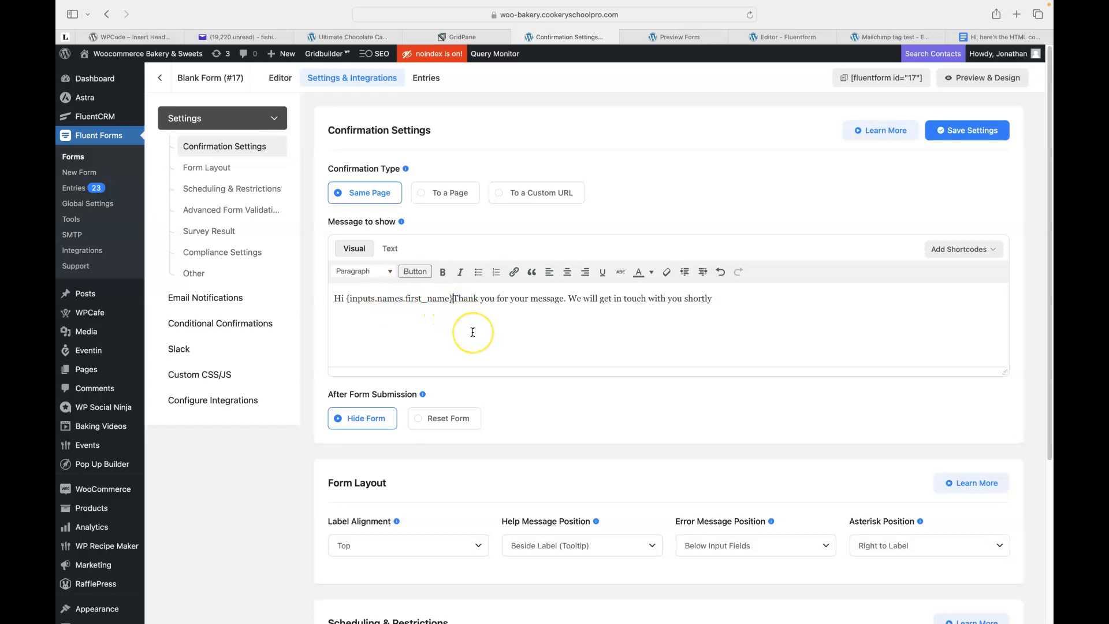
key("Delete")
type("t")
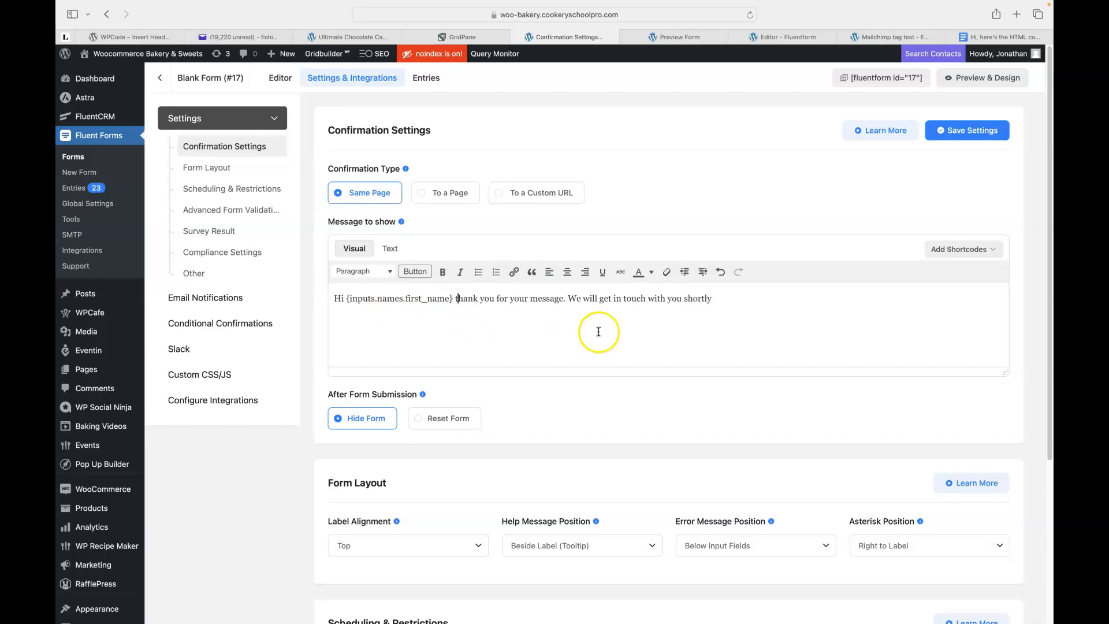
Centre the greeting line and start a new line below it.
left_click(711, 300)
triple_click(717, 300)
left_click(567, 272)
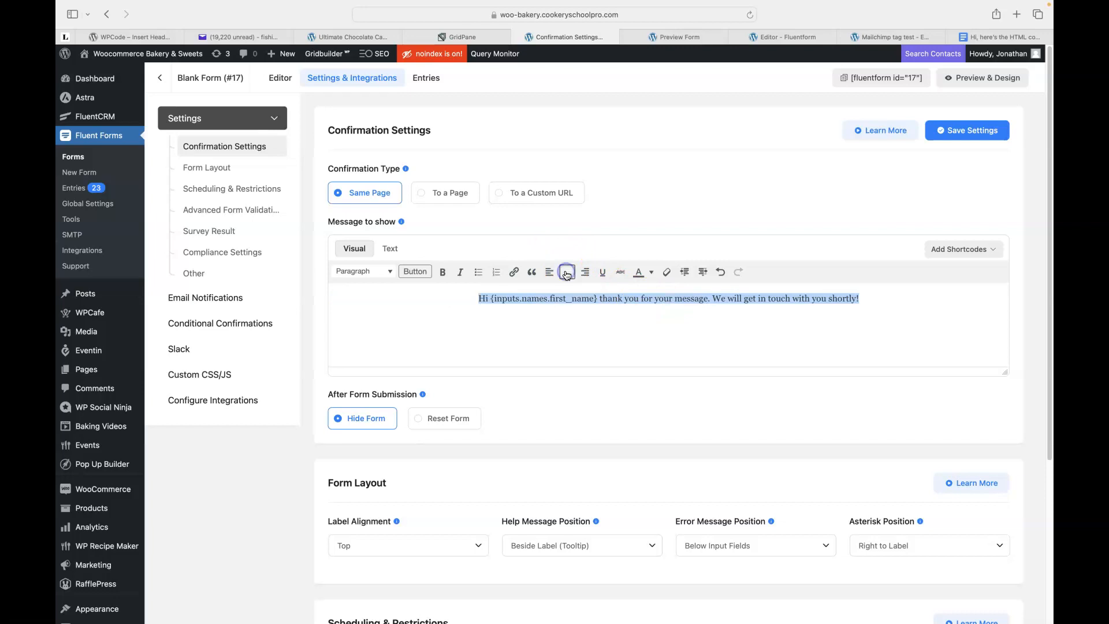
left_click(867, 297)
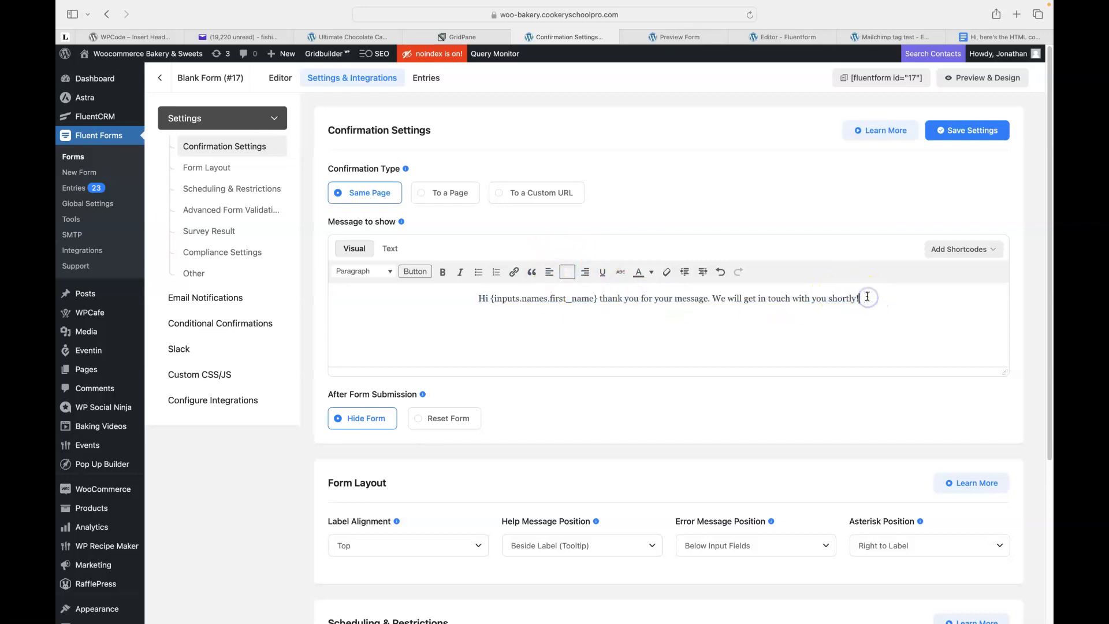
left_click(859, 297)
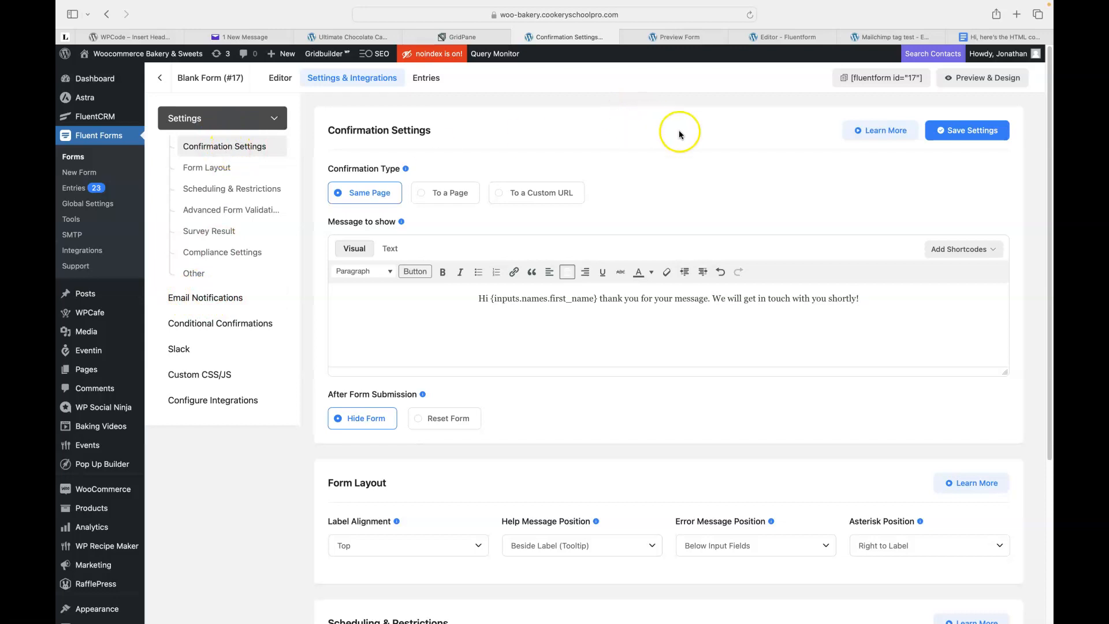
key("Return")
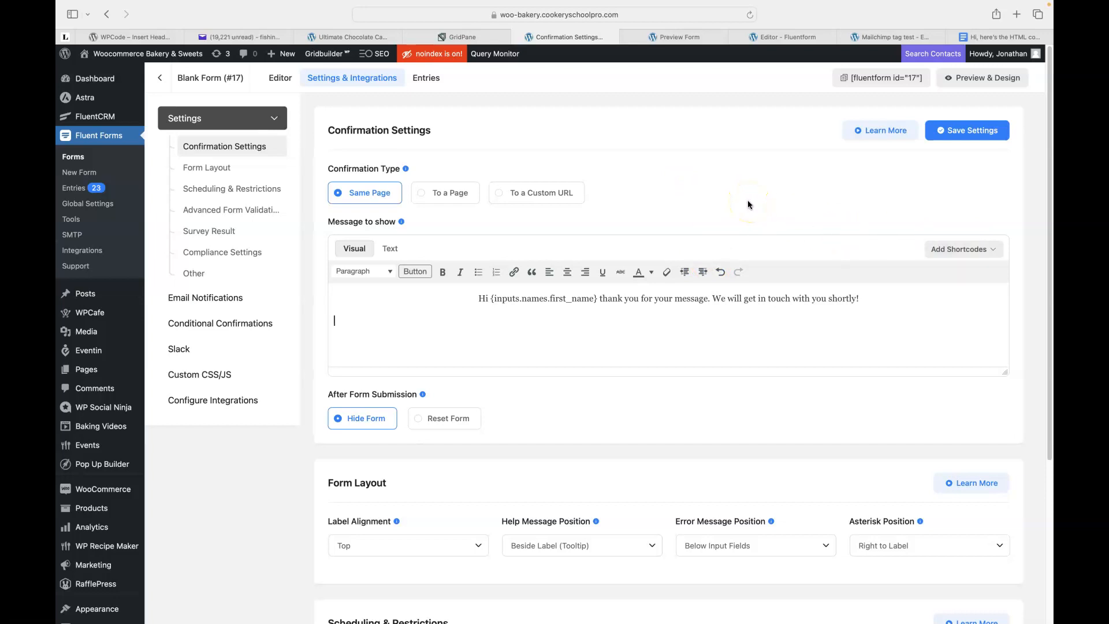
Check the Mailchimp form's logo-and-greeting confirmation, then return to Blank Form (#17) confirmation settings.
left_click(781, 37)
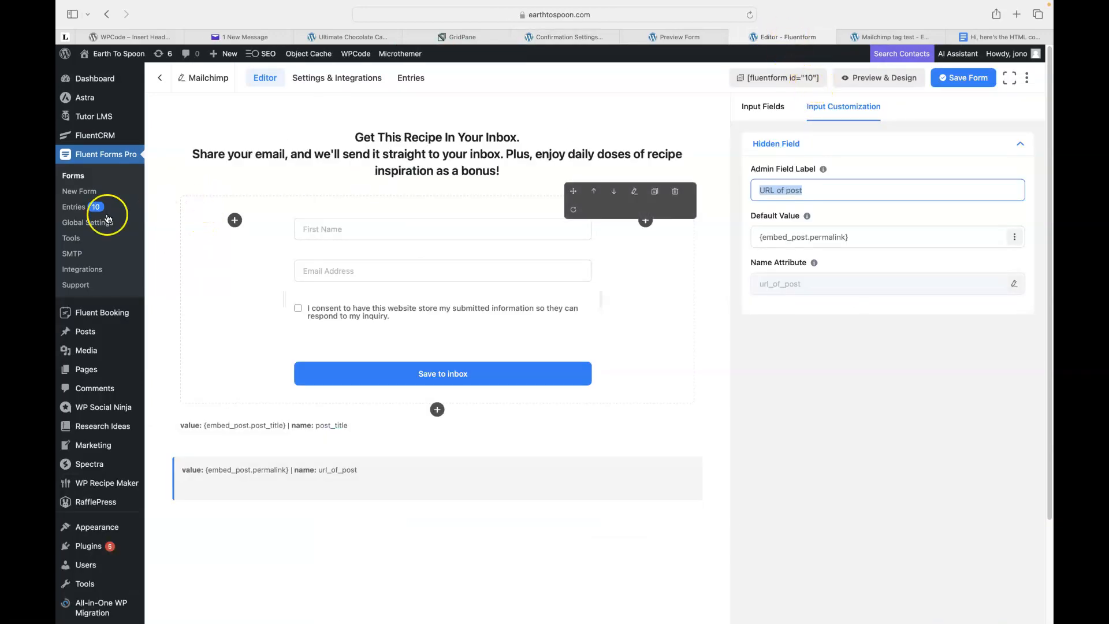
left_click(324, 78)
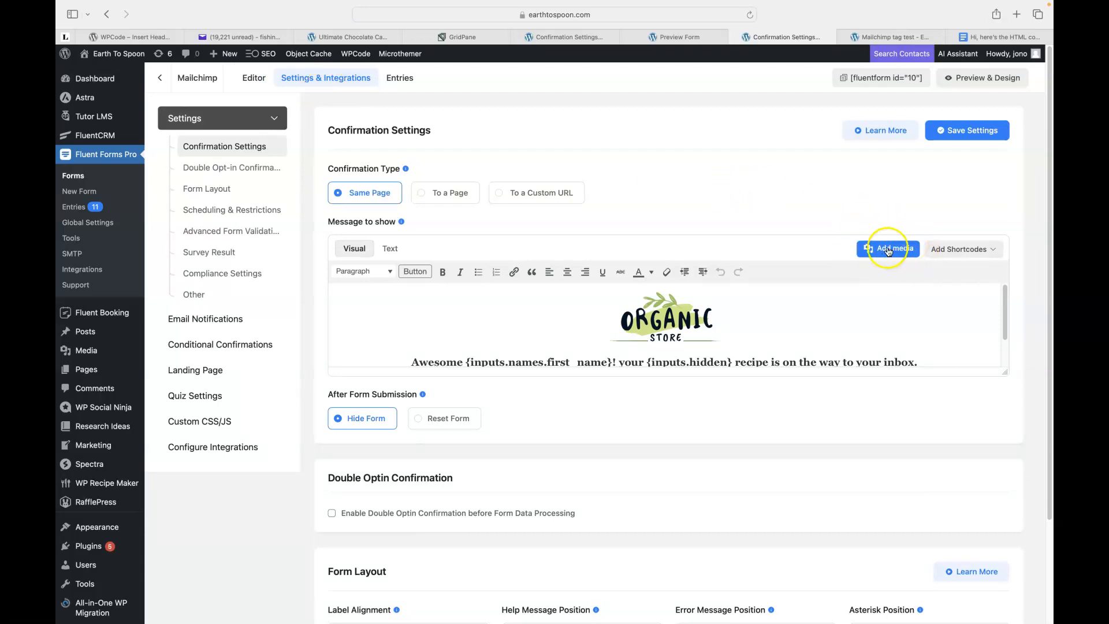
left_click(671, 312)
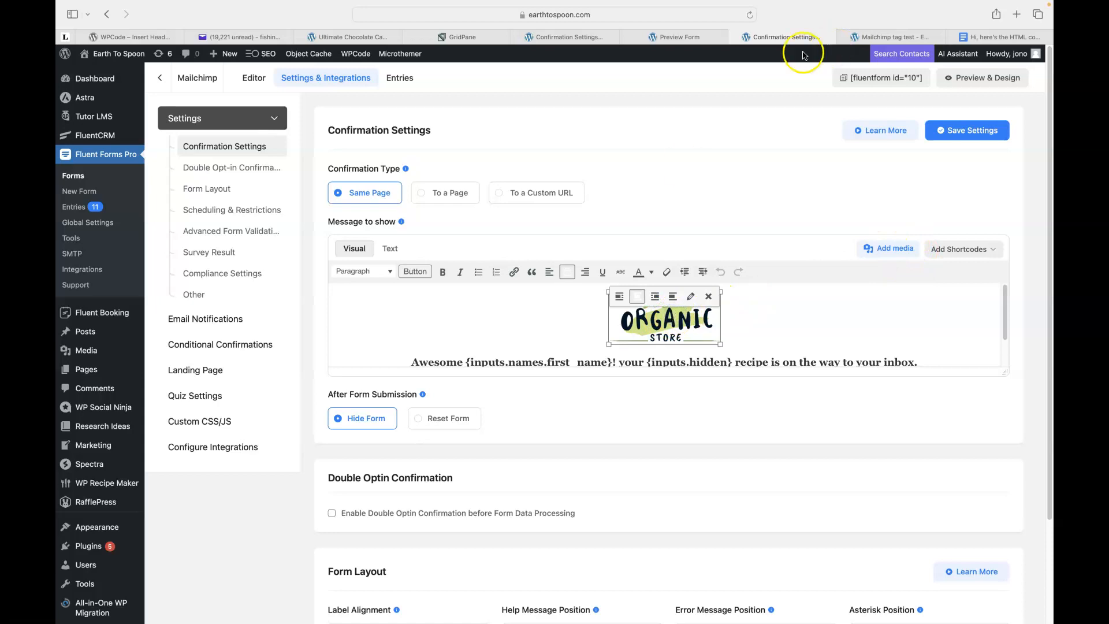
left_click(890, 36)
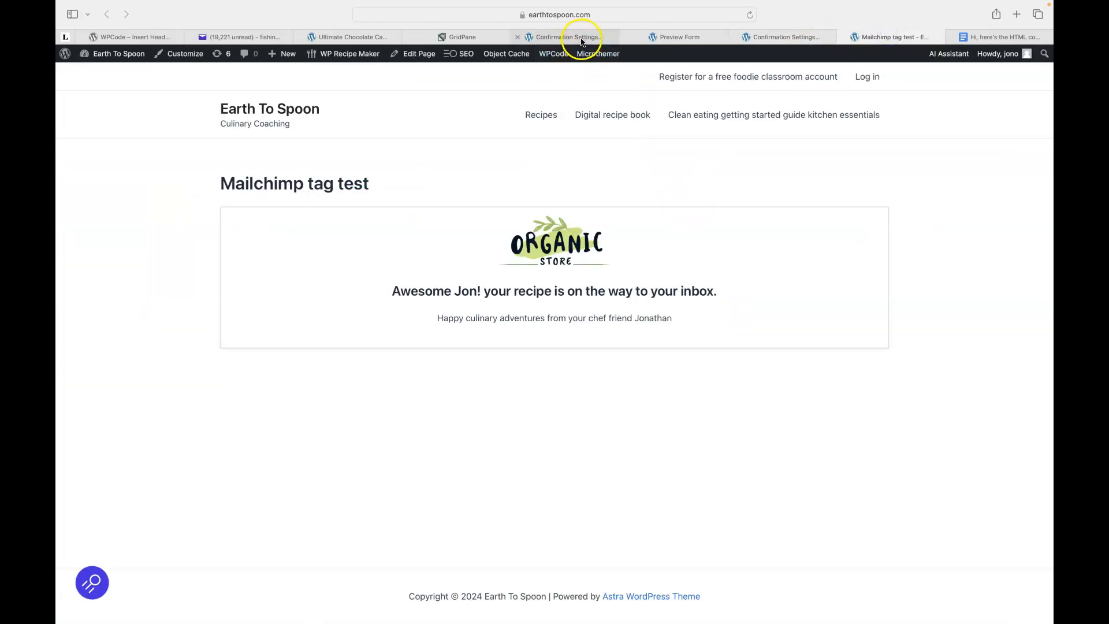
left_click(577, 37)
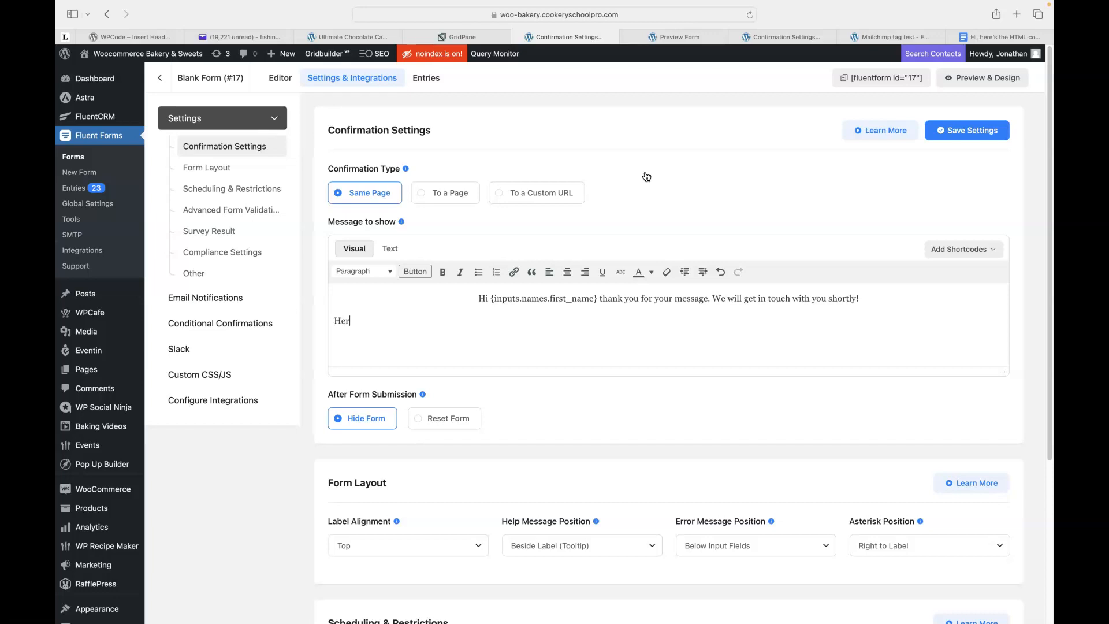
Type the second line offering an exclusive discount code for 50% off the latest book.
type("an exx")
type("usive discount we re")
key("BackSpace")
key("BackSpace")
type("are running ")
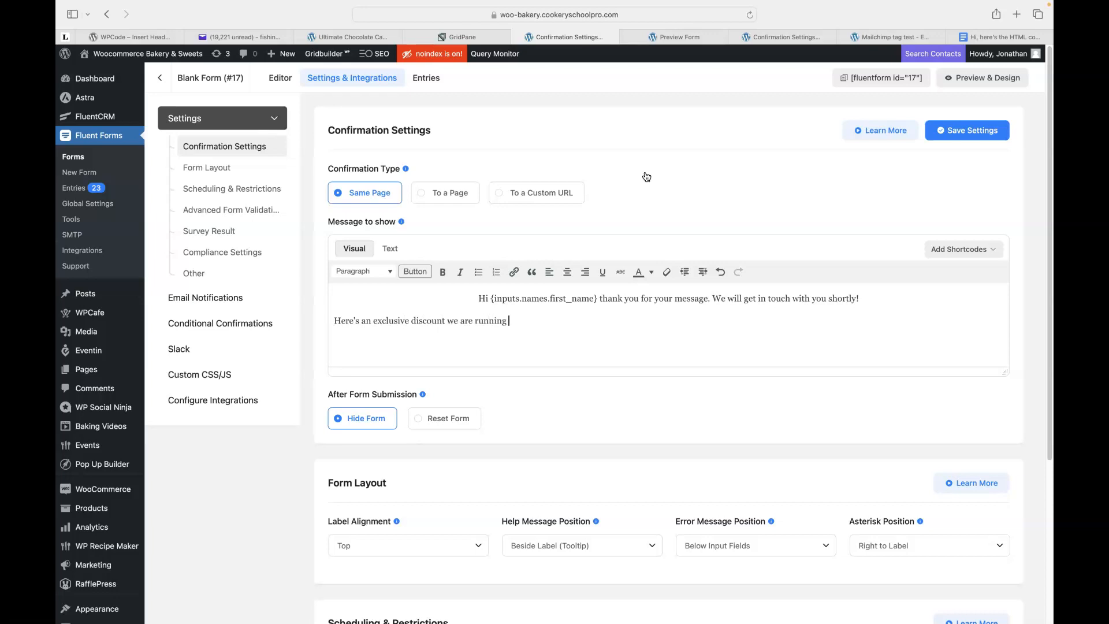
type("use code Jono at checkout to get 50% off")
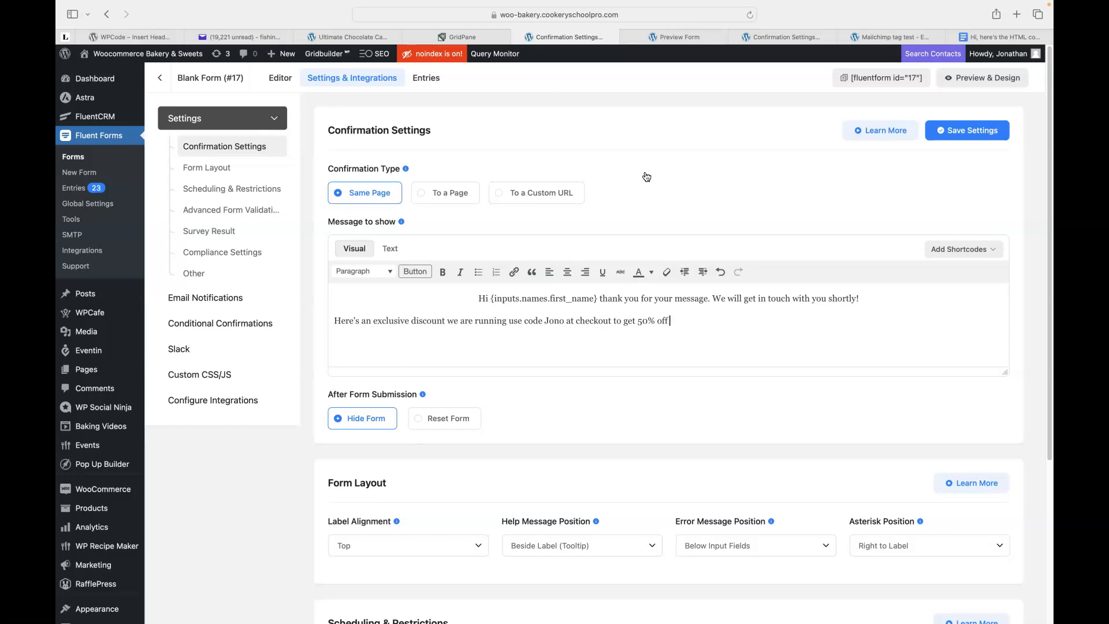
type(" our latest book.")
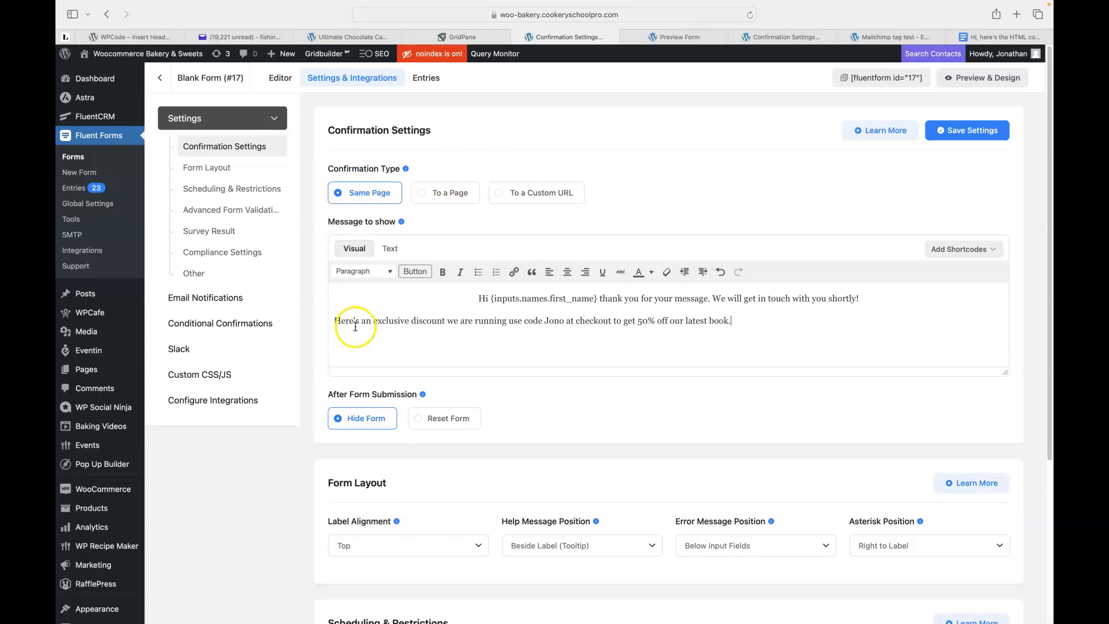
Centre the discount line and save the confirmation settings.
double_click(339, 321)
left_click_drag(339, 321, 743, 320)
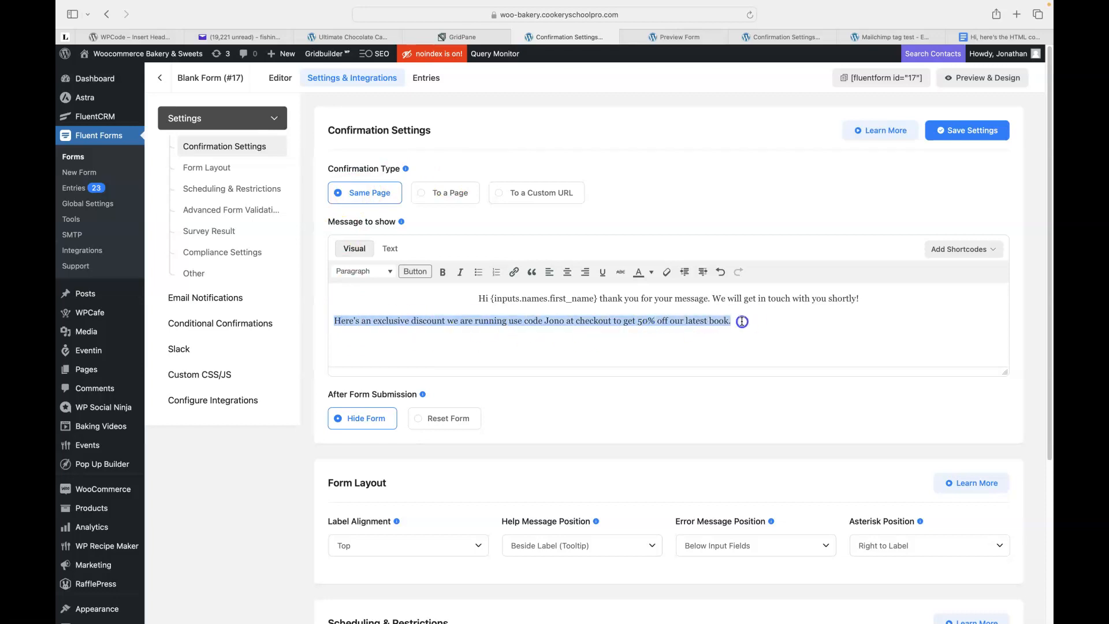
left_click(567, 272)
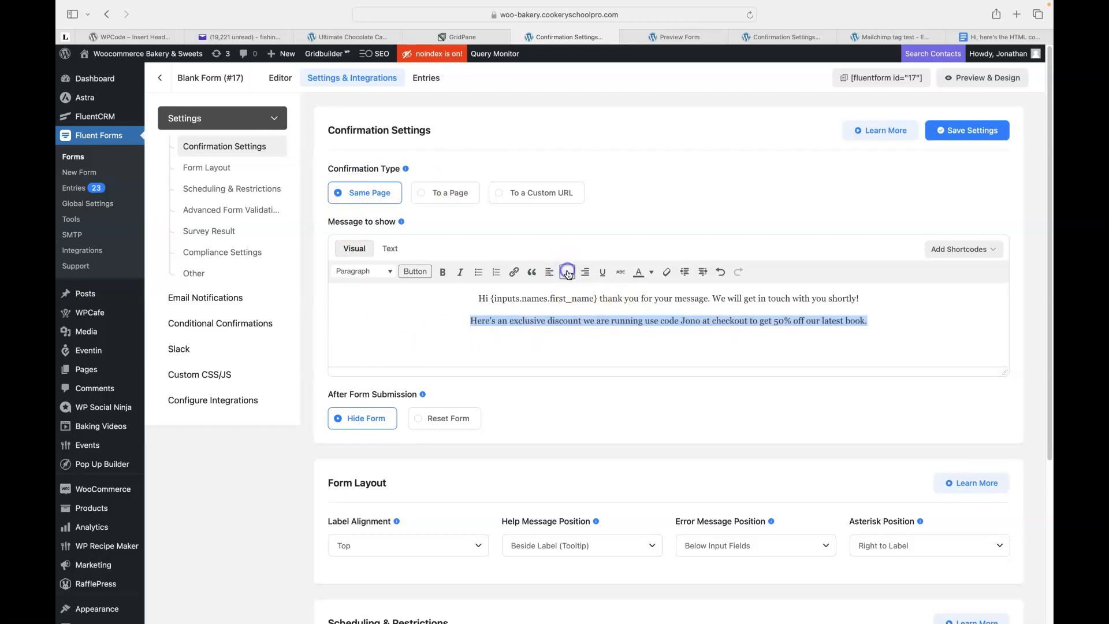
left_click(439, 324)
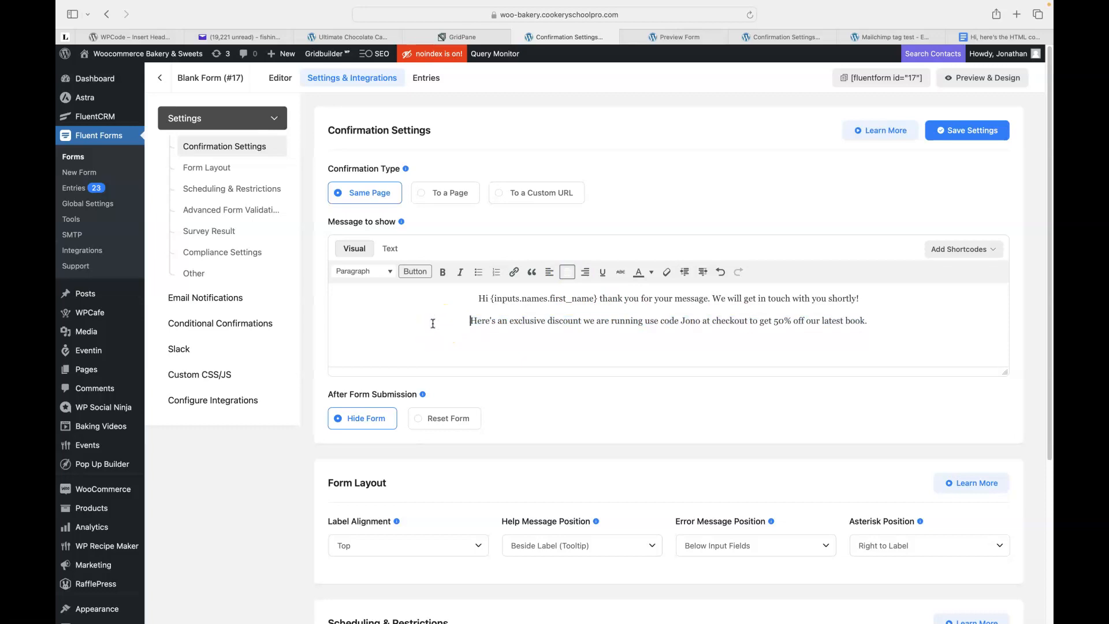
left_click(431, 322)
left_click(423, 320)
left_click(408, 317)
left_click(893, 37)
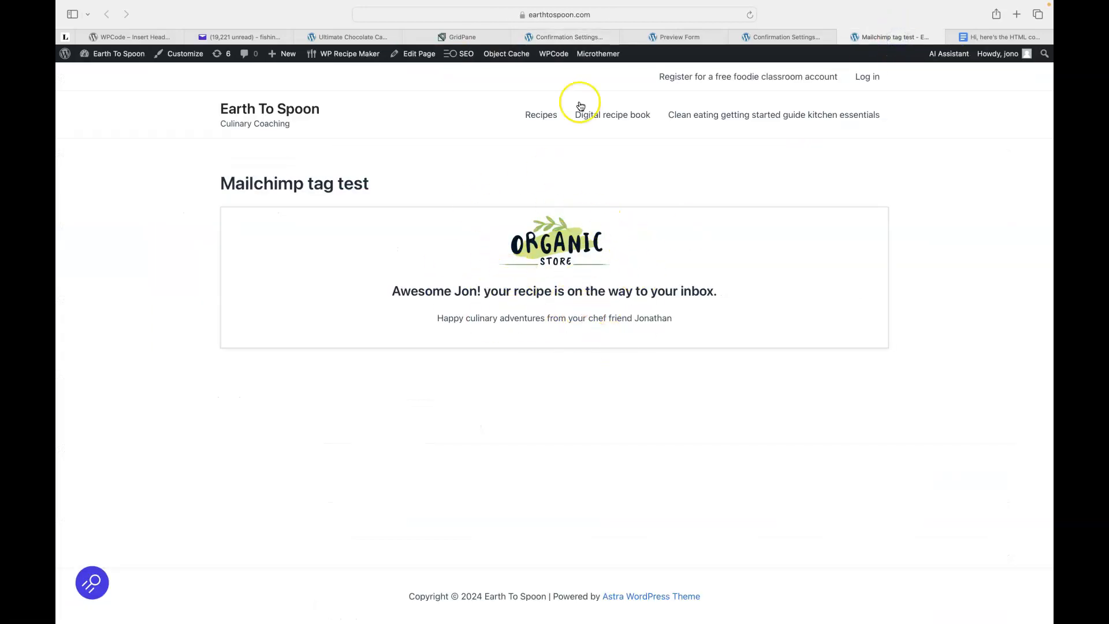
left_click(564, 36)
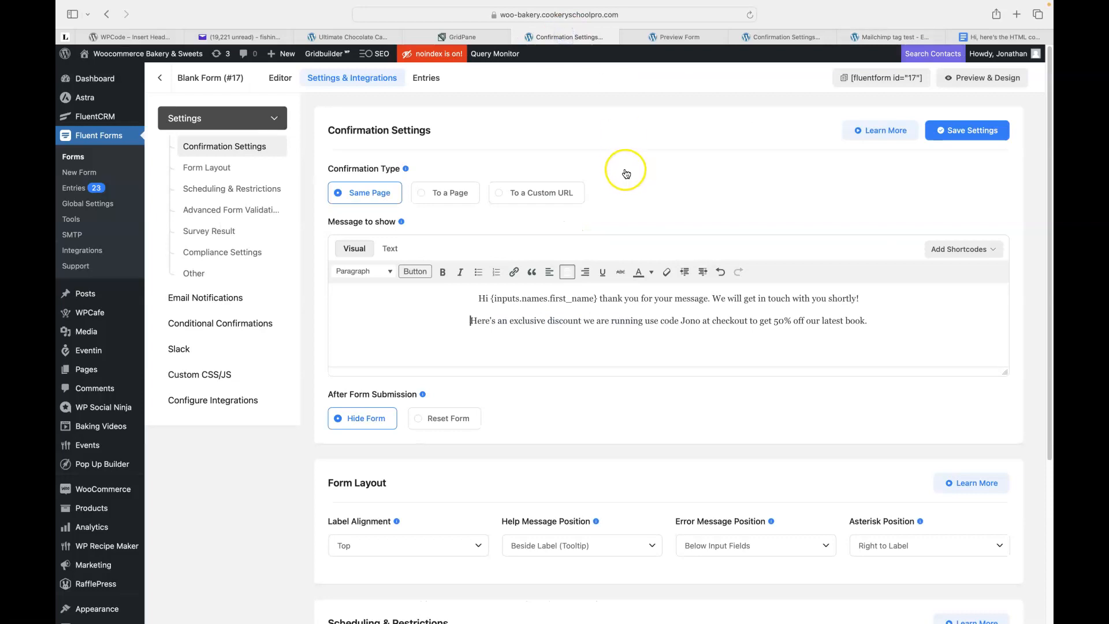
left_click(982, 132)
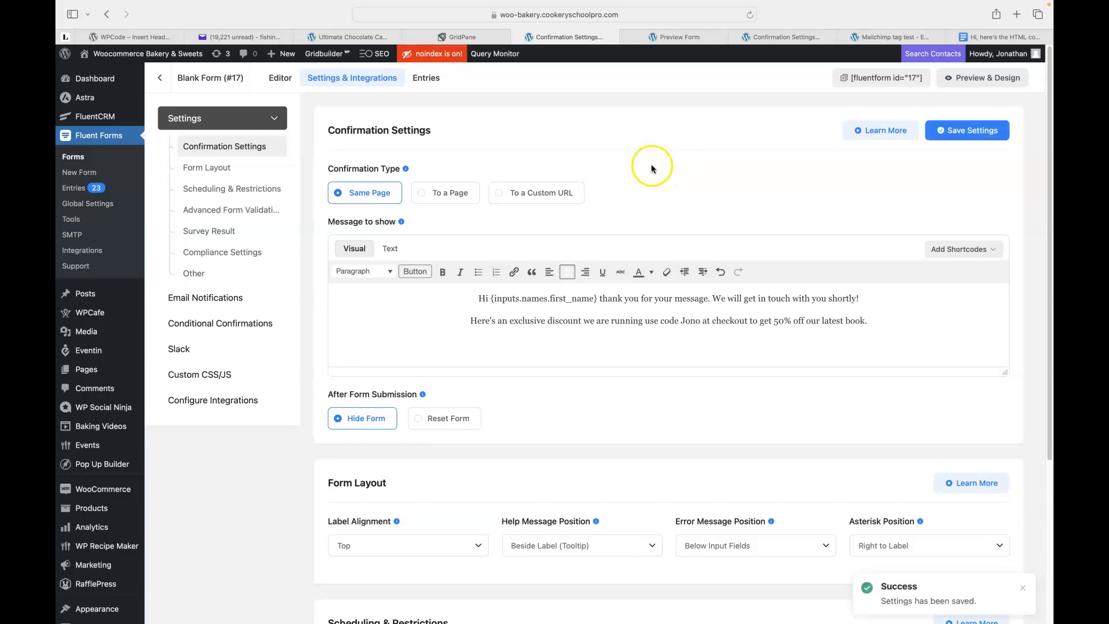
Add a new email notification named 'Recipe inbox email'.
left_click(211, 299)
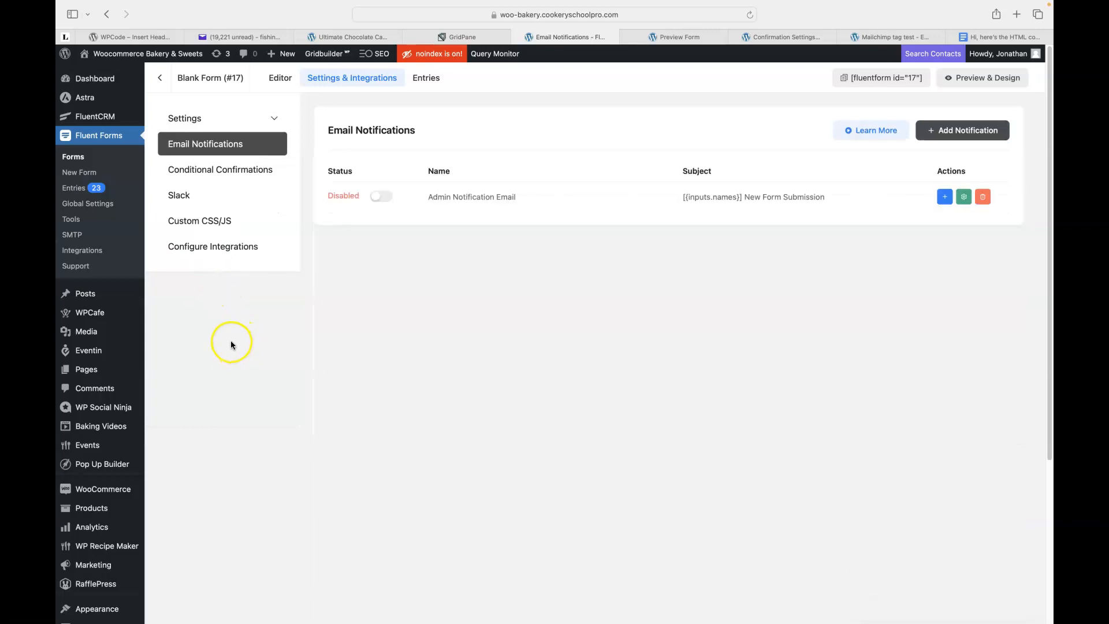
left_click(498, 200)
left_click(955, 134)
left_click(471, 288)
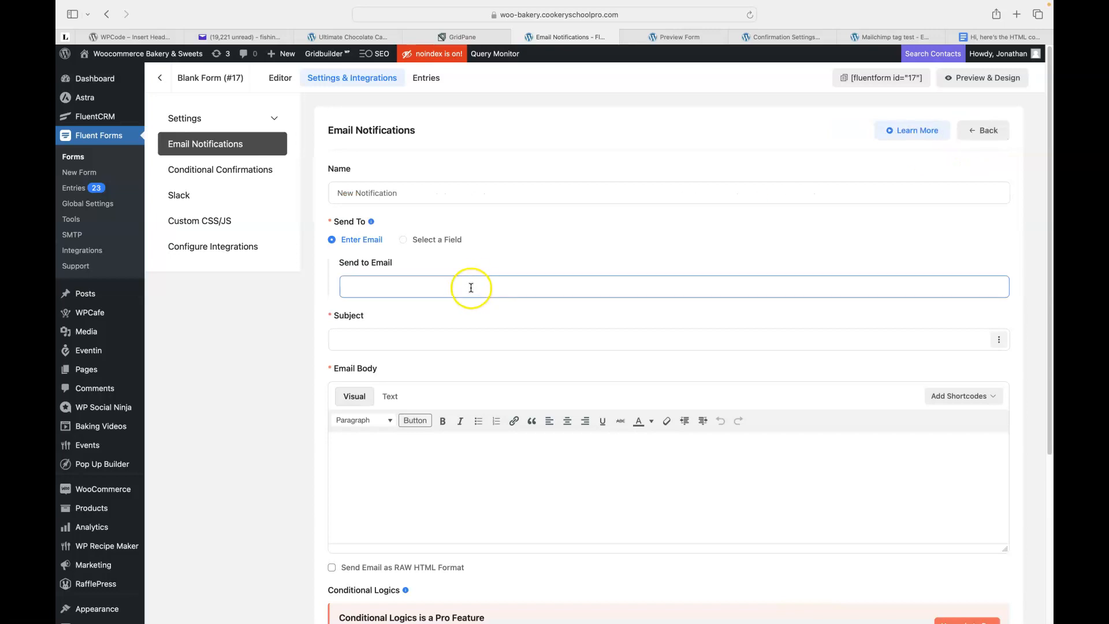
left_click(366, 193)
left_click_drag(355, 193, 411, 196)
key("super+a")
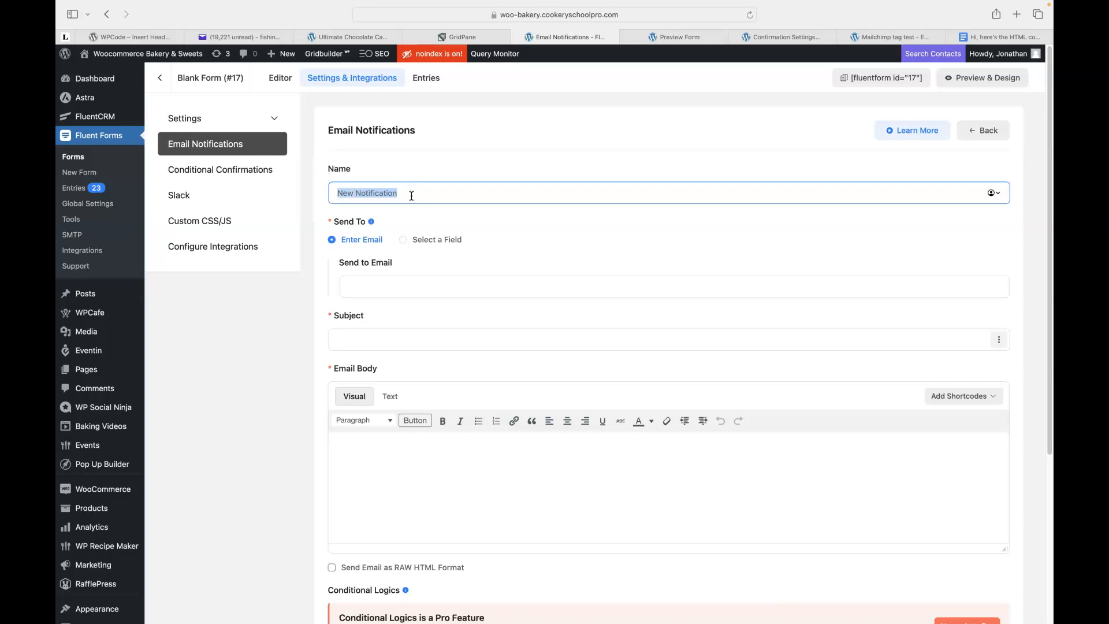
type("Recipe inbox email")
Send it to the Email field with subject 'Hi {First Name} here's your awesome'.
left_click(405, 239)
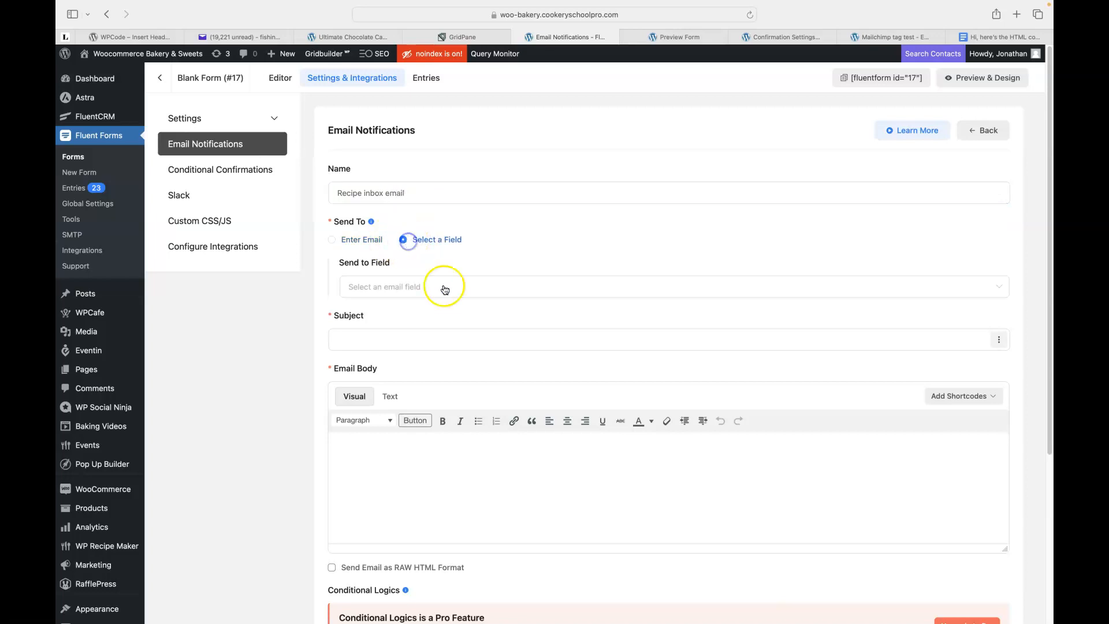
left_click(436, 287)
left_click(391, 315)
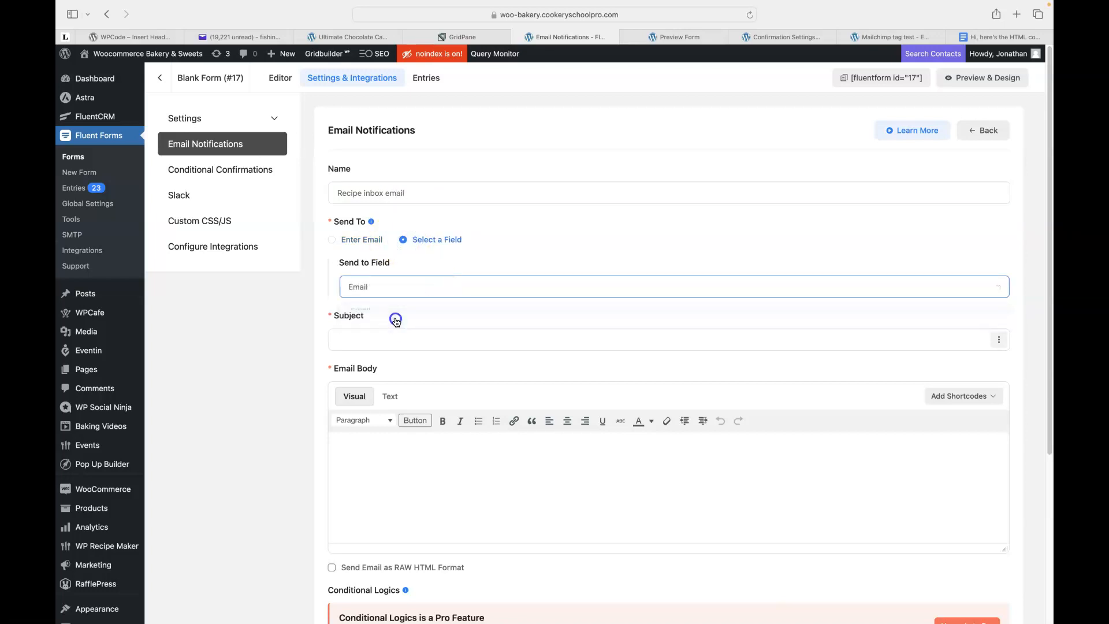
left_click(392, 335)
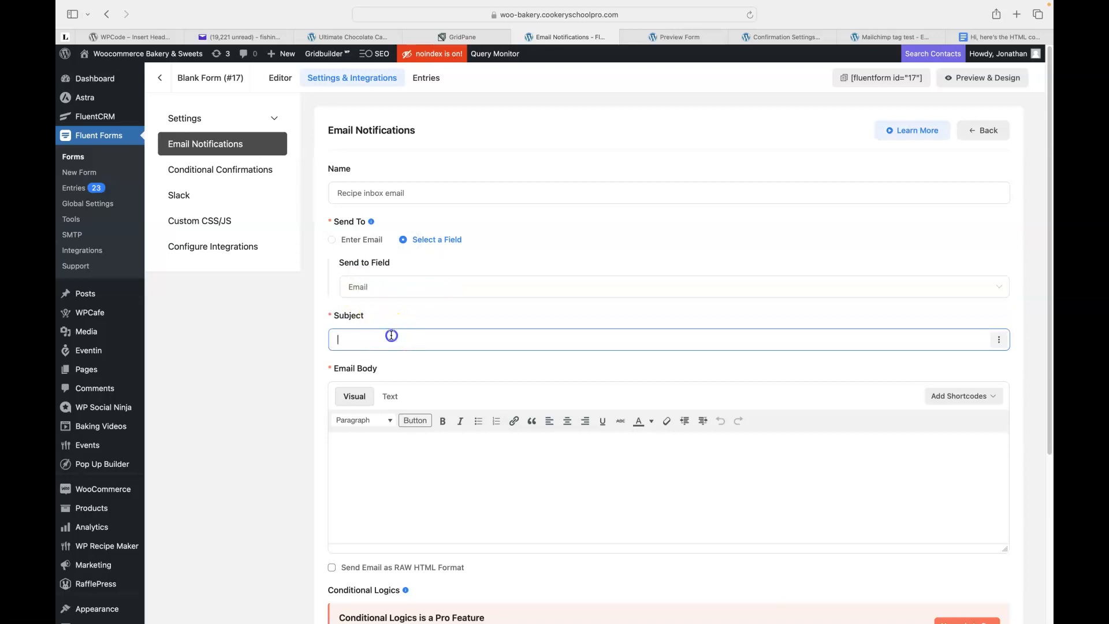
type("Hi")
left_click(1000, 340)
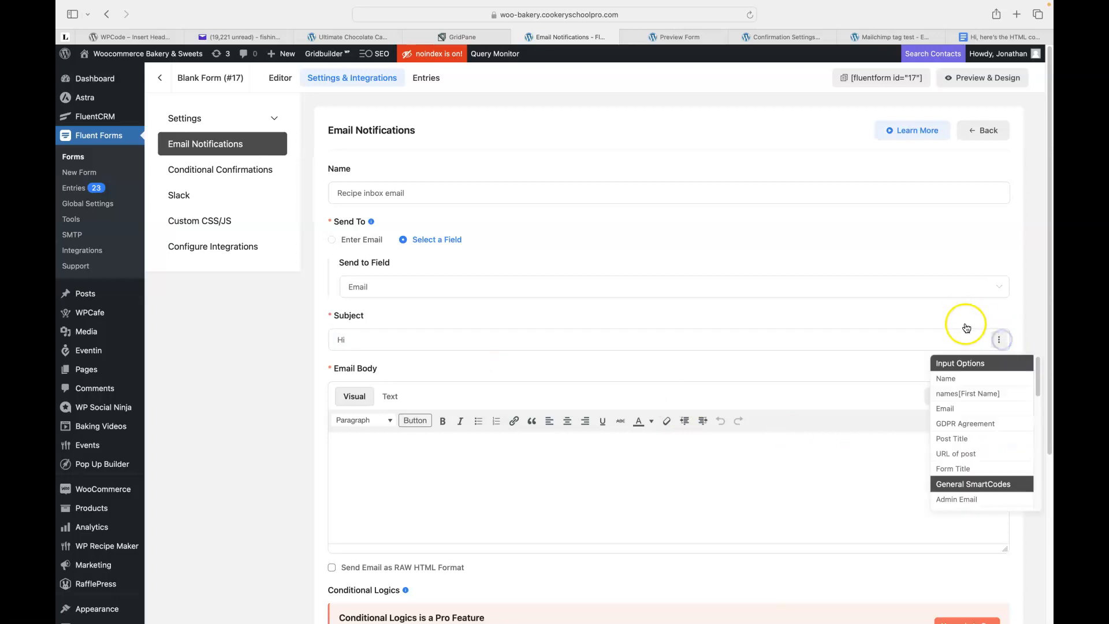
left_click(967, 395)
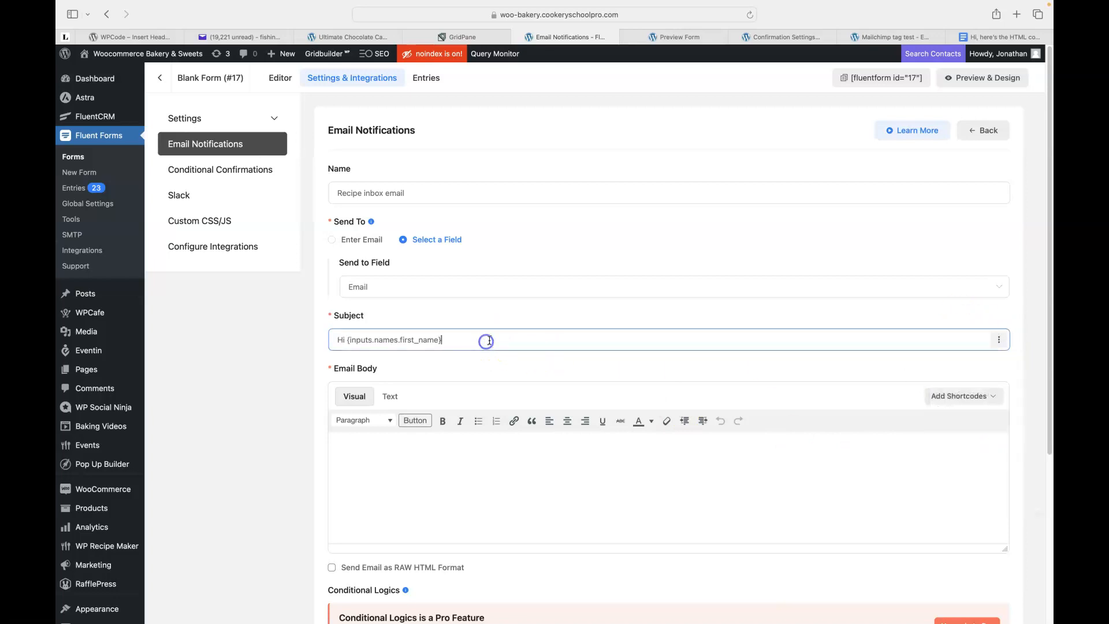
type("here's your awesome")
left_click(731, 386)
left_click(762, 382)
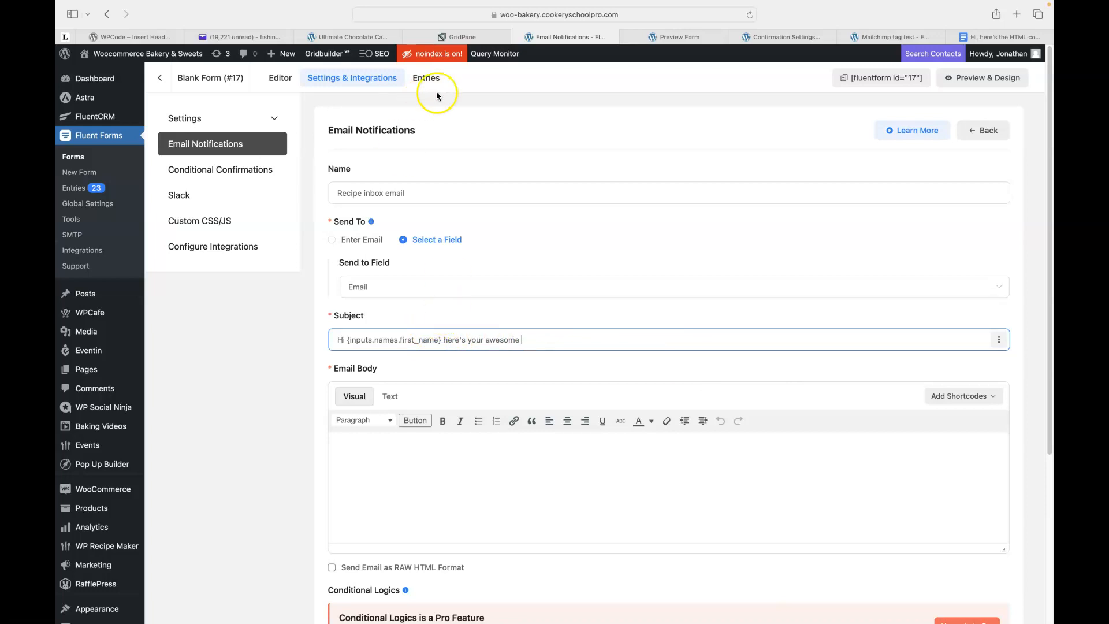
left_click(248, 36)
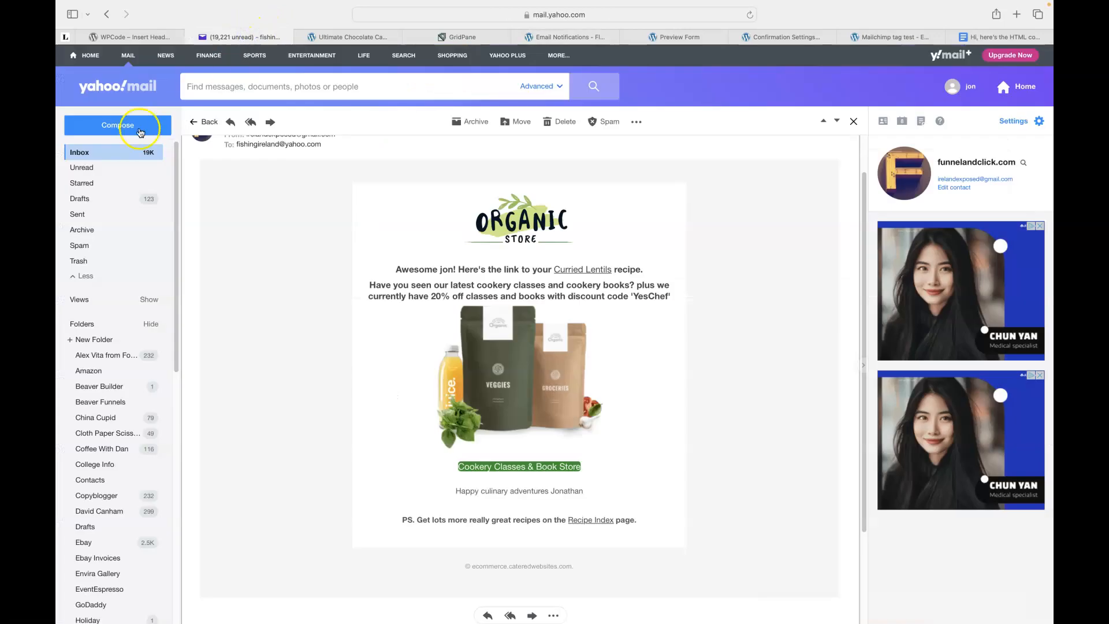
left_click(79, 154)
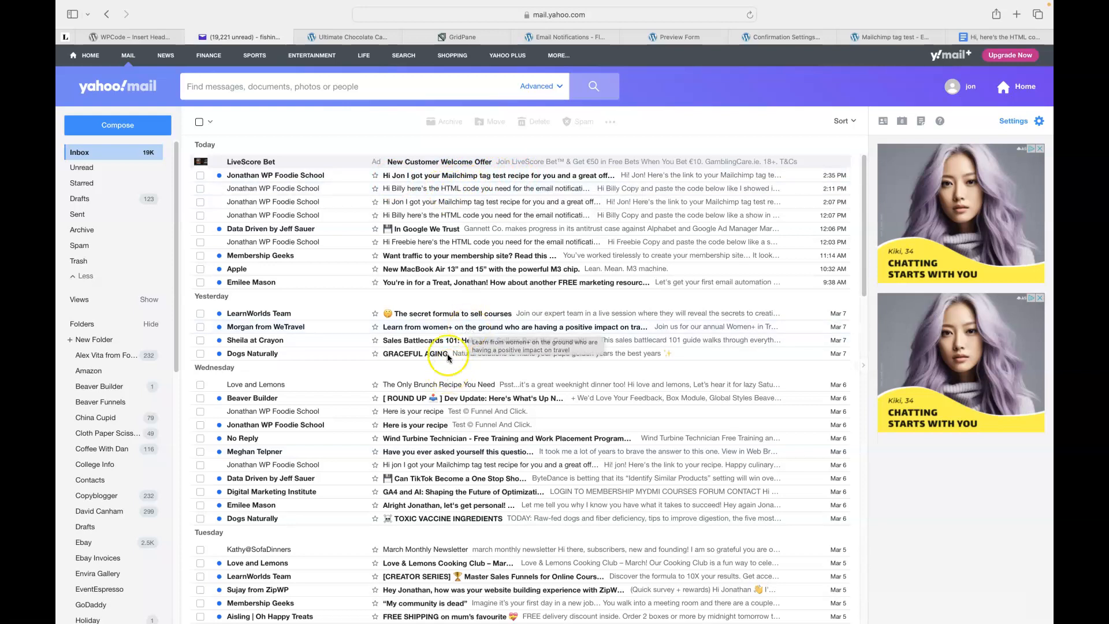
left_click(570, 38)
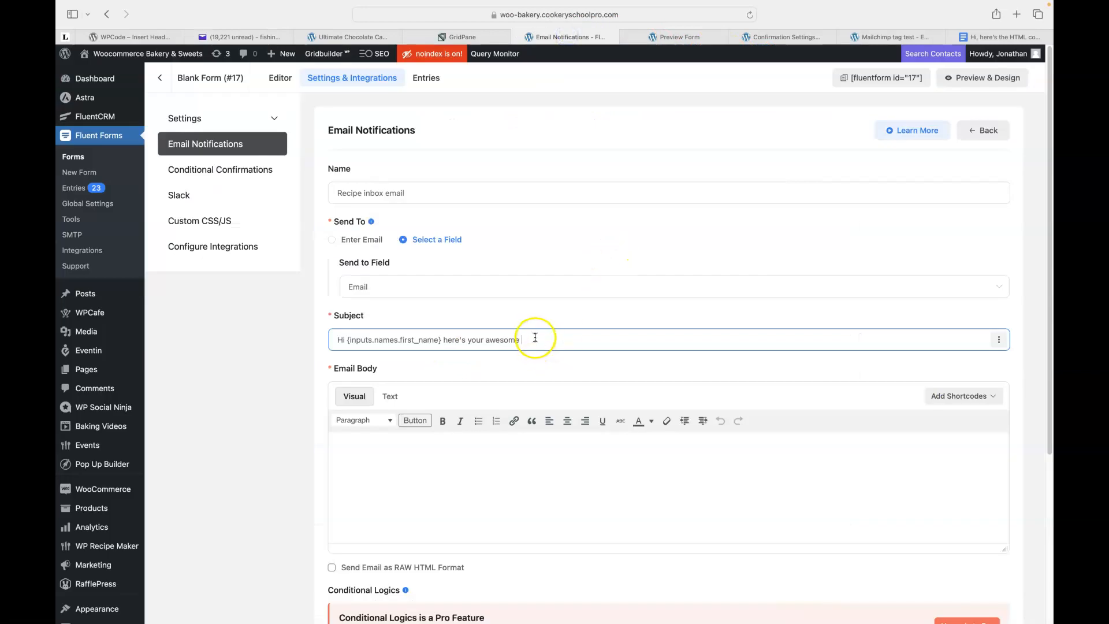
Append the post title and 'recipe and lets catch up next week for…!' to the subject.
left_click(999, 340)
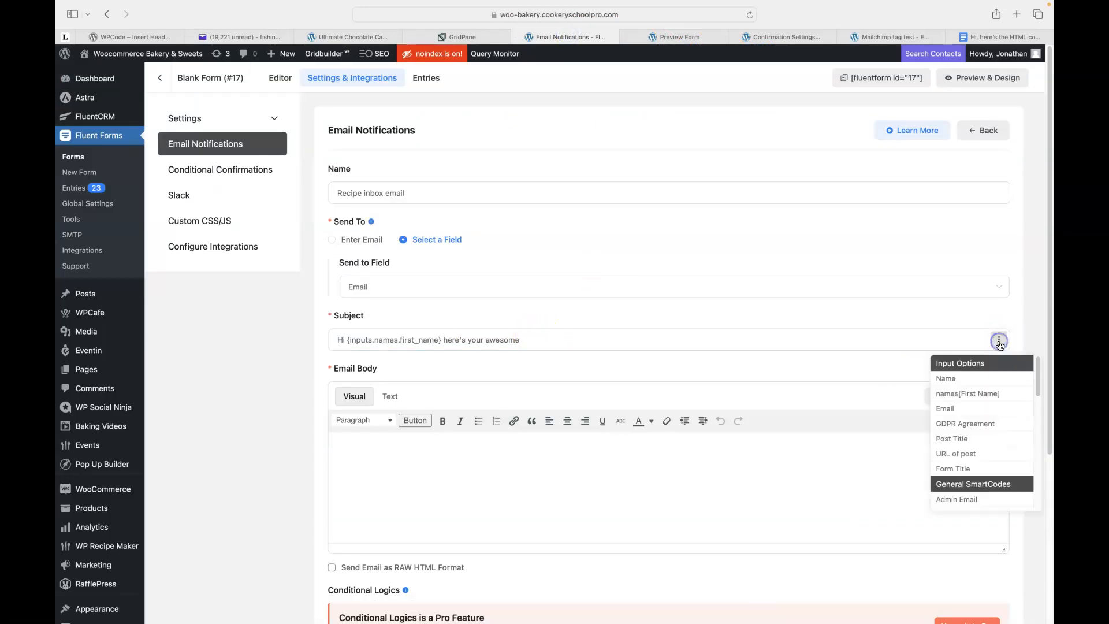
left_click(953, 439)
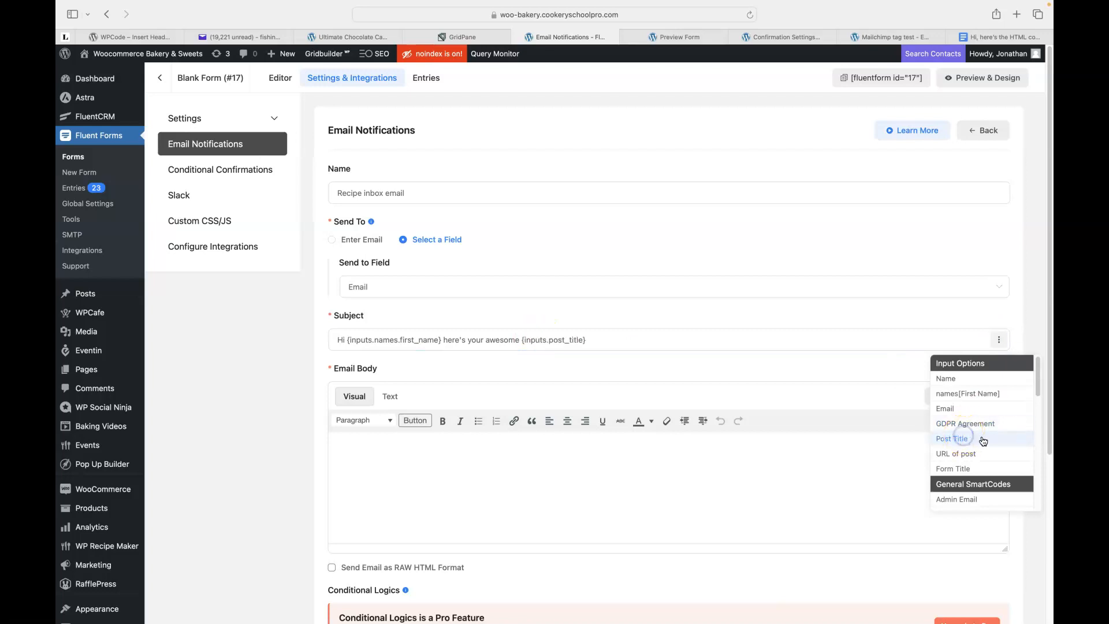
left_click(611, 340)
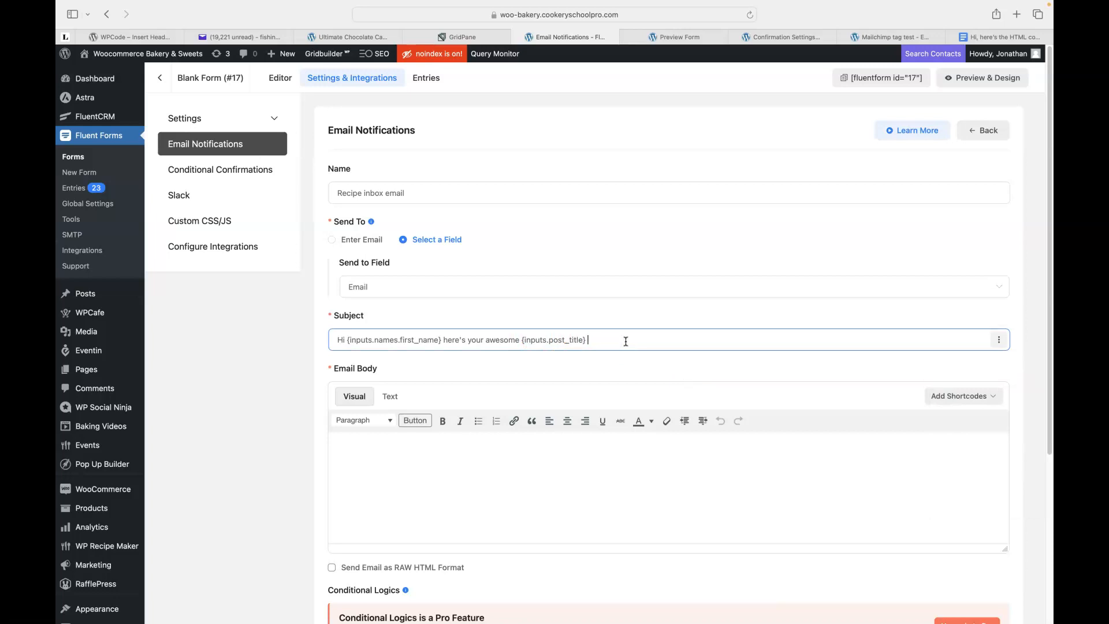
type("recipe and lets catch up next week for some feedbac")
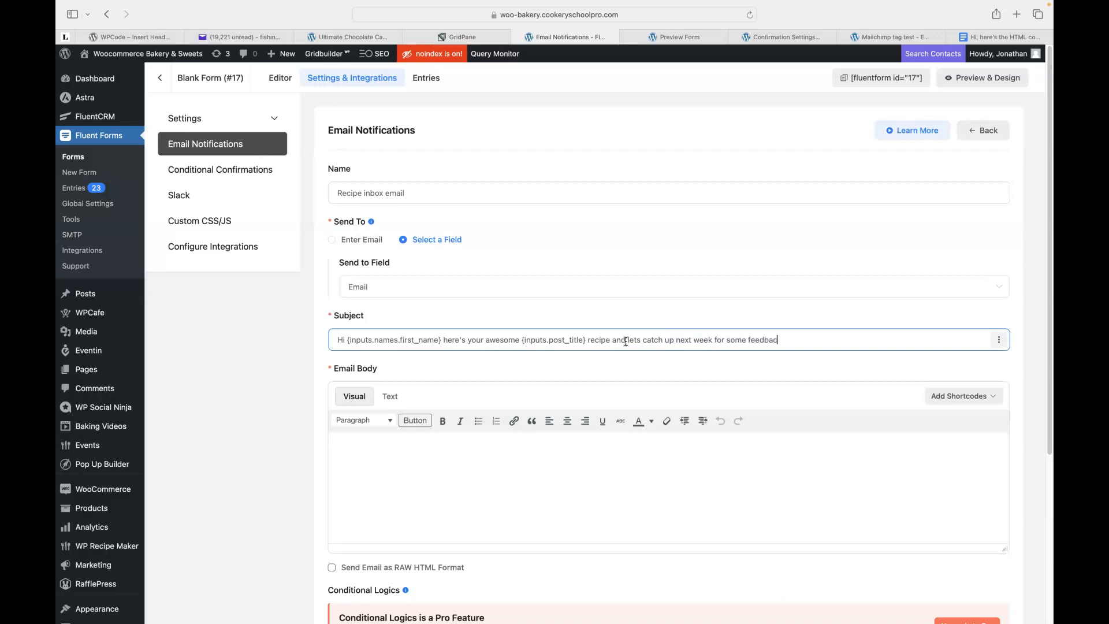
type("!")
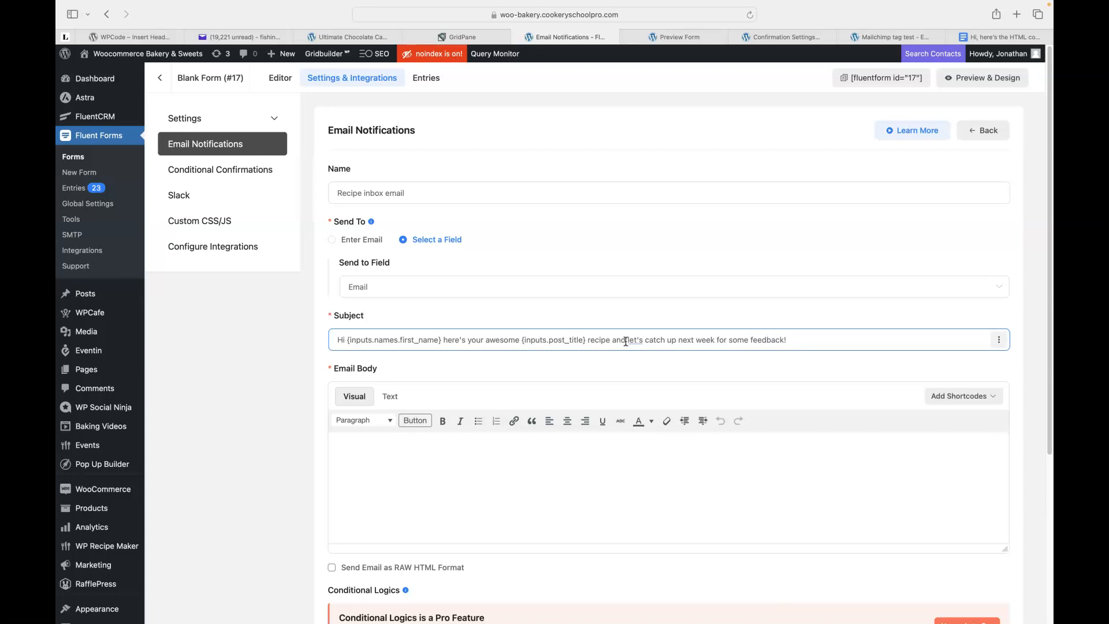
Switch the email body editor to Text mode for raw HTML.
scroll(489, 377, "down", 1)
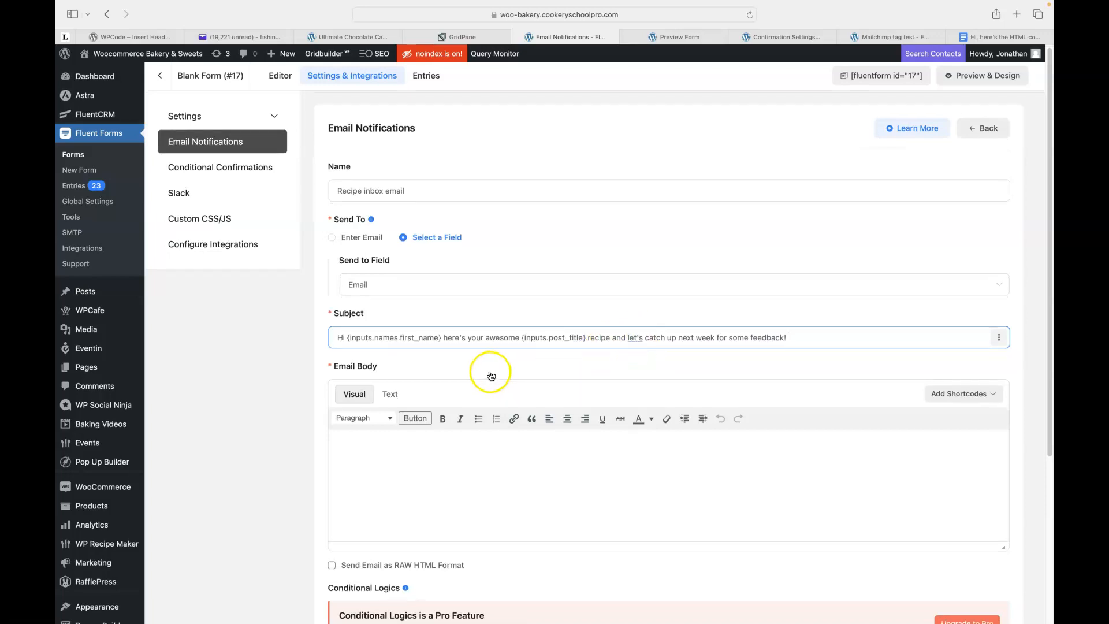
left_click(474, 449)
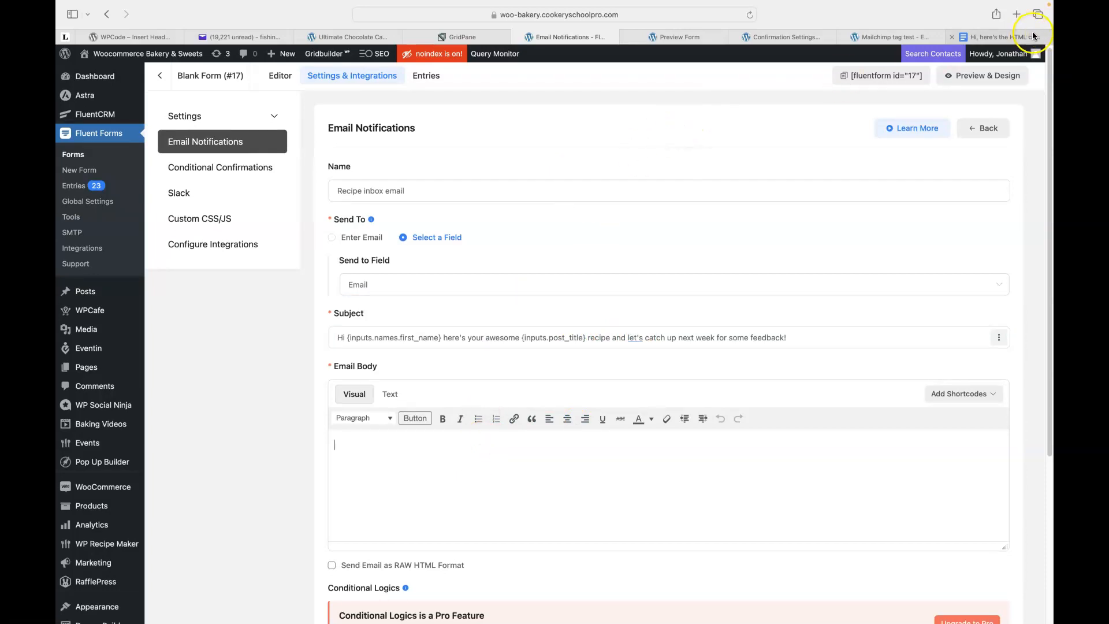
left_click(390, 394)
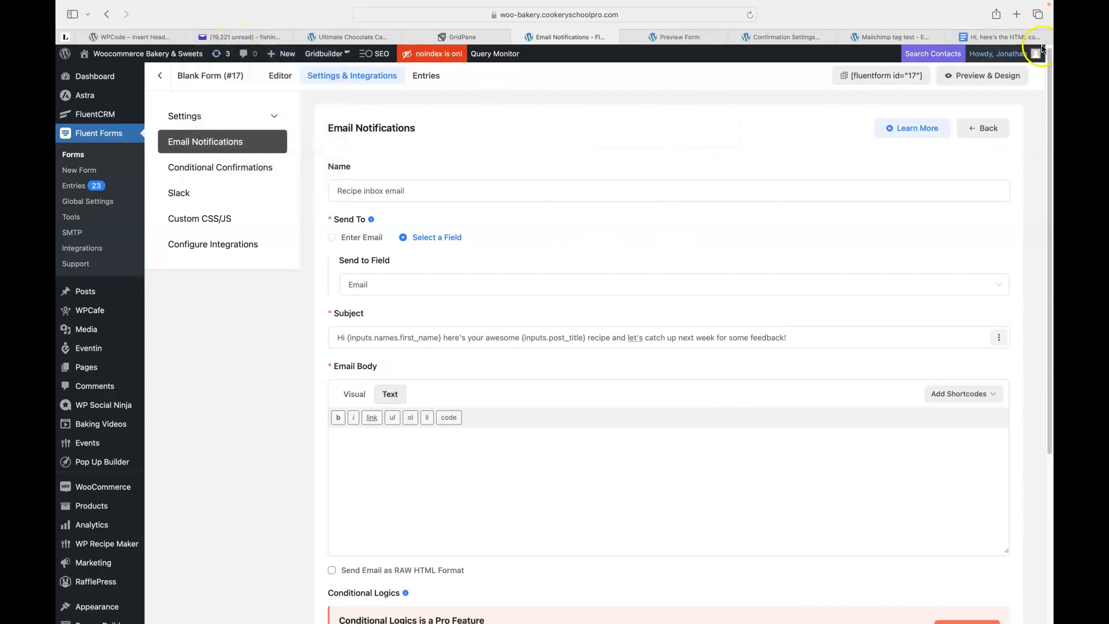
left_click(1017, 18)
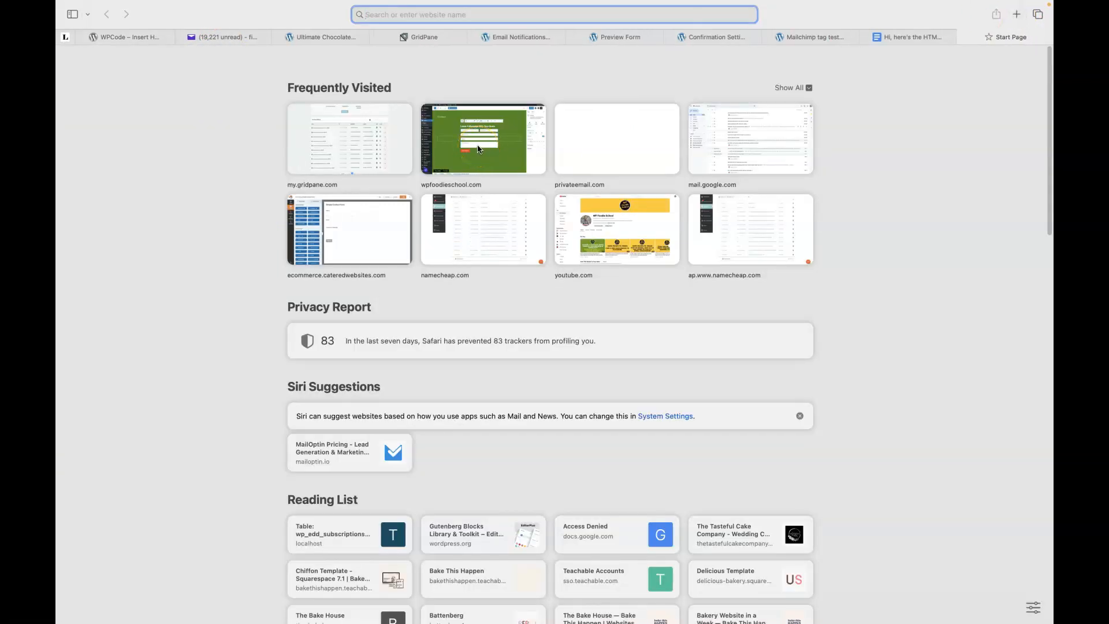
Load the WP Foodie School site, open the Fluent Forms Template freebie post and tick its consent box.
type("wpfoodieschool.com")
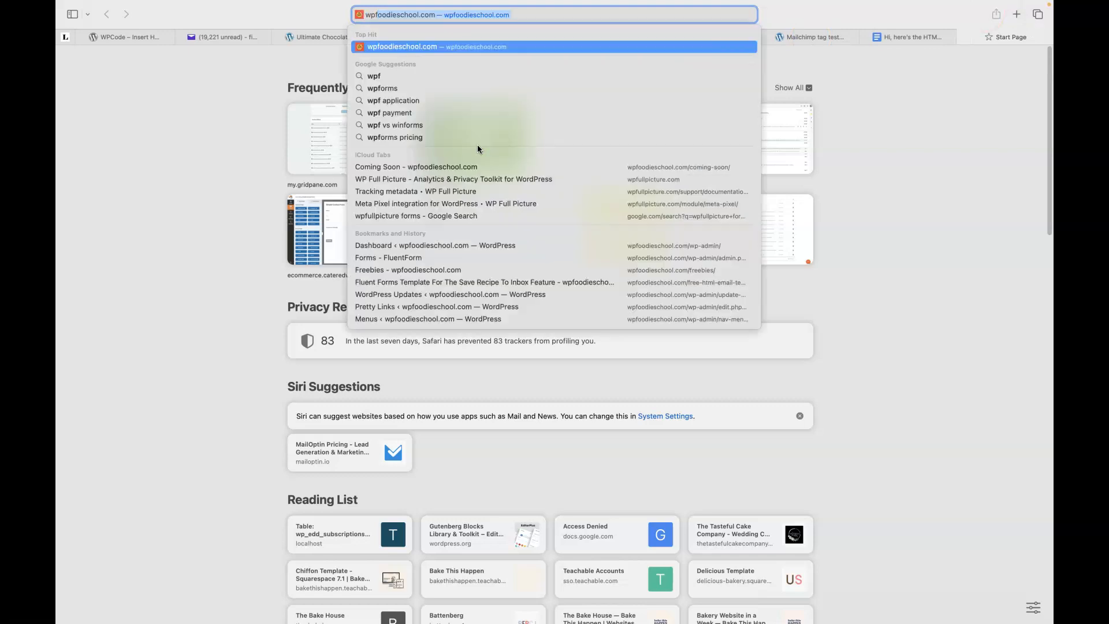
key("Return")
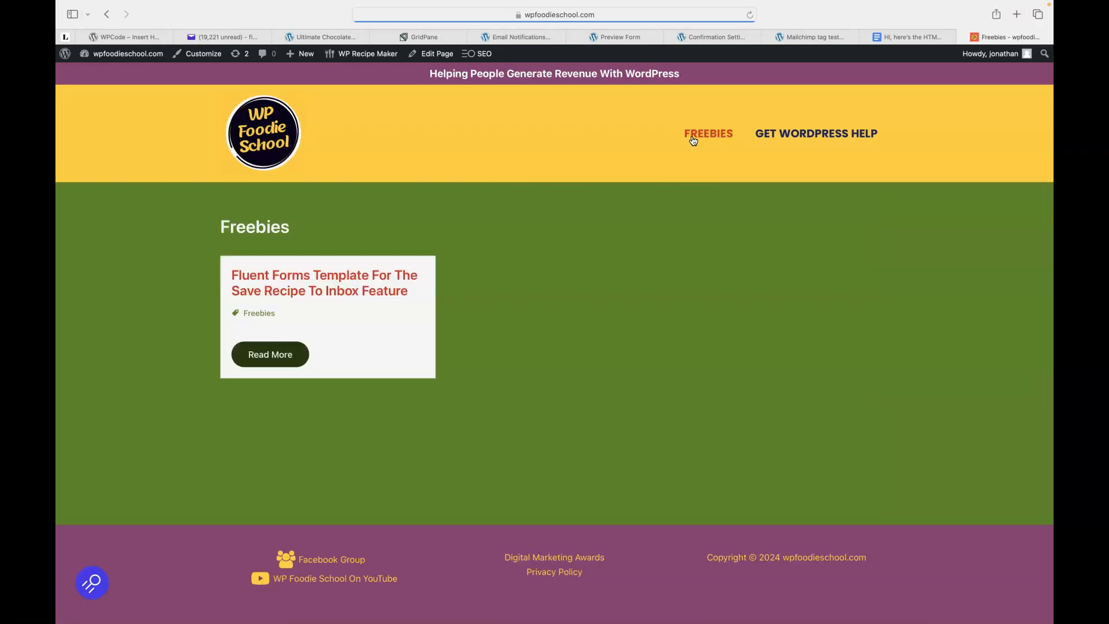
left_click(284, 281)
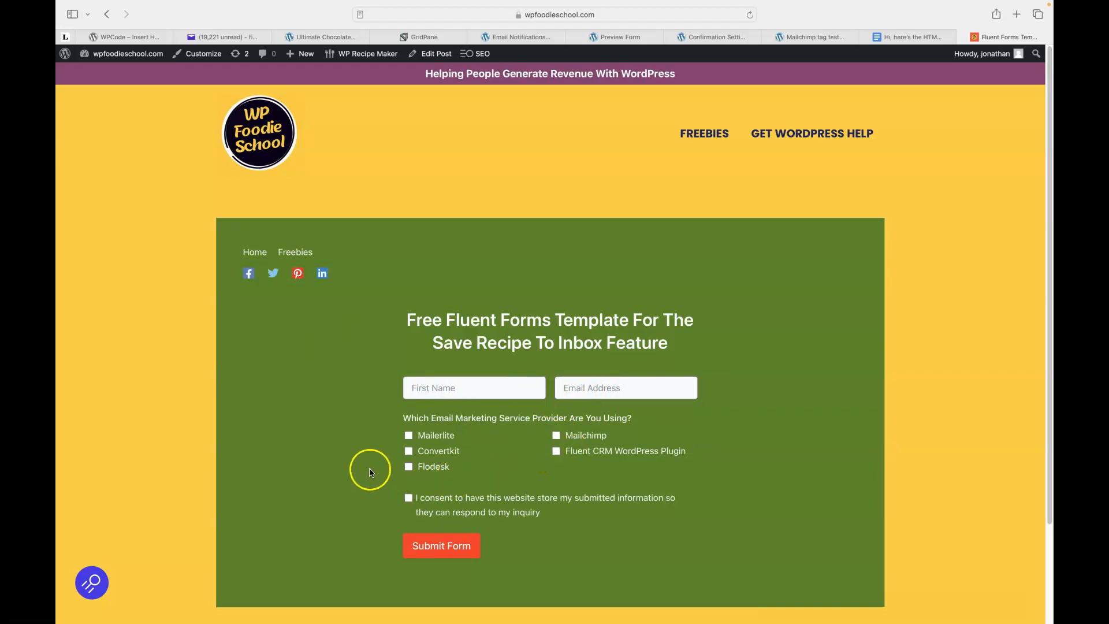
scroll(366, 468, "down", 1)
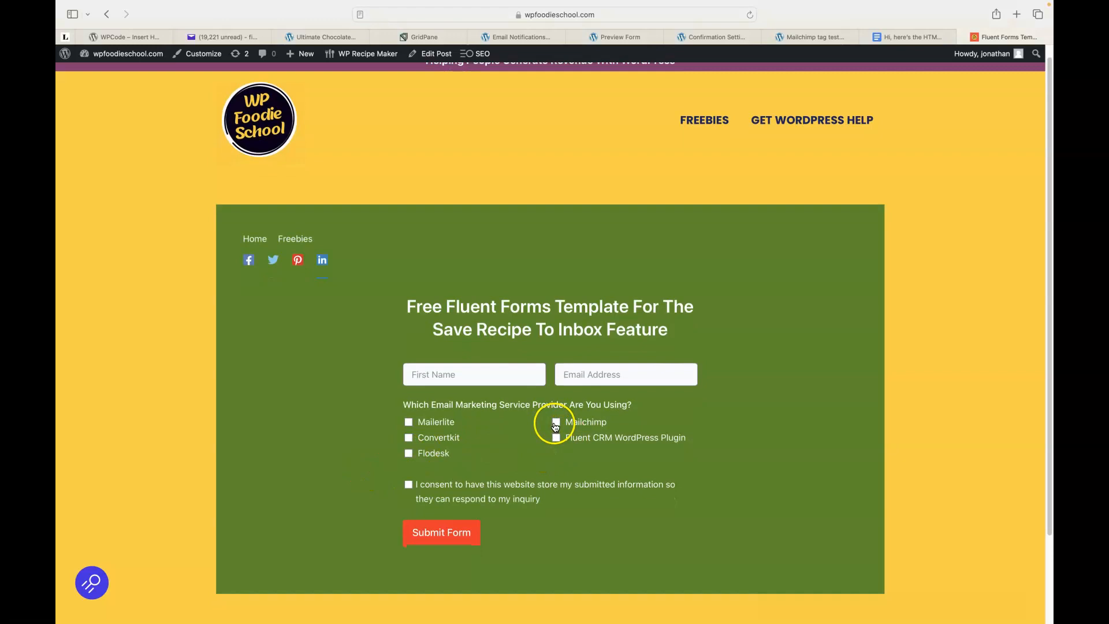
left_click(408, 486)
Read the HTML code email in Yahoo Mail, then move to the Google Doc holding the code.
left_click(220, 38)
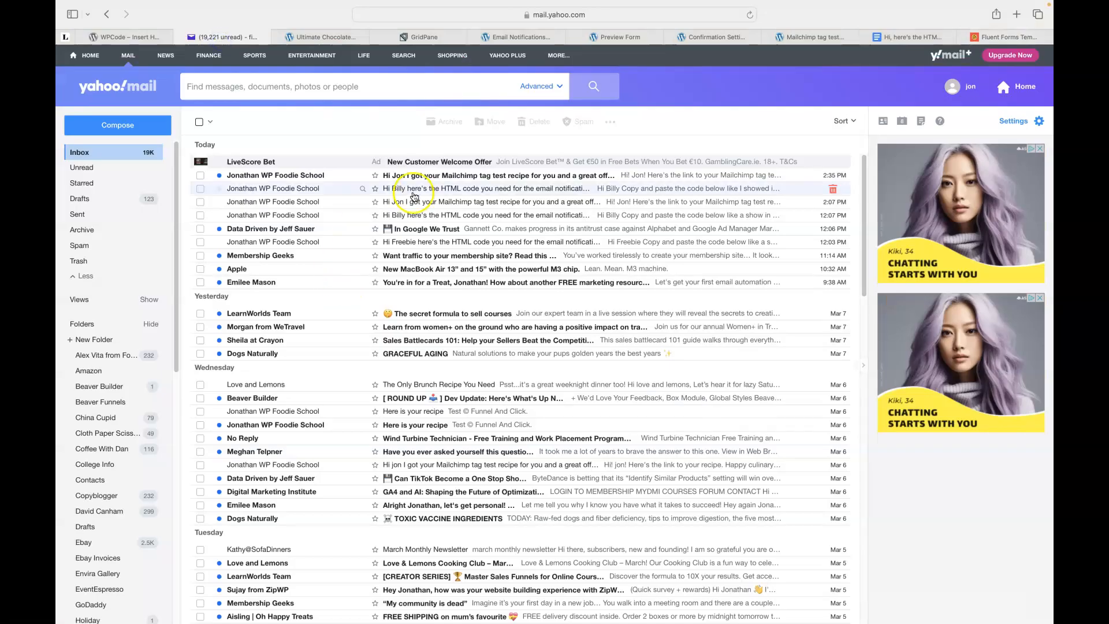
left_click(414, 193)
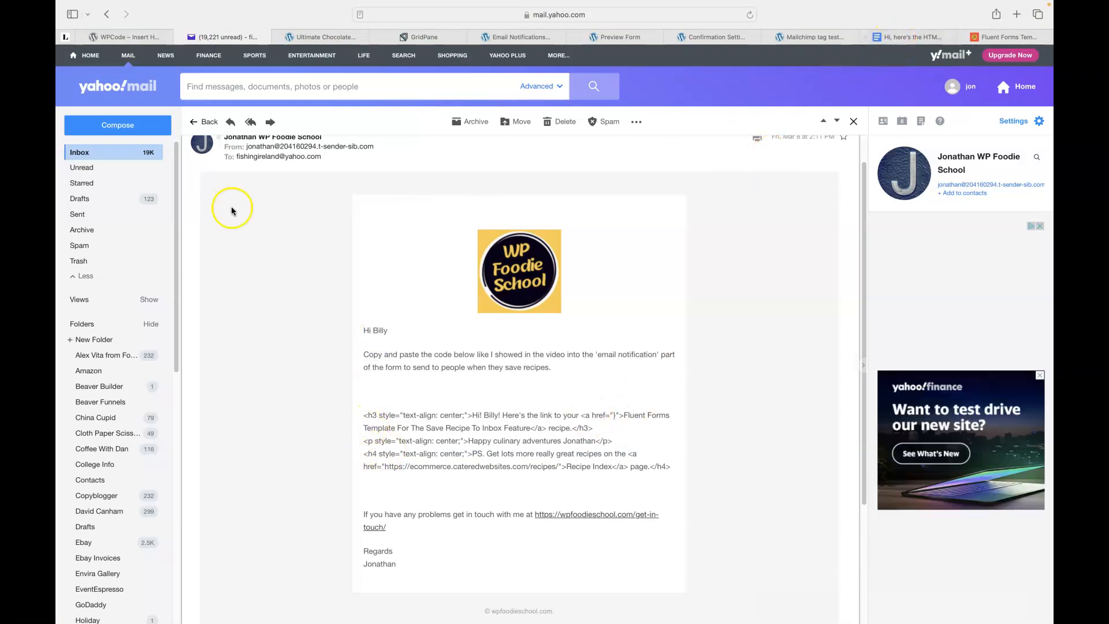
left_click(915, 40)
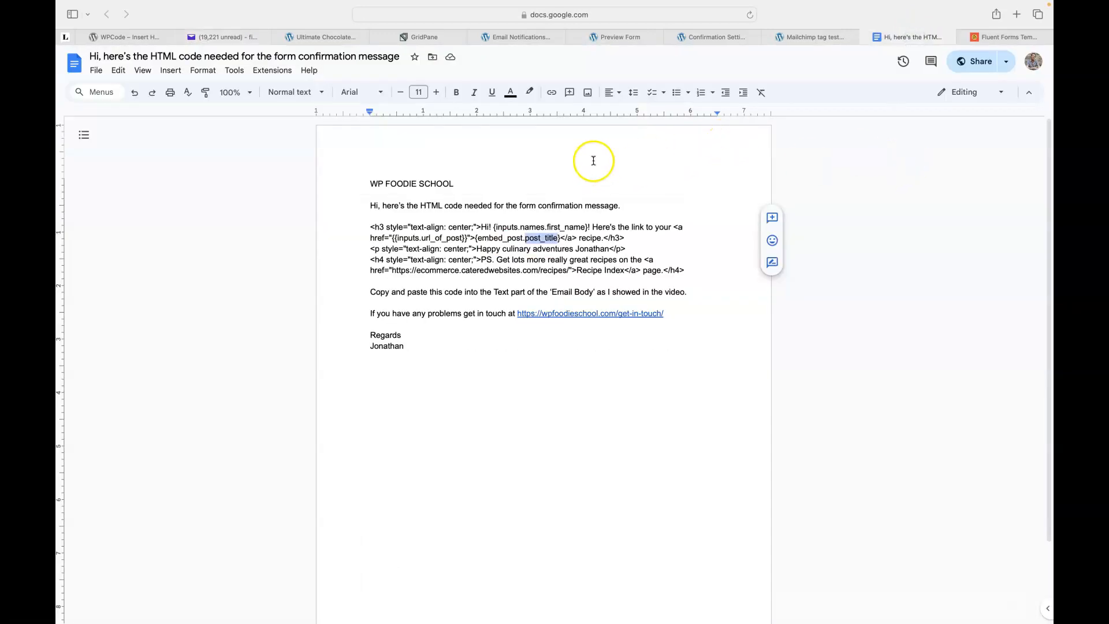
Copy the five-line HTML code block, from <h3 to </h4>, out of Google Docs.
left_click(369, 226)
left_click_drag(370, 227, 686, 273)
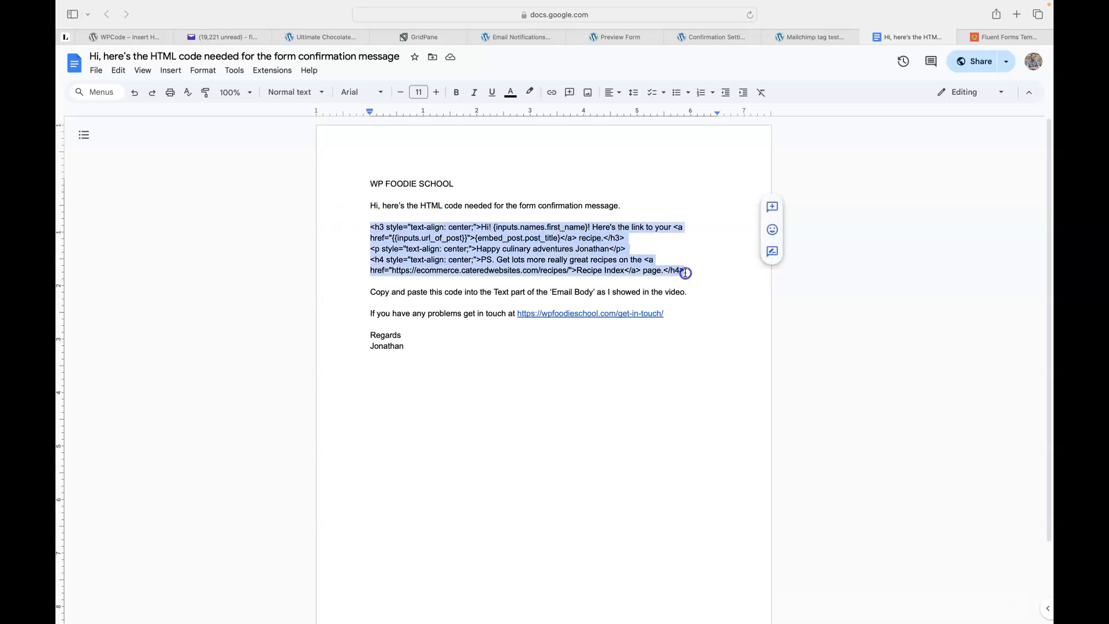
right_click(512, 251)
left_click(555, 281)
left_click(543, 37)
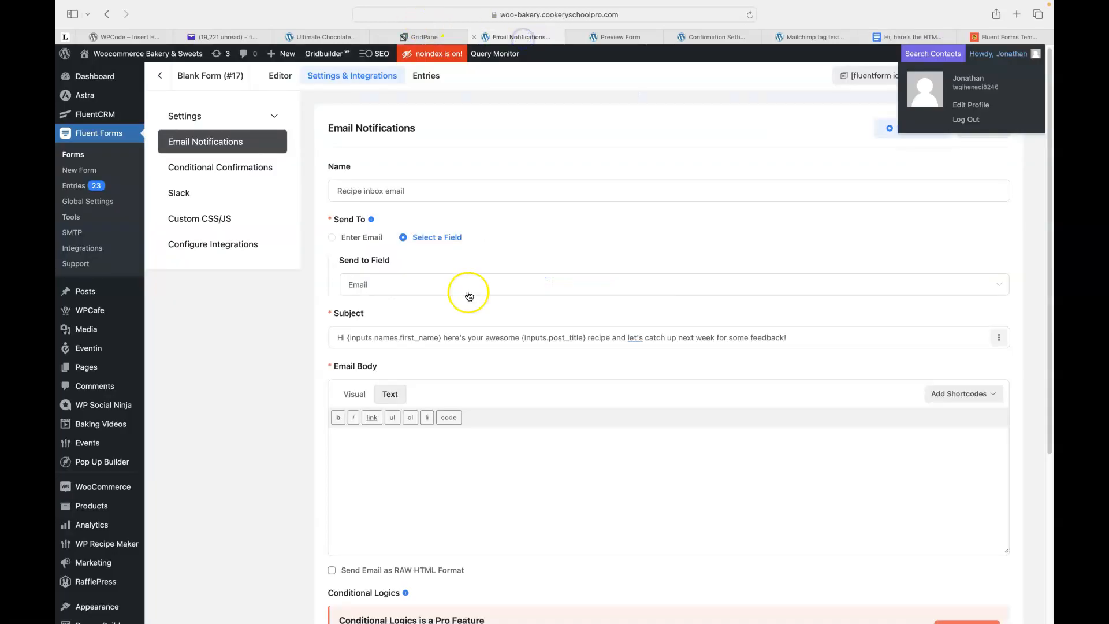
Paste the copied recipe HTML into the Recipe inbox email body and view it rendered.
scroll(473, 349, "down", 1)
left_click(372, 433)
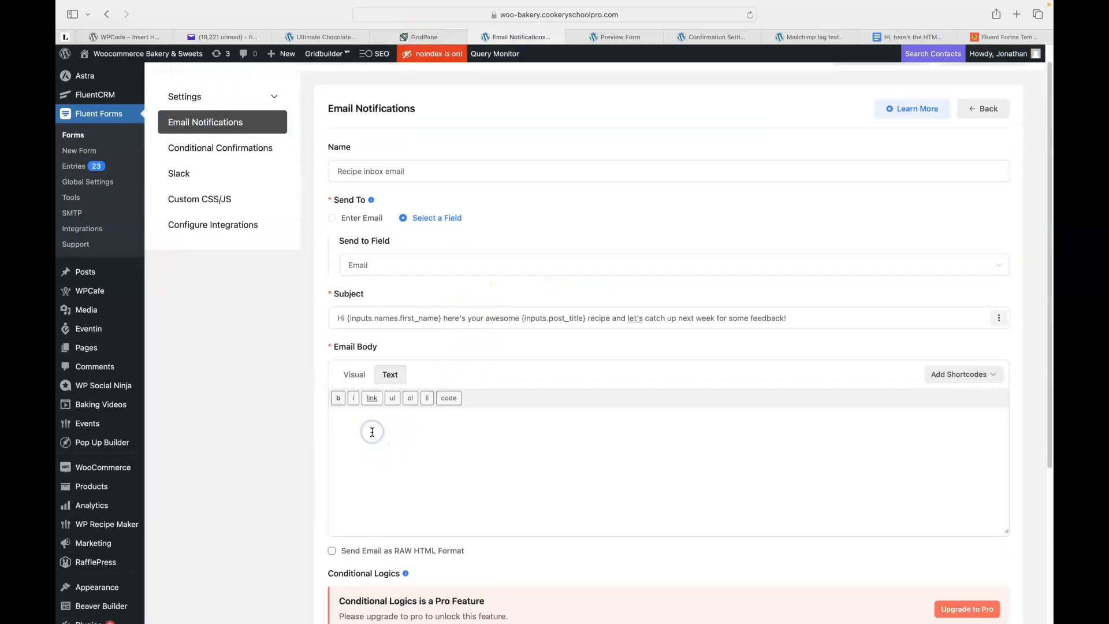
key("super+v")
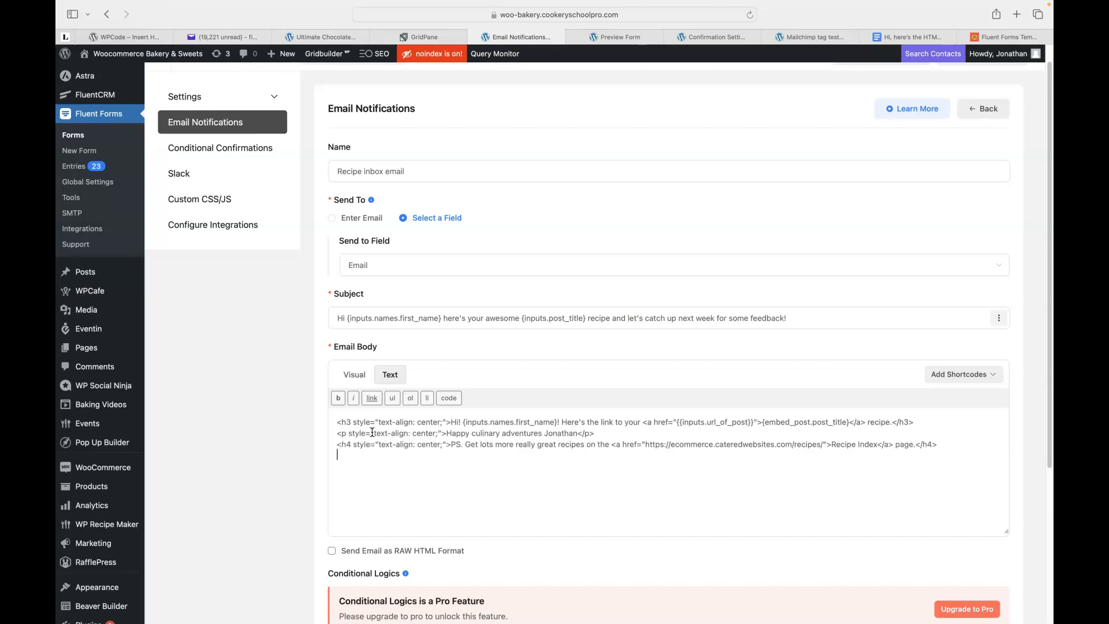
left_click(355, 377)
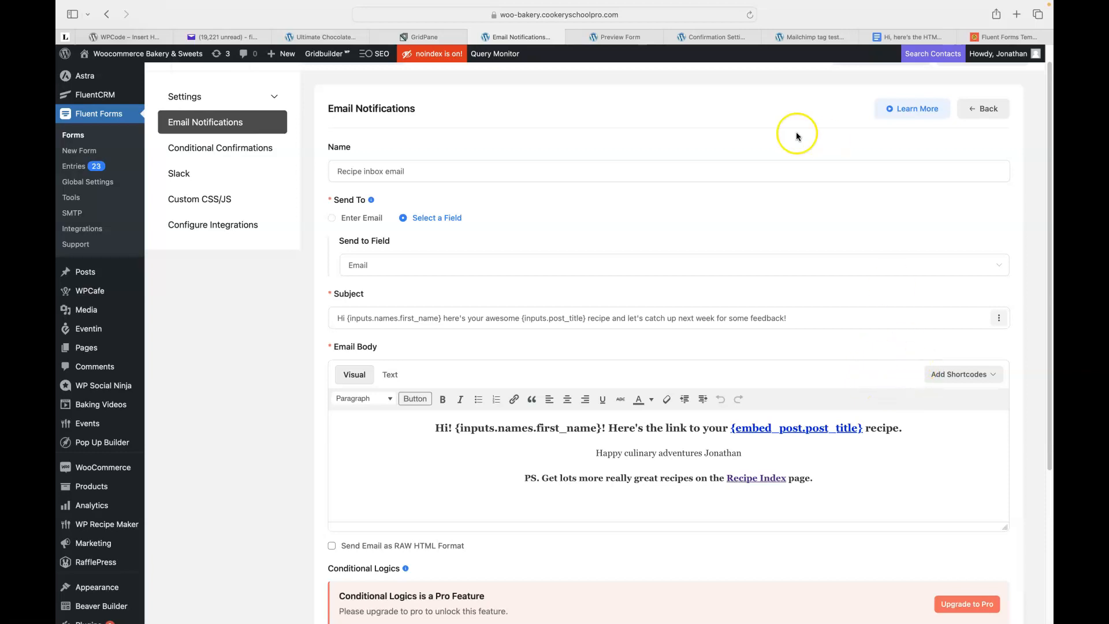
Close the WPCode menu and review the centred email body: first-name greeting, linked post title, Recipe Index PS.
left_click(798, 37)
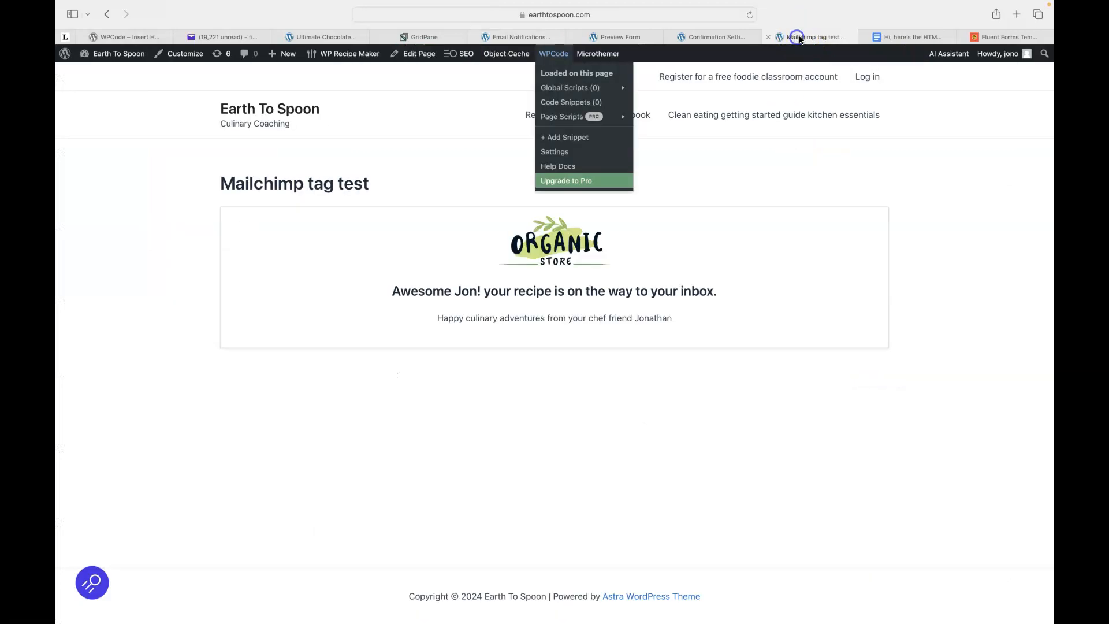
left_click(711, 179)
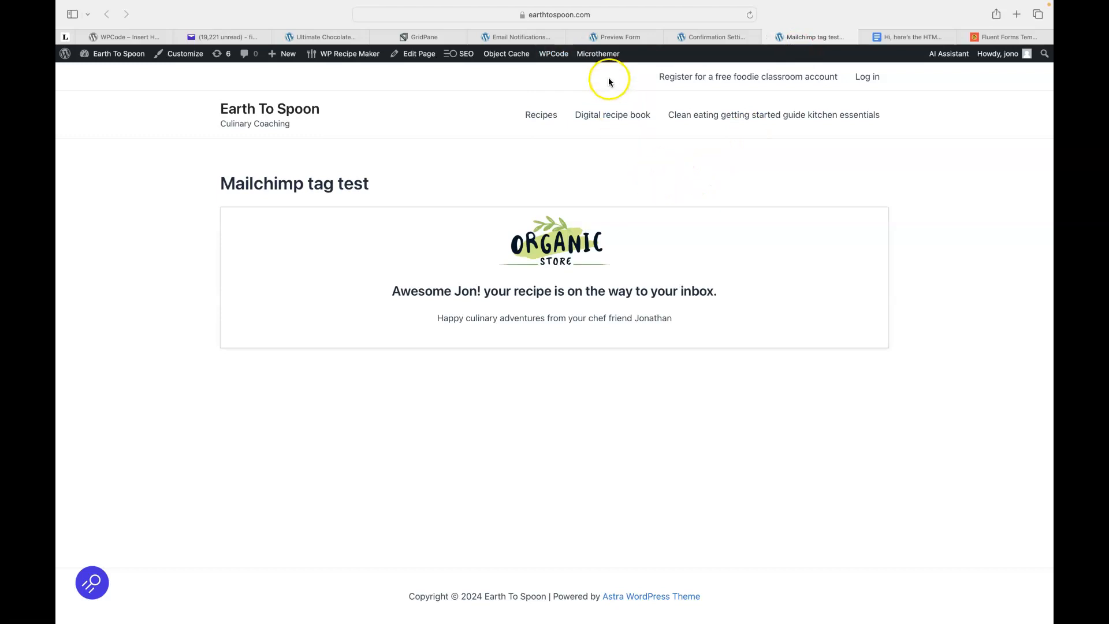
left_click(513, 36)
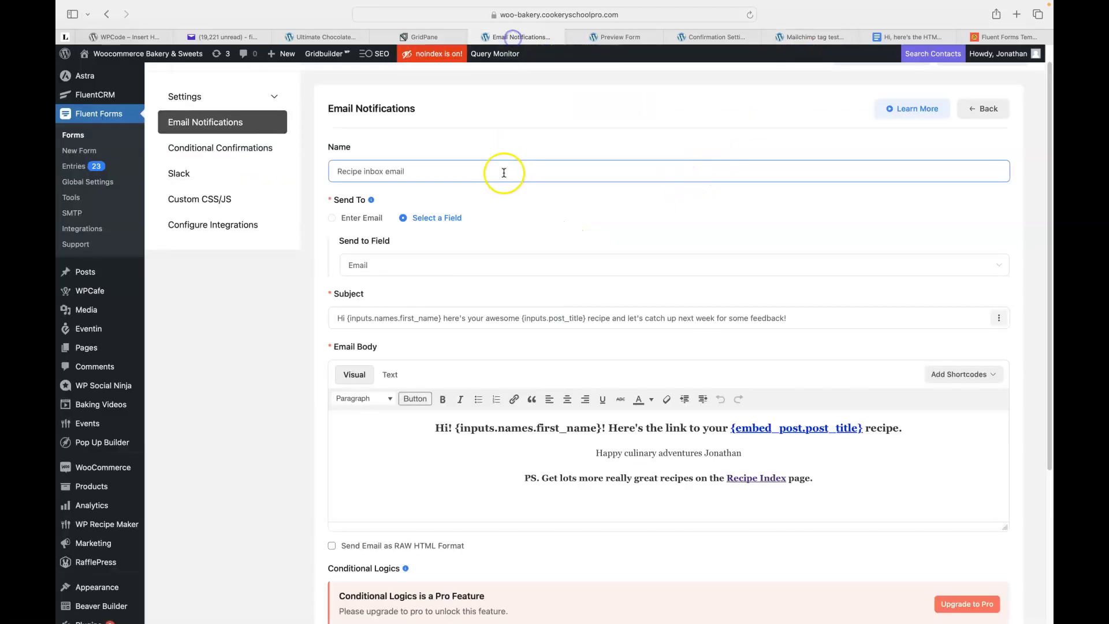
left_click(514, 203)
left_click(277, 377)
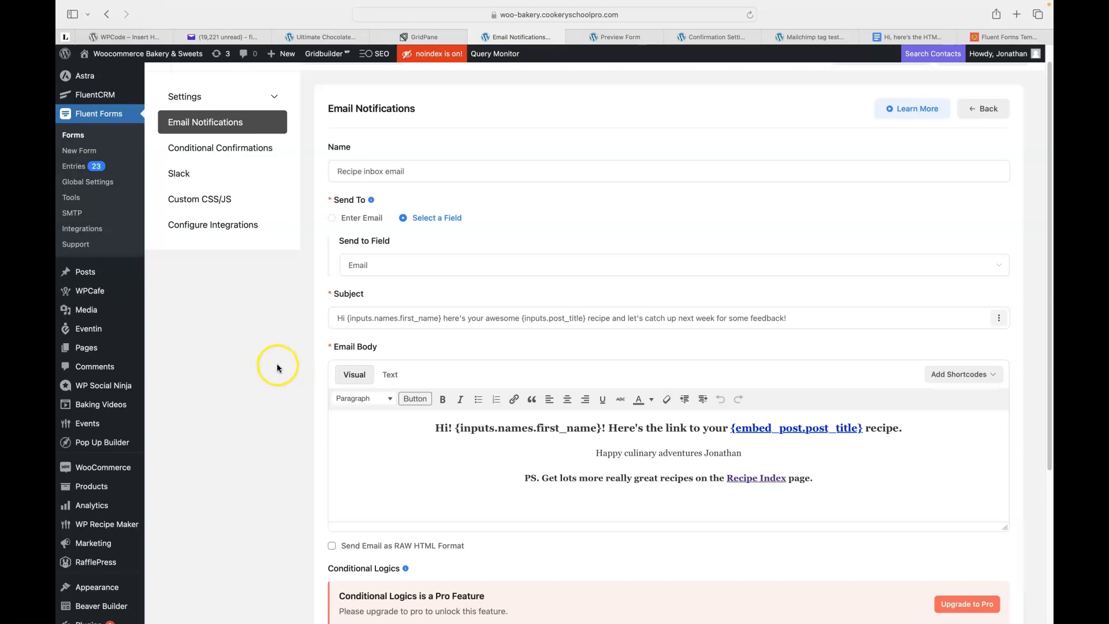
scroll(277, 365, "down", 1)
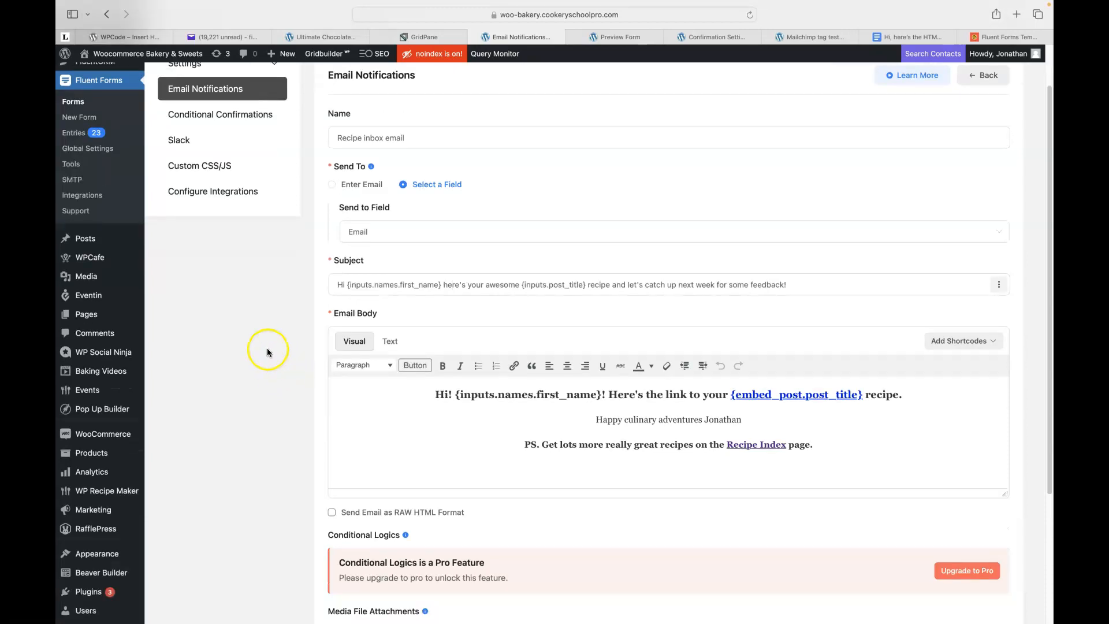
Load the Fluent Forms website's Pricing page and switch it to Lifetime licence prices.
left_click(1020, 16)
type("fluentforms.com")
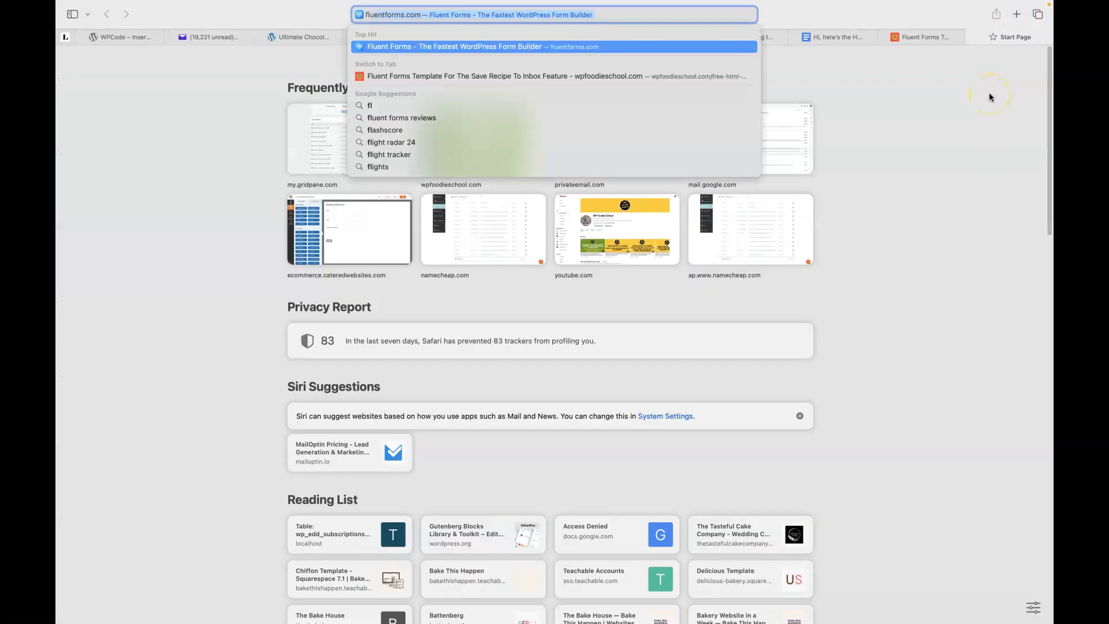
key("Return")
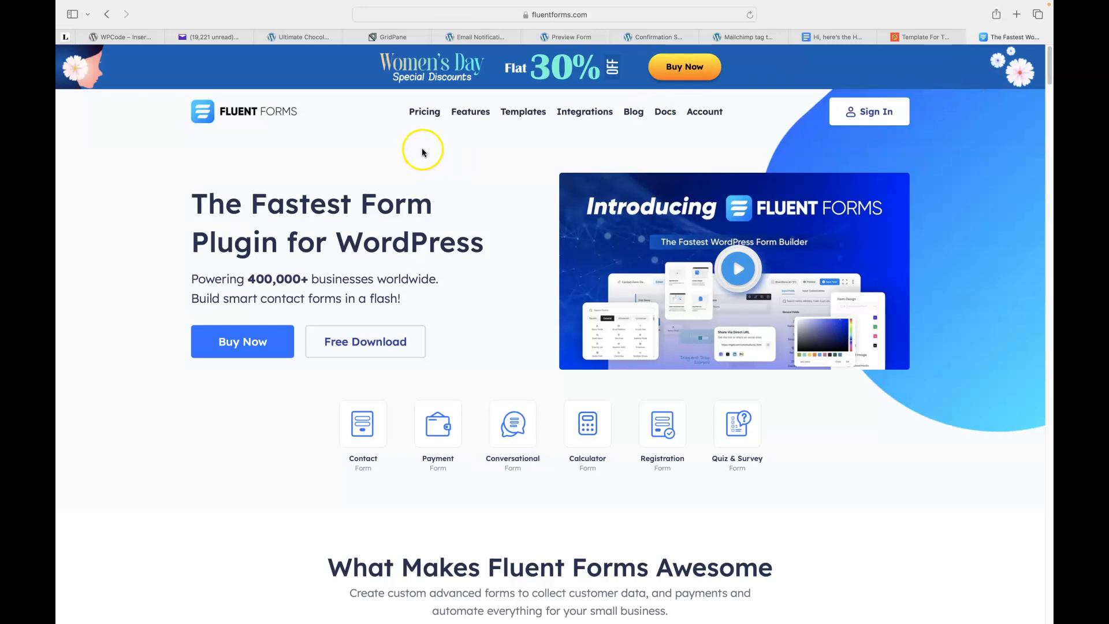
left_click(423, 113)
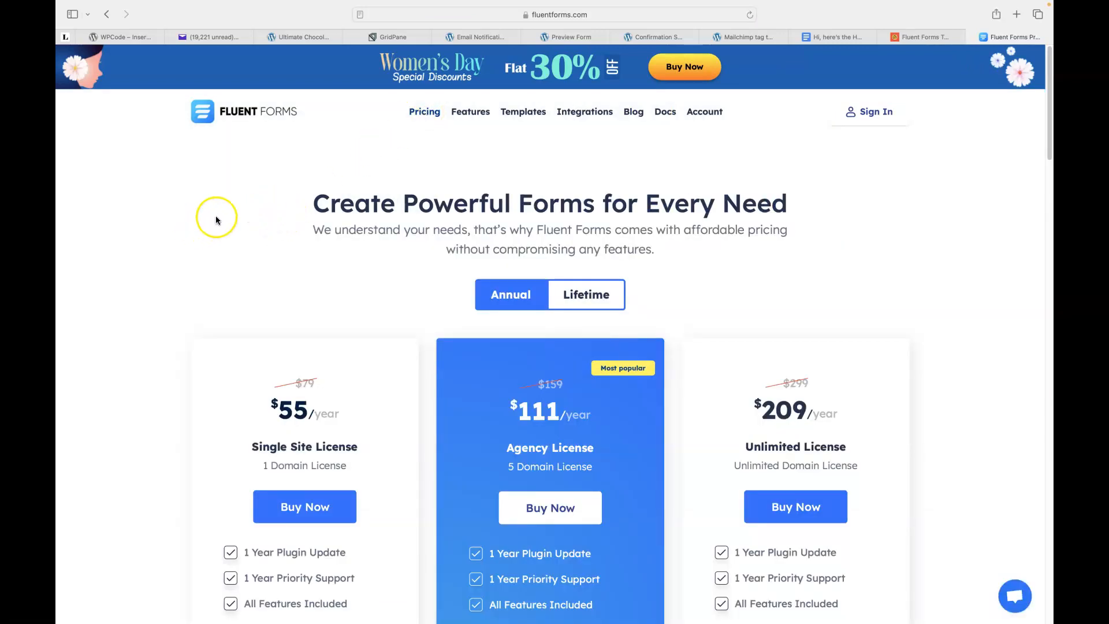
scroll(188, 218, "down", 3)
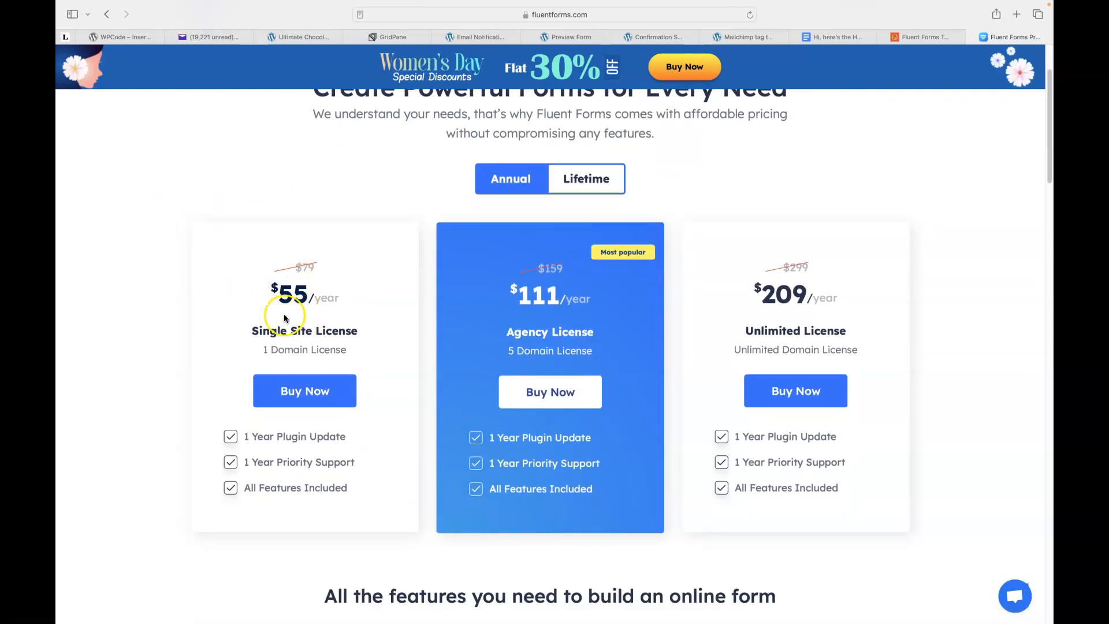
left_click(582, 183)
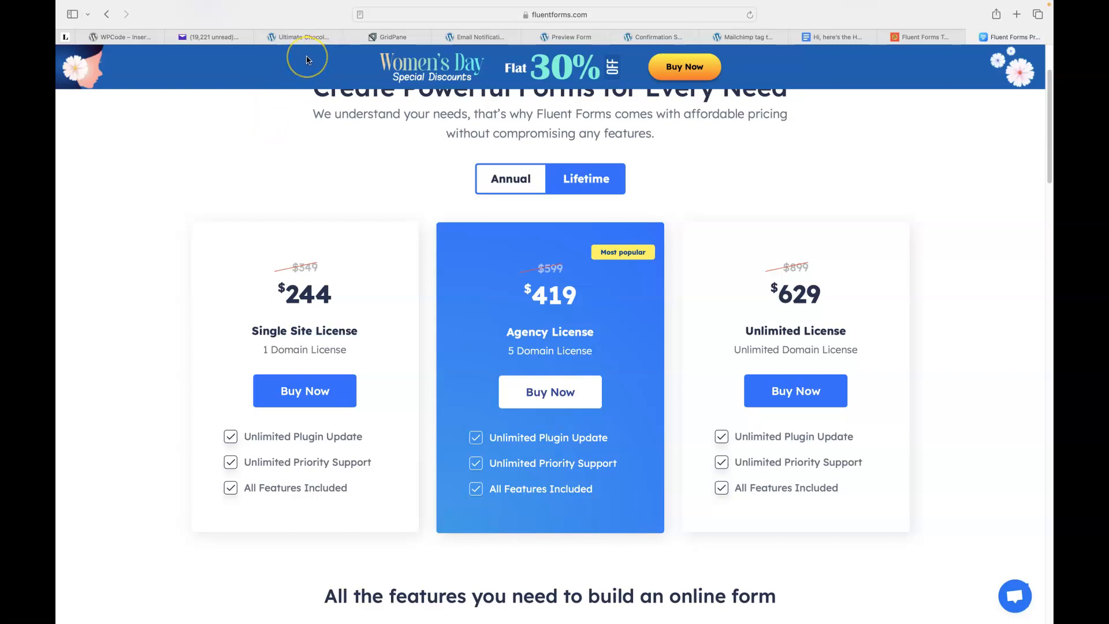
Leave the Lifetime pricing page ($244, $419, $629 plans) and return to the email notification settings.
scroll(247, 140, "up", 3)
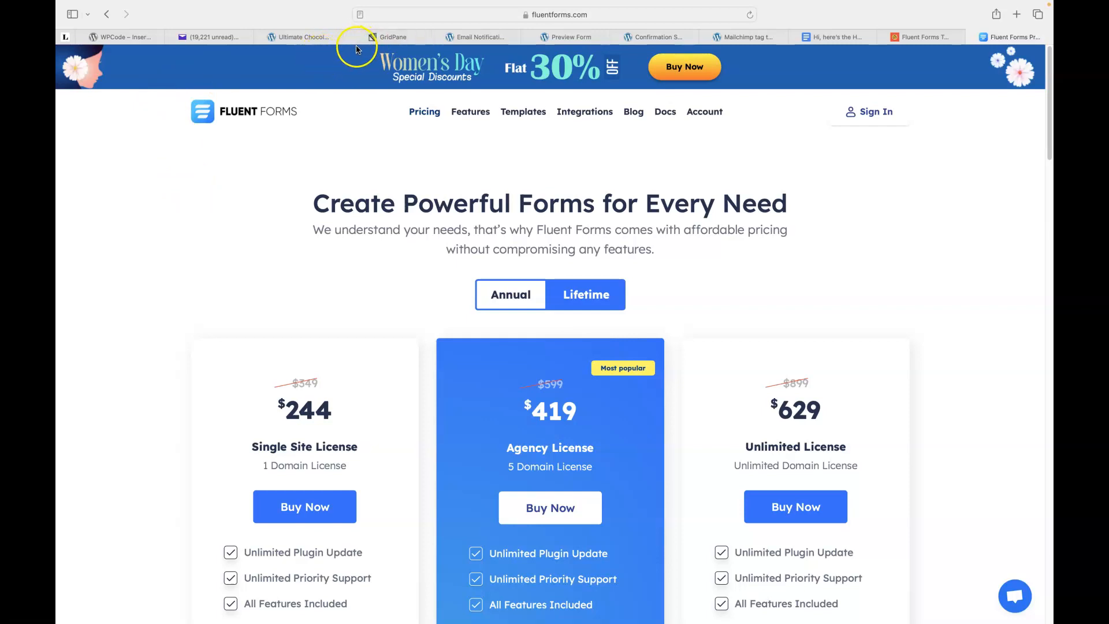
left_click(483, 38)
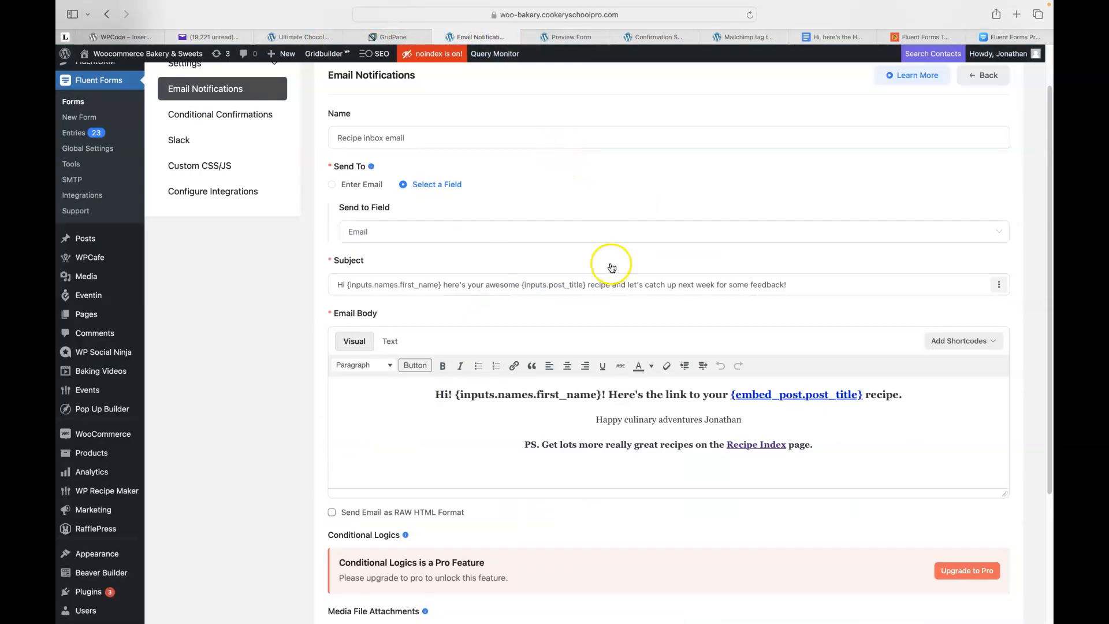
Check the Recipe inbox notification's Send to Field recipient select, then switch to Yahoo Mail.
left_click(679, 243)
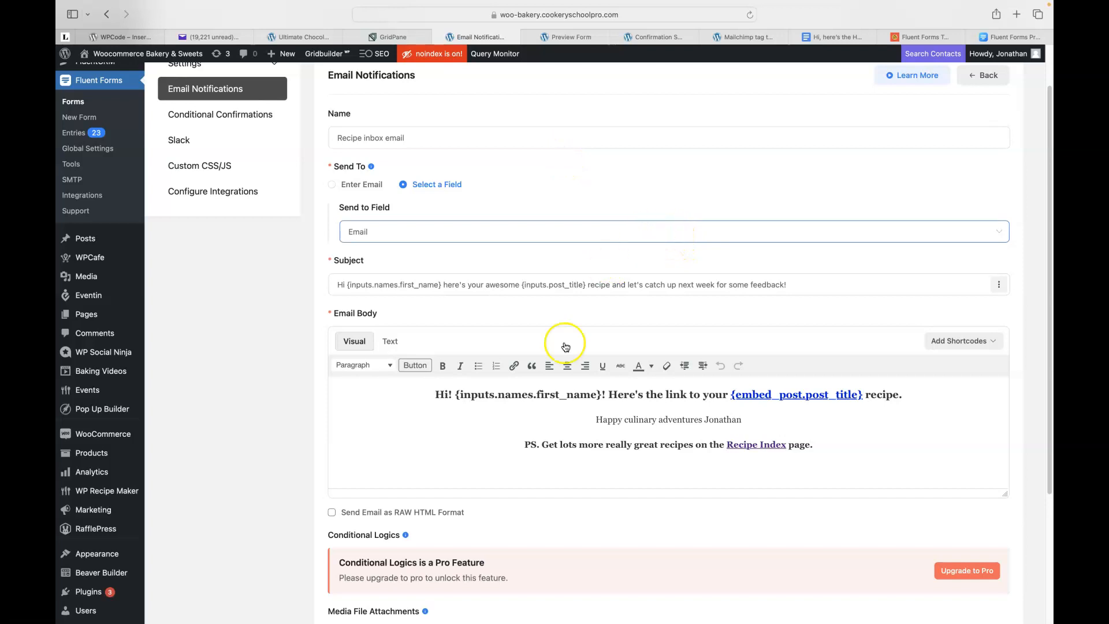
scroll(491, 421, "down", 1)
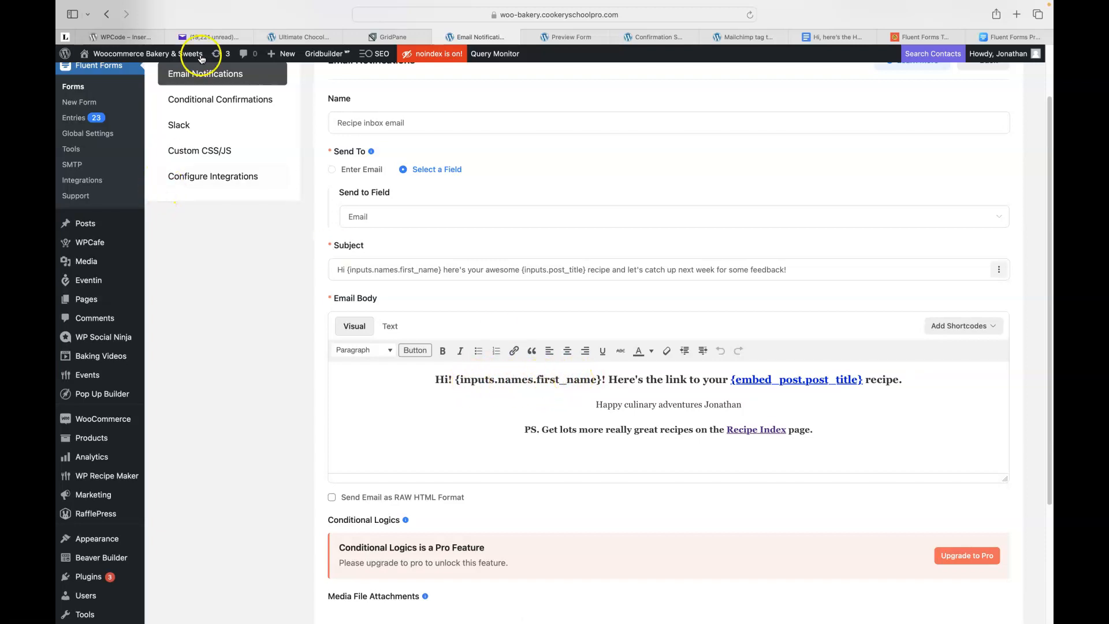
left_click(196, 38)
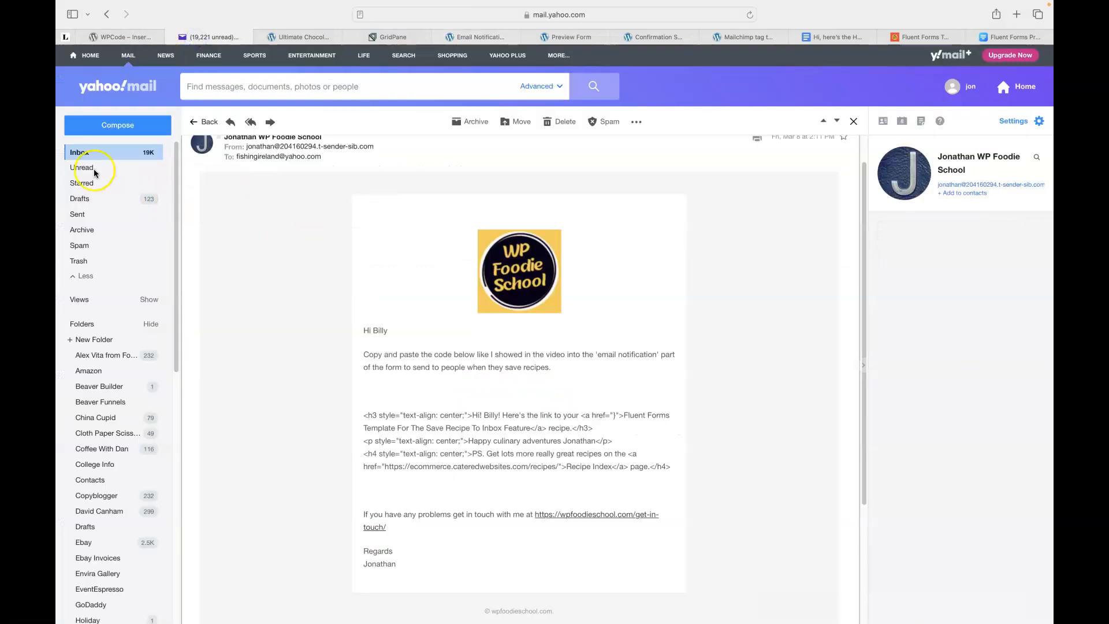
Open the newest recipe test email in the Yahoo inbox to check it, then return to the notification settings.
left_click(80, 154)
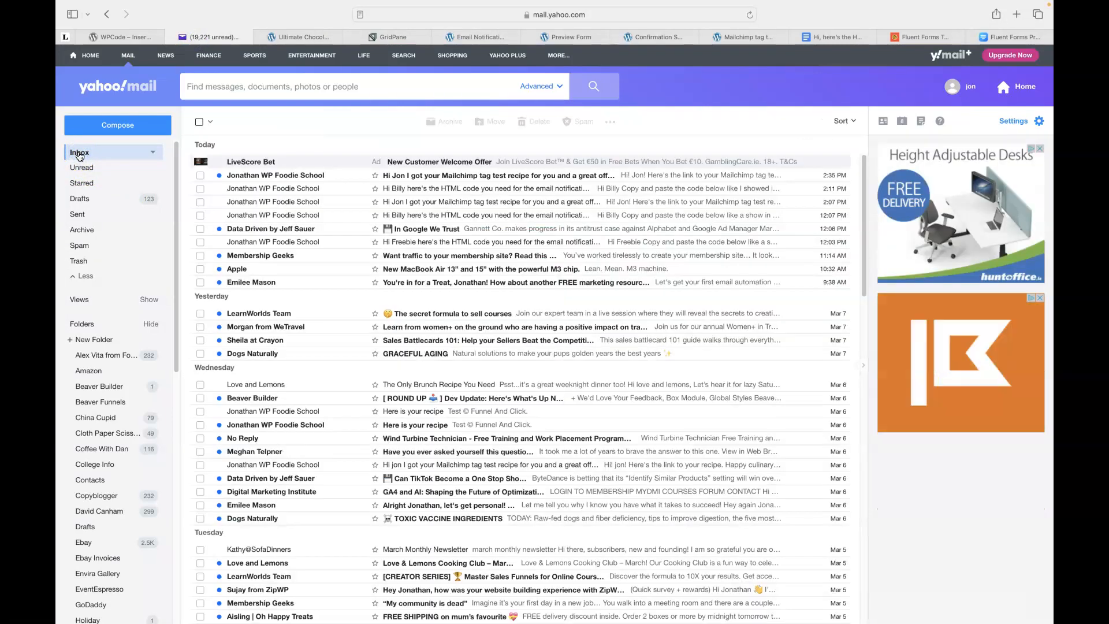
left_click(411, 176)
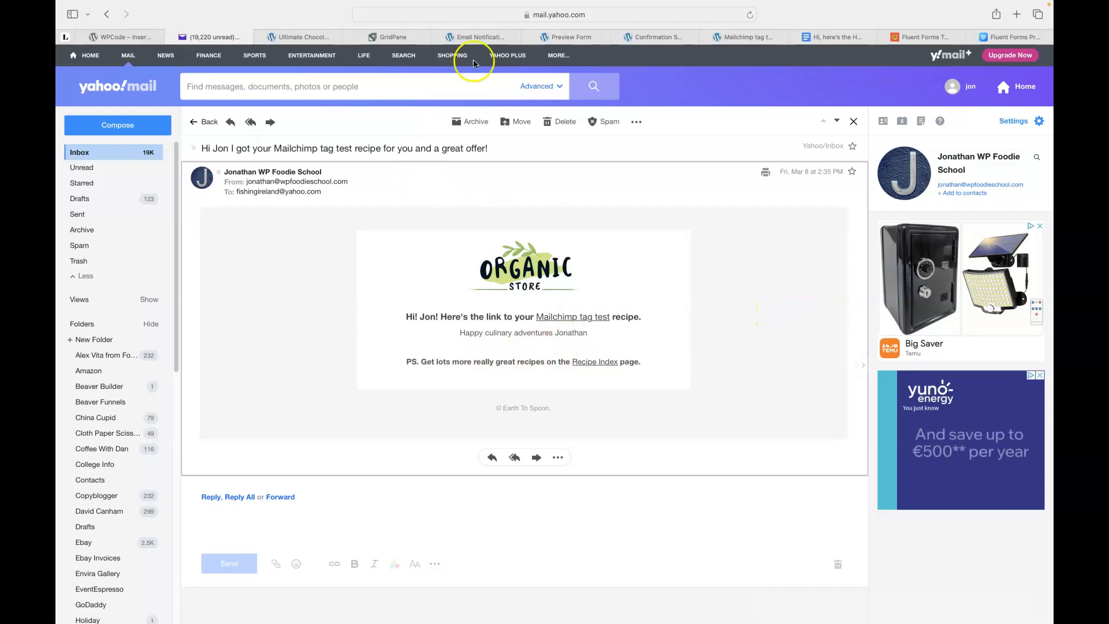
left_click(471, 36)
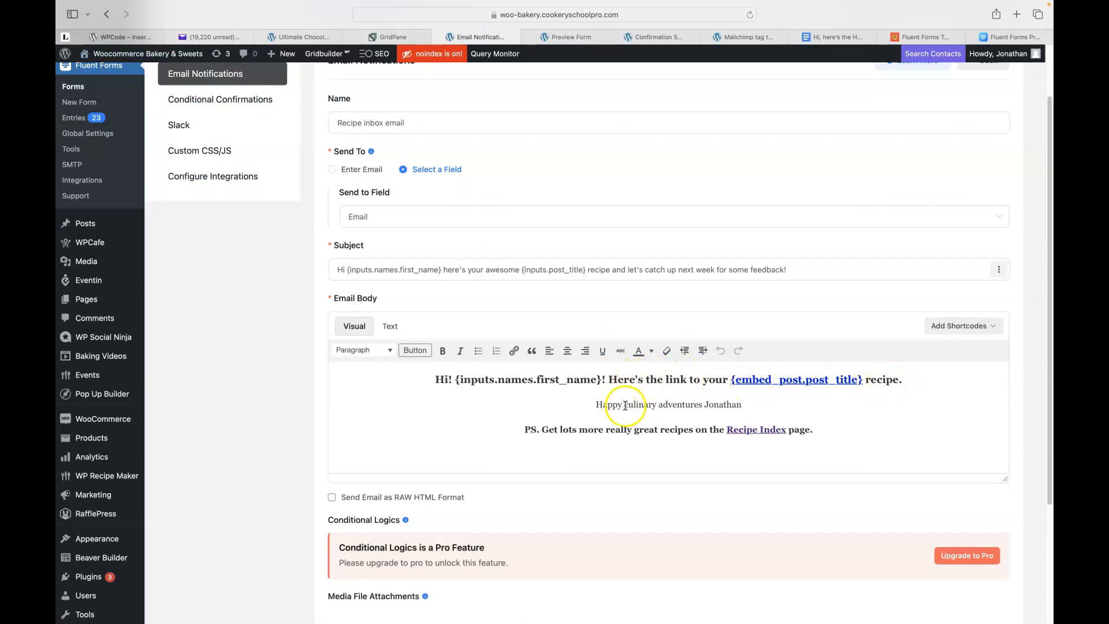
Show the email body as raw HTML, select the old ecommerce.cateredwebsites.com link address, and open a new browser tab.
double_click(719, 404)
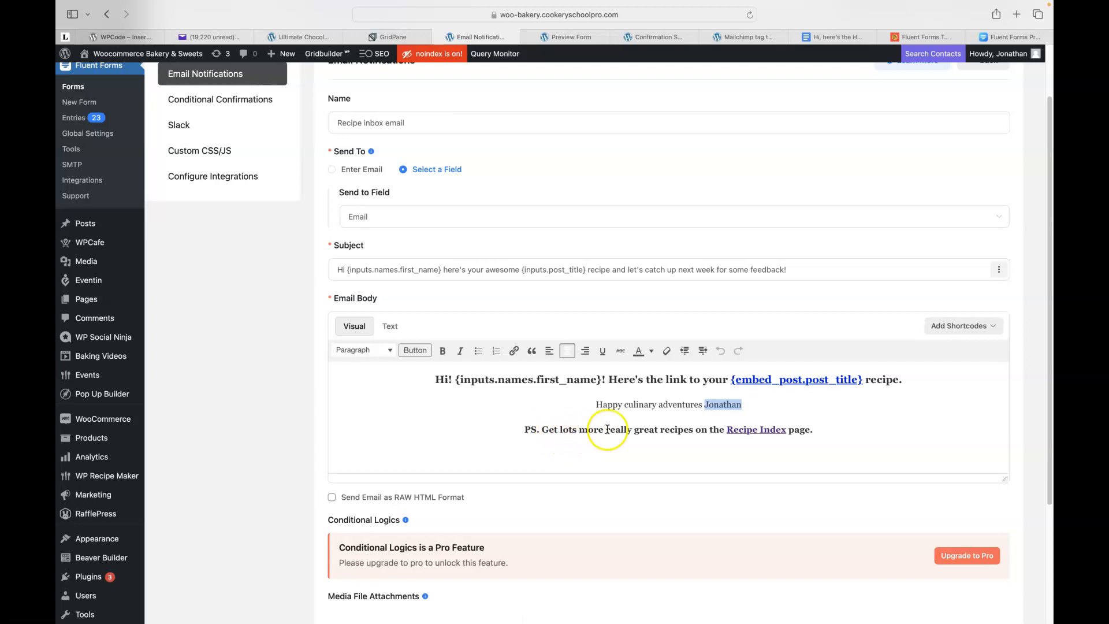
left_click(387, 328)
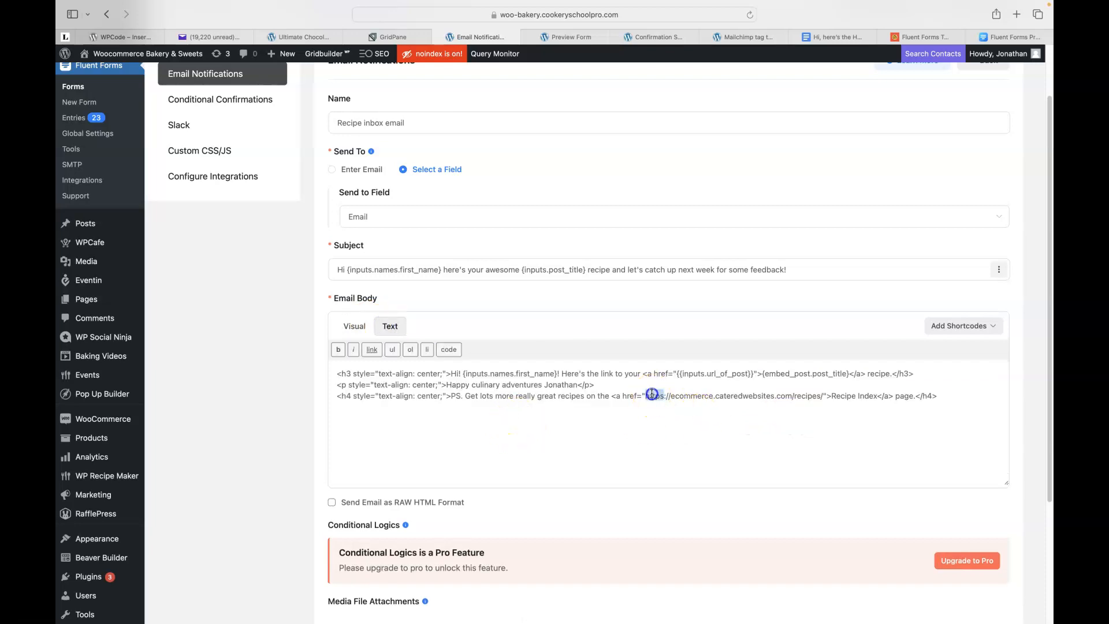
left_click_drag(674, 395, 752, 399)
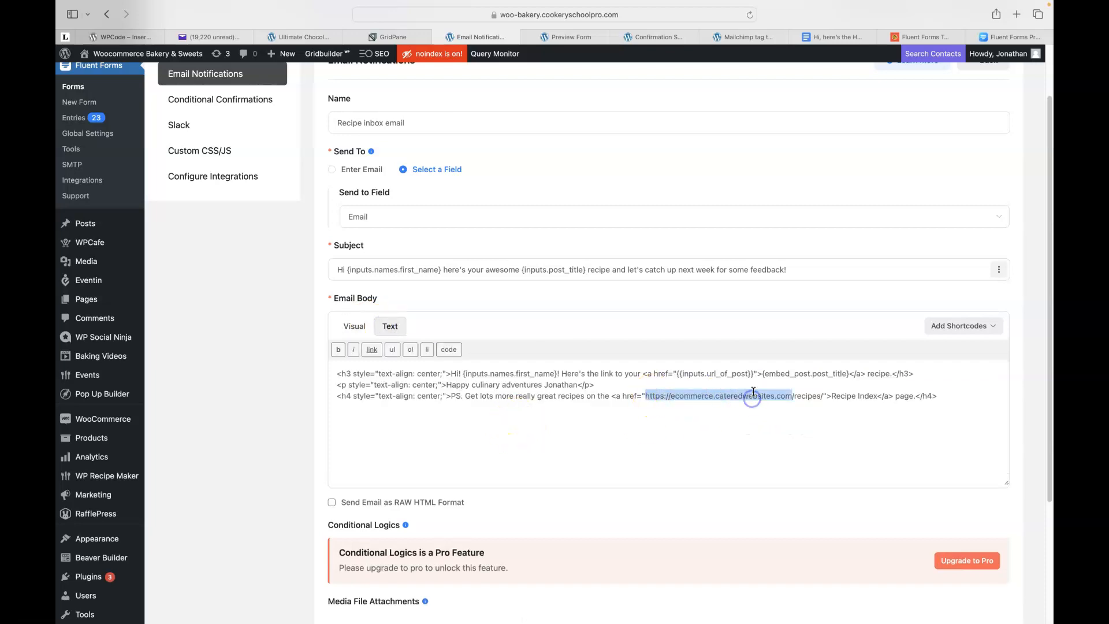
left_click(1017, 15)
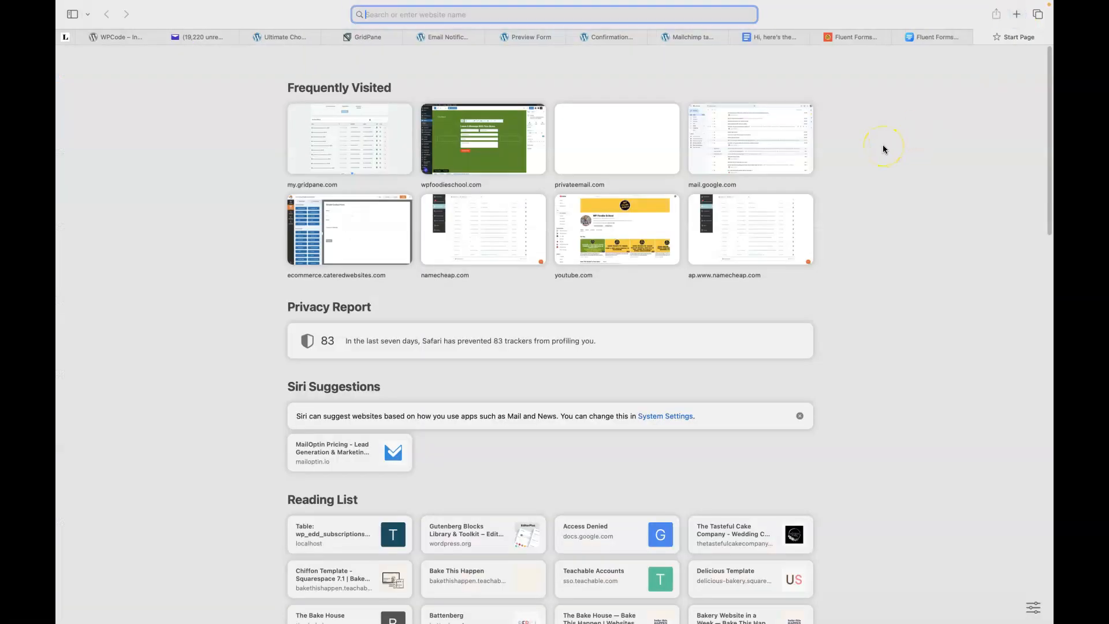
Load the earthtospoon.com Recipes page, copy its web address, and return to the notification settings.
type("eat")
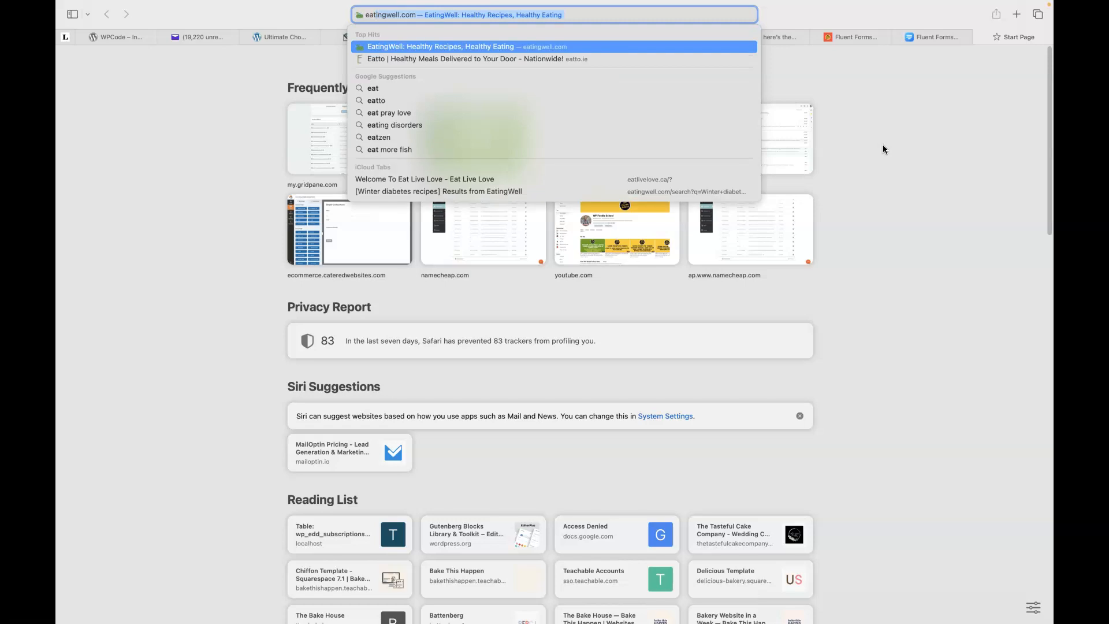
key("BackSpace")
type("rth")
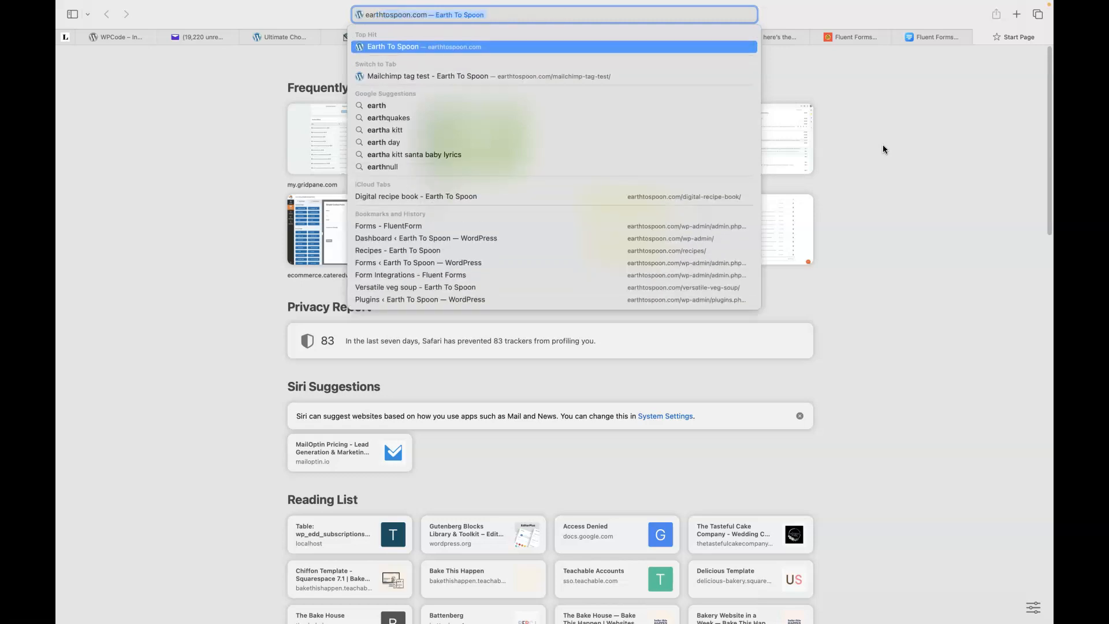
key("Return")
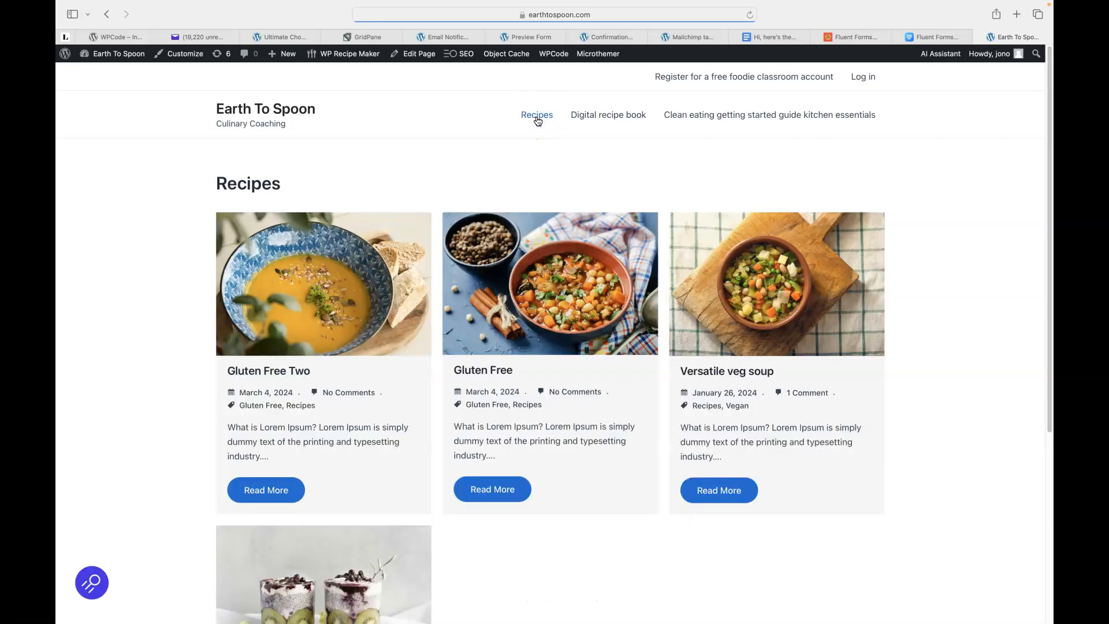
scroll(381, 164, "down", 1)
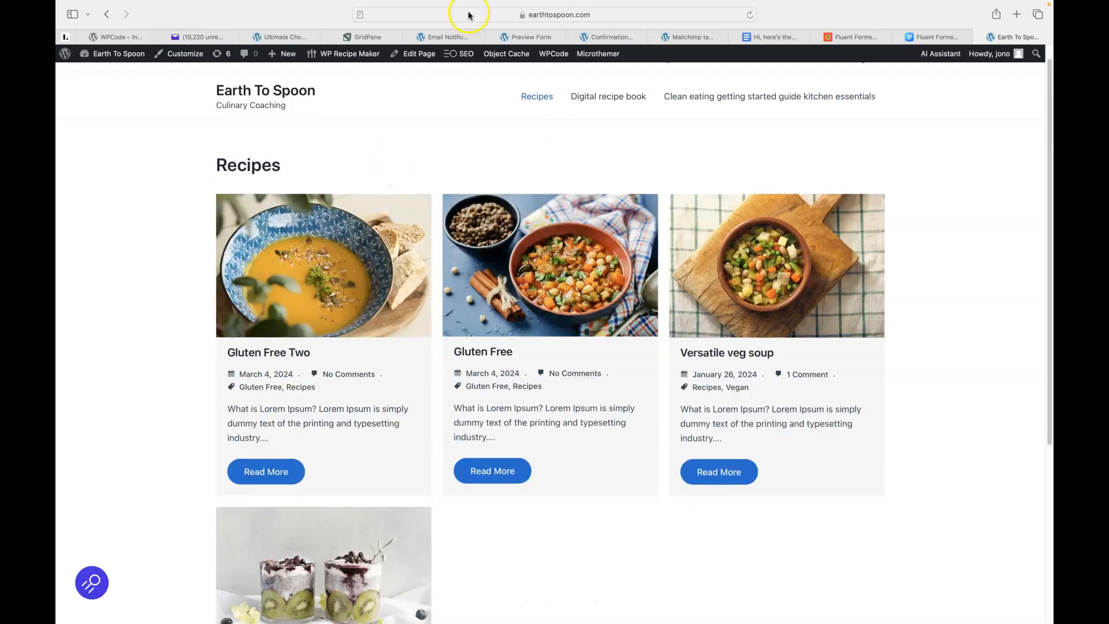
left_click(442, 16)
right_click(440, 17)
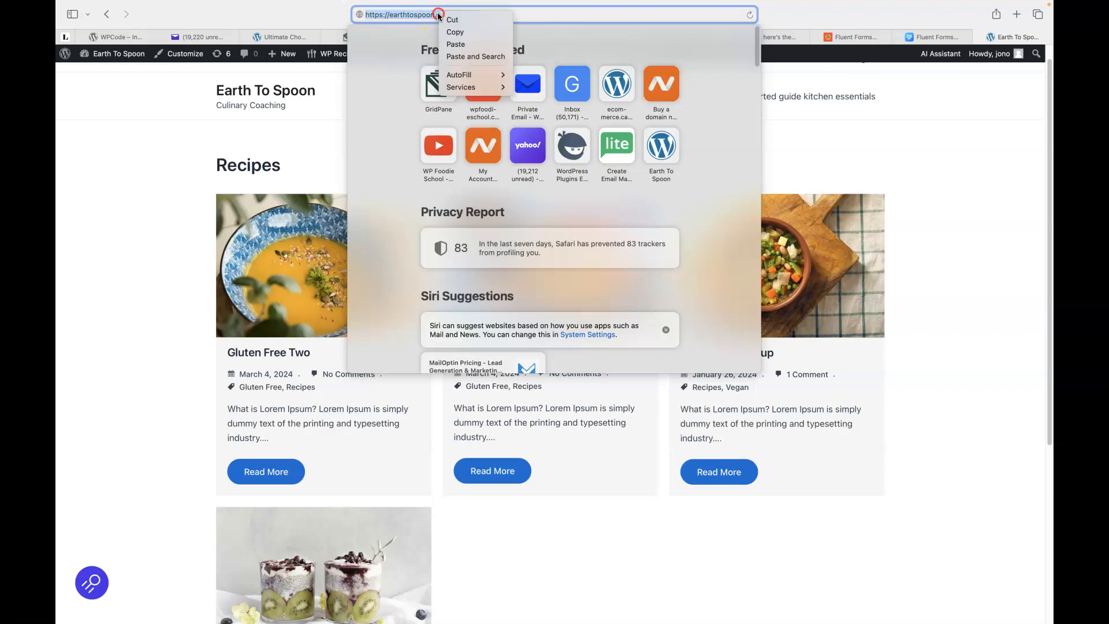
left_click(453, 30)
left_click(148, 149)
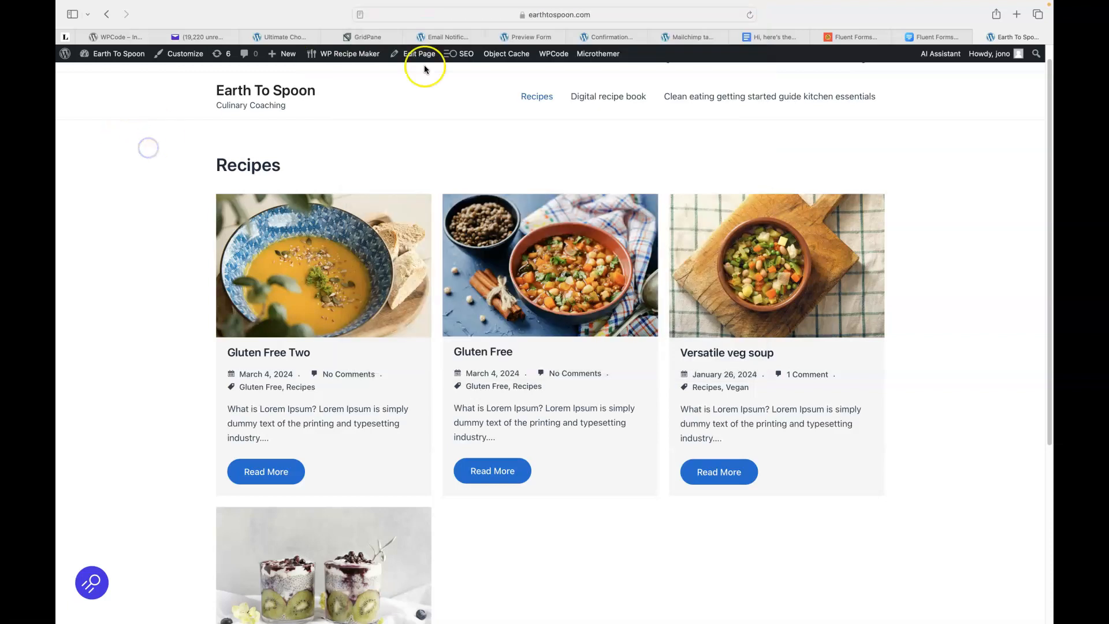
left_click(442, 37)
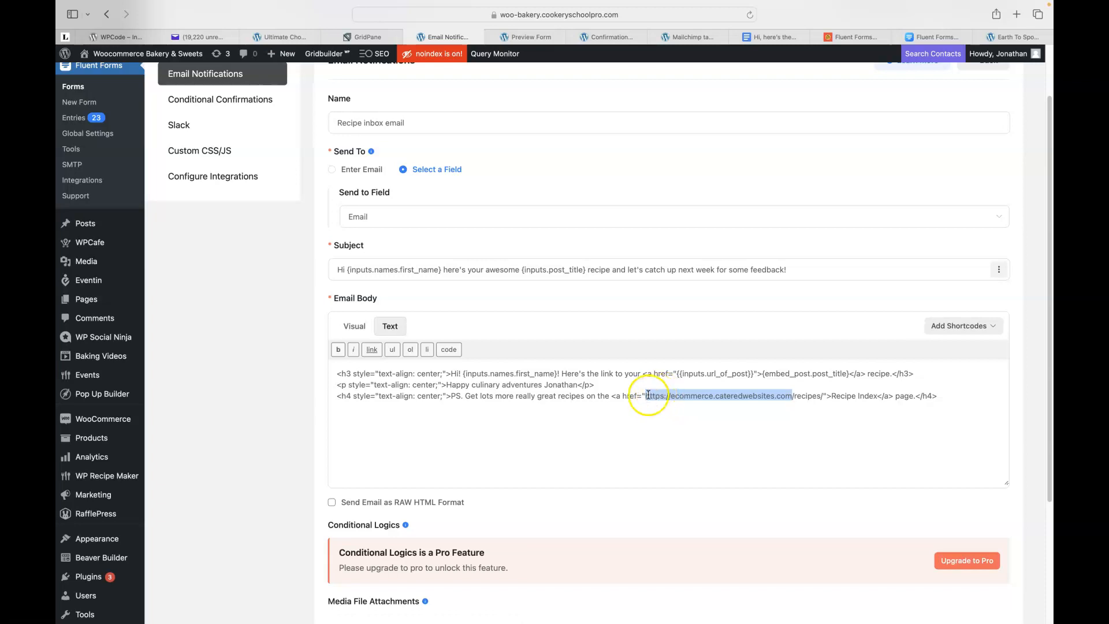
left_click_drag(647, 396, 821, 395)
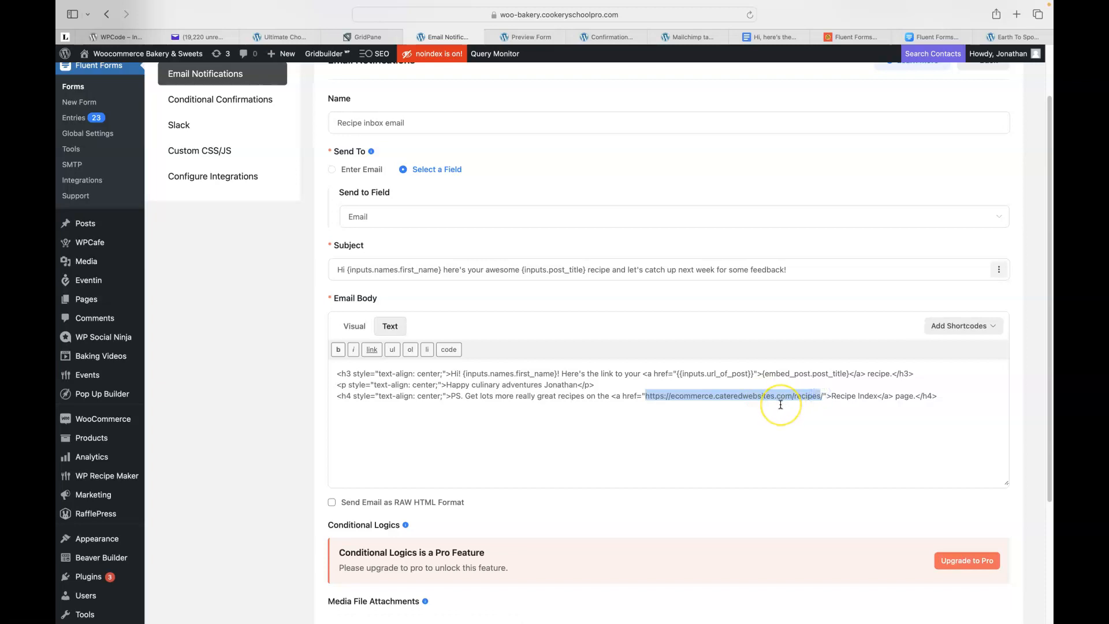
key("BackSpace")
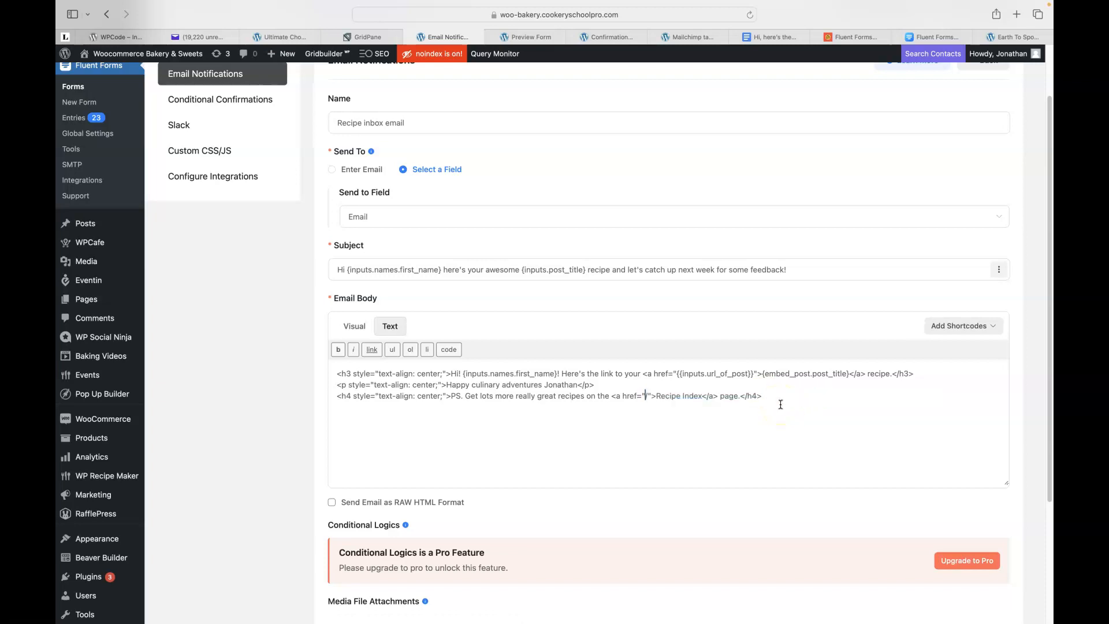
key("Delete")
key("super+v")
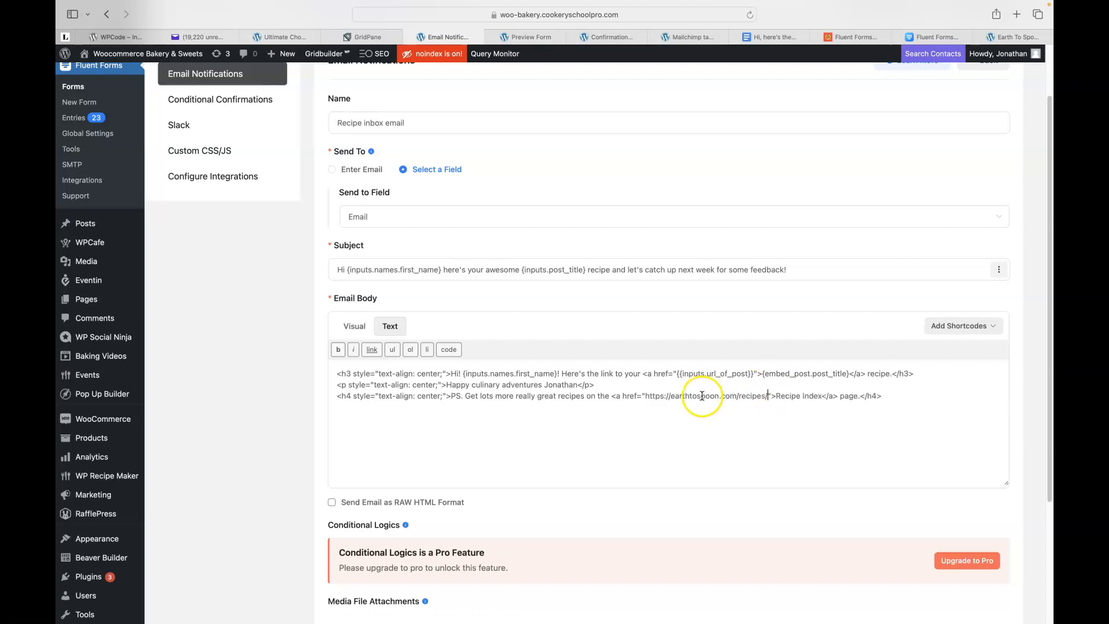
left_click(352, 328)
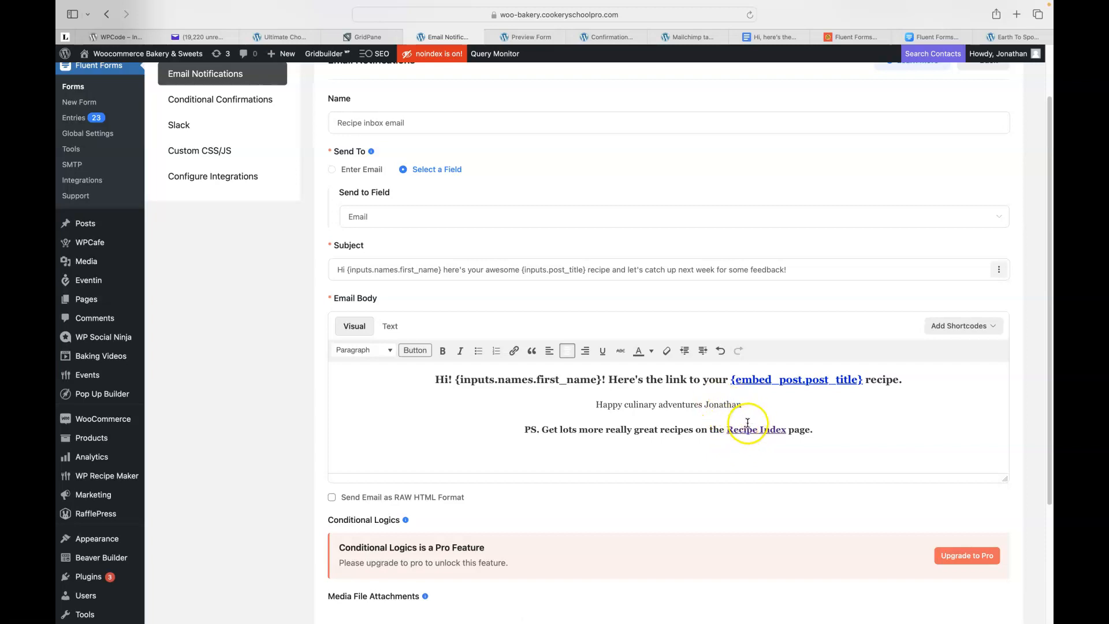
scroll(748, 422, "down", 5)
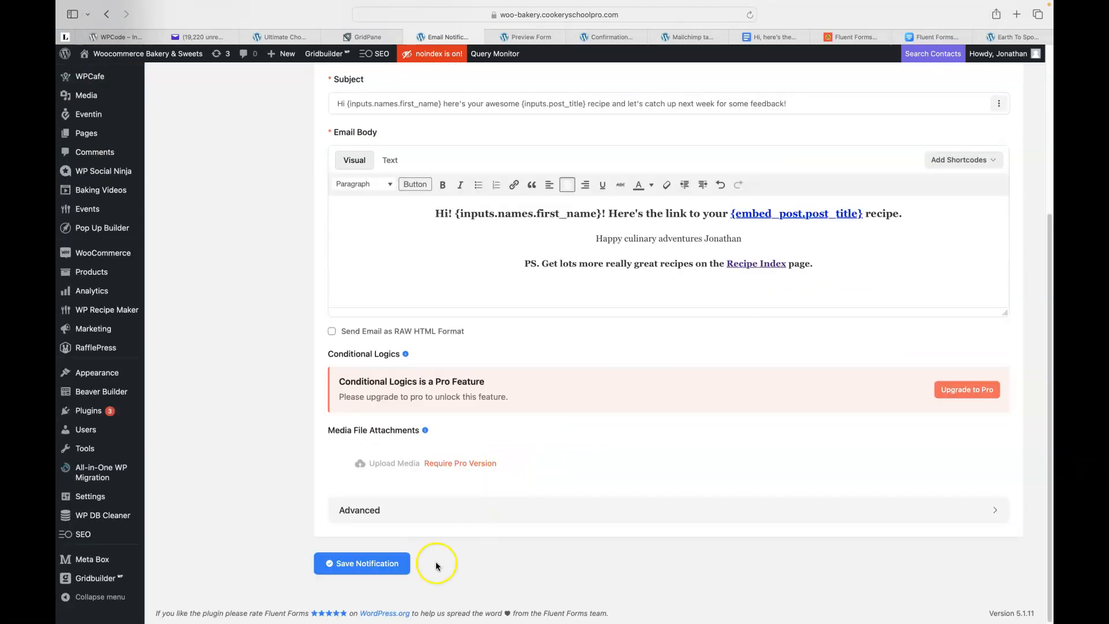
Save the notification, review the post title and post URL hidden fields' default values, then go to Settings & Integrations.
left_click(362, 563)
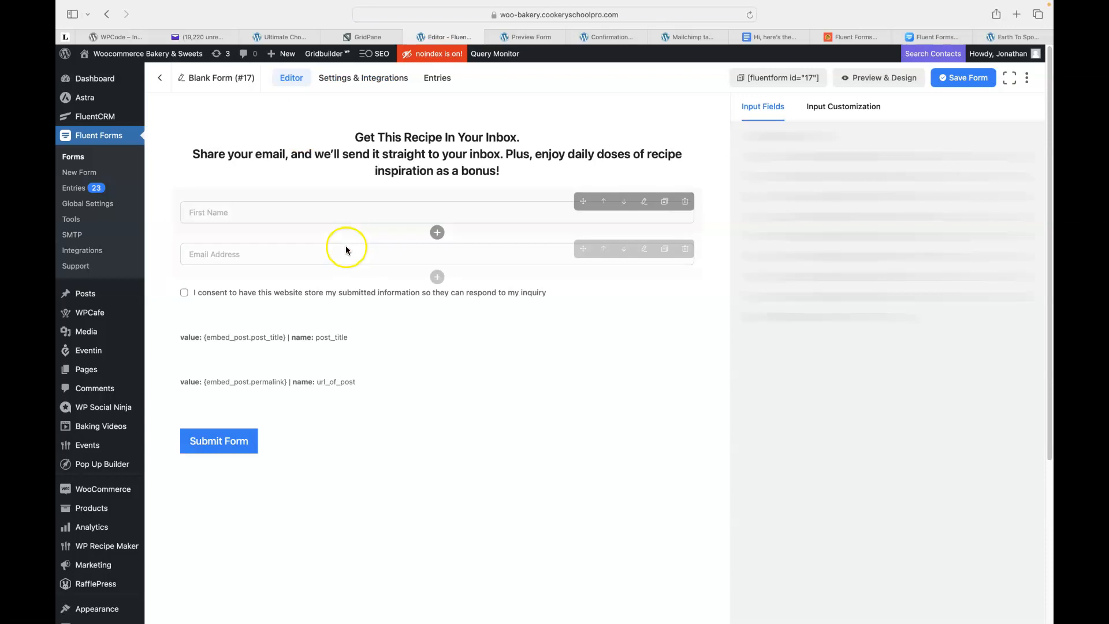
left_click(352, 334)
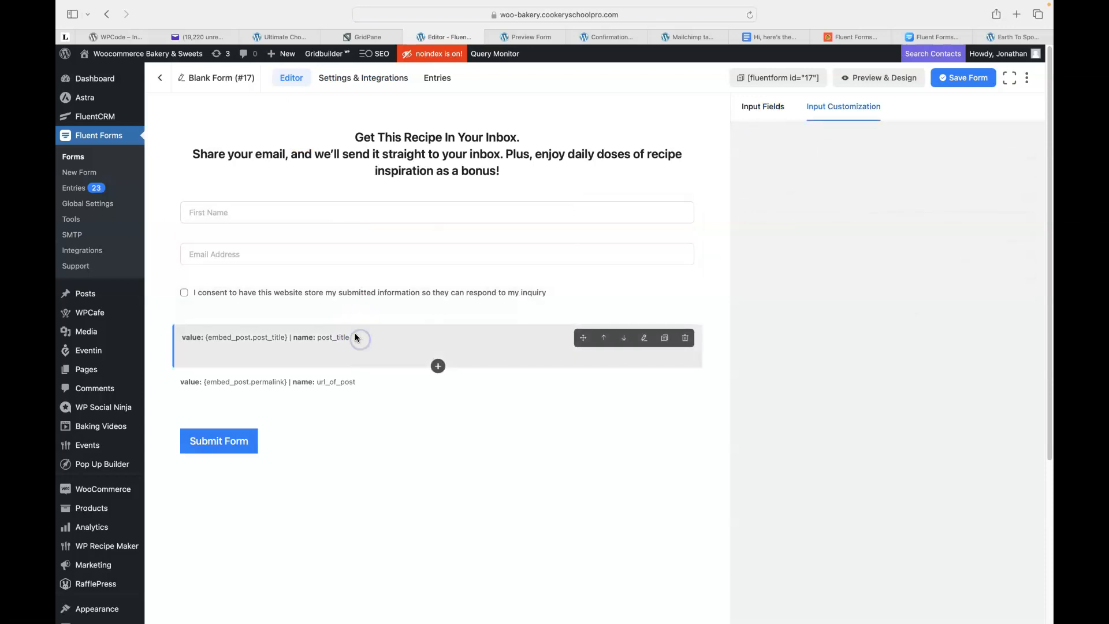
left_click(369, 383)
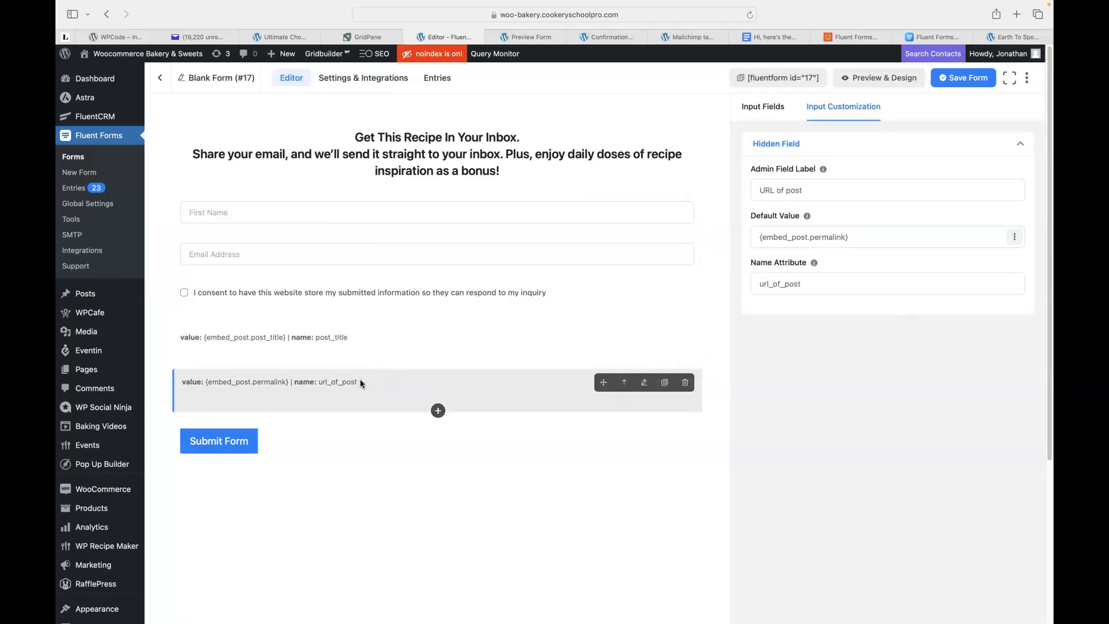
left_click(779, 239)
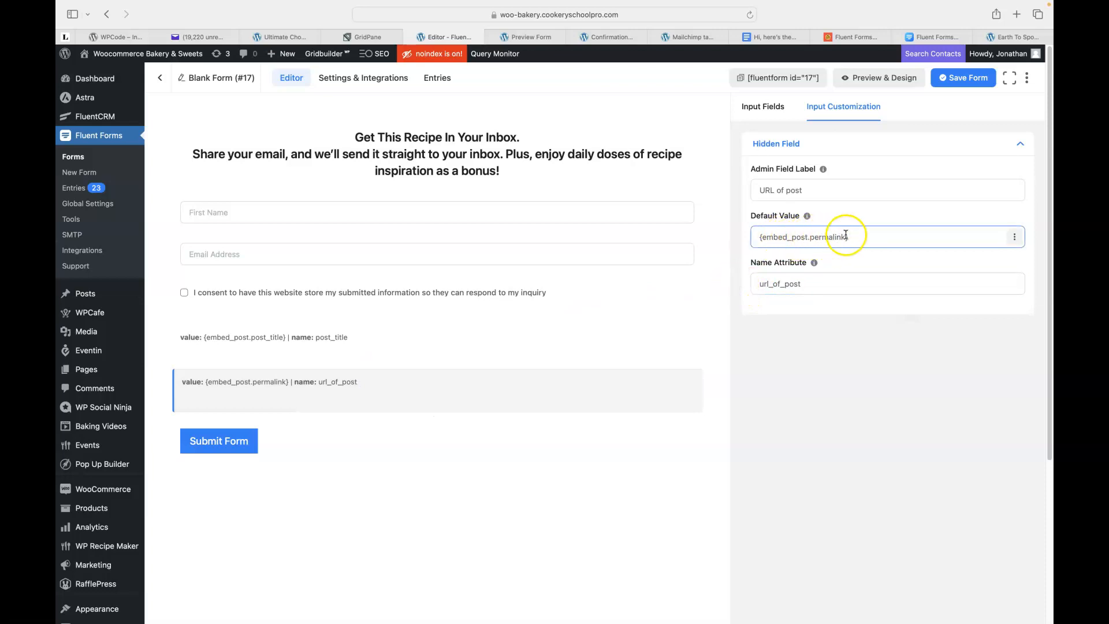
left_click(404, 340)
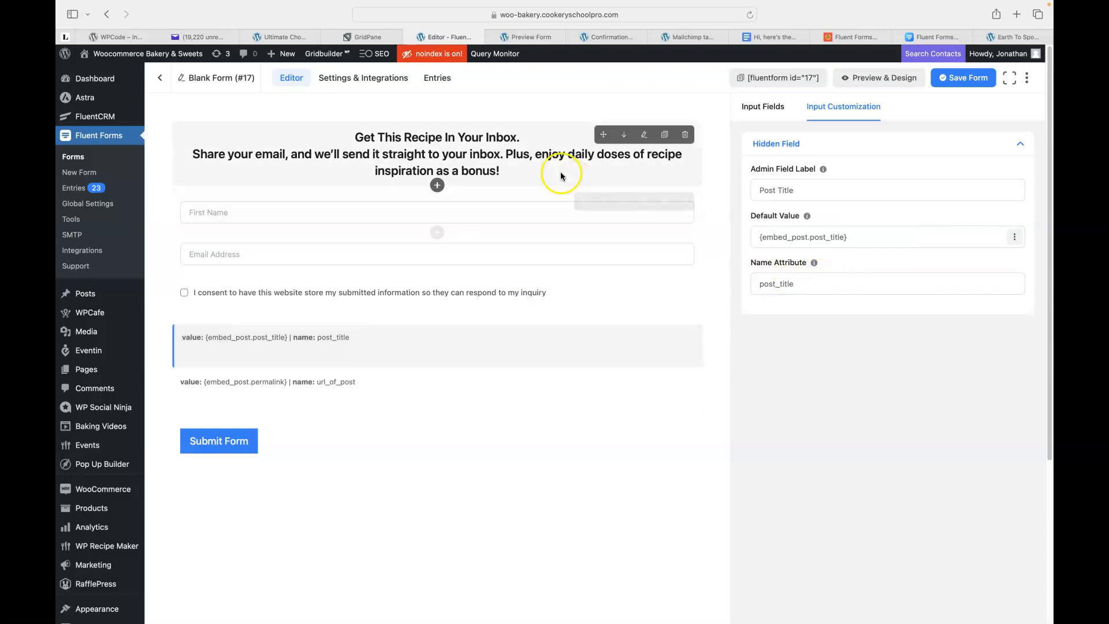
left_click(335, 83)
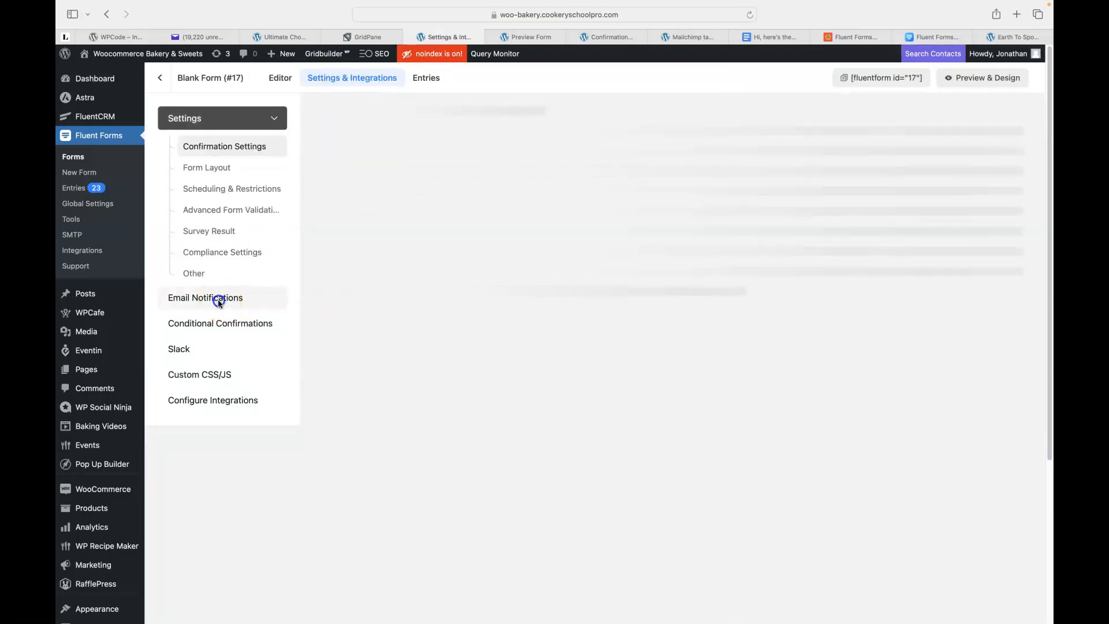
Open the Recipe inbox email notification with its body as HTML and copy the [fluentform id="17"] shortcode.
left_click(239, 304)
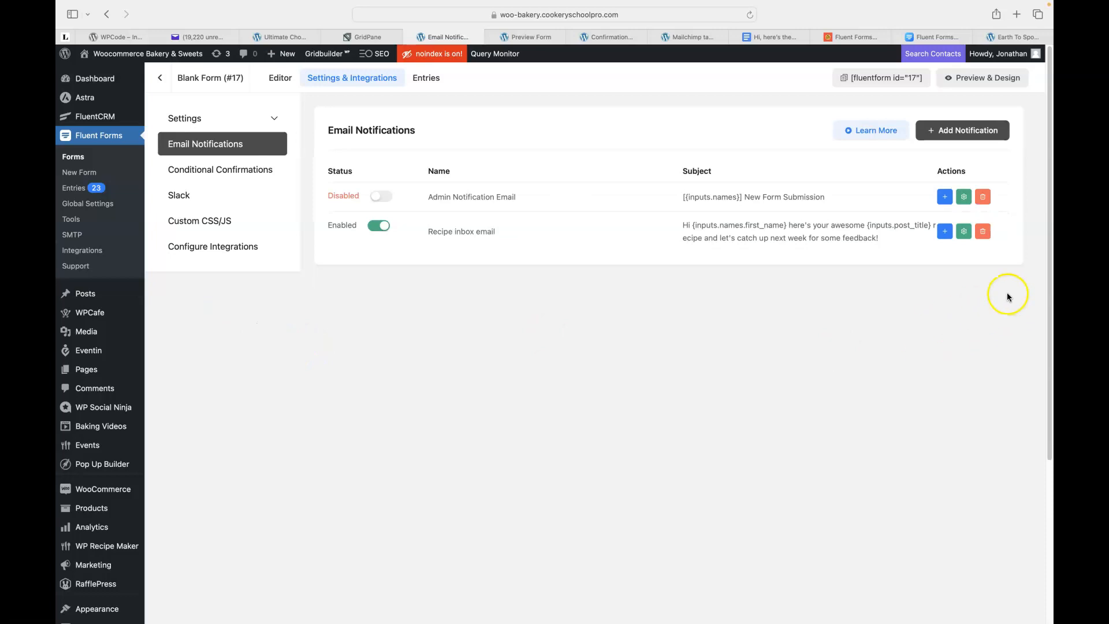
left_click(964, 234)
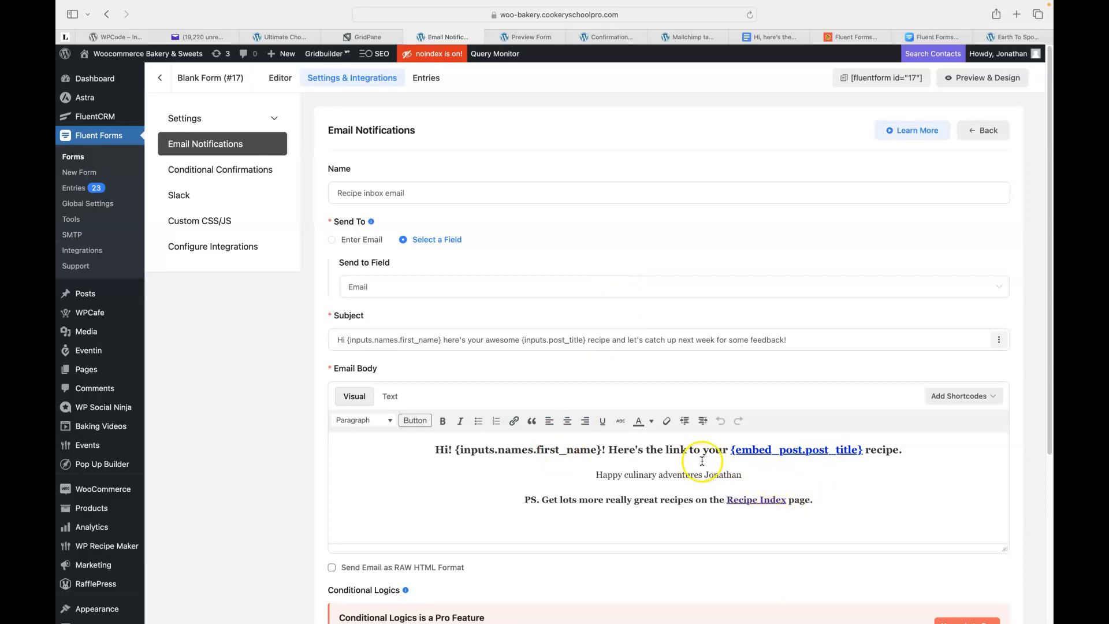
left_click(391, 396)
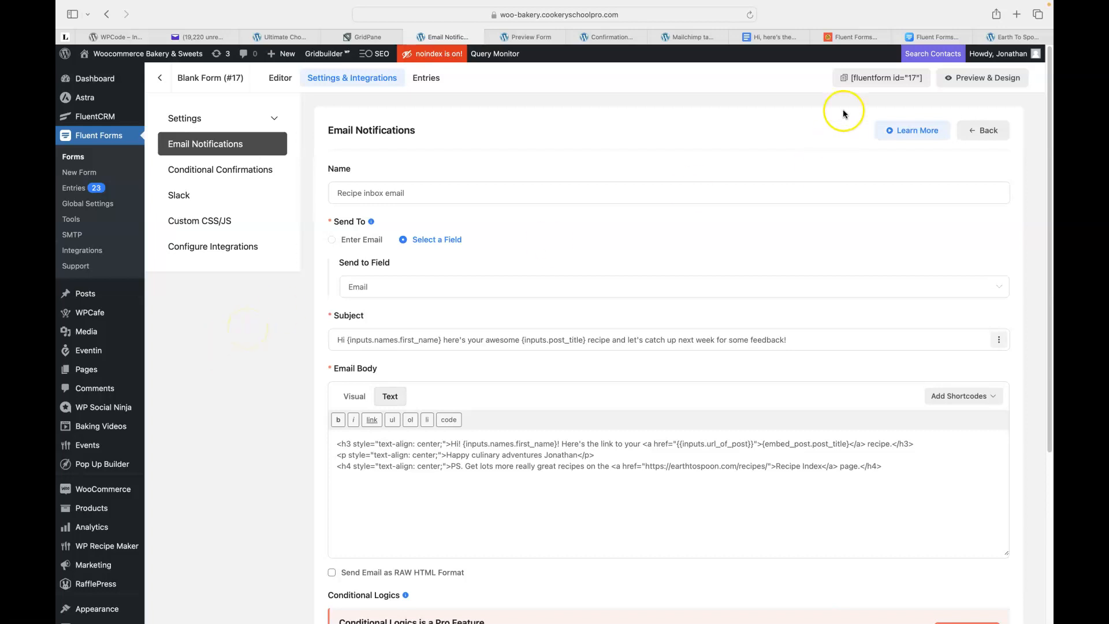
left_click(846, 80)
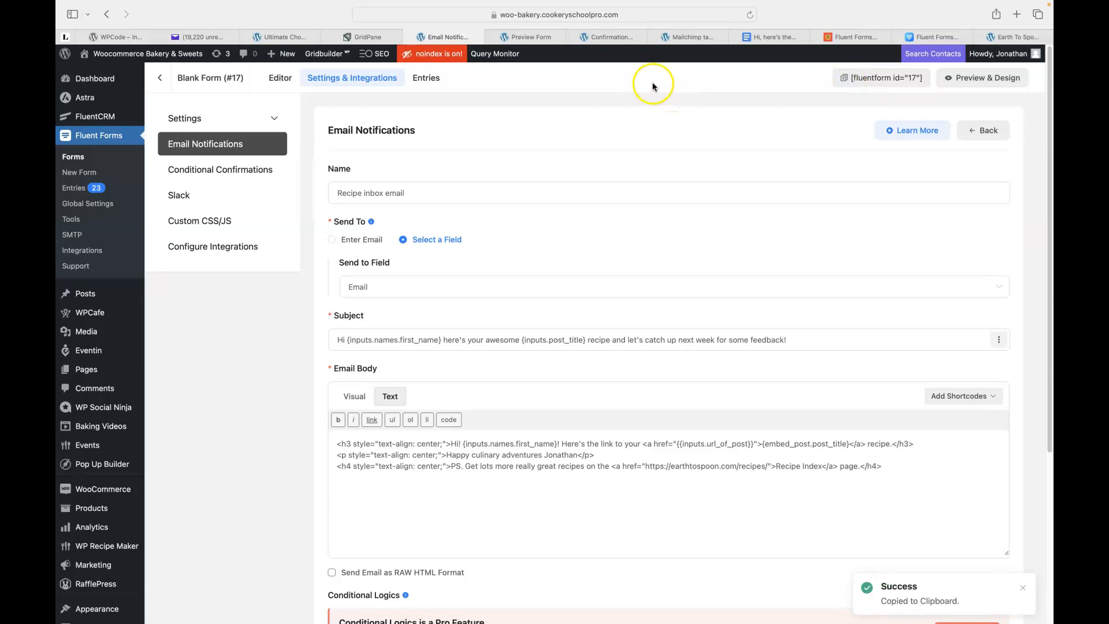
Close the old Preview Form and confirmation settings tabs and return to the notification settings.
left_click(528, 37)
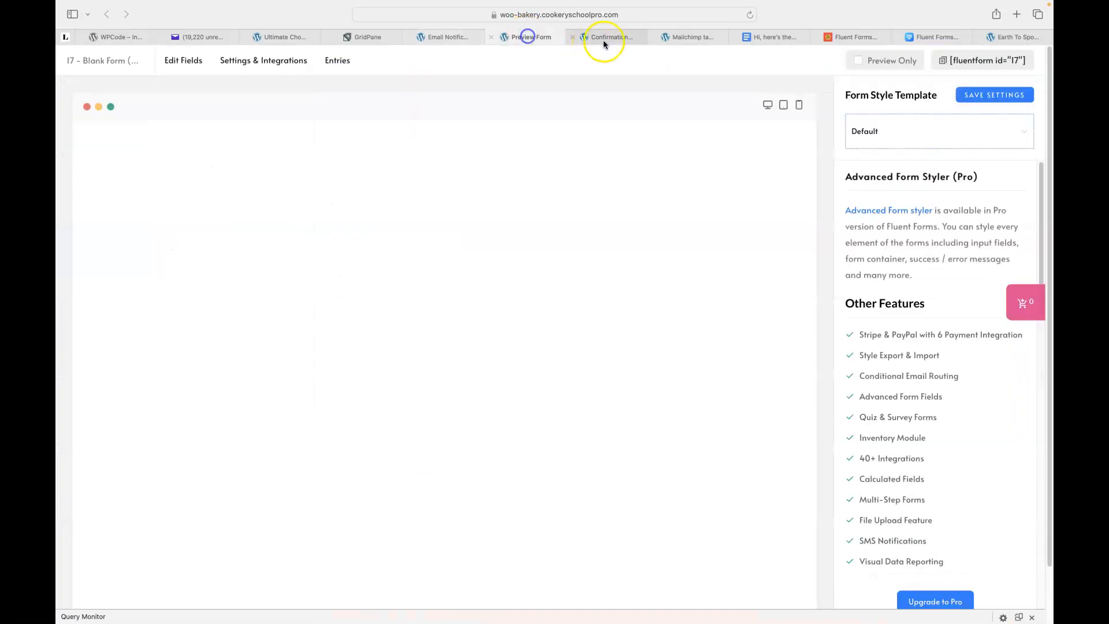
left_click(492, 37)
left_click(530, 38)
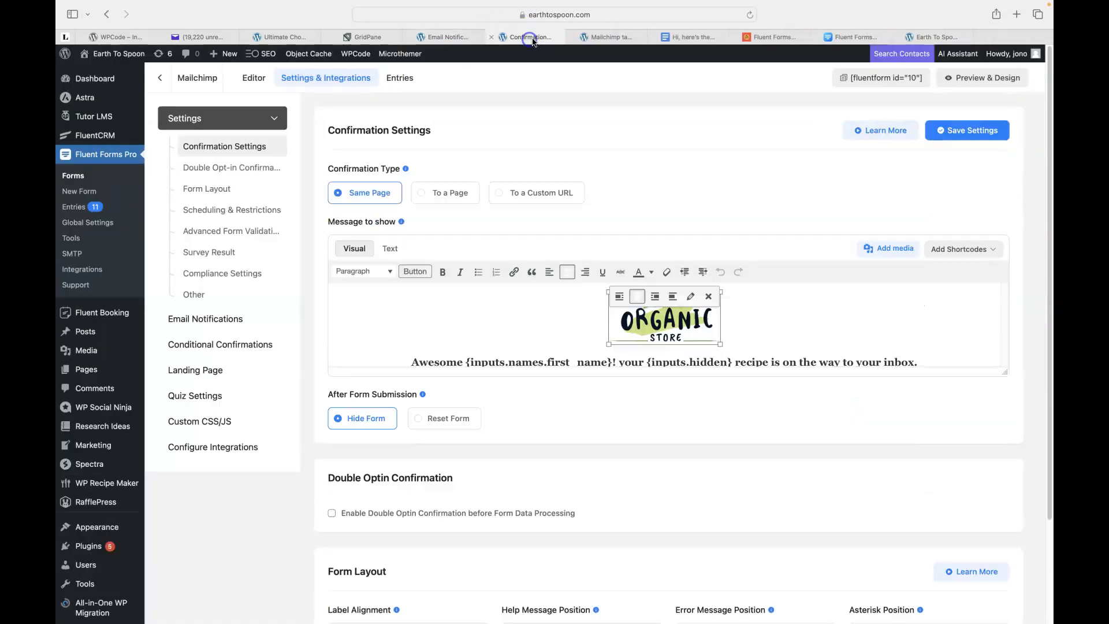
left_click(492, 37)
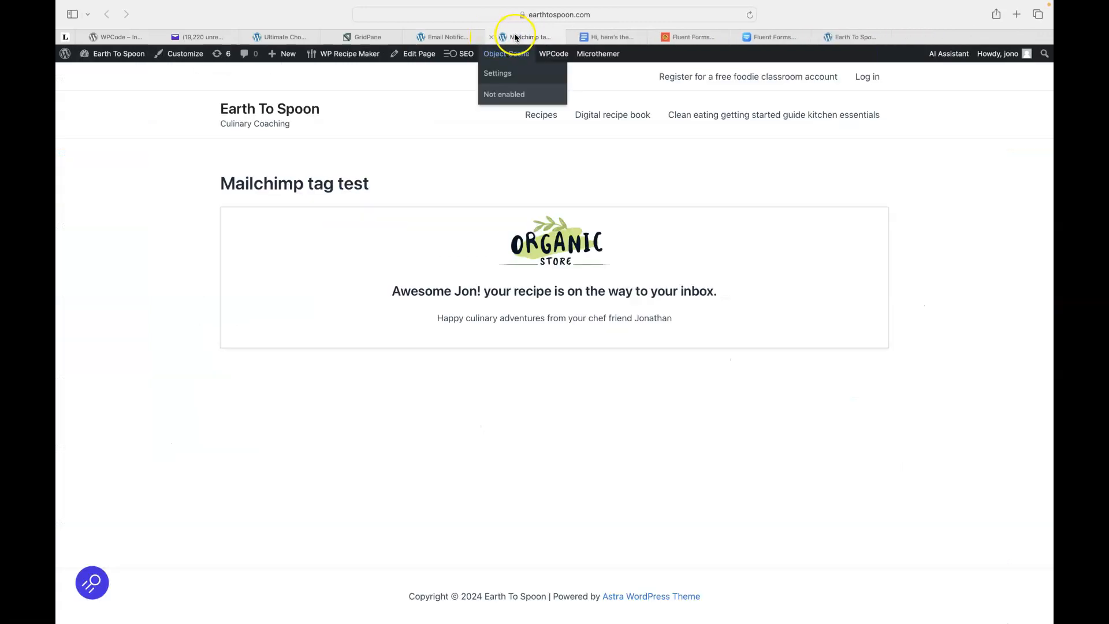
left_click(513, 38)
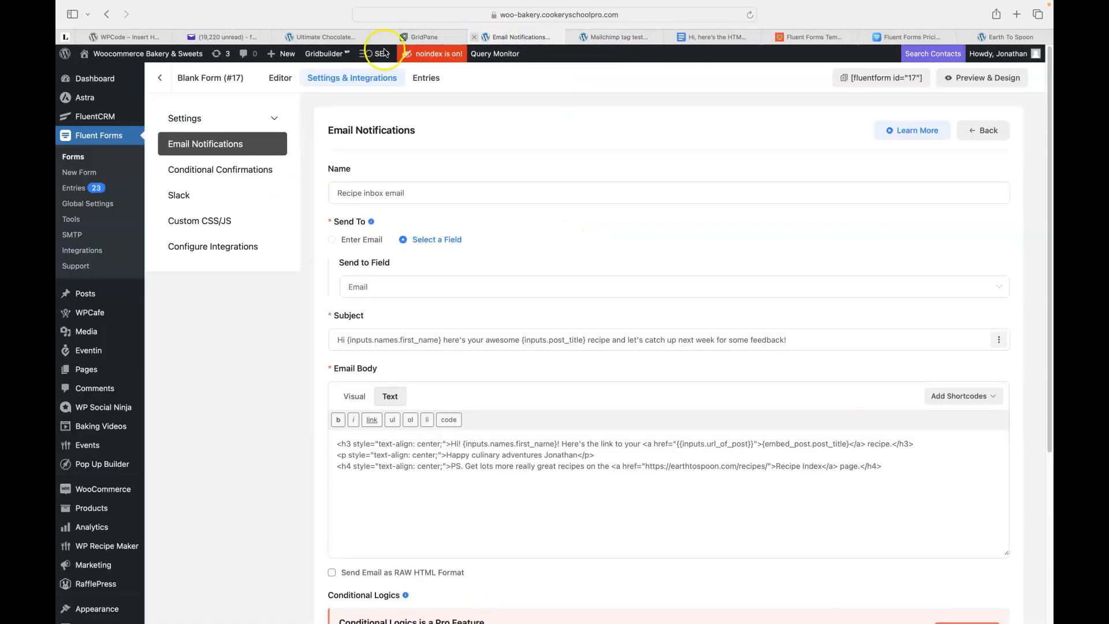
mouse_move(104, 53)
right_click(96, 73)
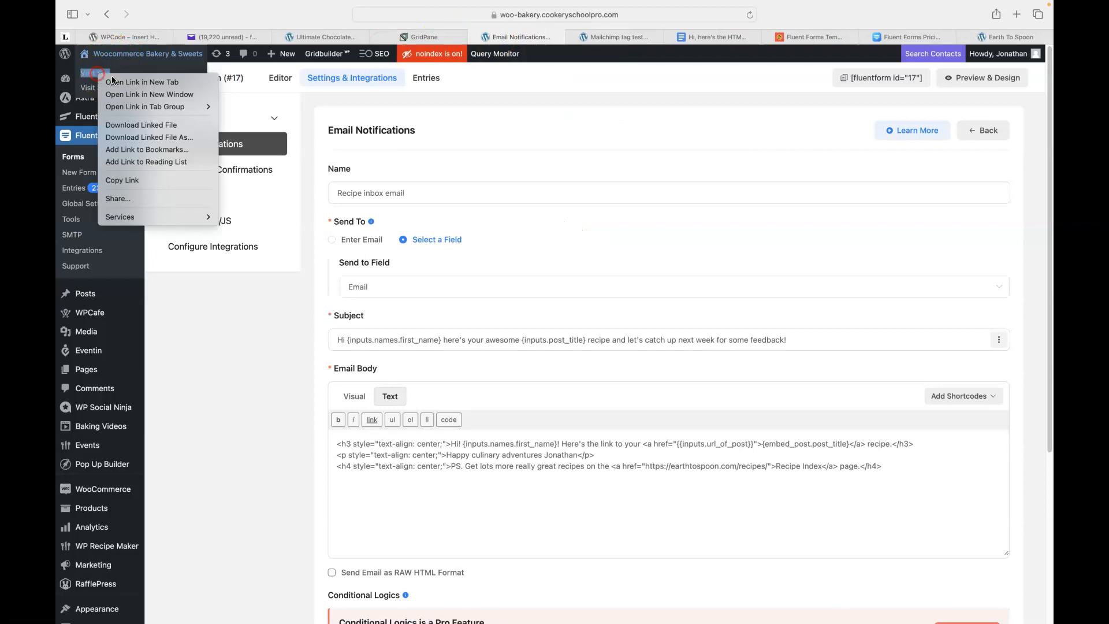
Open the bakery site in a new tab and go to the Ultimate Chocolate Cake Recipe & Baking Kit post via Recipes and Baking Kits.
left_click(113, 81)
left_click(568, 42)
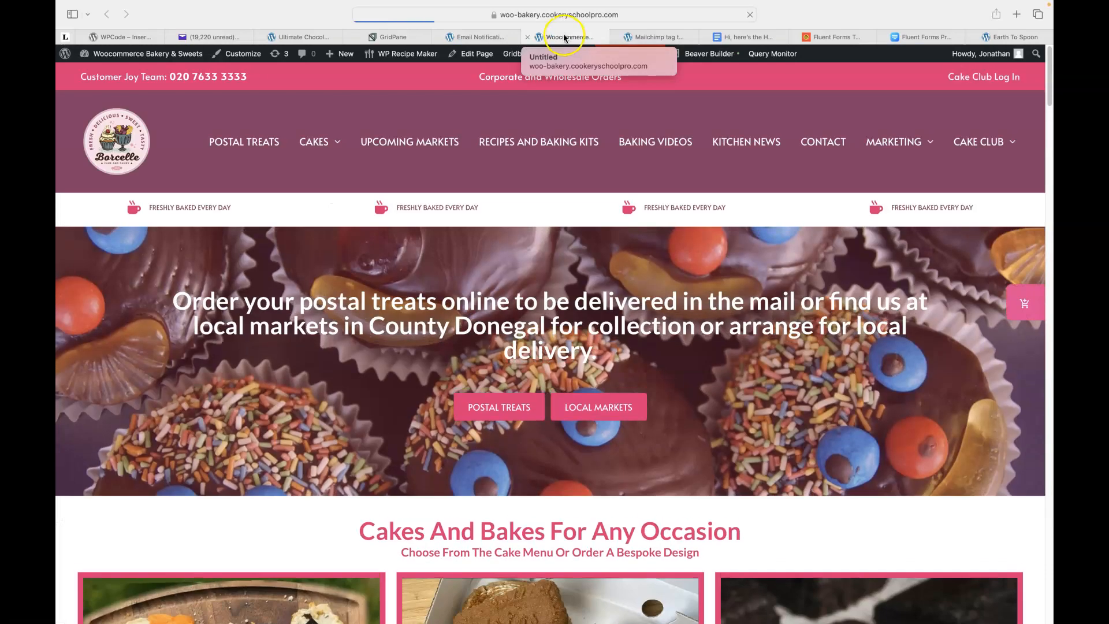
left_click(522, 144)
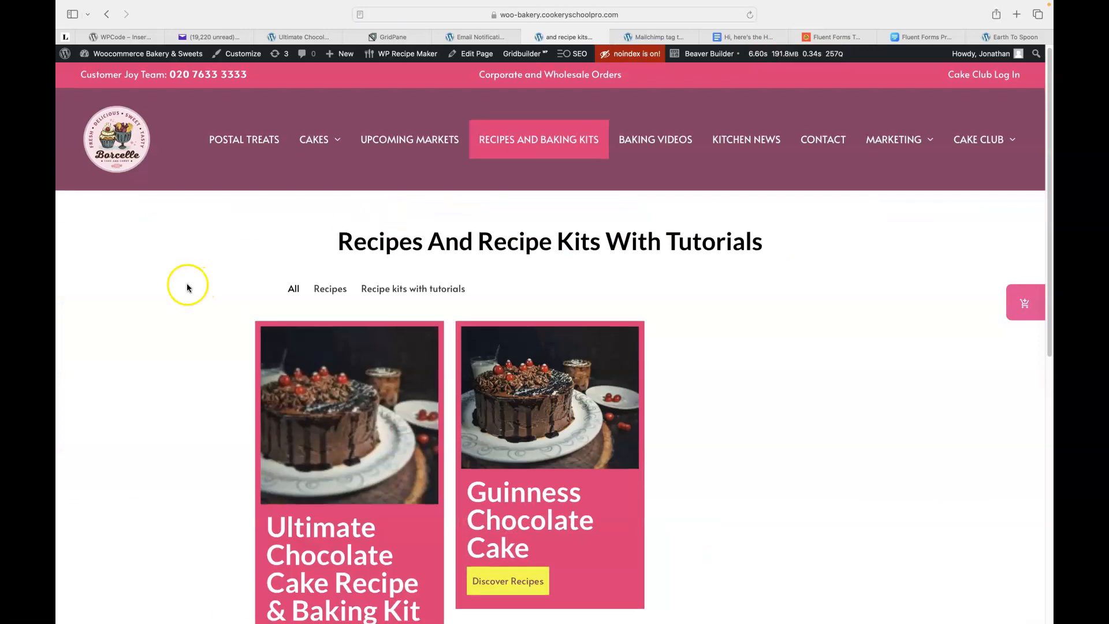
scroll(188, 287, "down", 3)
left_click(308, 351)
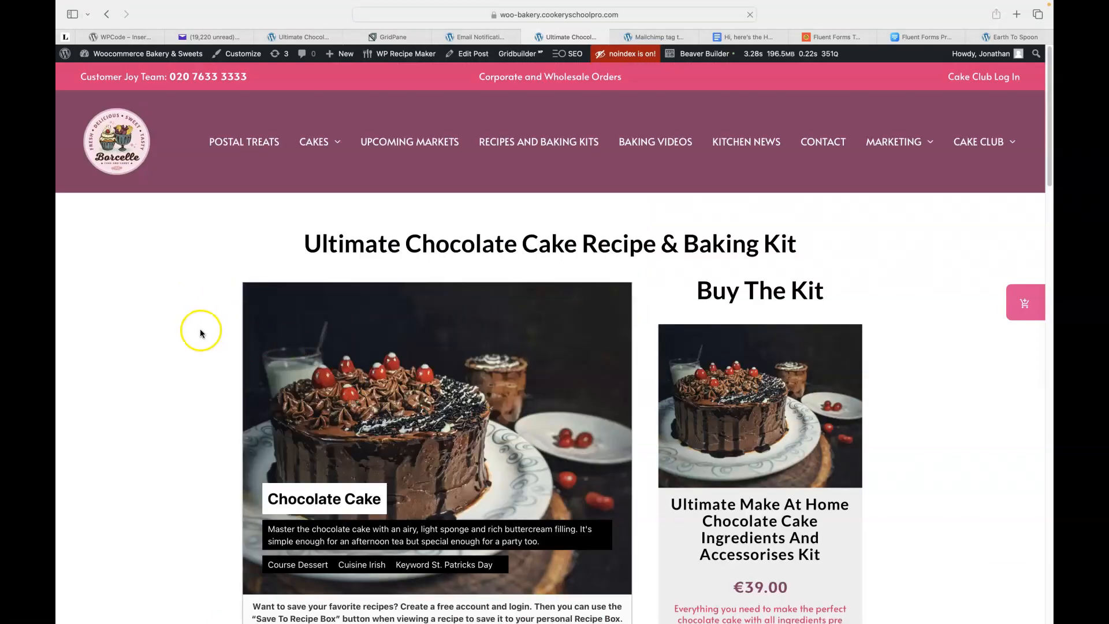
Scroll down through the whole chocolate cake recipe beside the €39.00 kit, then back to the top.
scroll(198, 332, "down", 3)
scroll(197, 332, "down", 2)
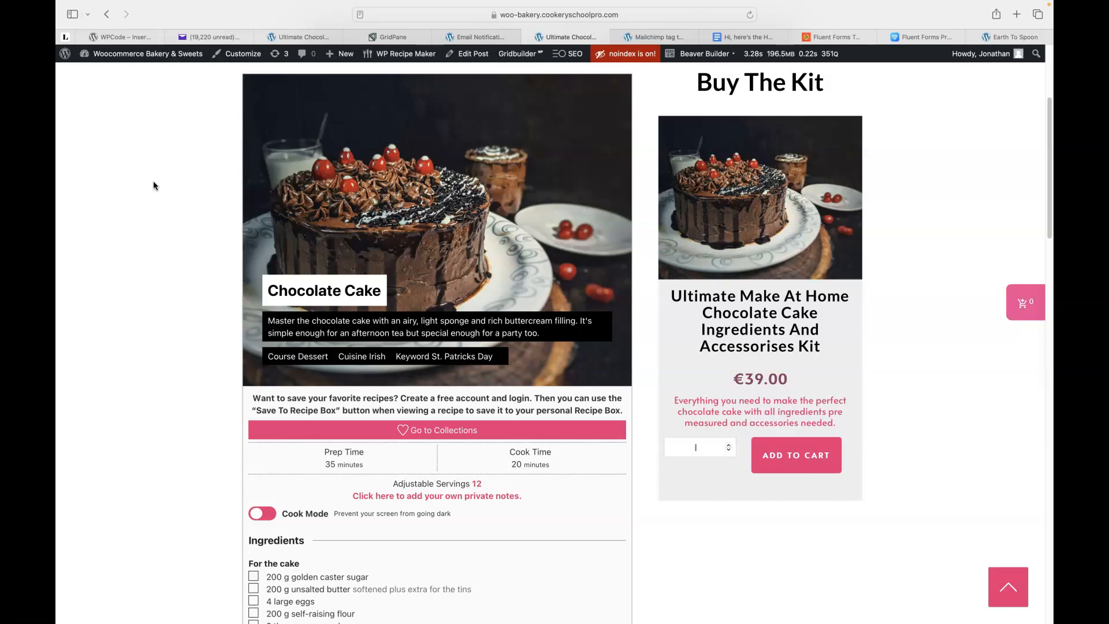
scroll(167, 226, "down", 5)
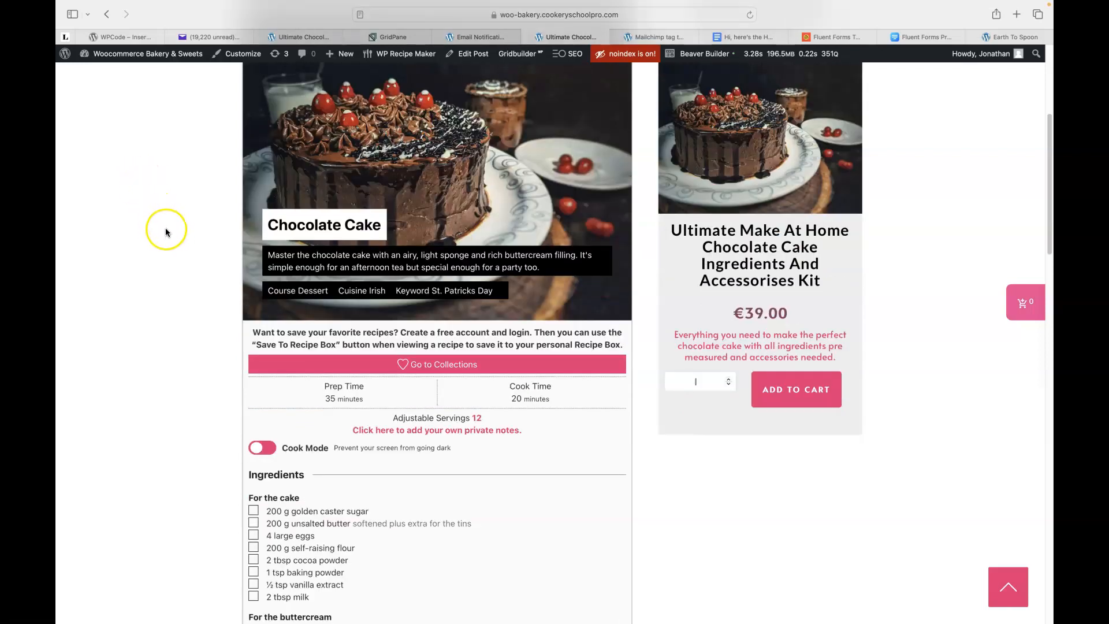
scroll(168, 231, "down", 8)
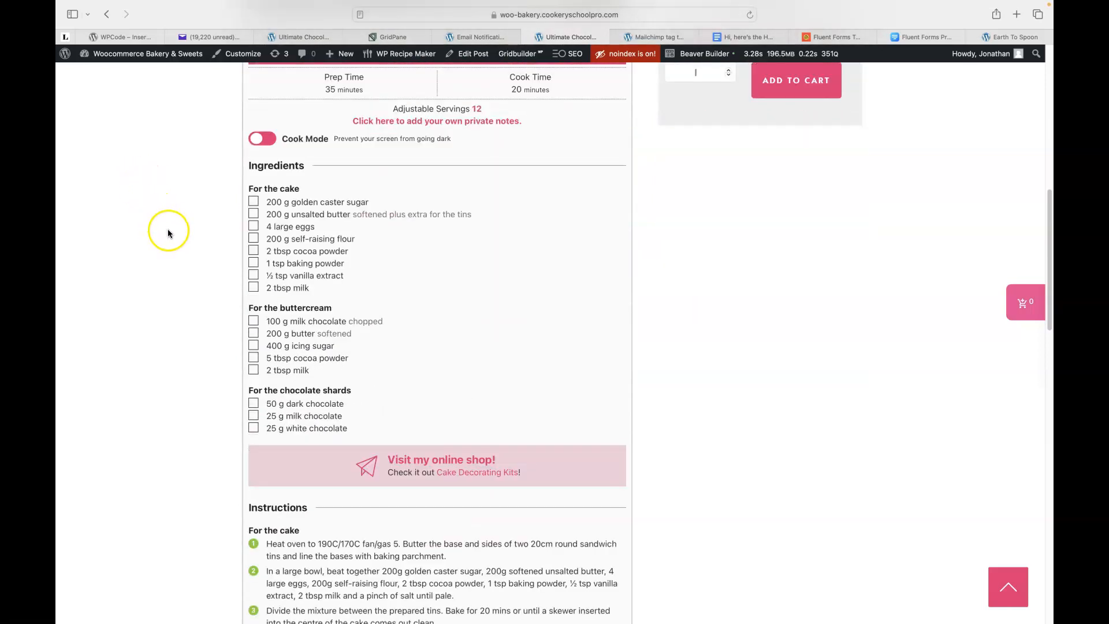
scroll(168, 228, "down", 3)
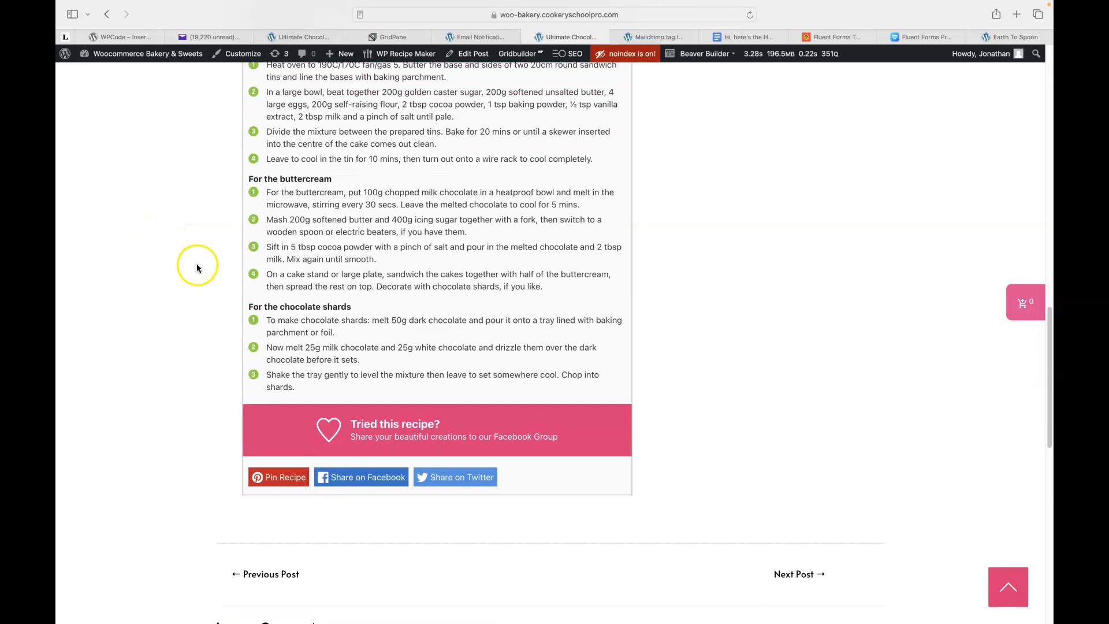
scroll(198, 284, "up", 1)
scroll(198, 284, "up", 6)
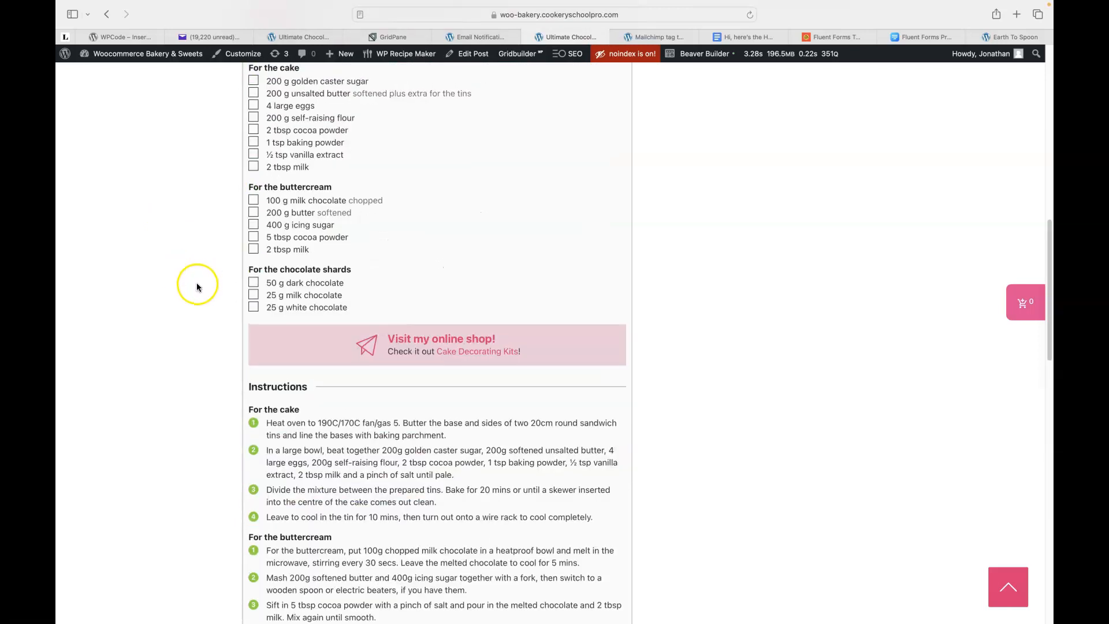
scroll(196, 283, "up", 6)
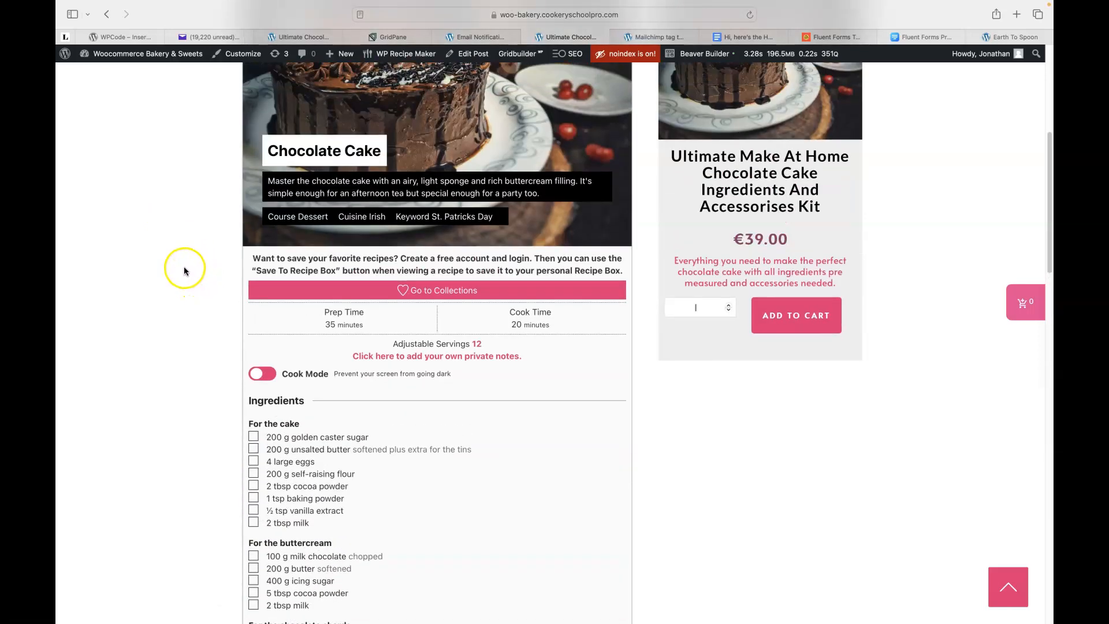
scroll(184, 271, "up", 2)
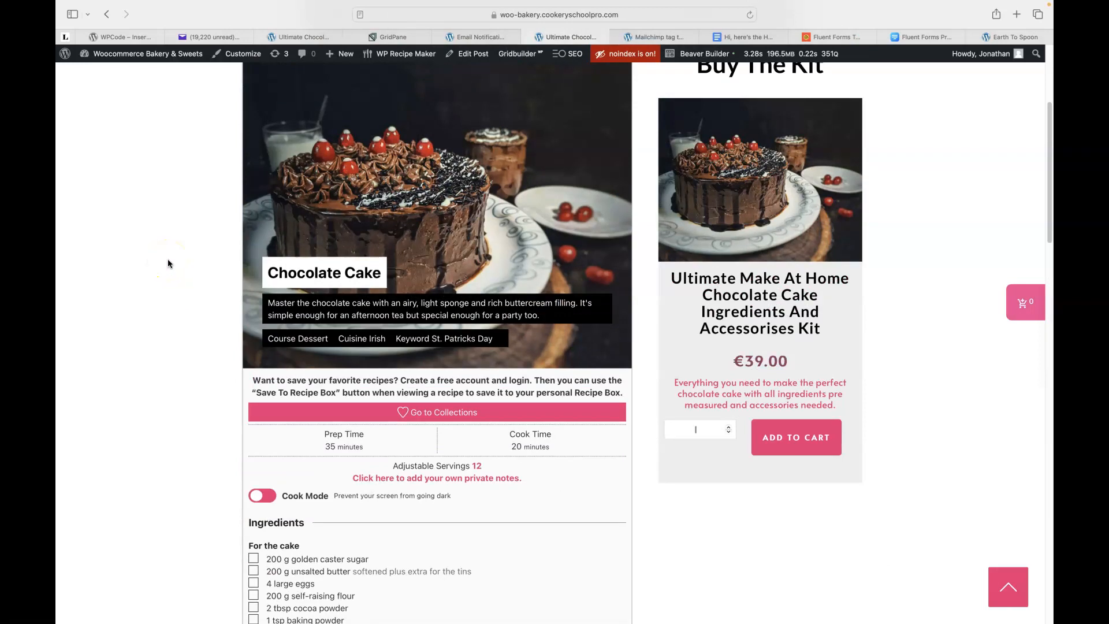
scroll(156, 263, "up", 4)
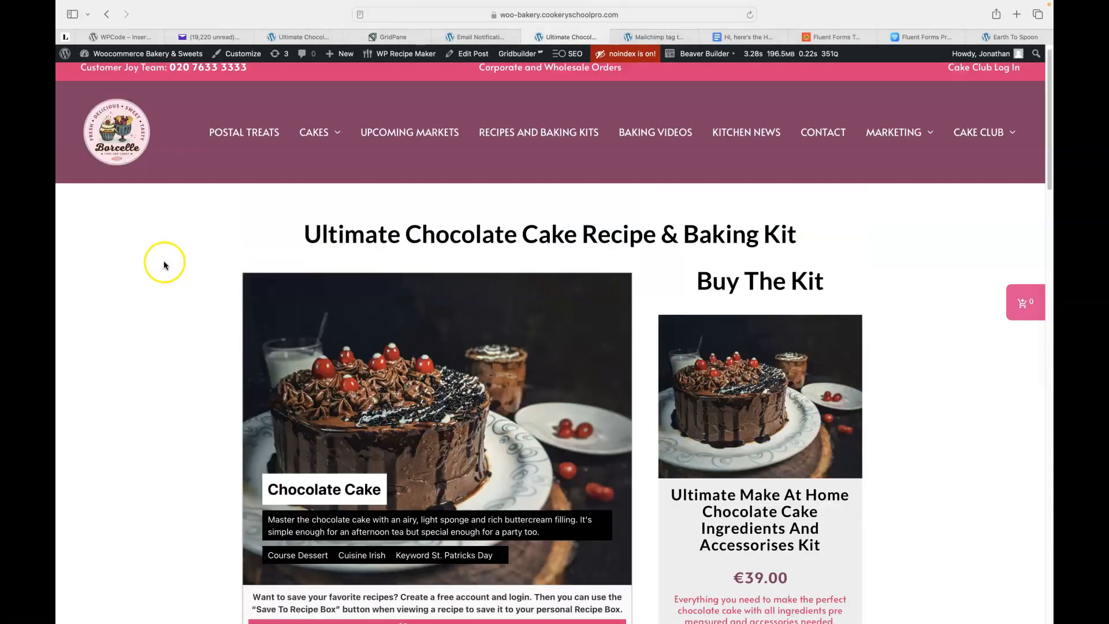
Open the Ultimate Chocolate Cake Recipe & Baking Kit post in the editor and launch Beaver Builder.
left_click(471, 56)
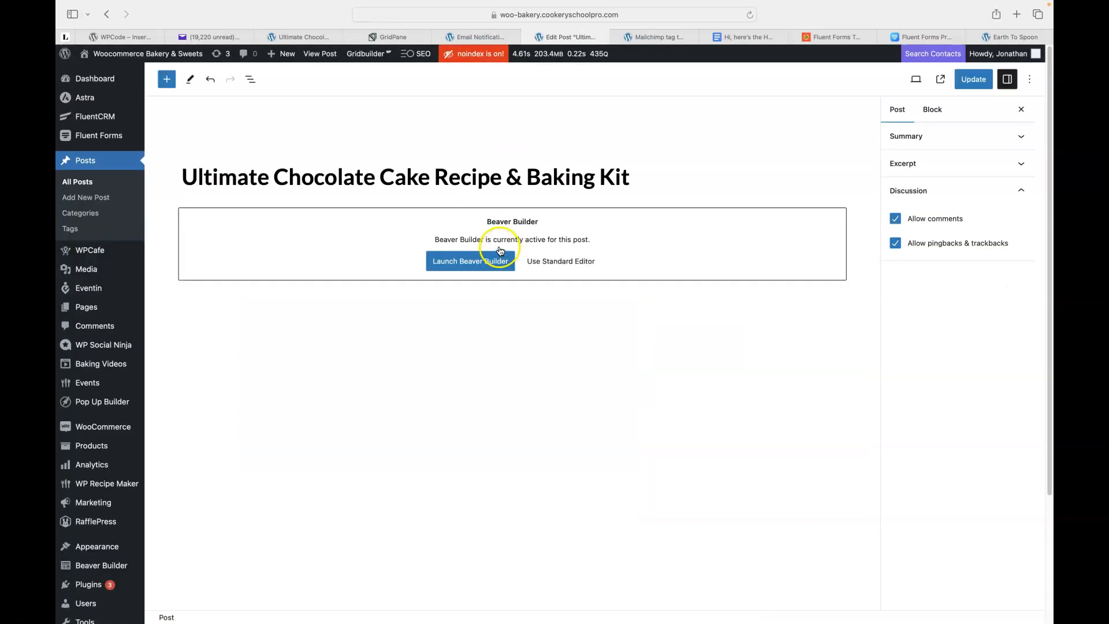
left_click(463, 271)
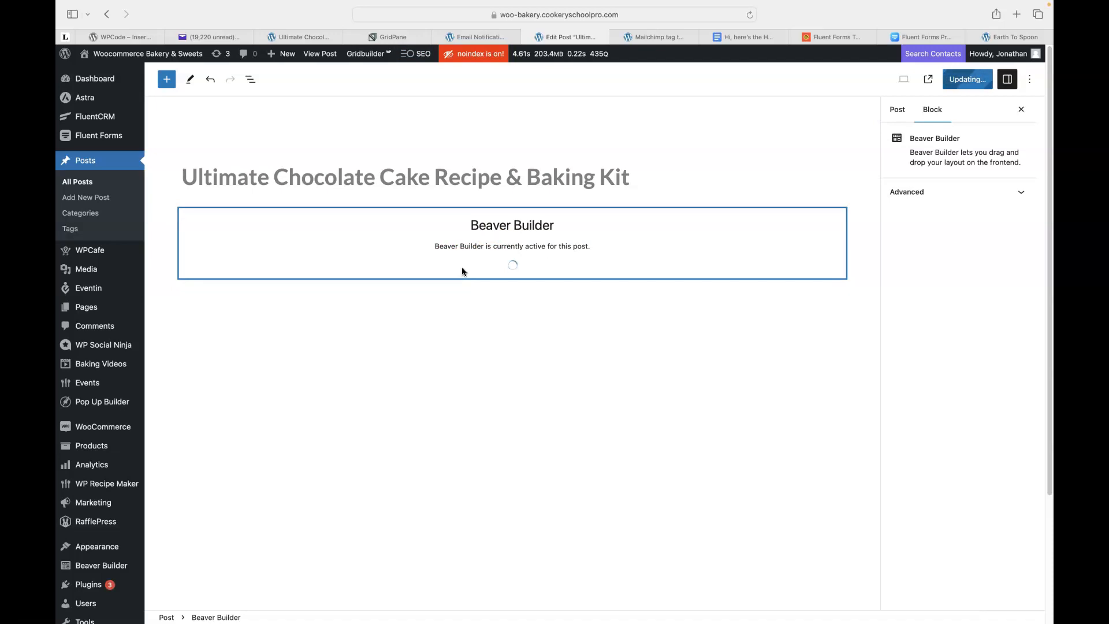
Search Google for beaver builder in a new Safari tab.
left_click(1015, 17)
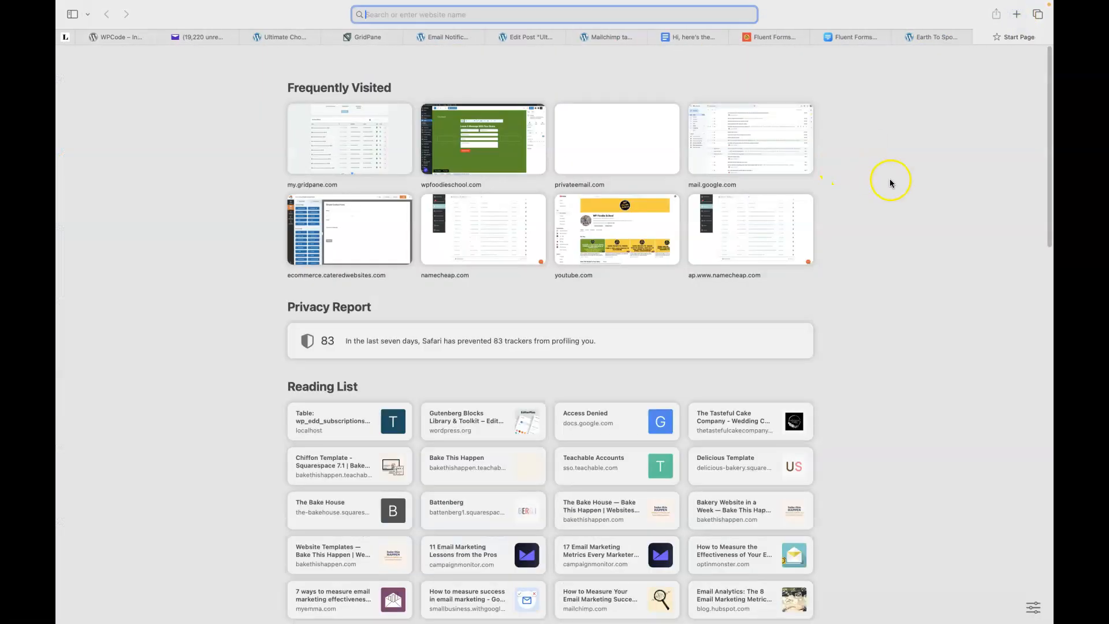
type("bea")
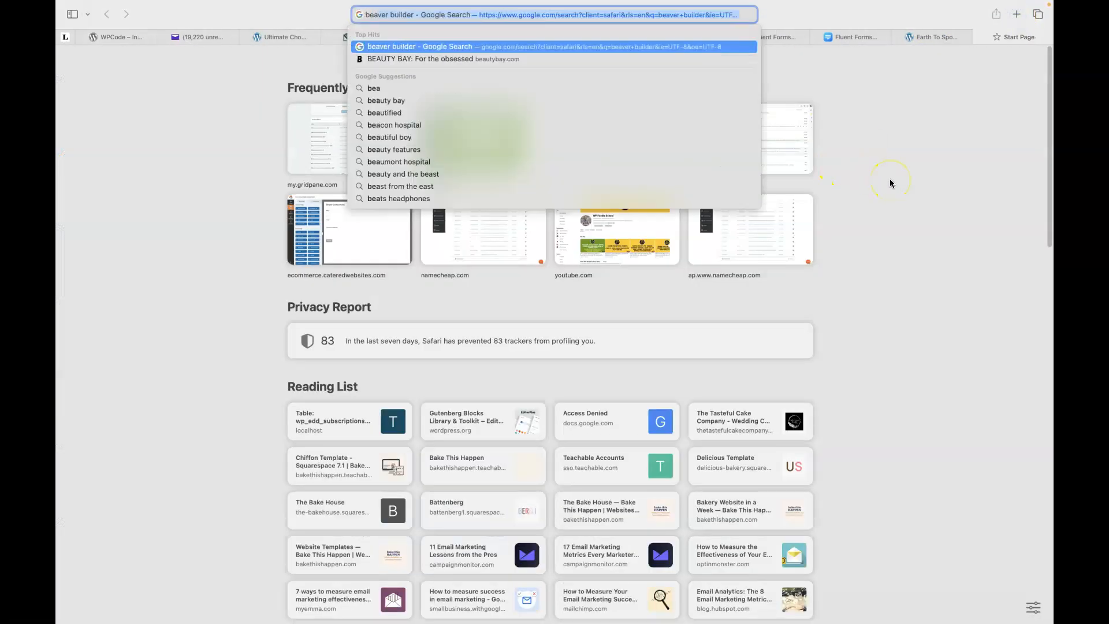
key("Return")
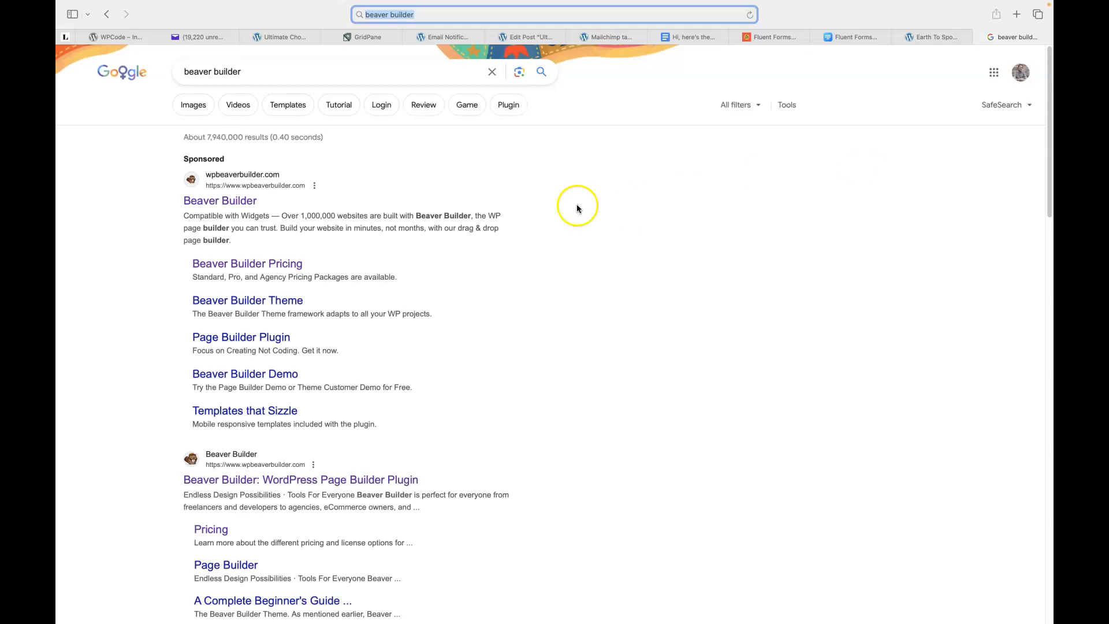
Browse the wpbeaverbuilder.com homepage, then return to the Recipe inbox email notification settings.
left_click(316, 483)
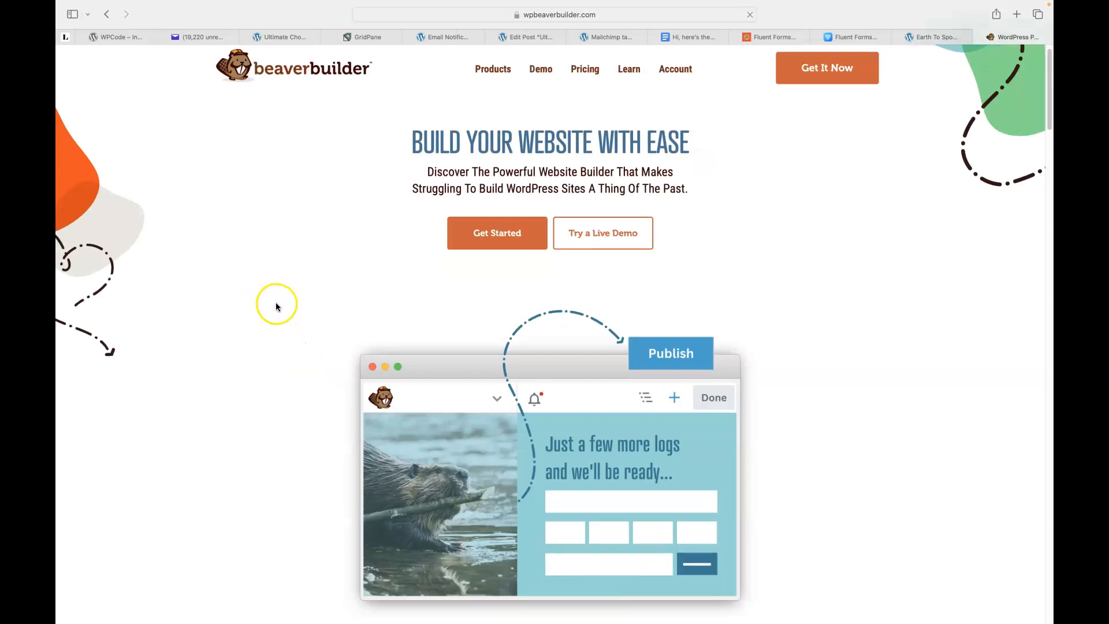
scroll(220, 305, "down", 3)
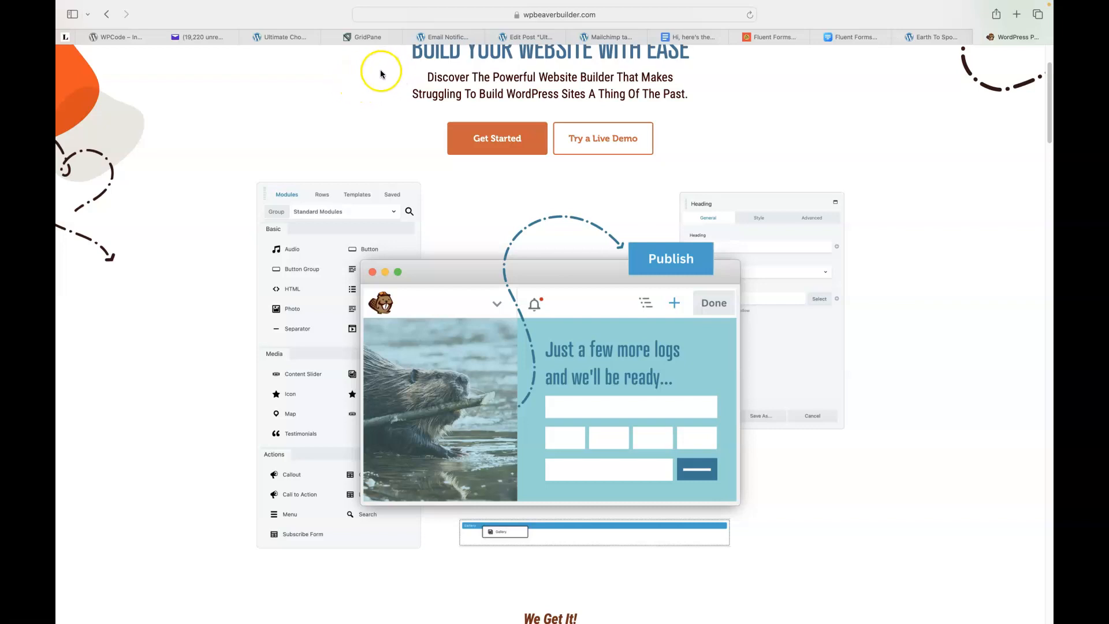
left_click(454, 38)
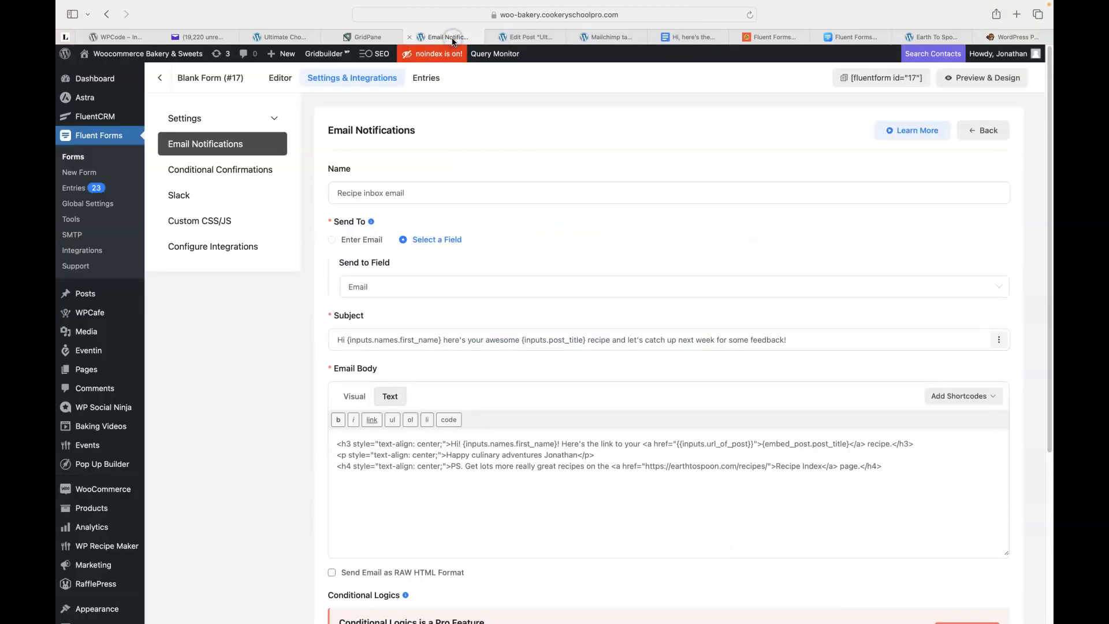
Close the Edit Post tab, leaving the page without saving.
left_click(517, 38)
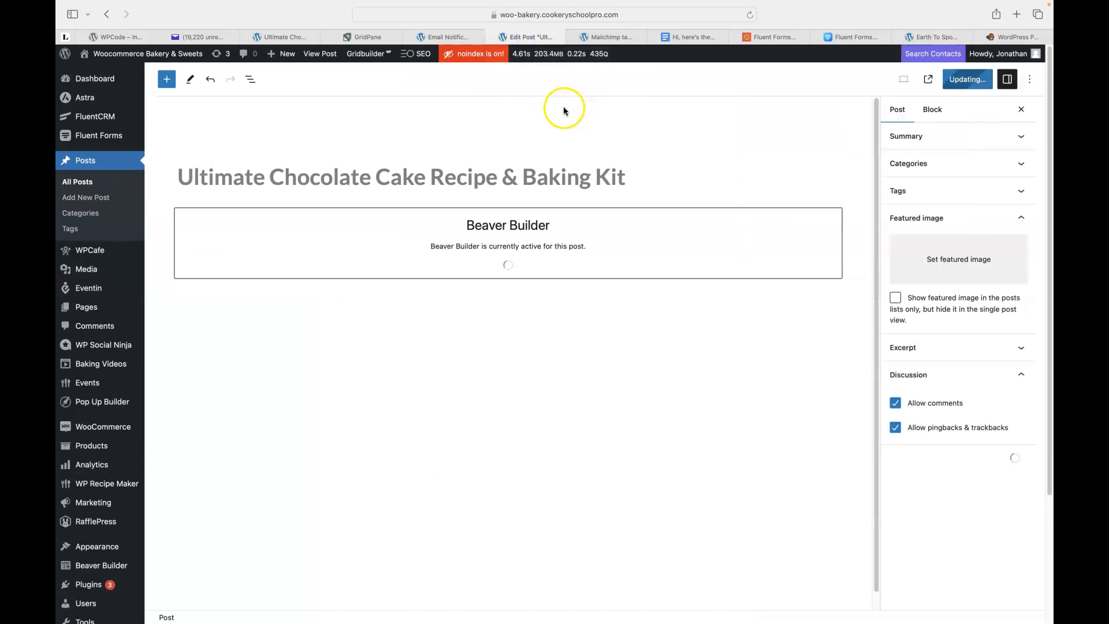
left_click(494, 37)
left_click(604, 237)
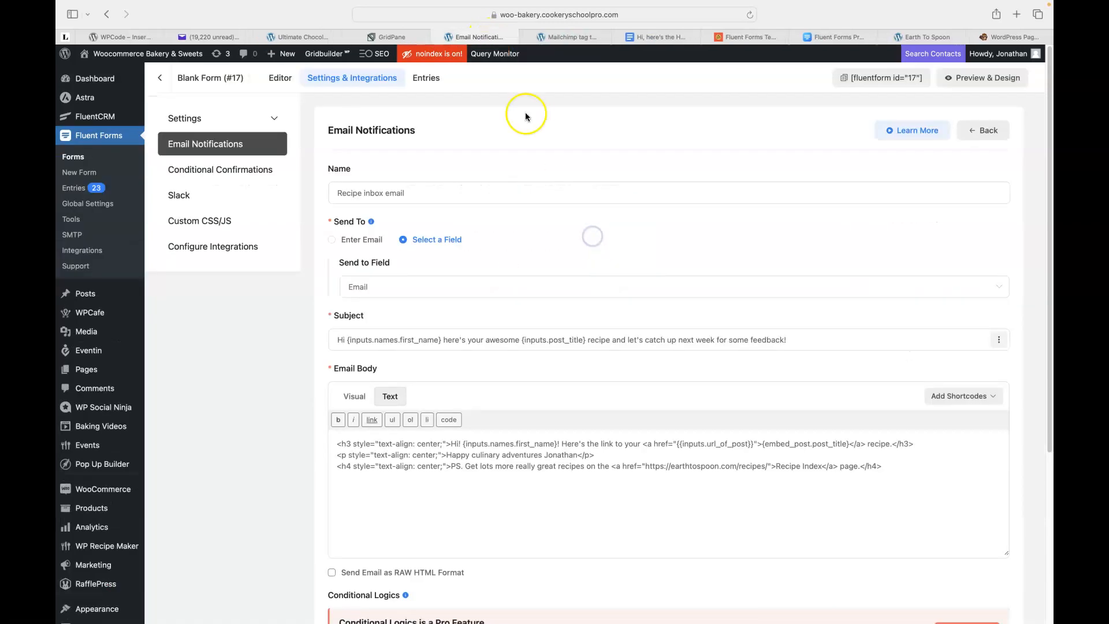
Open the Woocommerce Bakery homepage from the admin bar's Visit Site link in a new tab.
mouse_move(87, 54)
right_click(97, 75)
left_click(111, 82)
left_click(525, 37)
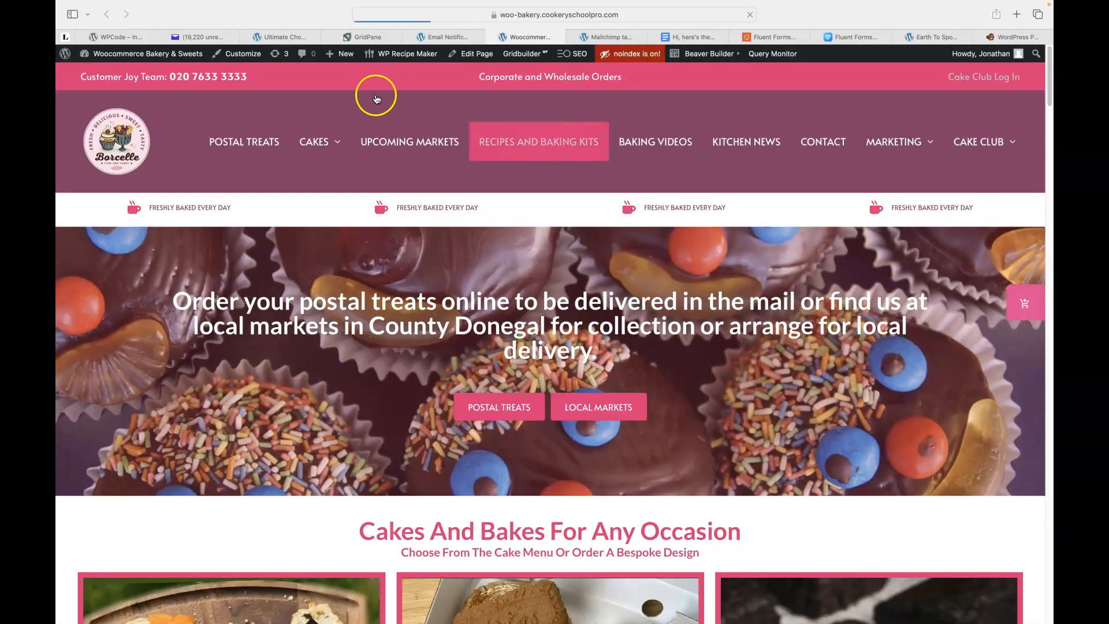
Open the Ultimate Chocolate Cake Recipe & Baking Kit post from the Recipes and Baking Kits page.
left_click(521, 146)
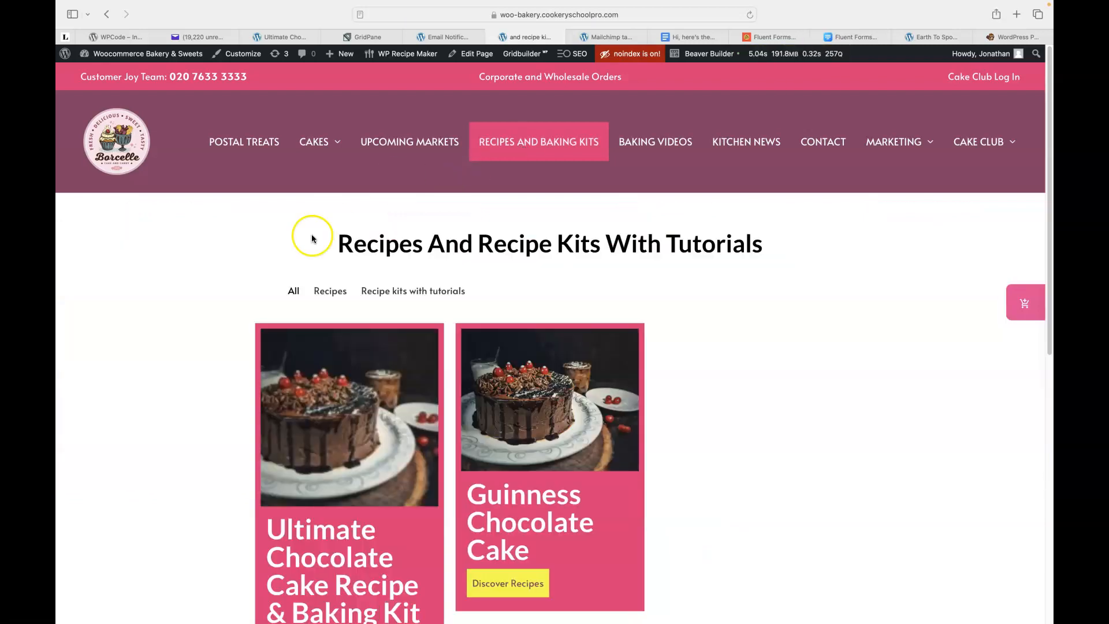
scroll(237, 242, "down", 4)
left_click(318, 330)
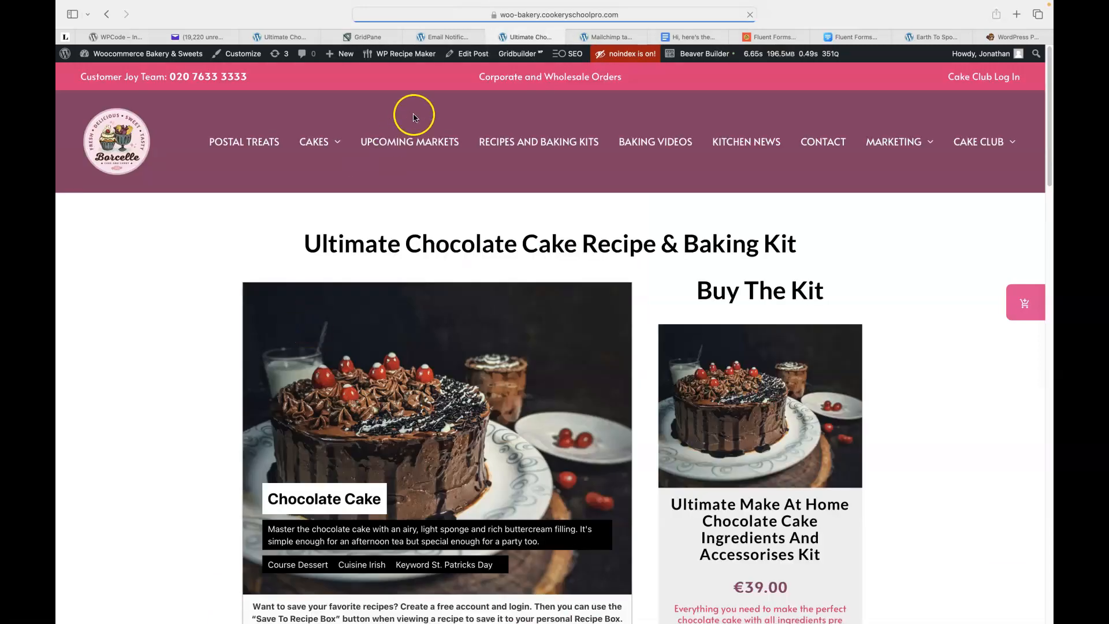
Launch Beaver Builder on the chocolate cake post and look over the layout.
left_click(693, 58)
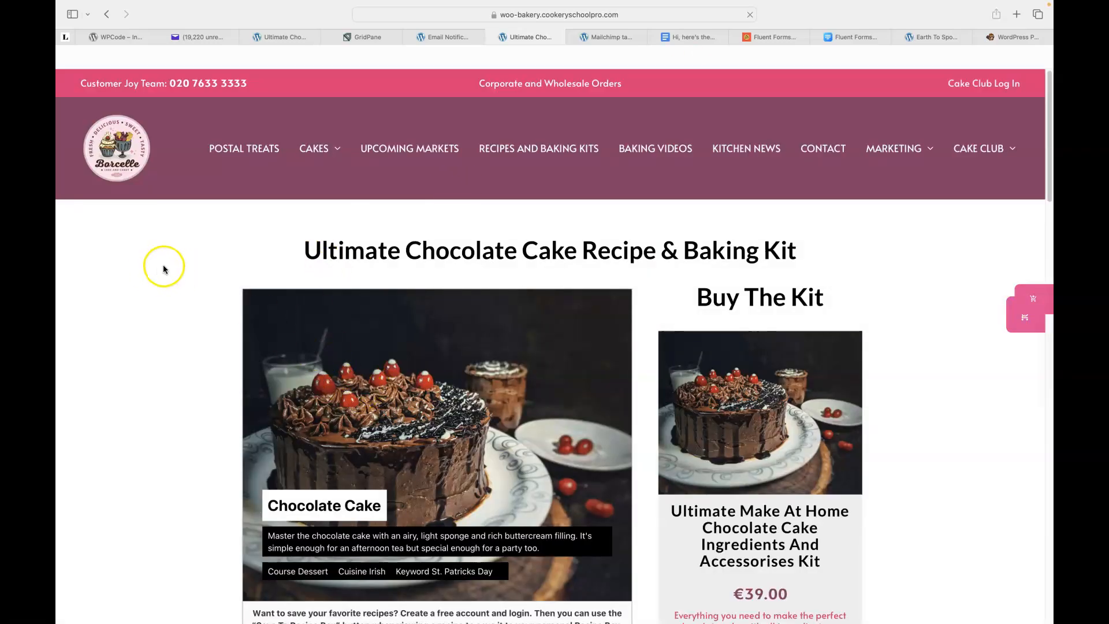
scroll(213, 254, "down", 3)
scroll(213, 254, "up", 3)
scroll(213, 255, "down", 4)
scroll(213, 255, "down", 9)
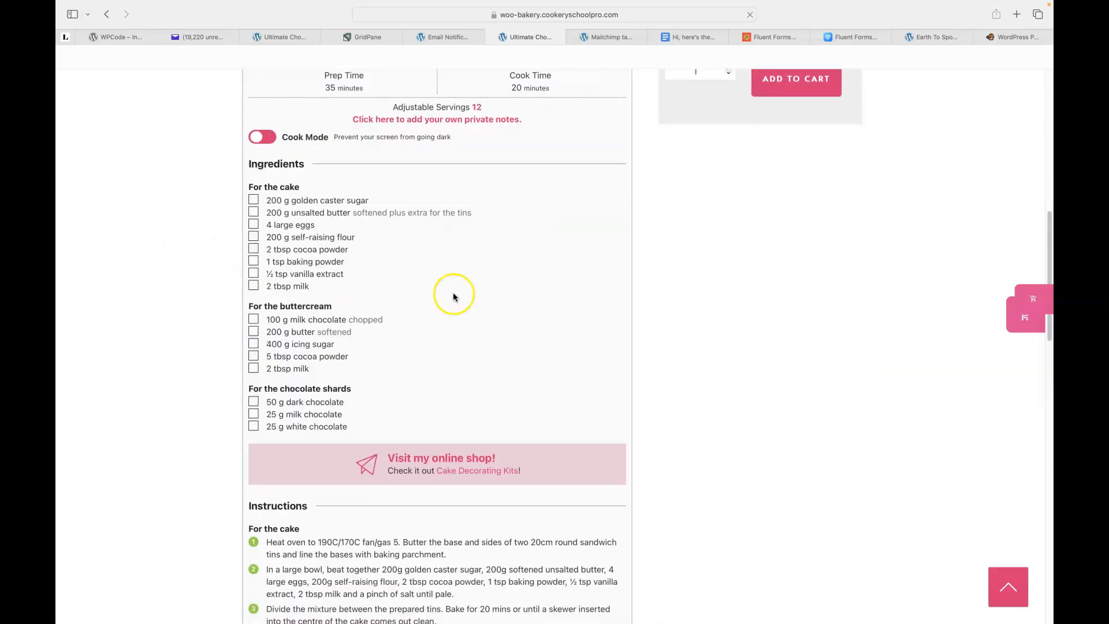
scroll(406, 294, "up", 12)
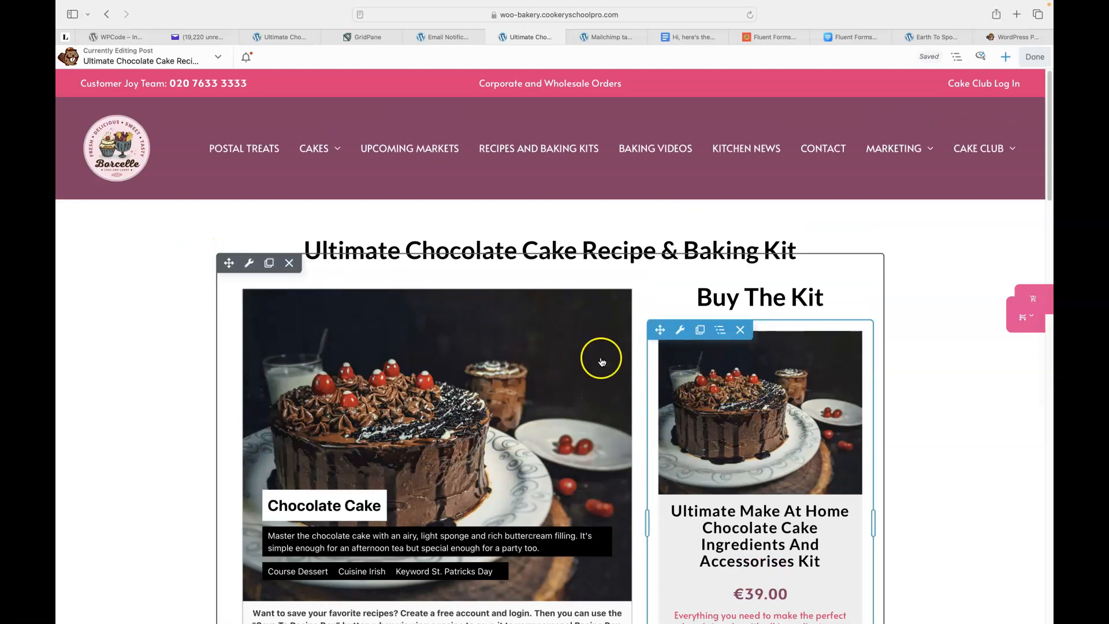
mouse_move(260, 287)
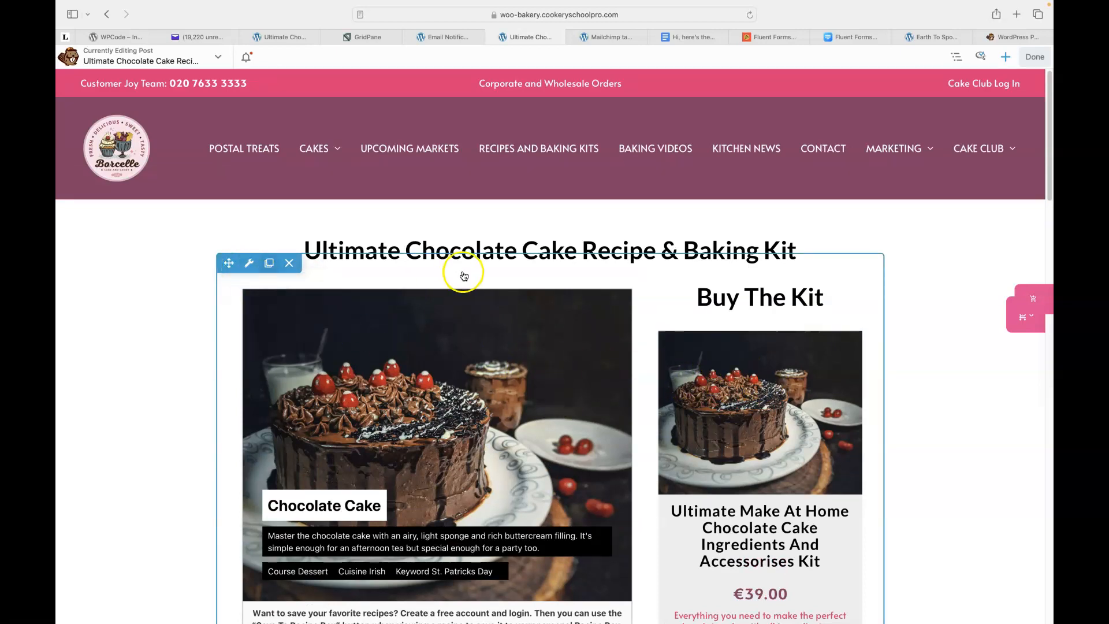
scroll(456, 301, "down", 2)
scroll(458, 306, "down", 15)
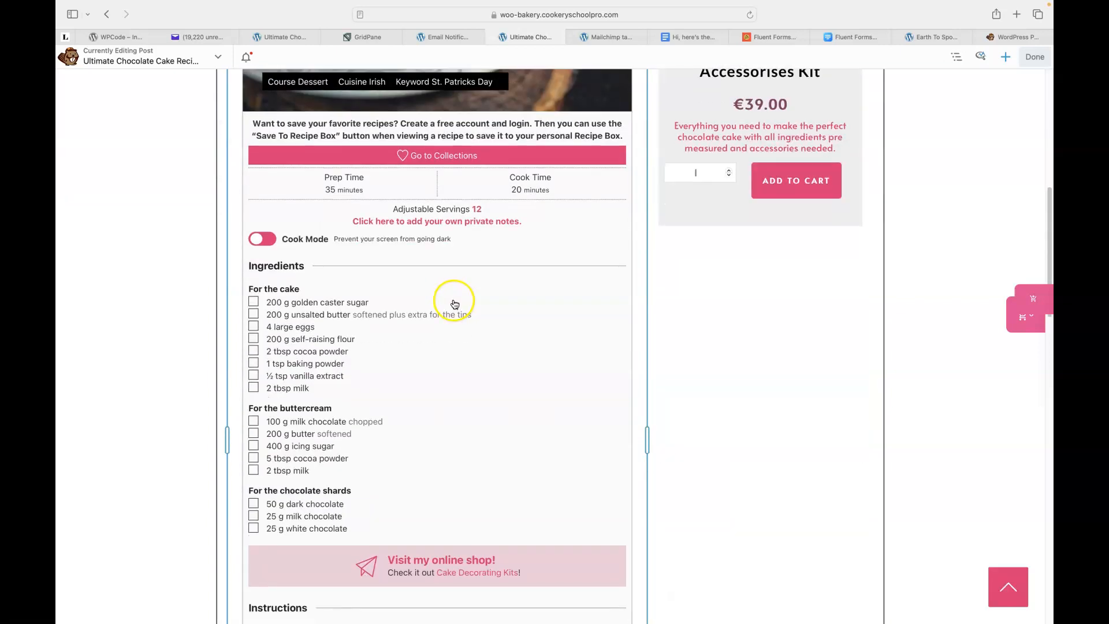
scroll(473, 502, "down", 5)
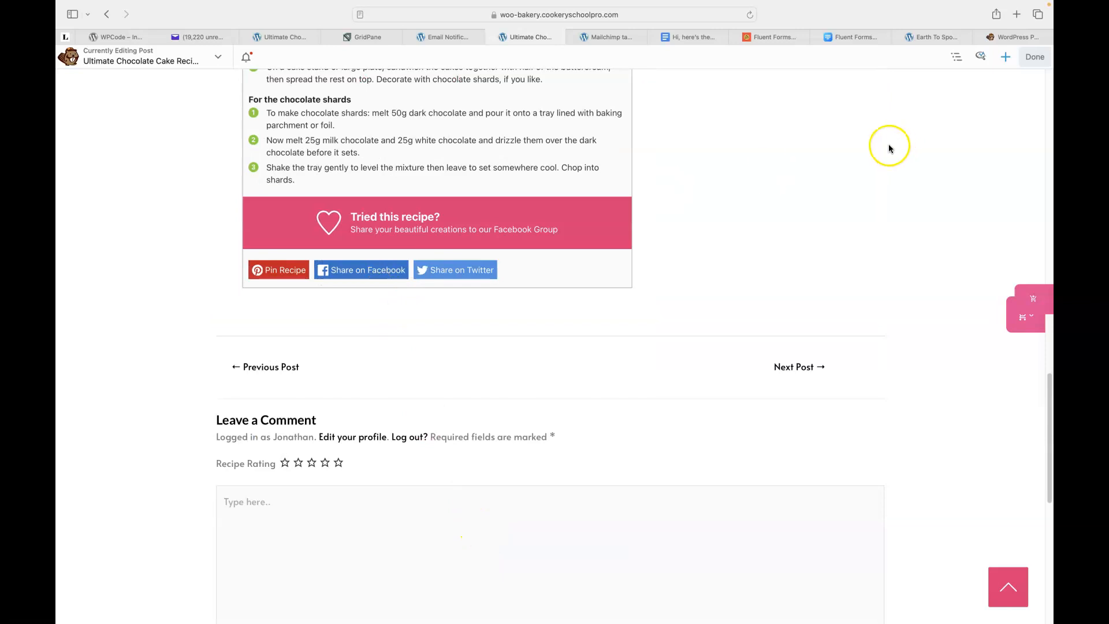
Add an HTML module just below the recipe card.
left_click(1006, 58)
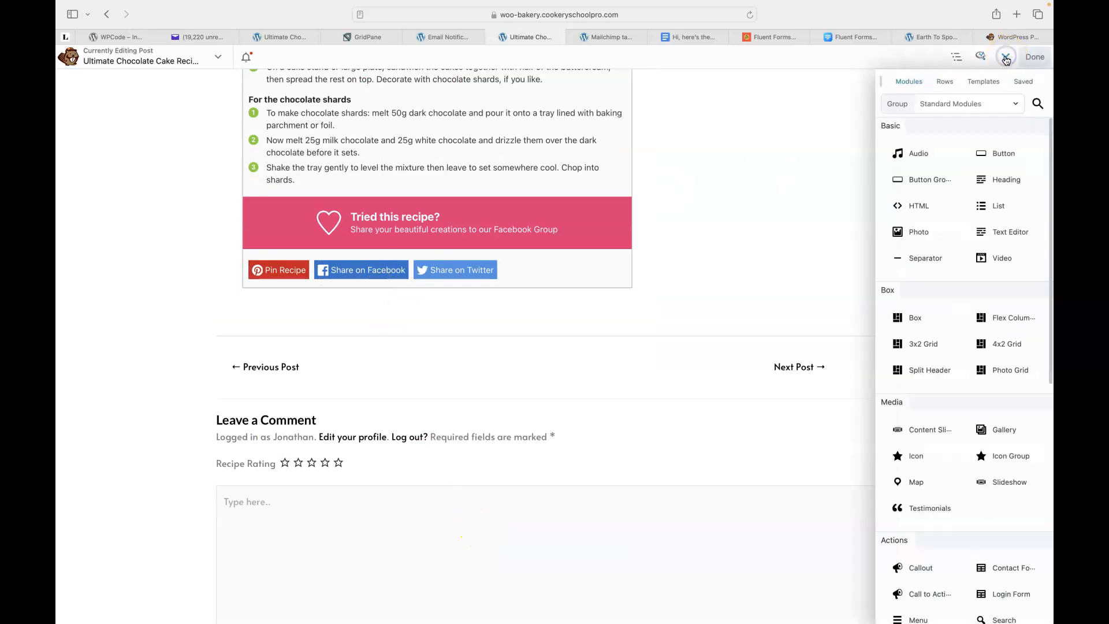
left_click_drag(951, 193, 917, 206)
left_click_drag(823, 206, 296, 428)
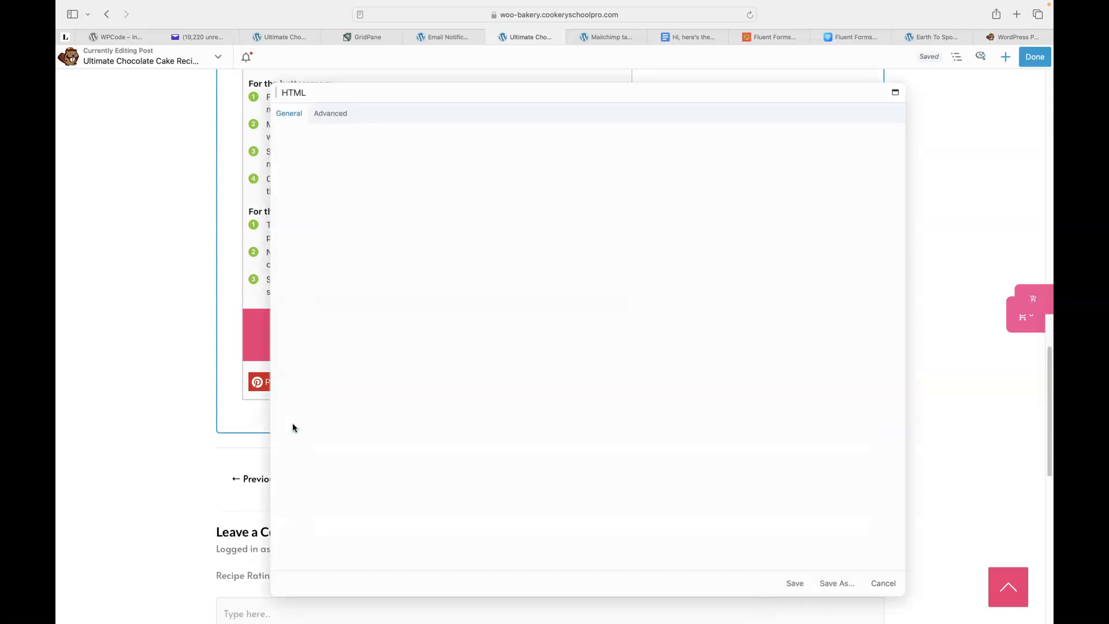
Paste the [fluentform id="17"] shortcode into the HTML module and save it.
left_click(336, 146)
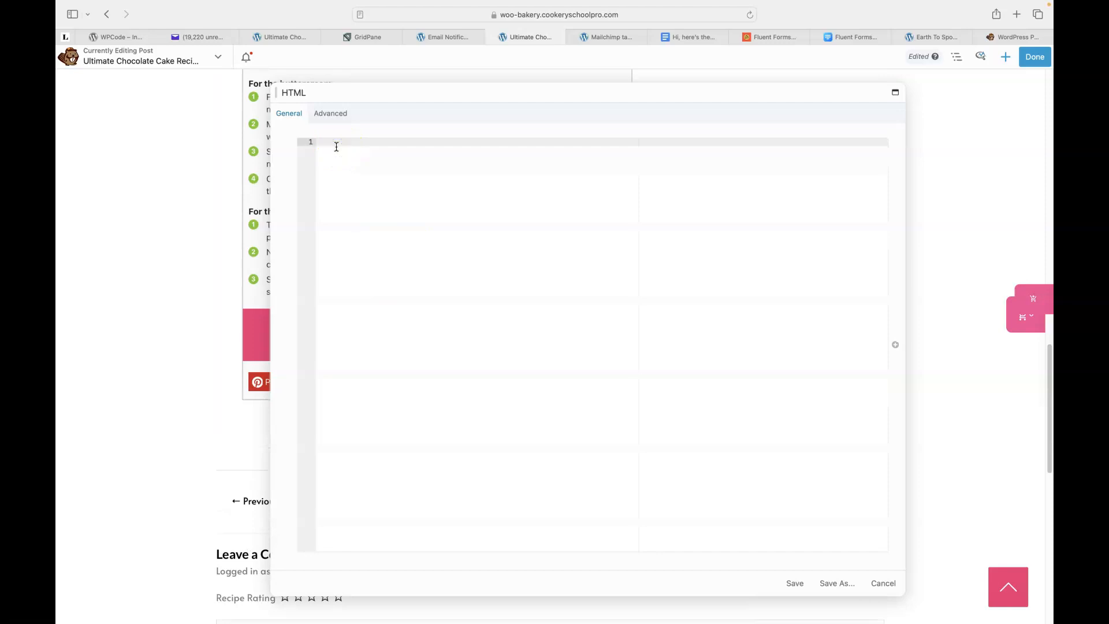
type("[fluentform id=\"17\"]")
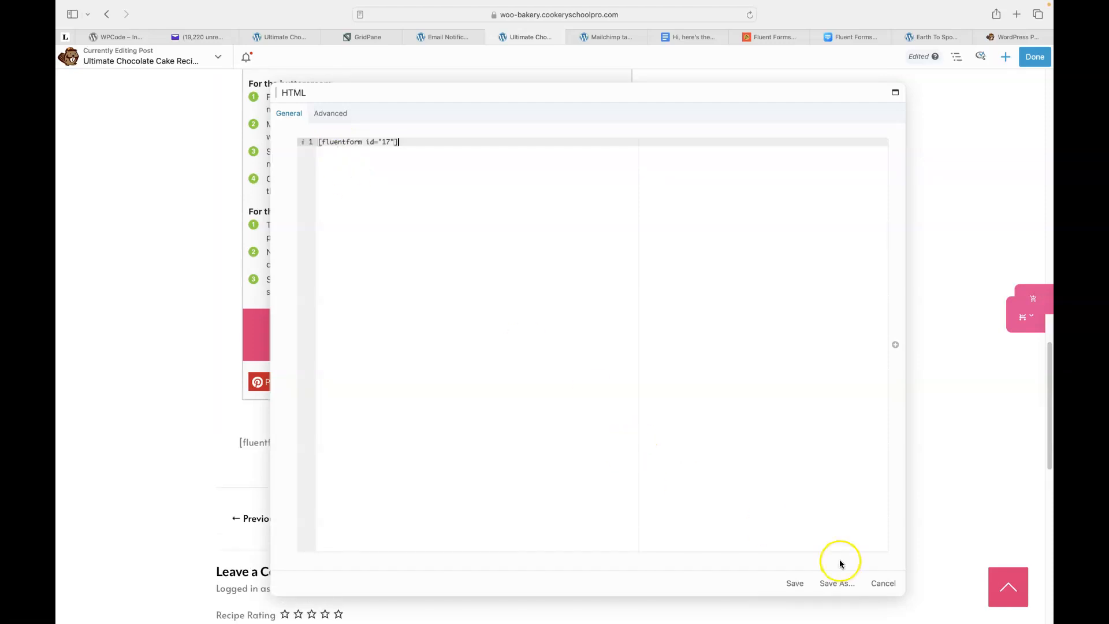
left_click(794, 584)
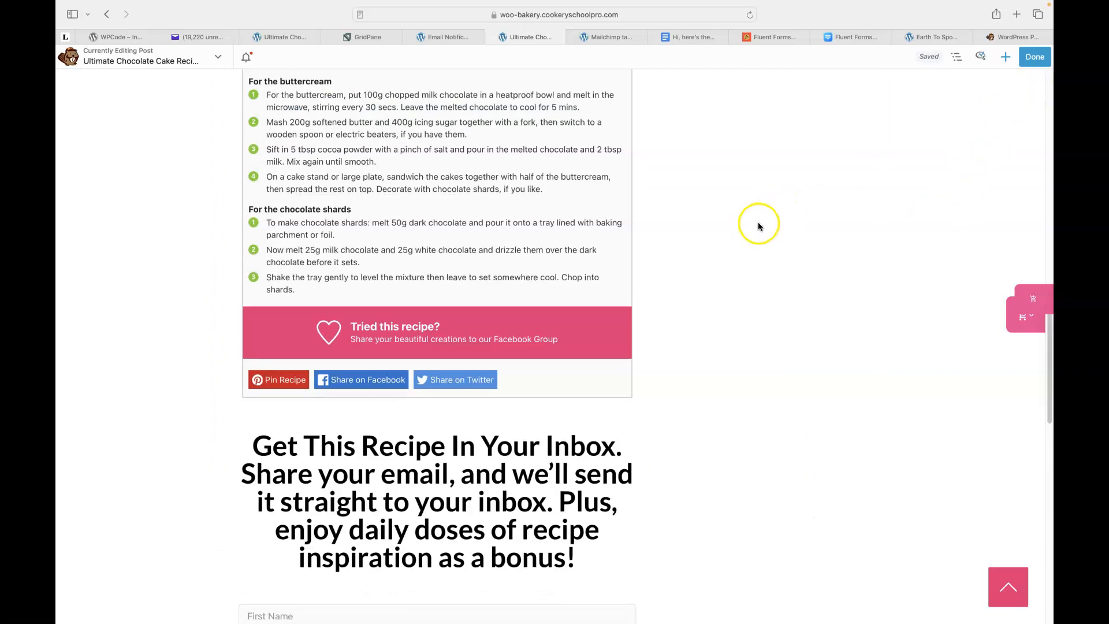
Finish editing and publish the Beaver Builder changes to the chocolate cake post.
scroll(755, 223, "down", 3)
scroll(619, 277, "down", 2)
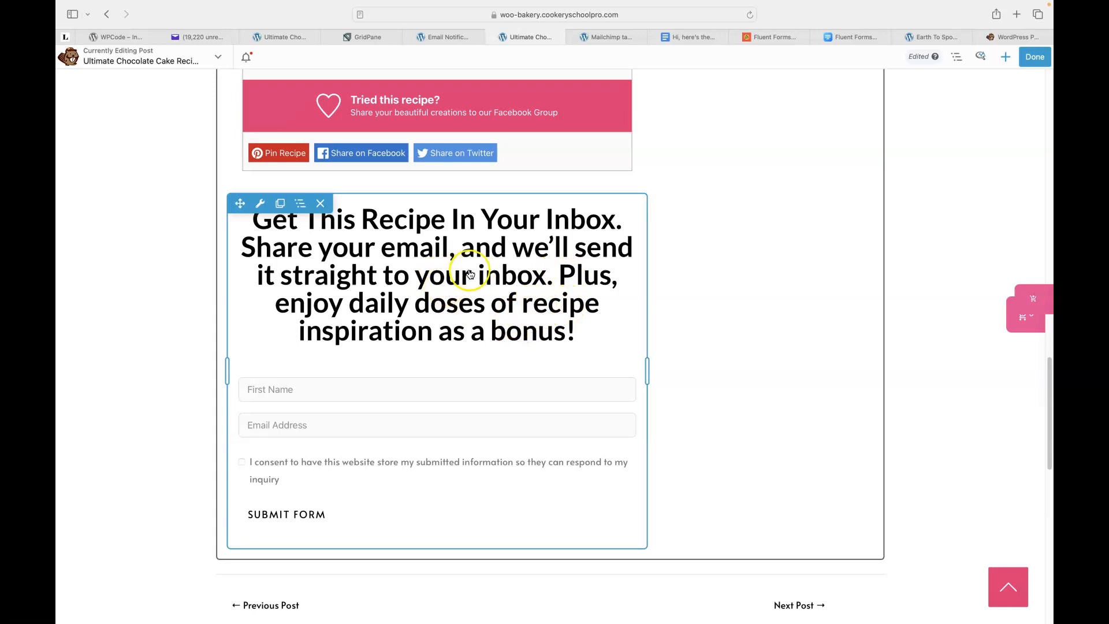
left_click(1034, 57)
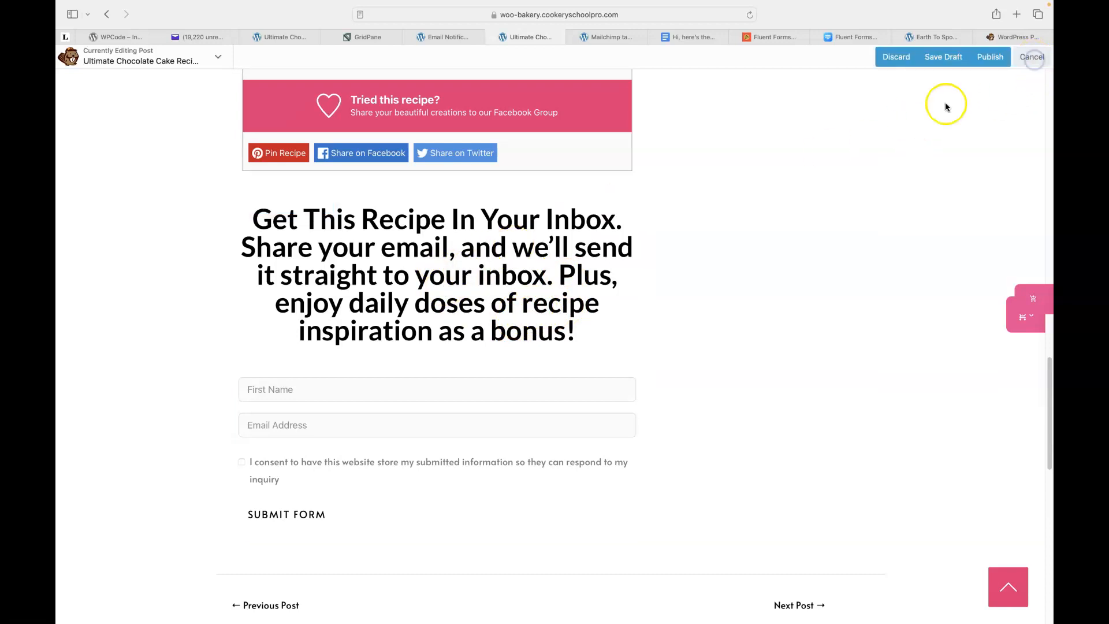
left_click(991, 58)
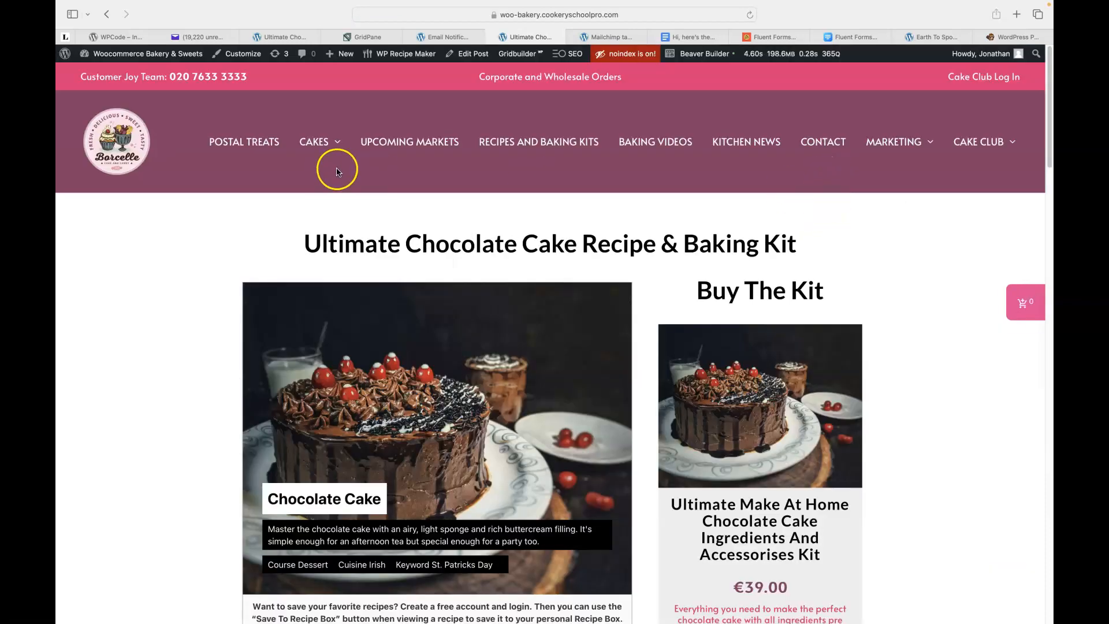
Fill the signup form with a test first name and e-mail, tick consent, and submit it.
scroll(207, 227, "down", 6)
scroll(208, 224, "down", 15)
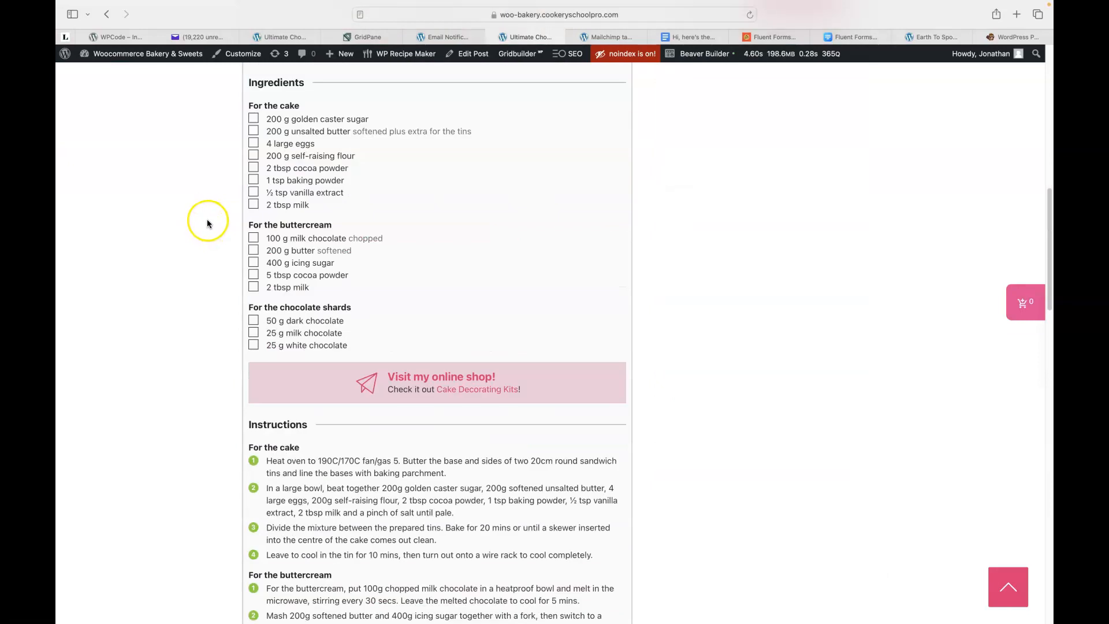
scroll(191, 219, "down", 5)
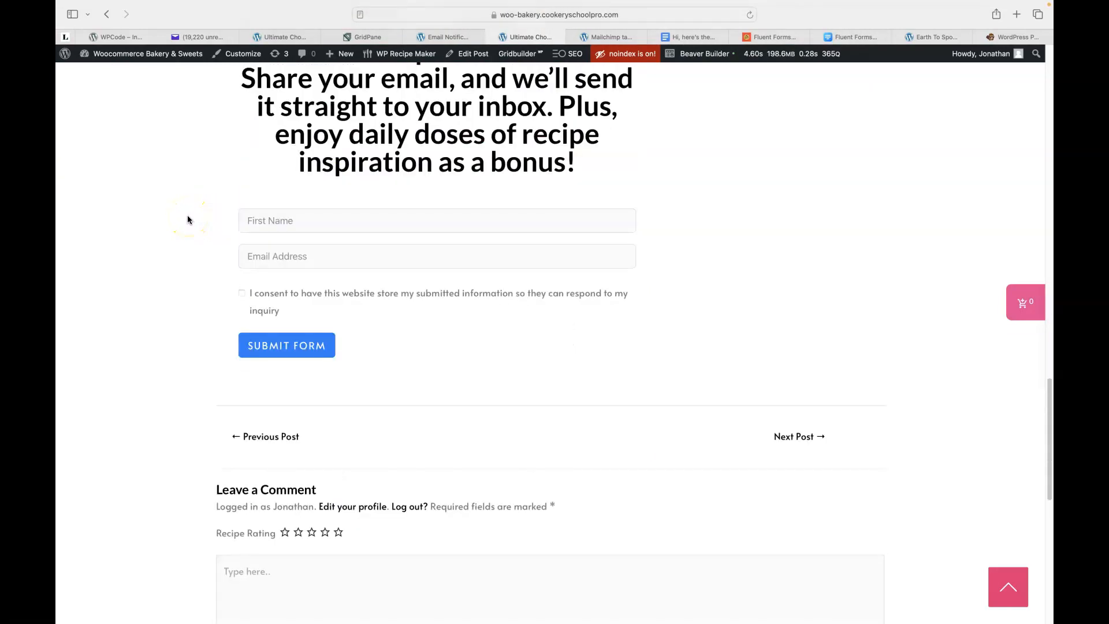
scroll(188, 345, "up", 3)
left_click(308, 368)
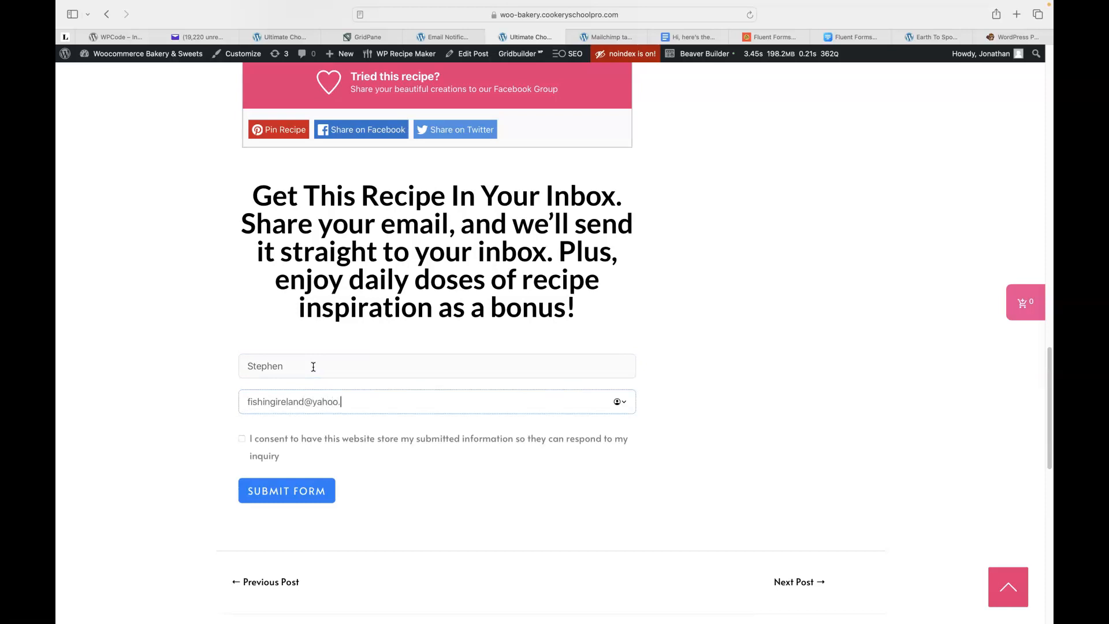
left_click(241, 439)
left_click(275, 497)
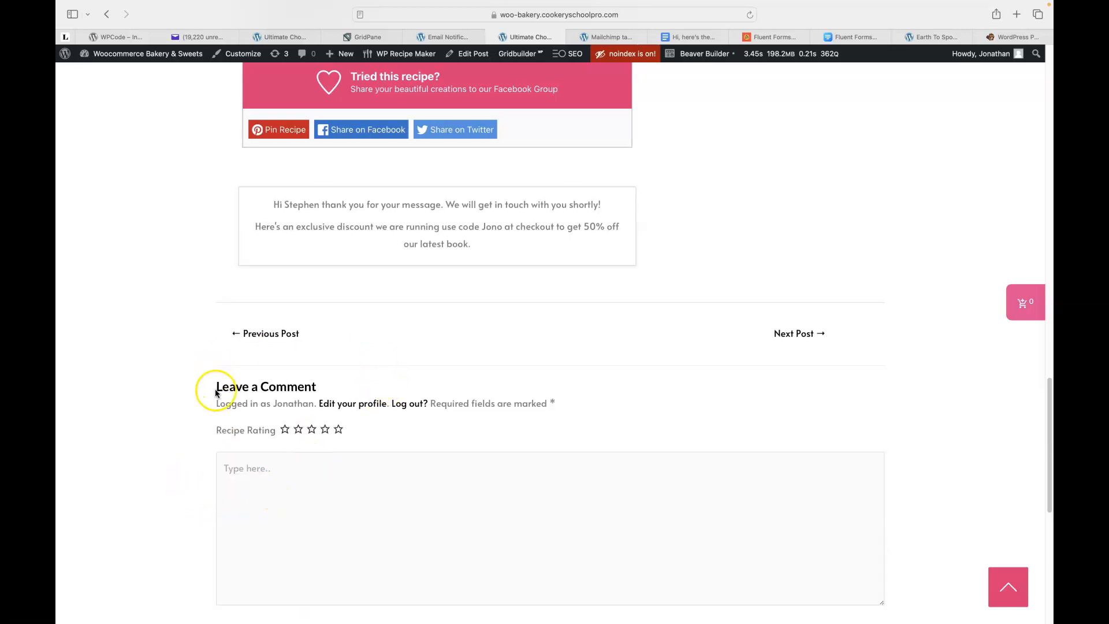
scroll(166, 329, "up", 1)
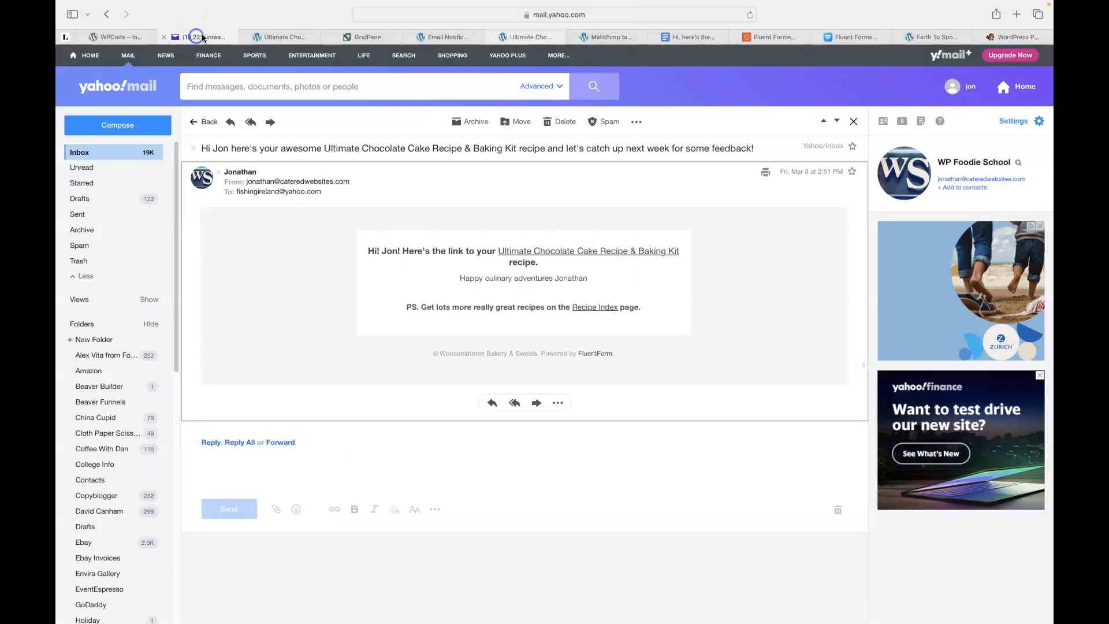
Go to the Yahoo Mail inbox and find the new 2:52 PM chocolate cake recipe email.
left_click(197, 37)
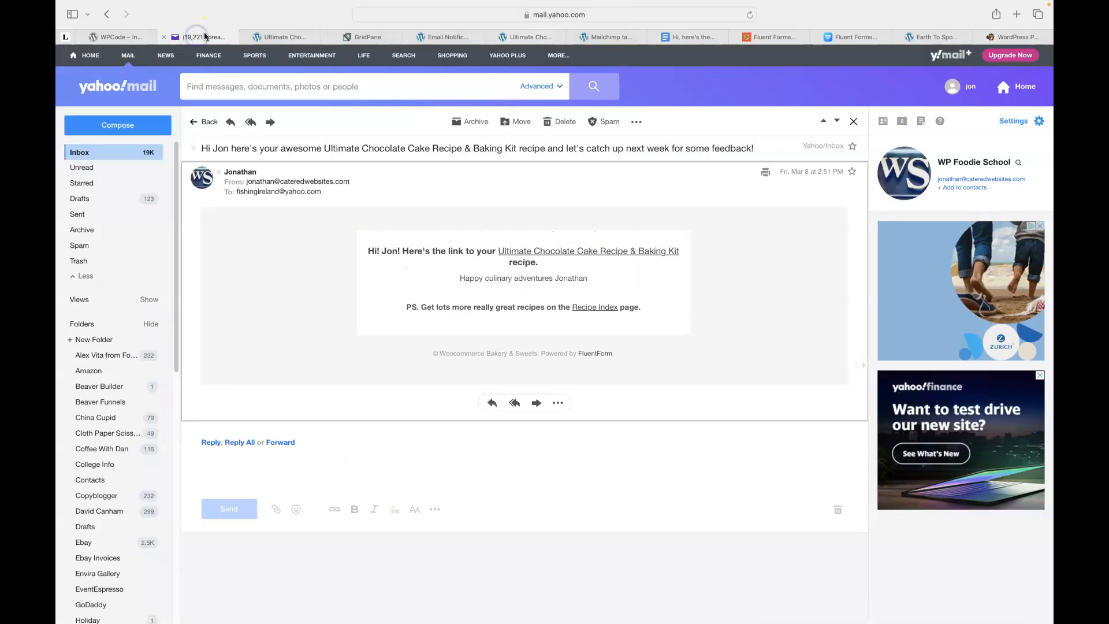
left_click(79, 155)
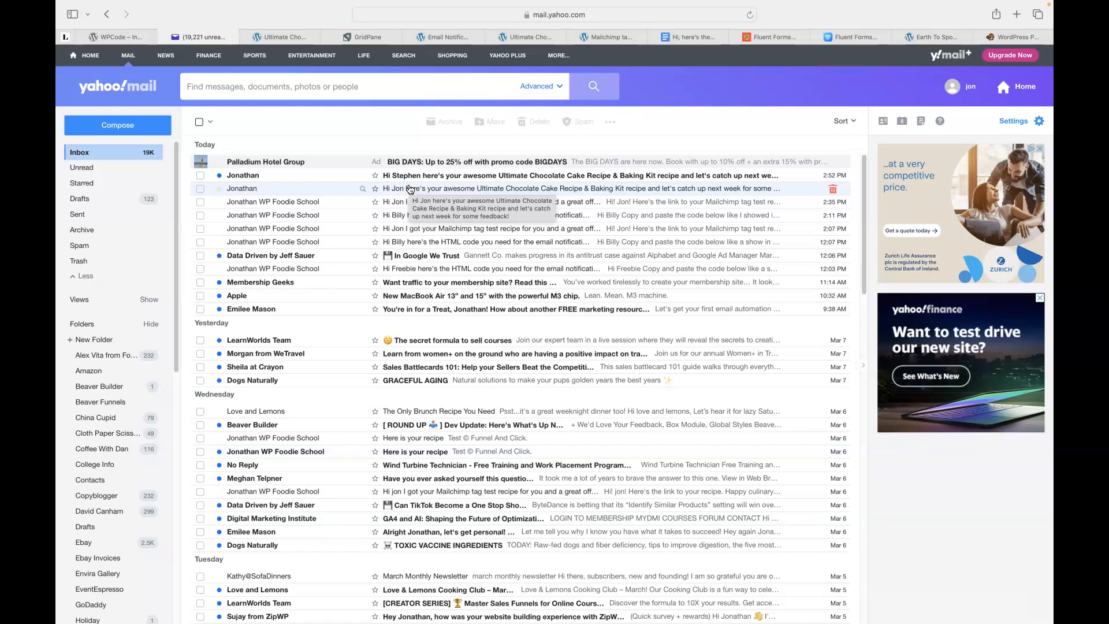
left_click(406, 195)
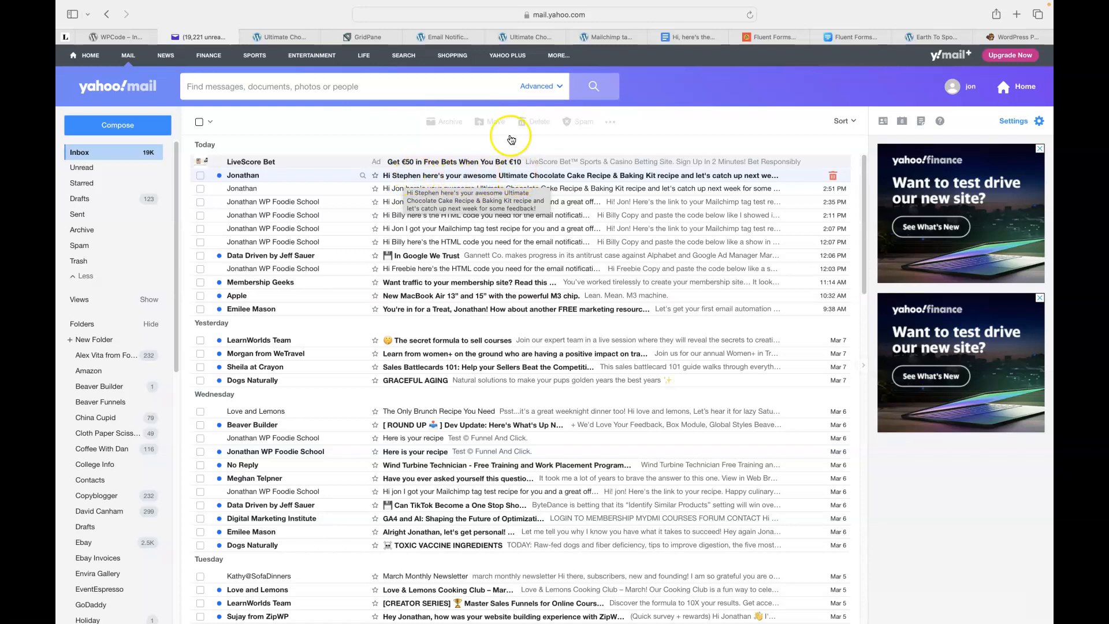
left_click(525, 38)
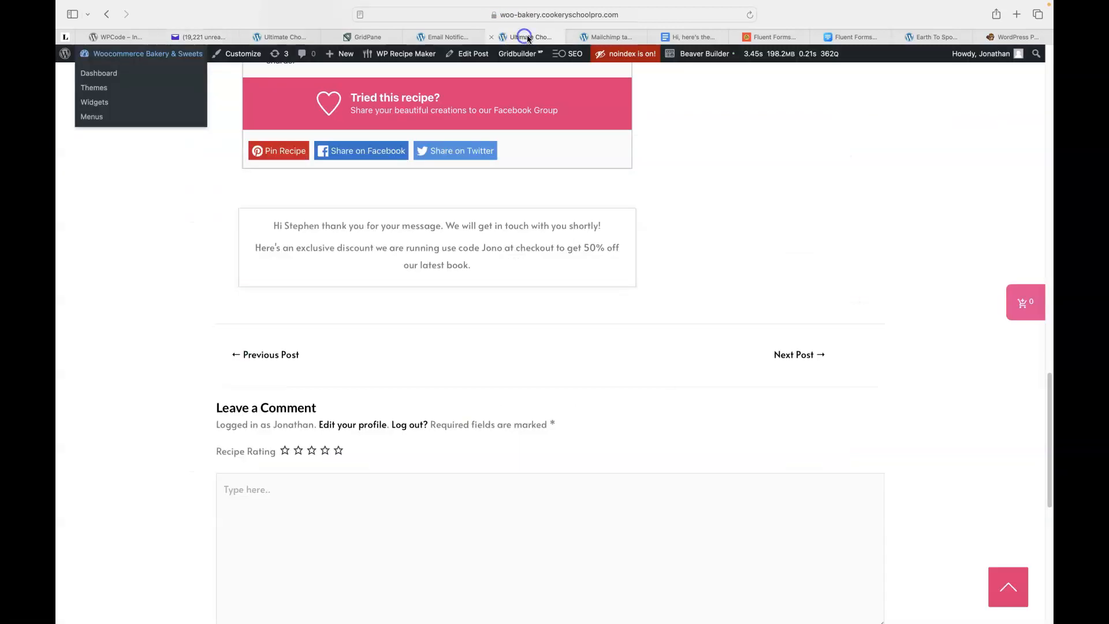
left_click(480, 36)
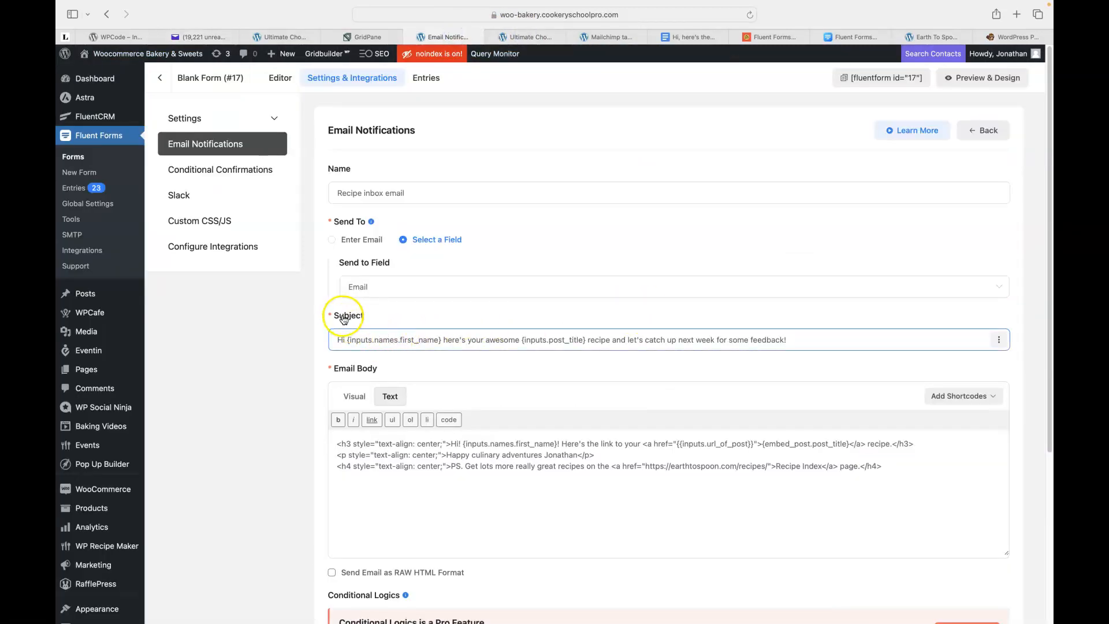
left_click(411, 341)
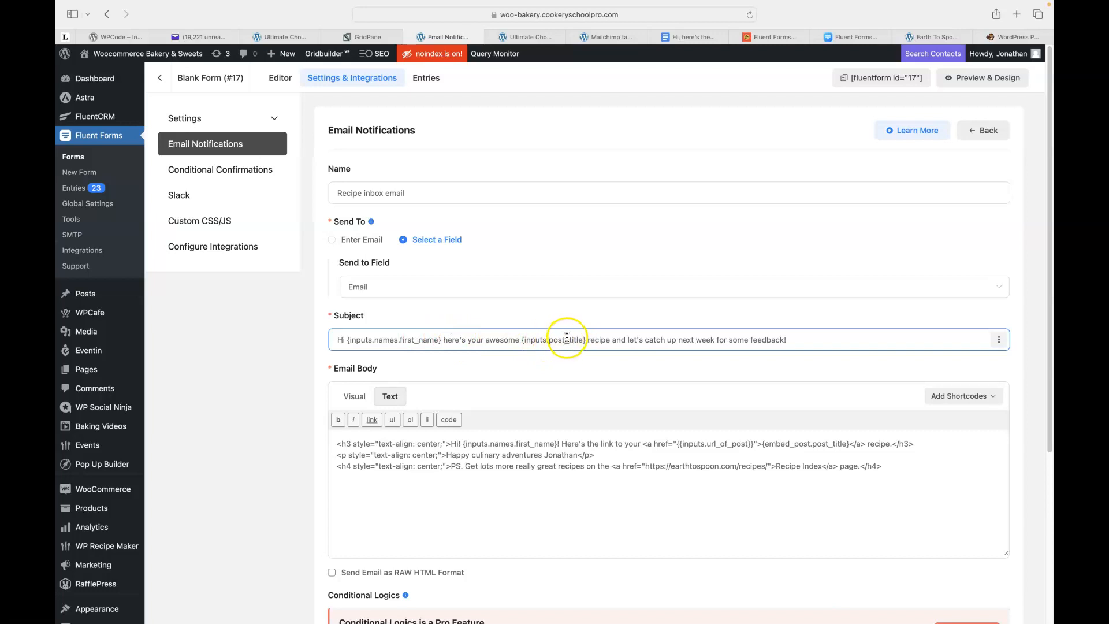
left_click(199, 36)
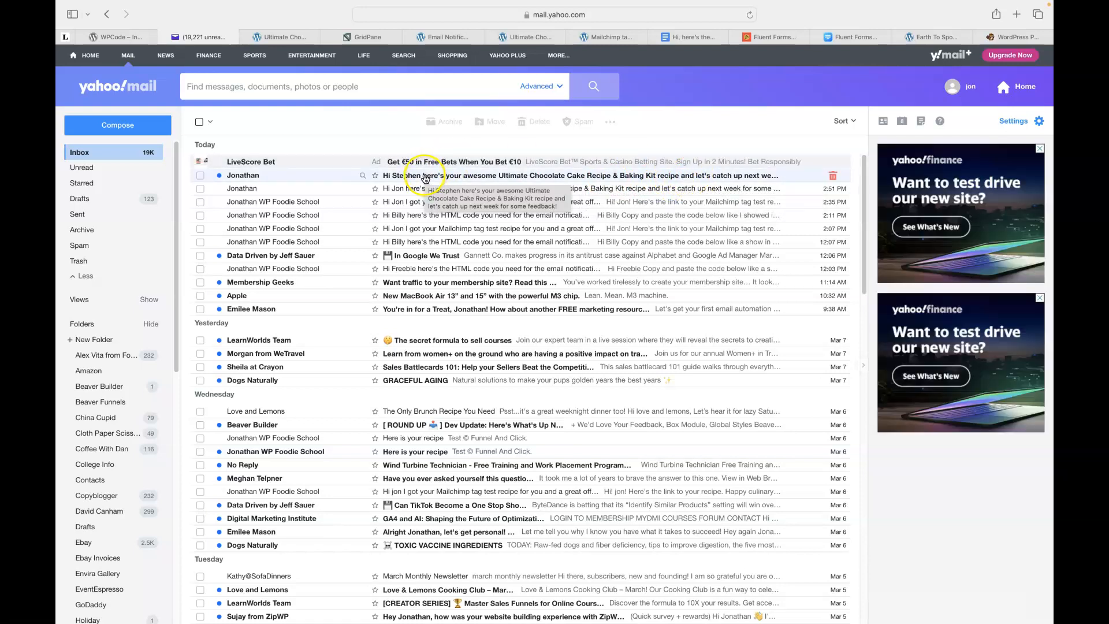
Open the newest recipe email and follow its recipe and Recipe Index links to earthtospoon.com.
left_click(424, 177)
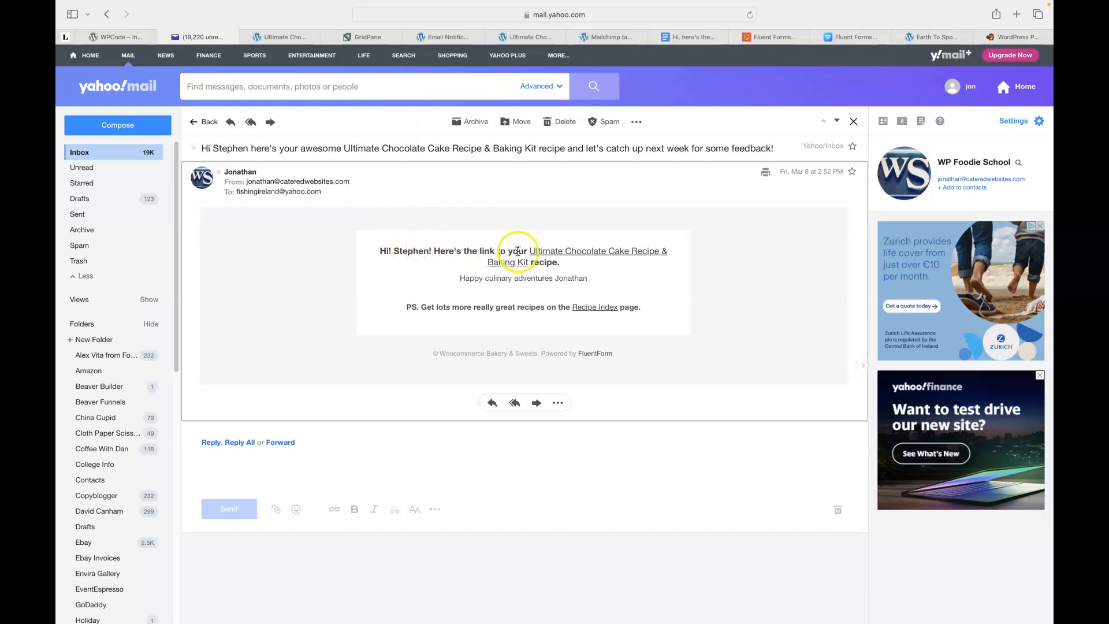
left_click(576, 252)
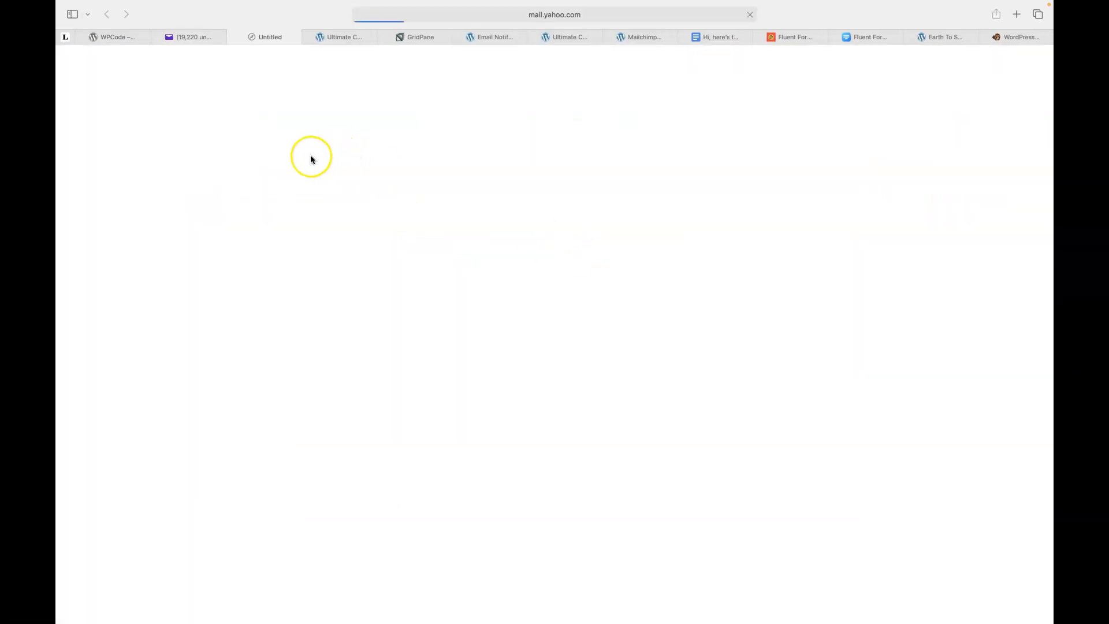
left_click(190, 38)
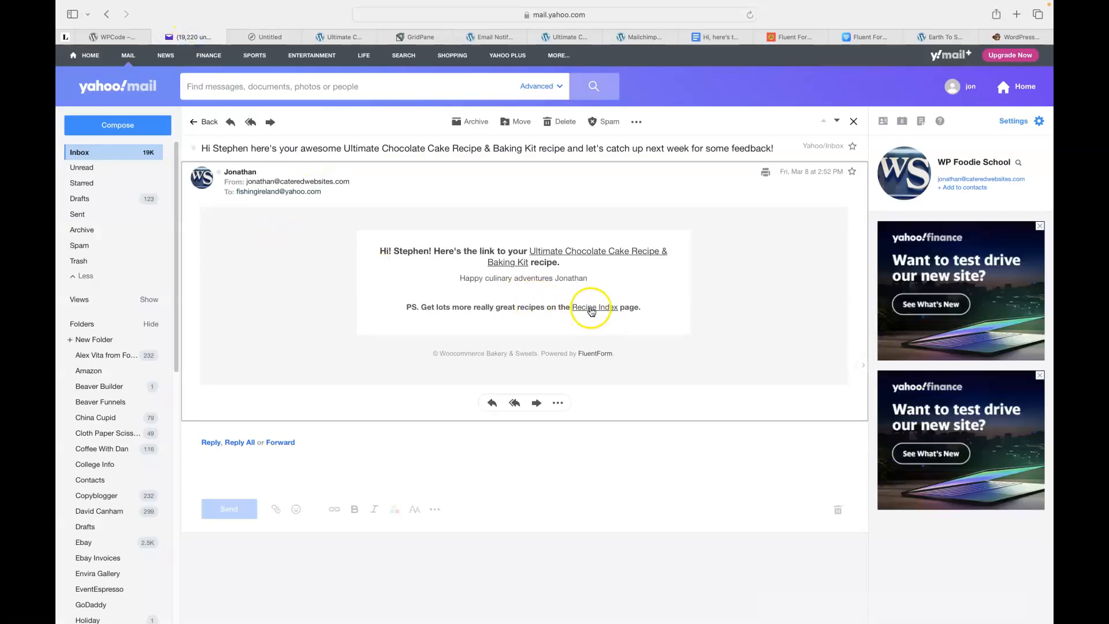
left_click(593, 314)
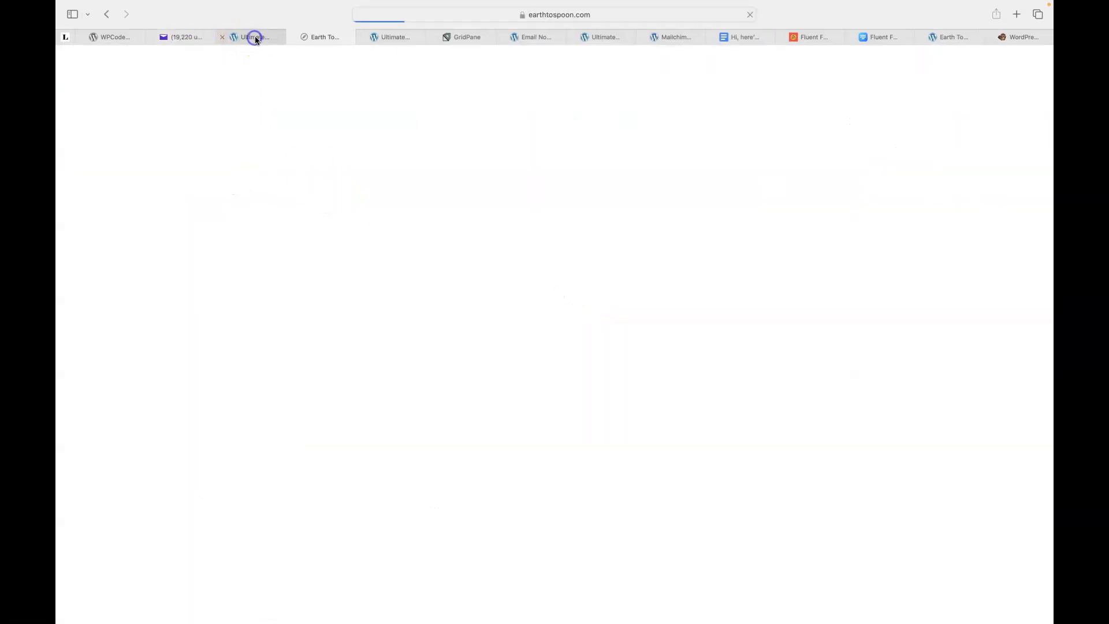
left_click(252, 38)
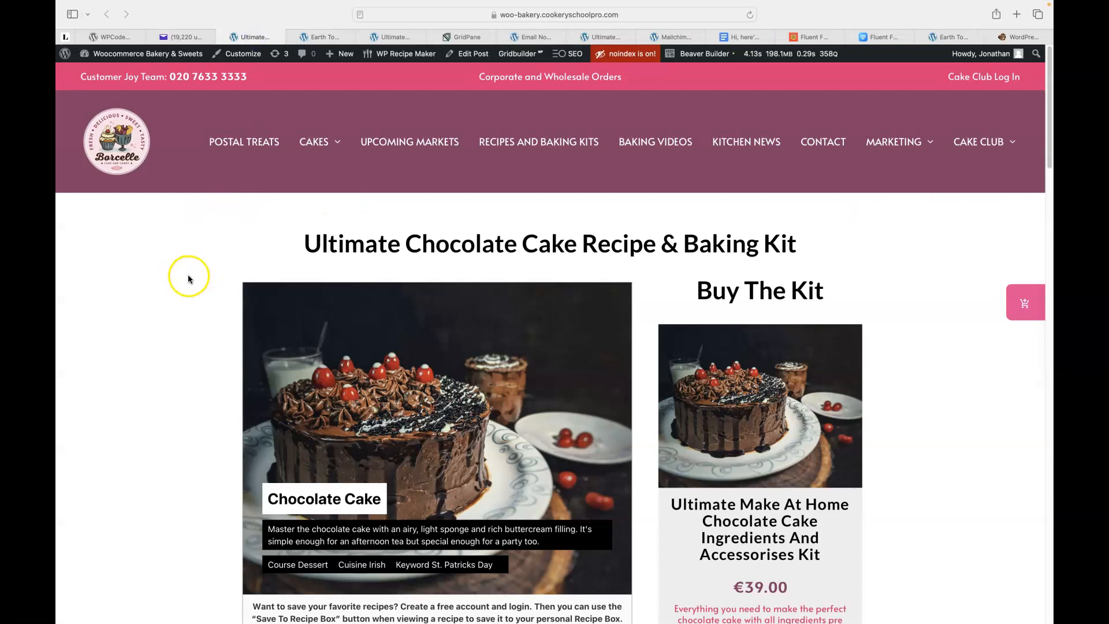
scroll(193, 270, "down", 5)
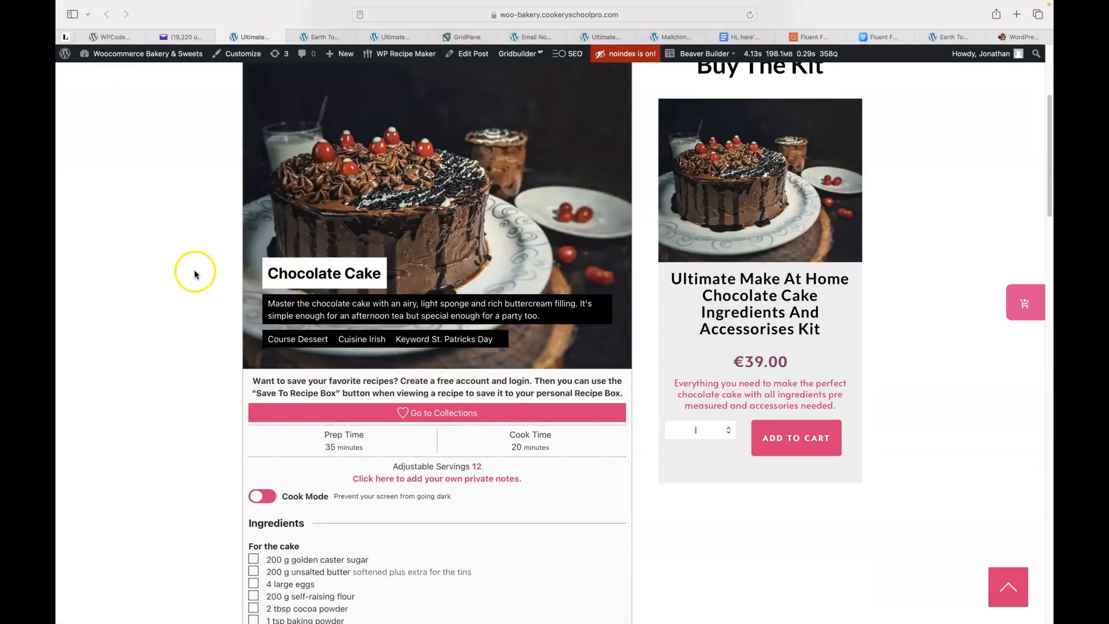
scroll(196, 271, "down", 5)
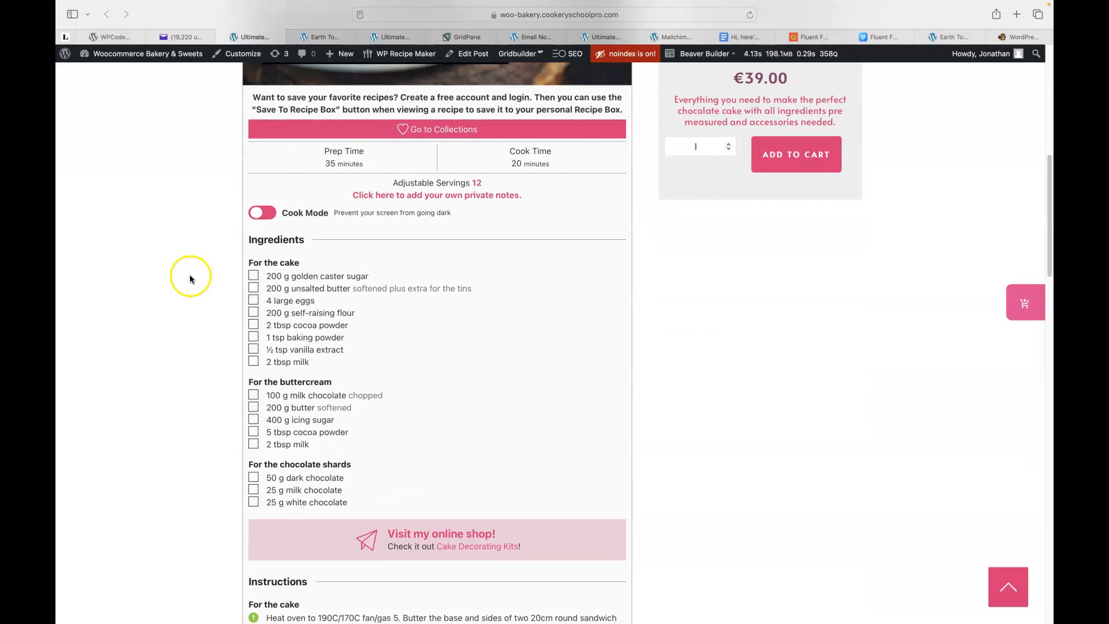
scroll(191, 279, "down", 6)
scroll(188, 275, "up", 6)
scroll(188, 276, "down", 4)
scroll(186, 281, "up", 2)
scroll(185, 278, "down", 4)
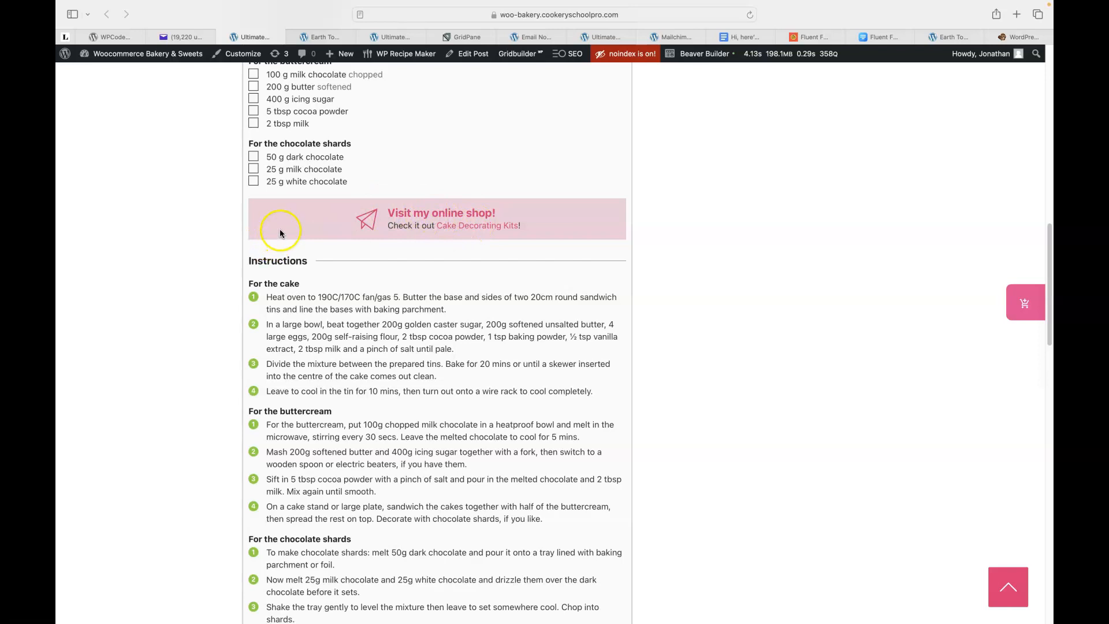
scroll(190, 296, "down", 5)
scroll(185, 293, "down", 5)
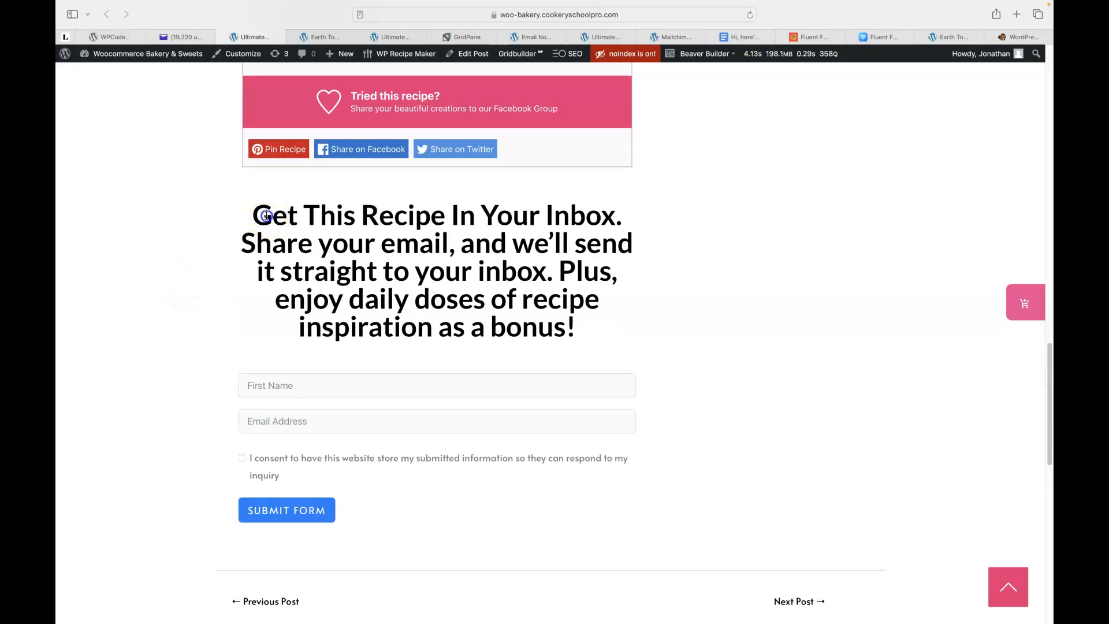
scroll(200, 271, "down", 2)
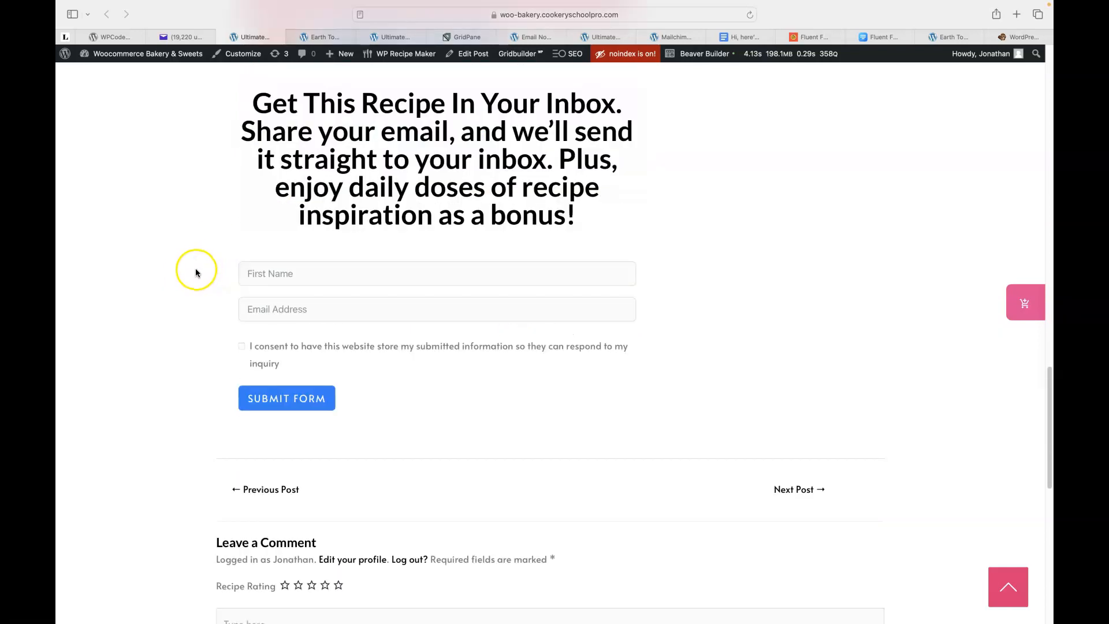
scroll(193, 269, "up", 20)
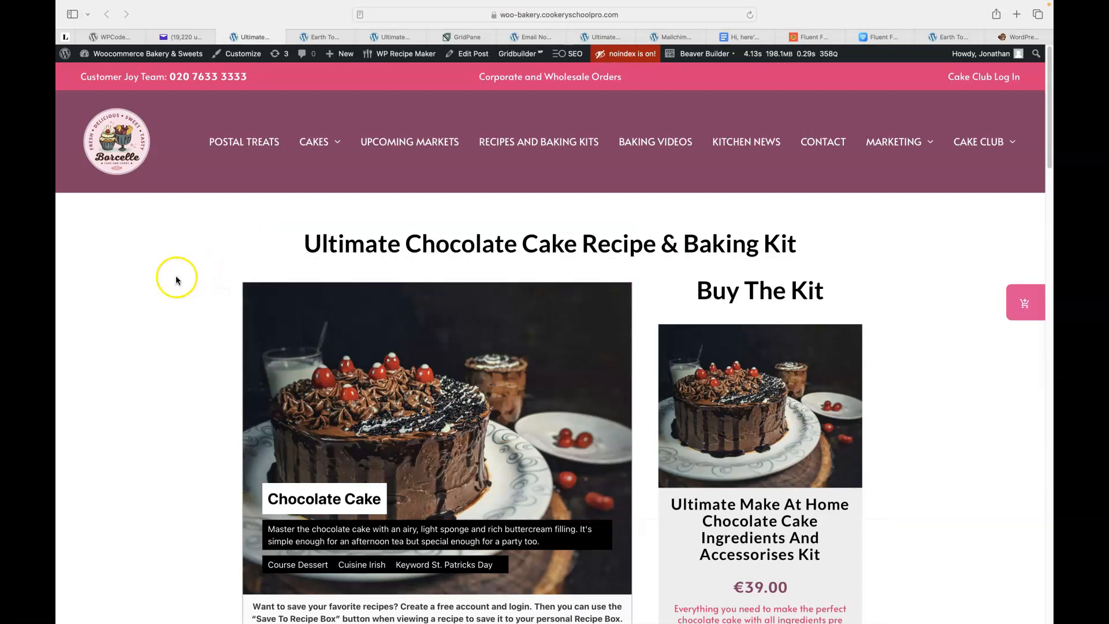